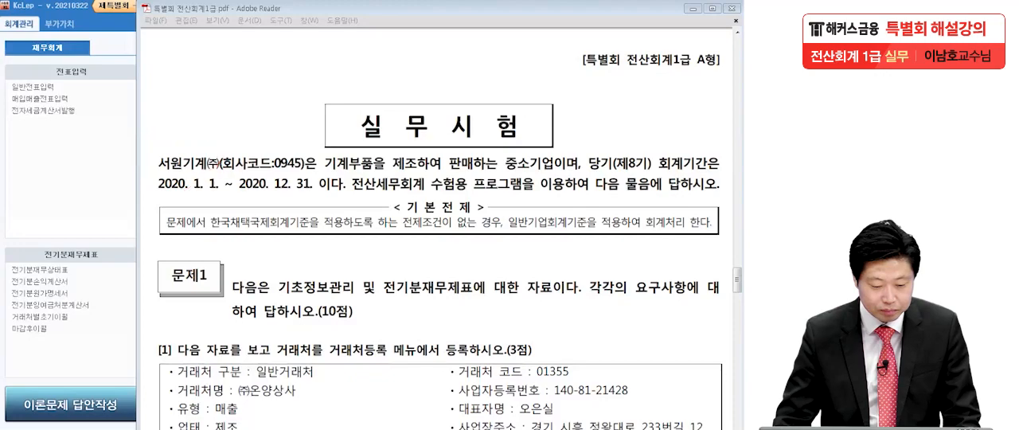
Step: Consult question [1] of the exam PDF, switch to KcLep and open 거래처등록 (trading partner registration)
{"action": "scroll", "coordinate": [285, 192], "scroll_direction": "down", "scroll_amount": 5}
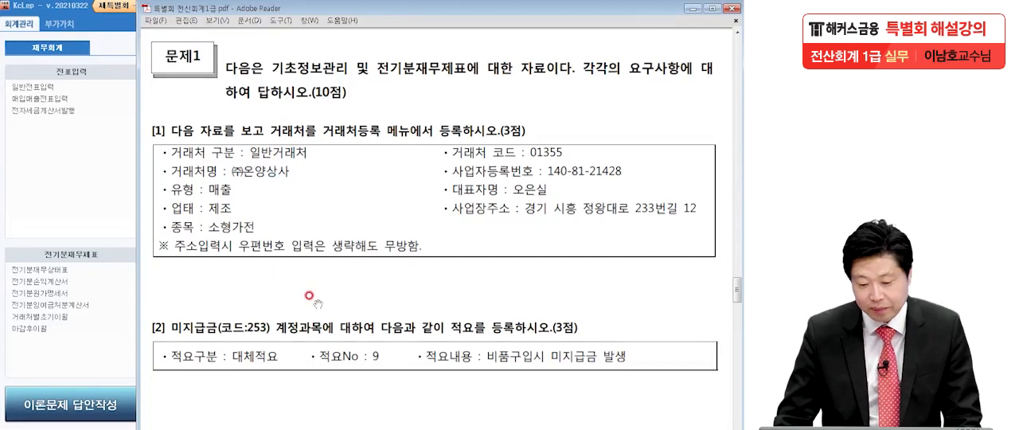
{"action": "scroll", "coordinate": [312, 209], "scroll_direction": "down", "scroll_amount": 2}
{"action": "left_click", "coordinate": [206, 260]}
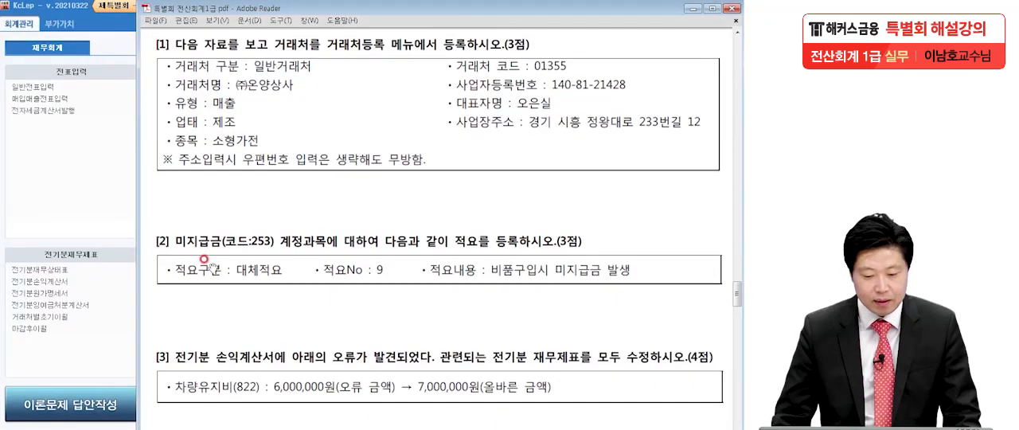
{"action": "left_click", "coordinate": [81, 291]}
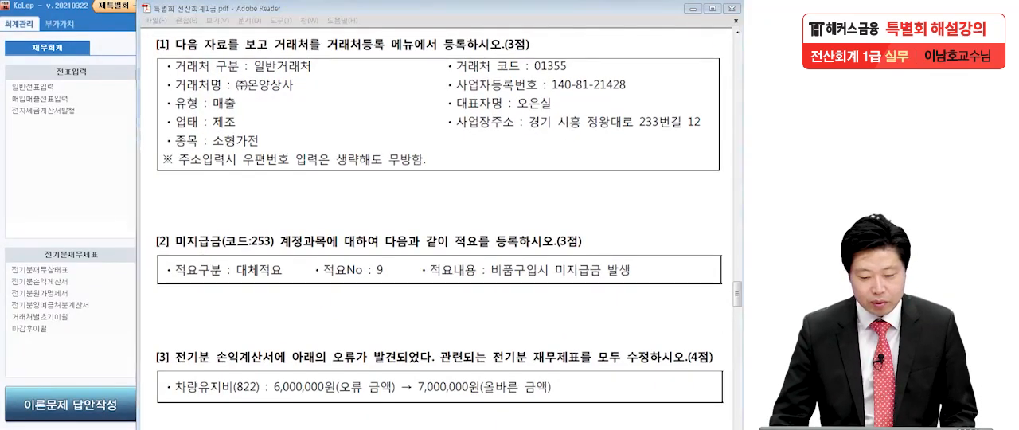
{"action": "left_click_drag", "start_coordinate": [509, 51], "coordinate": [505, 55]}
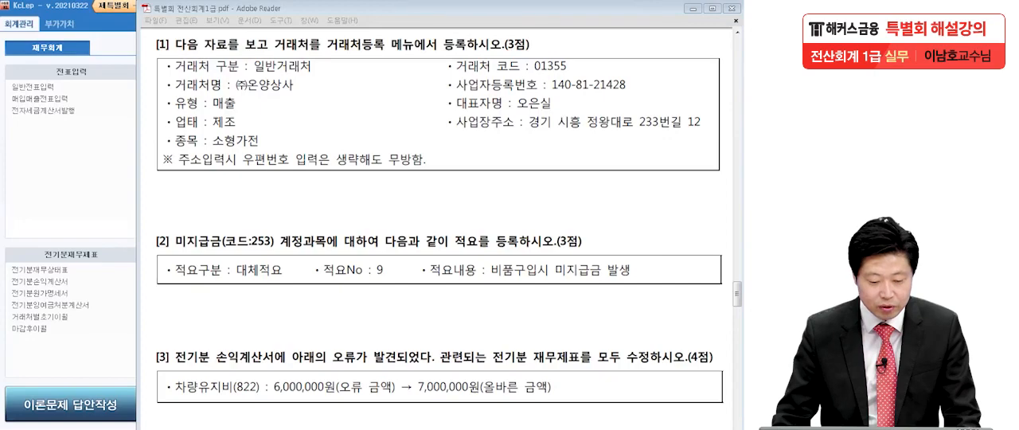
{"action": "left_click", "coordinate": [110, 163]}
{"action": "left_click", "coordinate": [191, 96]}
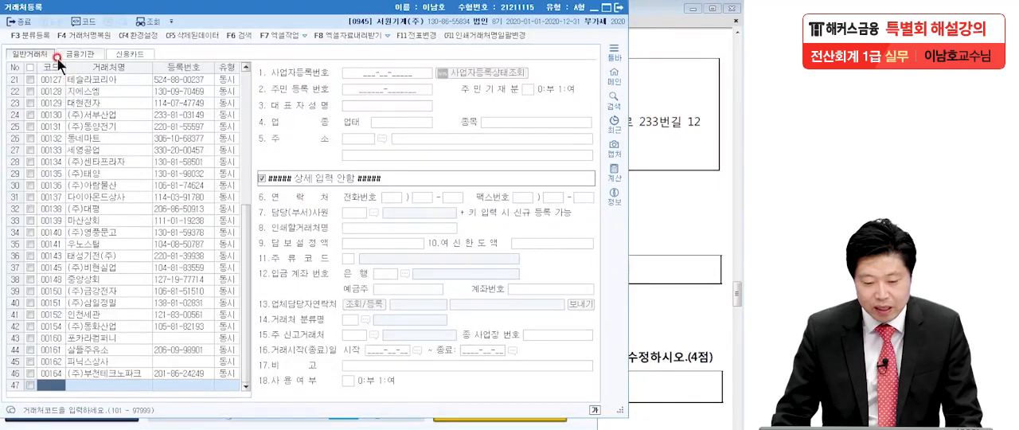
Step: Add a general trading partner (일반거래처) with code 01355, name (주)온양상사 and type 매출
{"action": "left_click", "coordinate": [676, 178]}
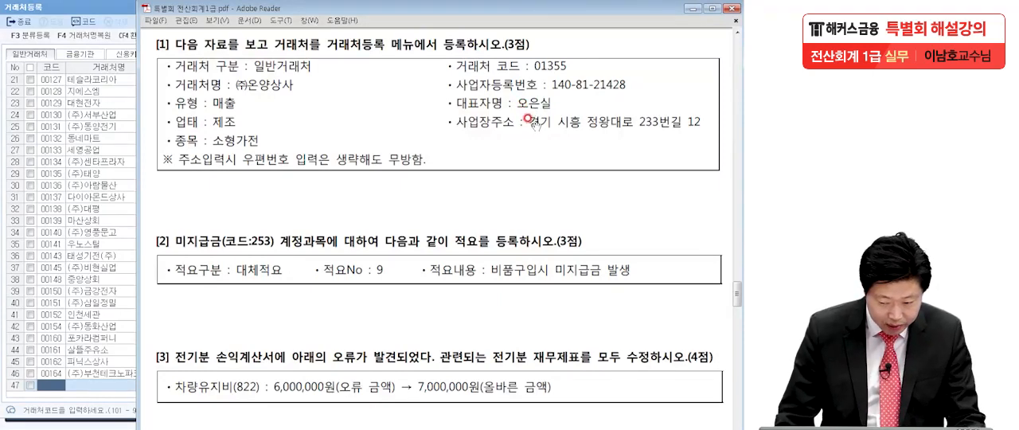
{"action": "left_click", "coordinate": [52, 384]}
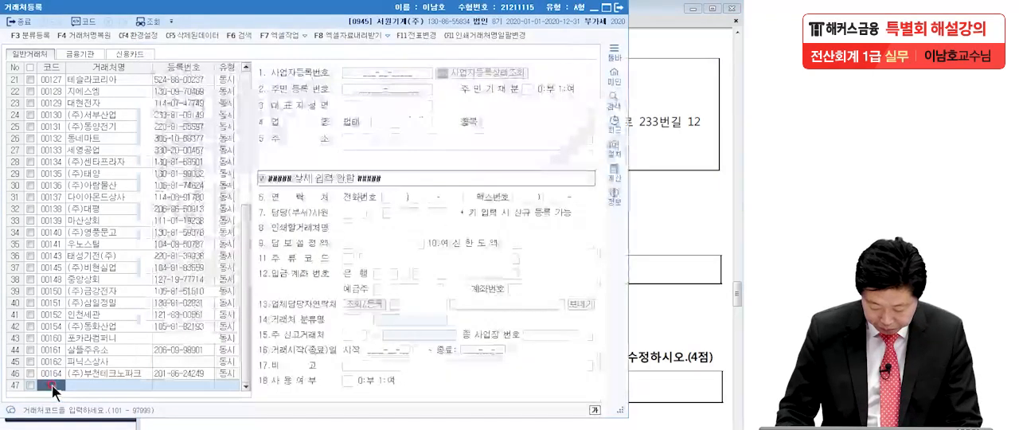
{"action": "type", "text": "01355"}
{"action": "key", "text": "Return"}
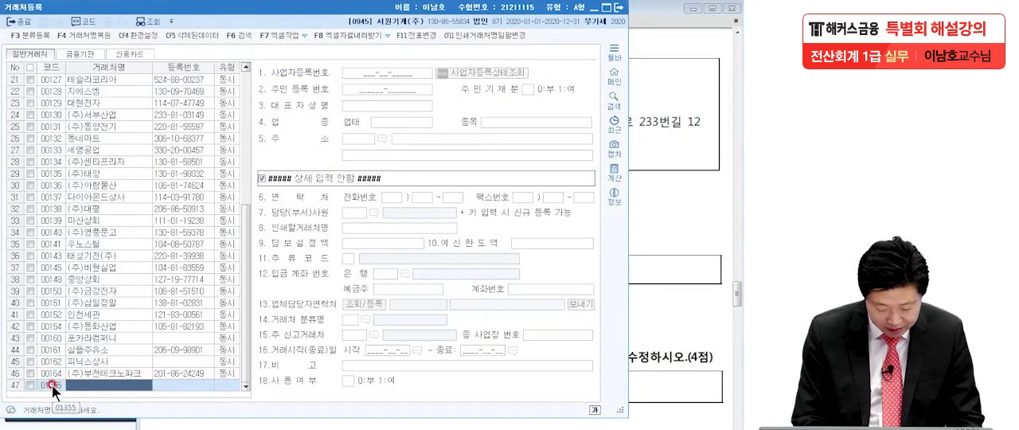
{"action": "type", "text": "(주)온양상사"}
{"action": "key", "text": "Return"}
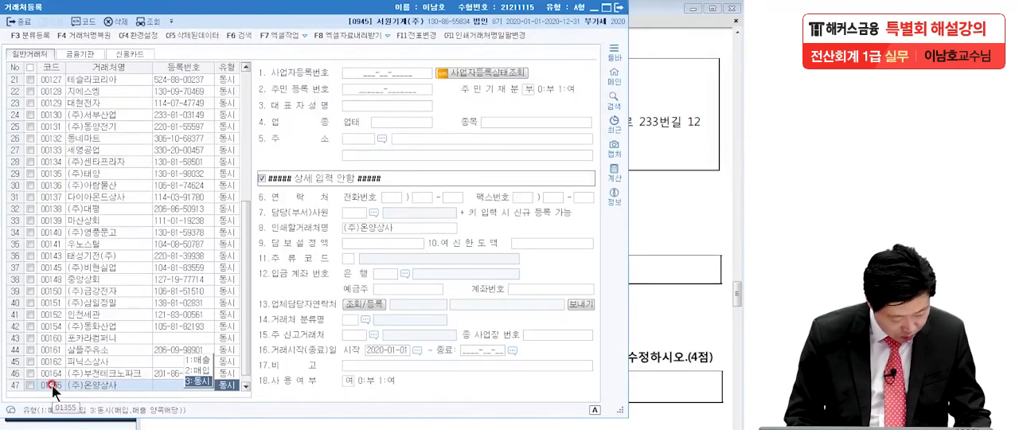
{"action": "left_click", "coordinate": [198, 360]}
{"action": "left_click", "coordinate": [646, 213]}
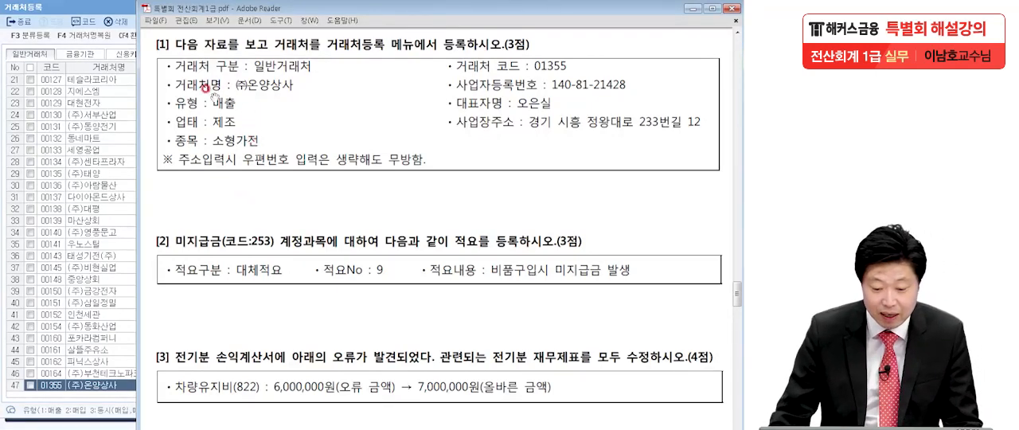
{"action": "left_click", "coordinate": [99, 386]}
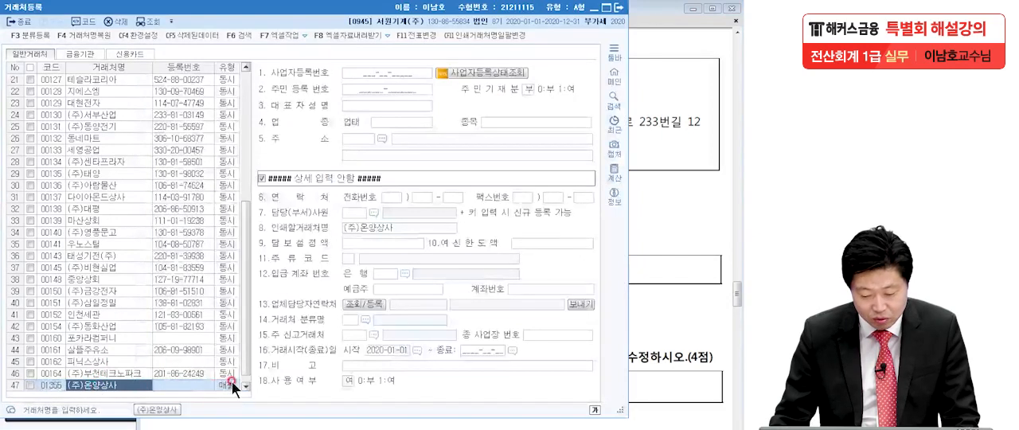
{"action": "left_click", "coordinate": [375, 72]}
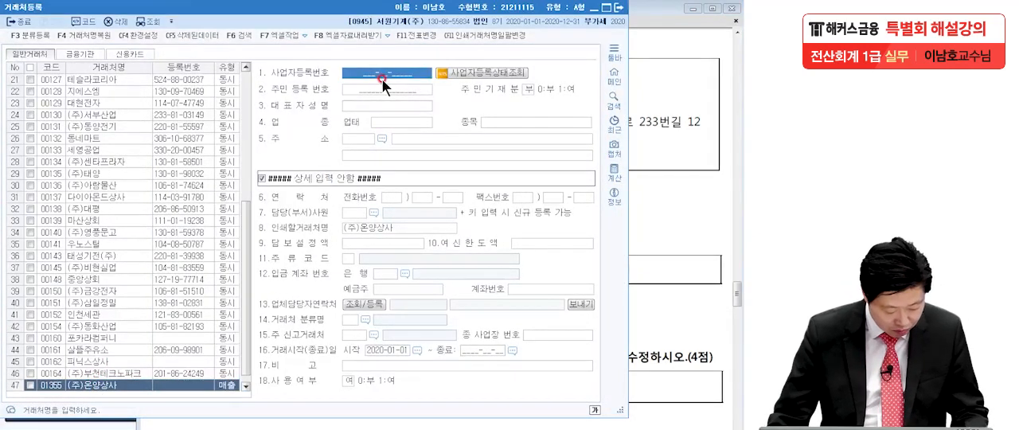
{"action": "type", "text": "140-81-21"}
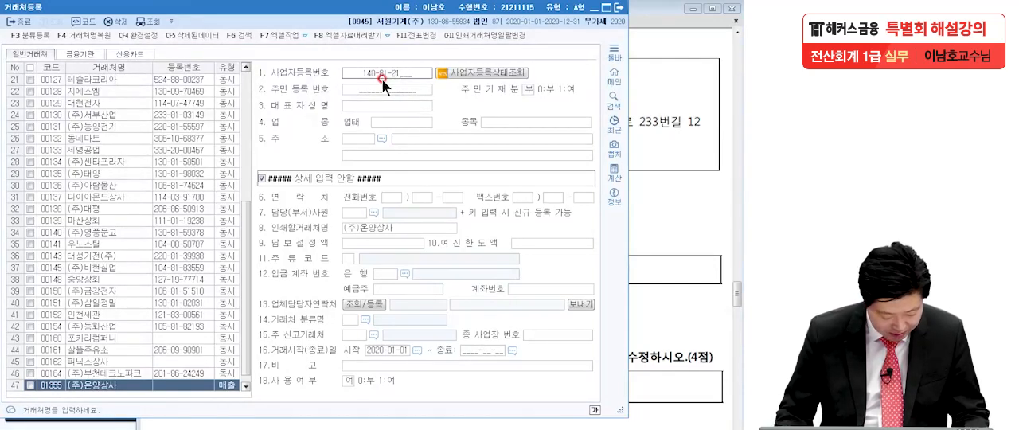
{"action": "type", "text": "248"}
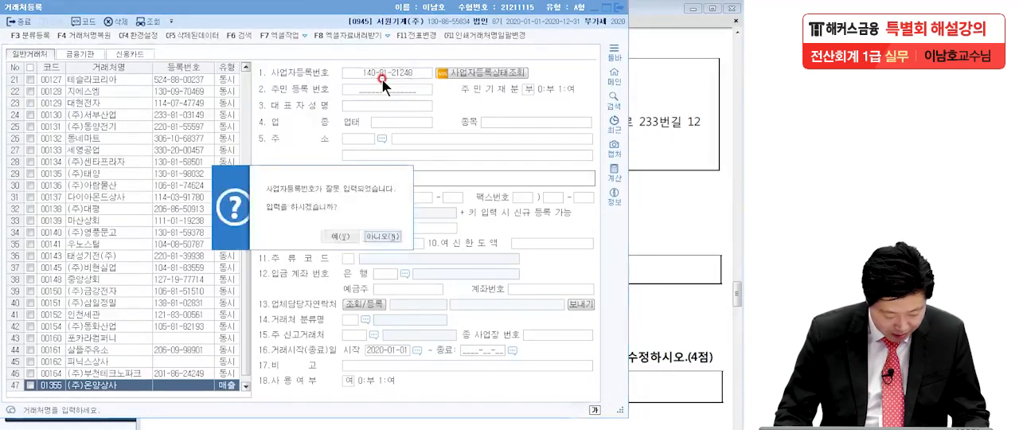
{"action": "left_click", "coordinate": [374, 236]}
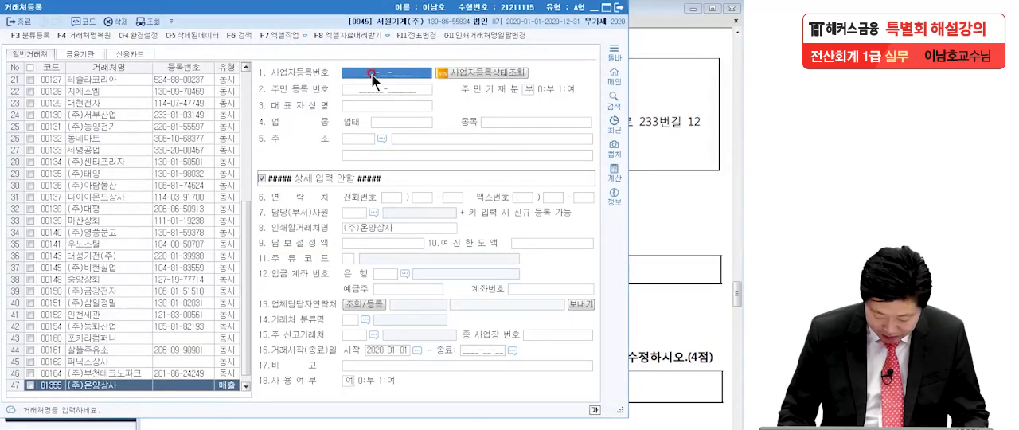
Step: Enter the business registration number and the representative's name for (주)온양상사 as given in the question
{"action": "type", "text": "1"}
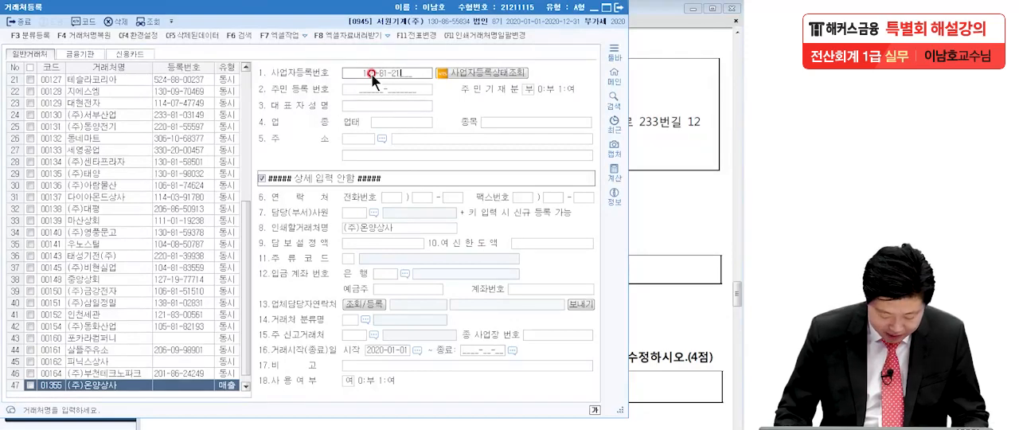
{"action": "type", "text": "40-81-21428"}
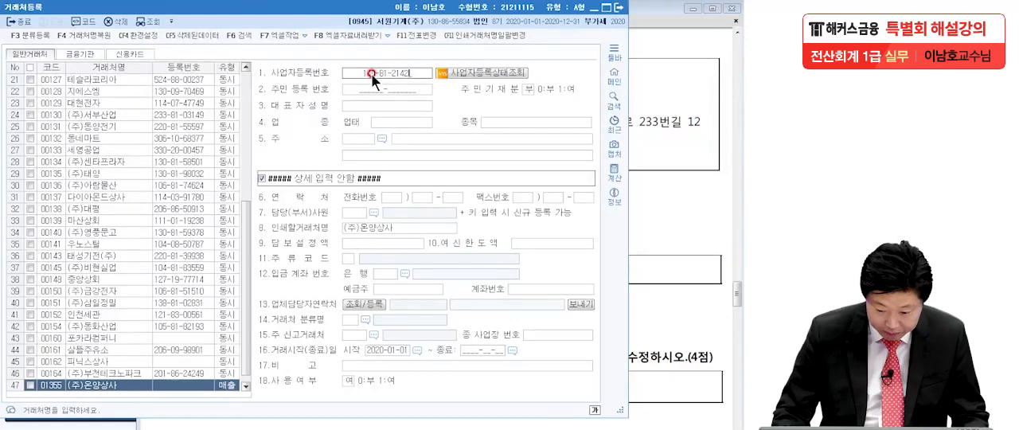
{"action": "key", "text": "Return"}
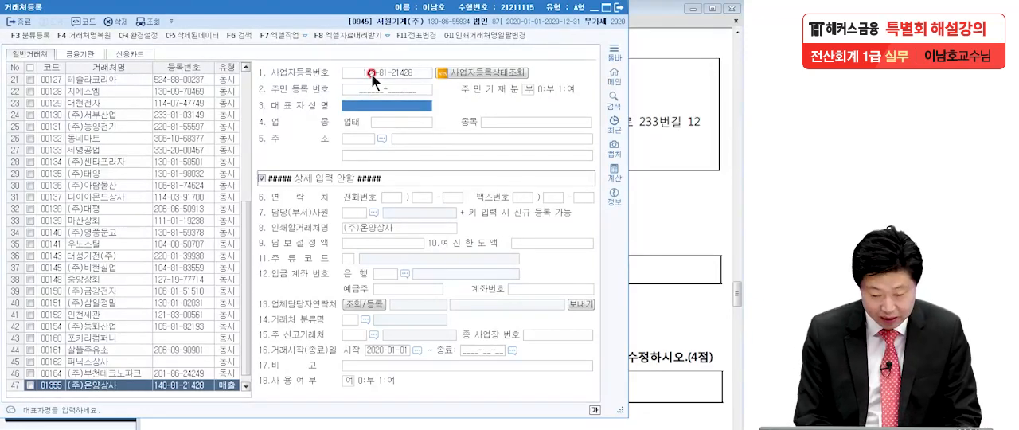
{"action": "type", "text": "오은실"}
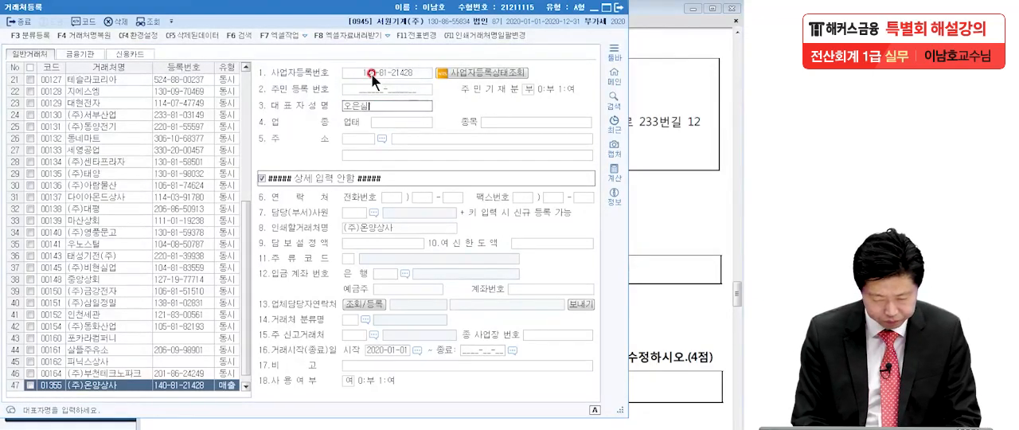
{"action": "key", "text": "Return"}
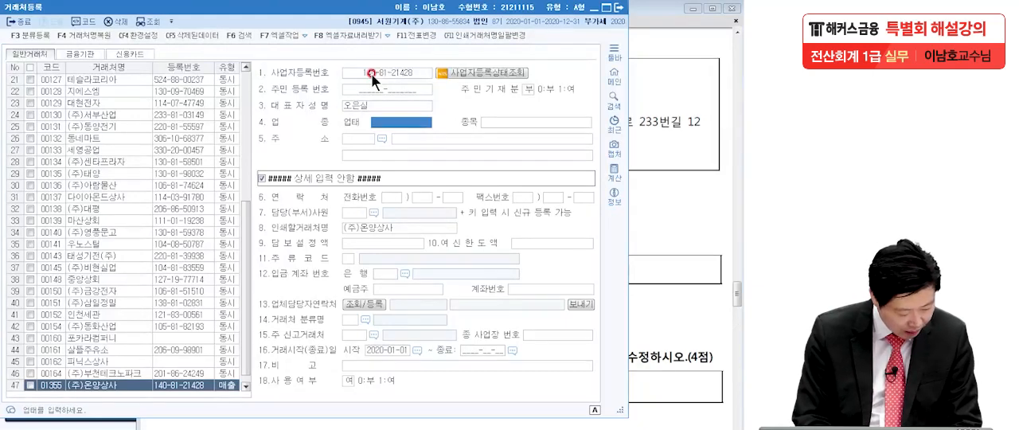
Step: Set the business type (업태) of (주)온양상사 to 제조 and the item (종목) to 소형가전
{"action": "type", "text": "제조"}
{"action": "key", "text": "Return"}
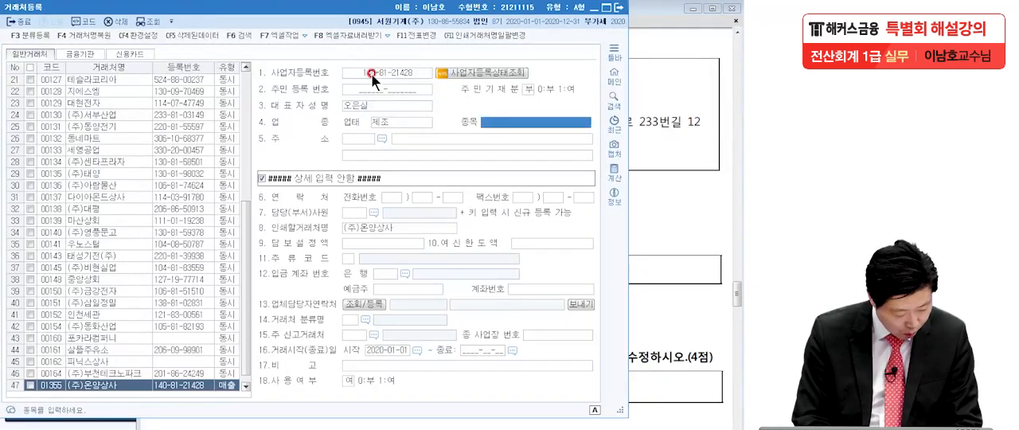
{"action": "type", "text": "소형가전"}
{"action": "key", "text": "Return"}
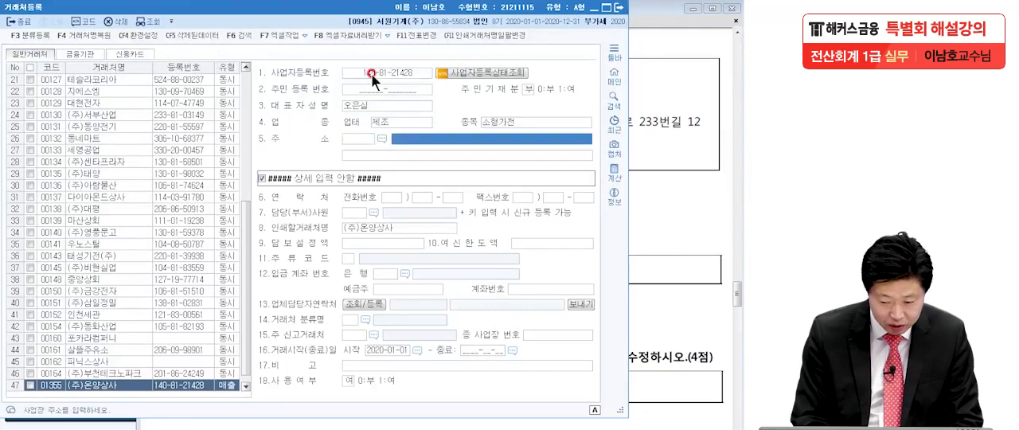
{"action": "type", "text": "경기"}
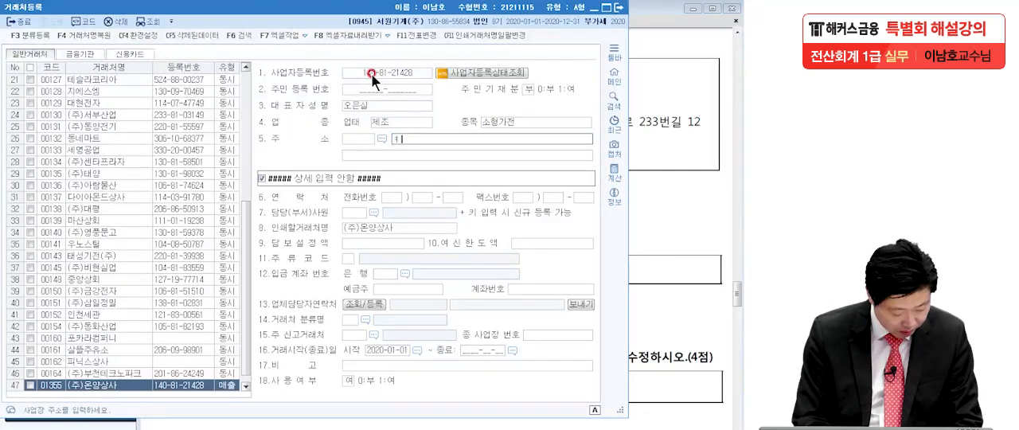
{"action": "key", "text": "BackSpace"}
{"action": "key", "text": "BackSpace"}
{"action": "key", "text": "BackSpace"}
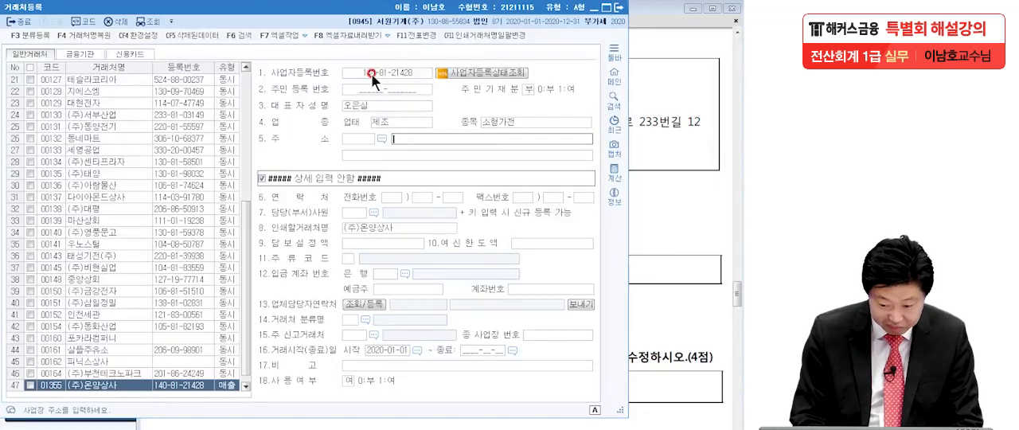
Step: Enter the business address of (주)온양상사 from the question without a postal code and close the trading partner registration
{"action": "type", "text": "경기"}
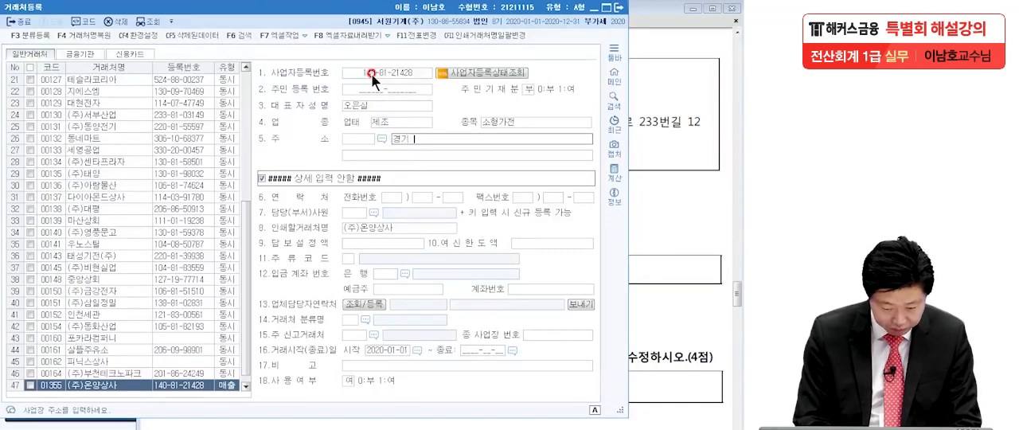
{"action": "type", "text": " 시흥"}
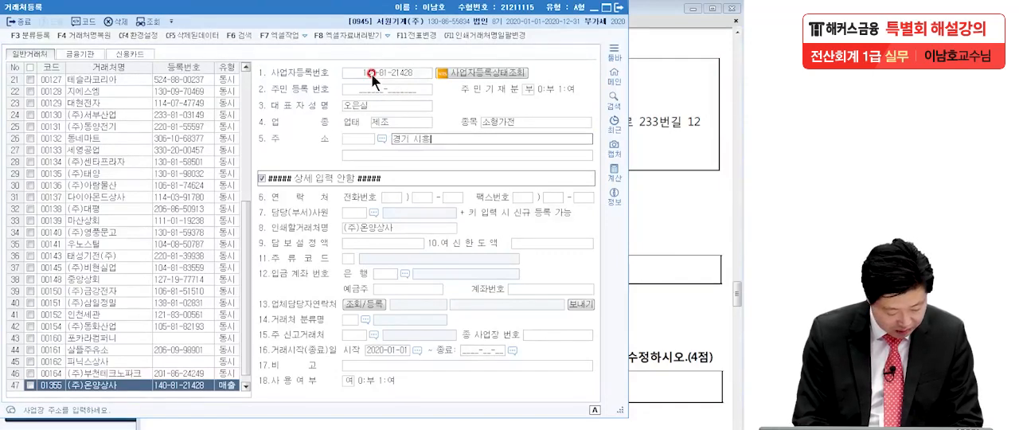
{"action": "type", "text": " 정왕"}
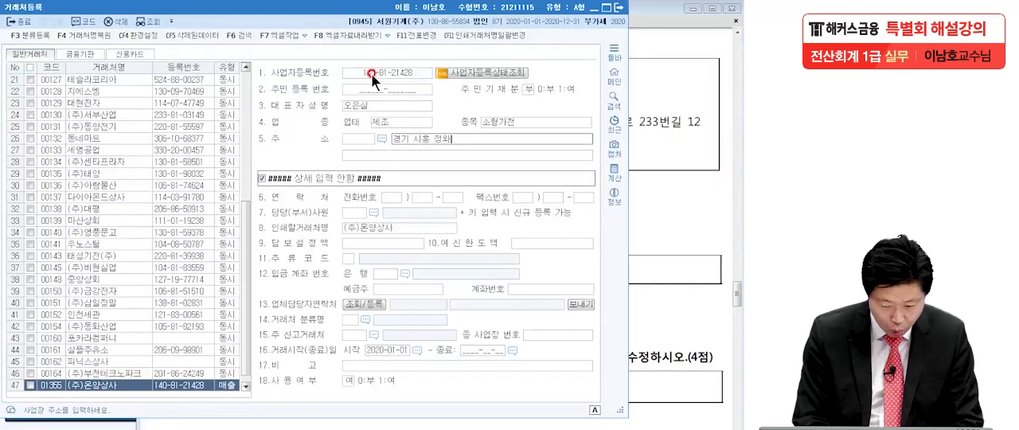
{"action": "type", "text": "대로"}
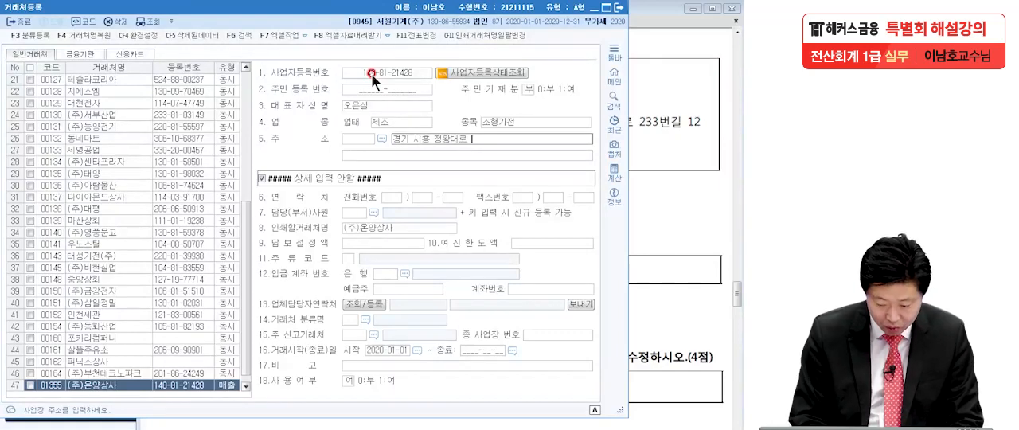
{"action": "type", "text": " 23"}
{"action": "type", "text": "3번기"}
{"action": "type", "text": "ㄹ"}
{"action": "type", "text": " 12"}
{"action": "key", "text": "Return"}
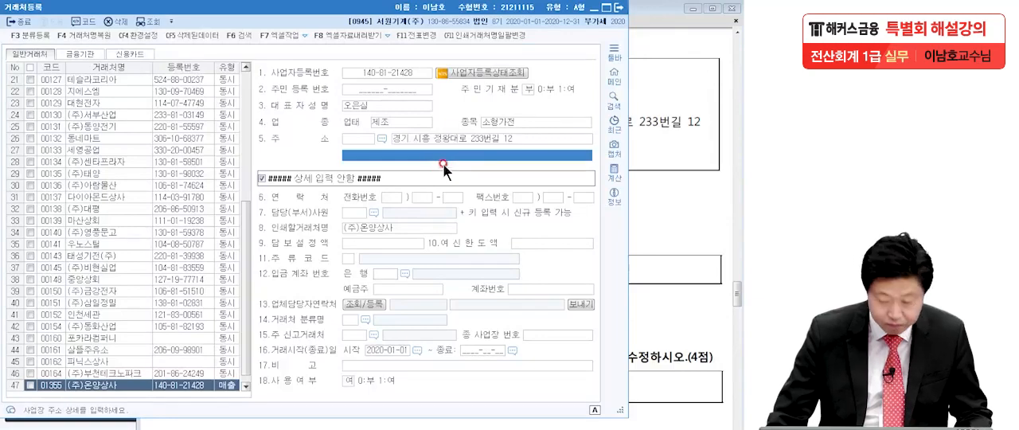
{"action": "left_click", "coordinate": [620, 7]}
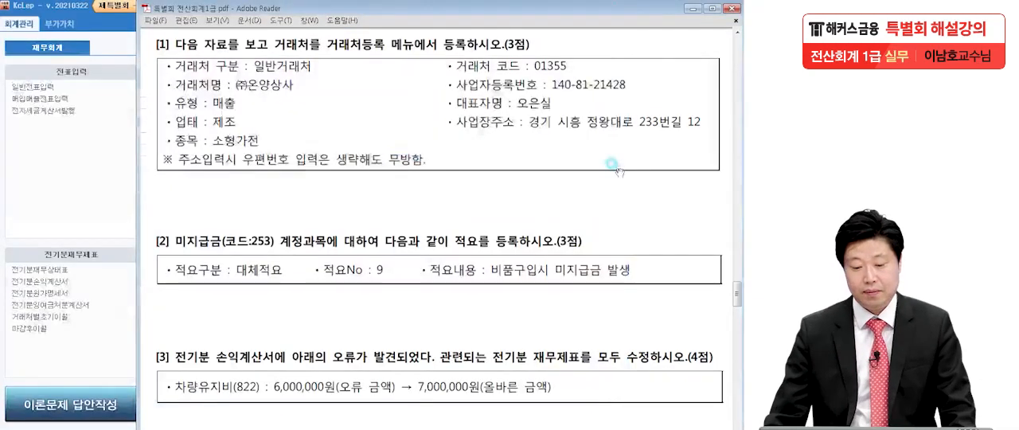
Step: Consult question [2] in the exam PDF, switch to KcLep and open 계정과목및적요등록 (account and summary registration)
{"action": "left_click_drag", "start_coordinate": [585, 285], "coordinate": [588, 102]}
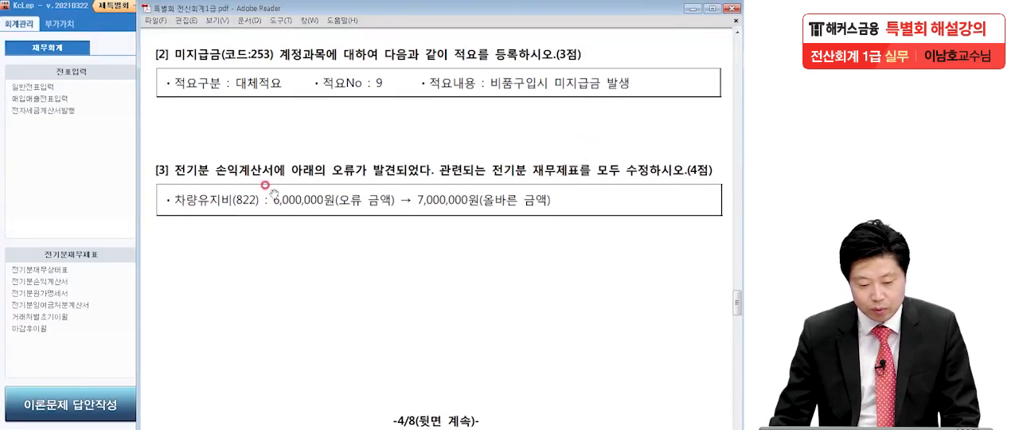
{"action": "left_click", "coordinate": [100, 216]}
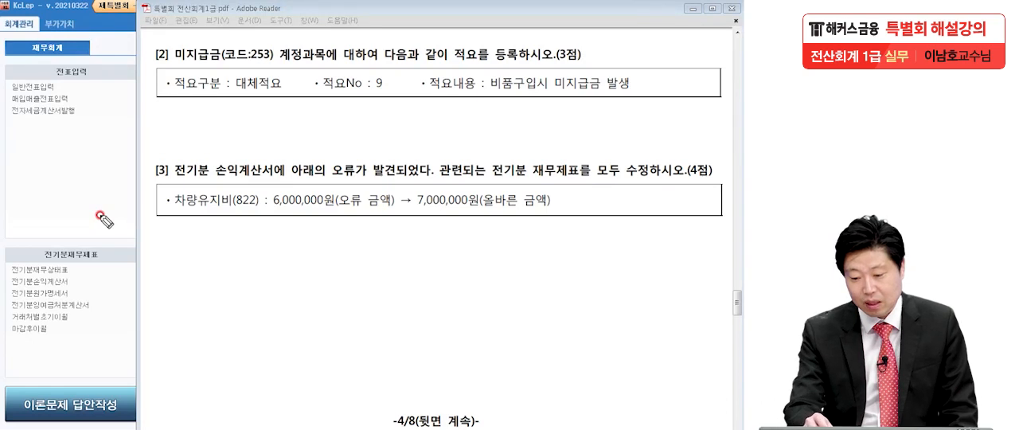
{"action": "left_click", "coordinate": [531, 61]}
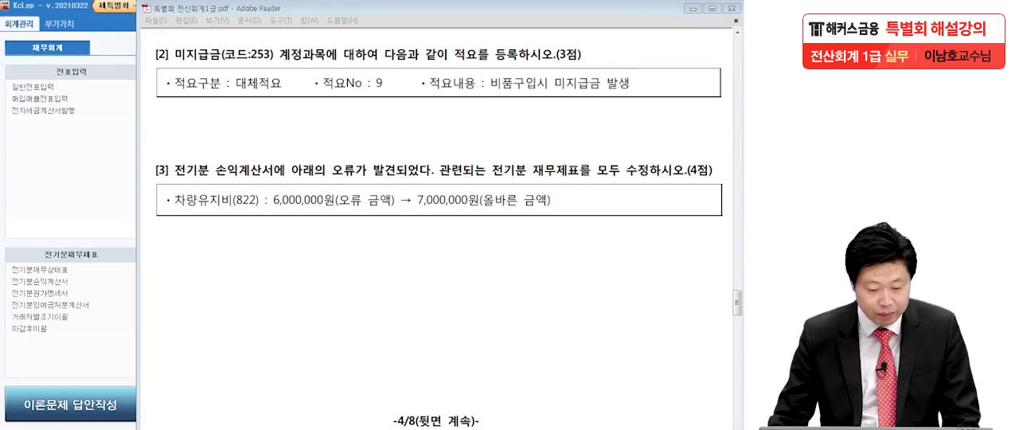
{"action": "left_click", "coordinate": [62, 172]}
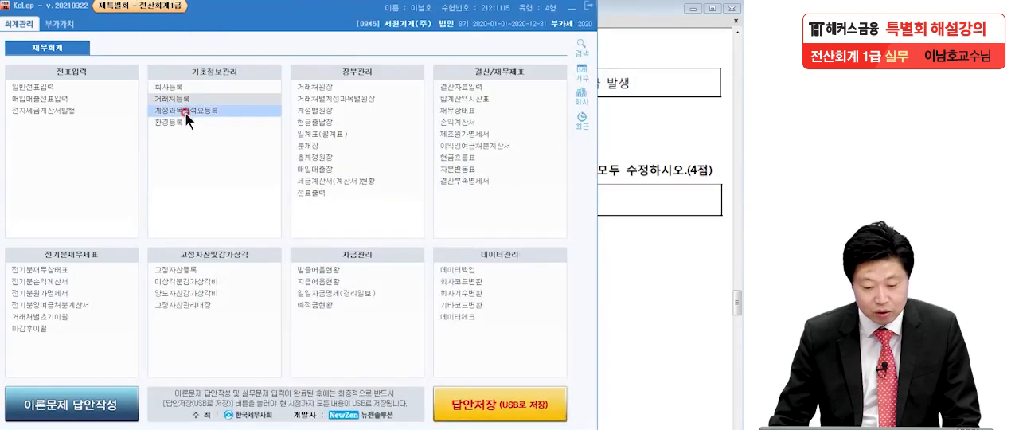
{"action": "left_click", "coordinate": [227, 127]}
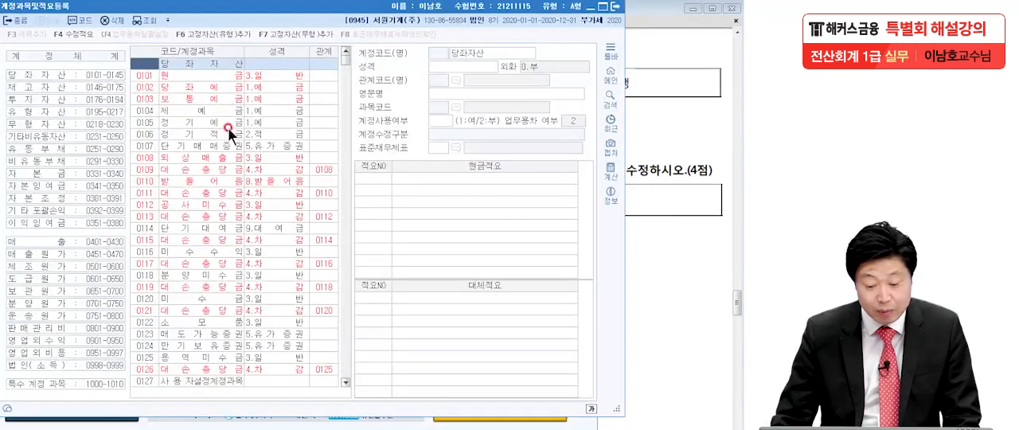
Step: Check question [2] in the exam PDF and select account code 253 미지급금 in 계정과목및적요등록
{"action": "left_click", "coordinate": [684, 122]}
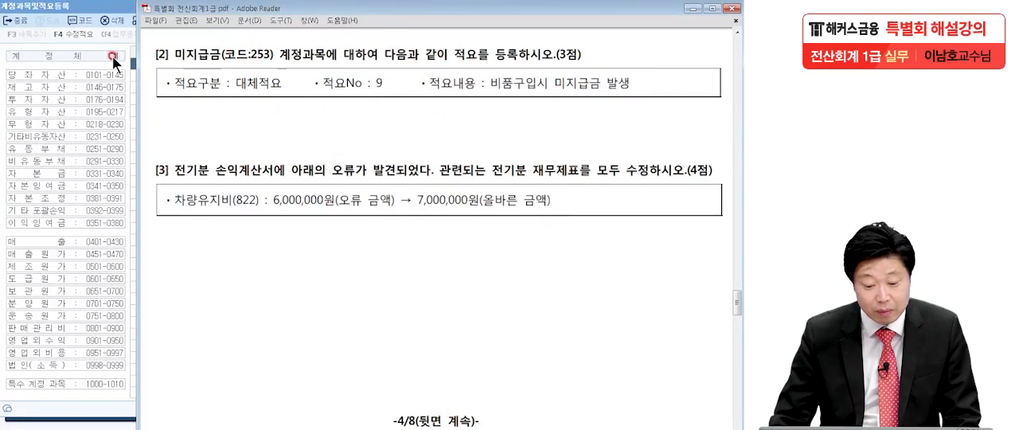
{"action": "left_click", "coordinate": [113, 10]}
{"action": "left_click", "coordinate": [170, 58]}
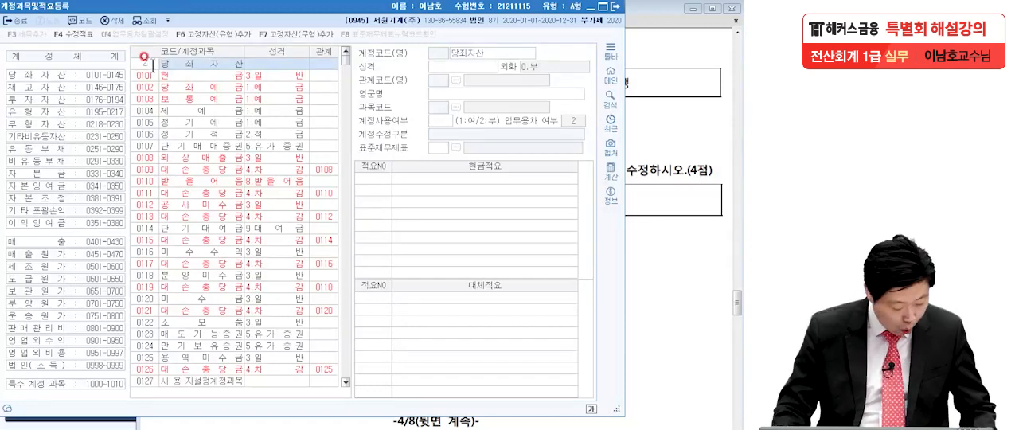
{"action": "type", "text": "53"}
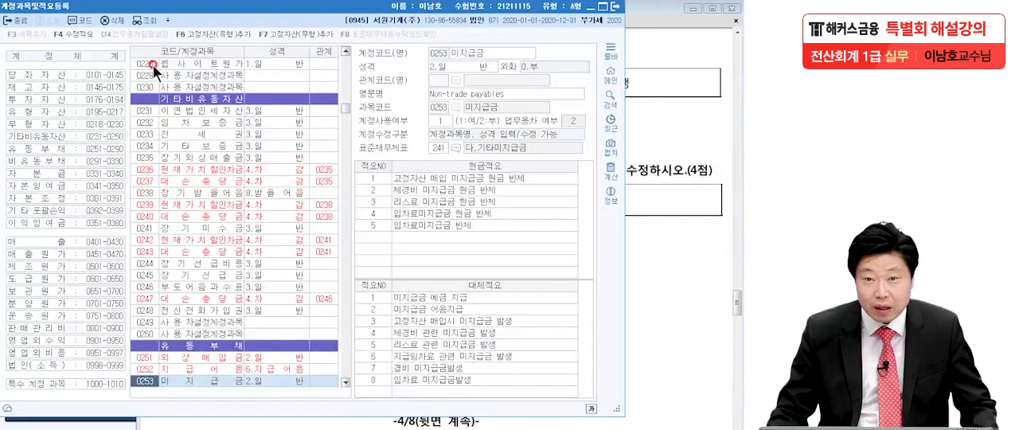
{"action": "left_click", "coordinate": [205, 381]}
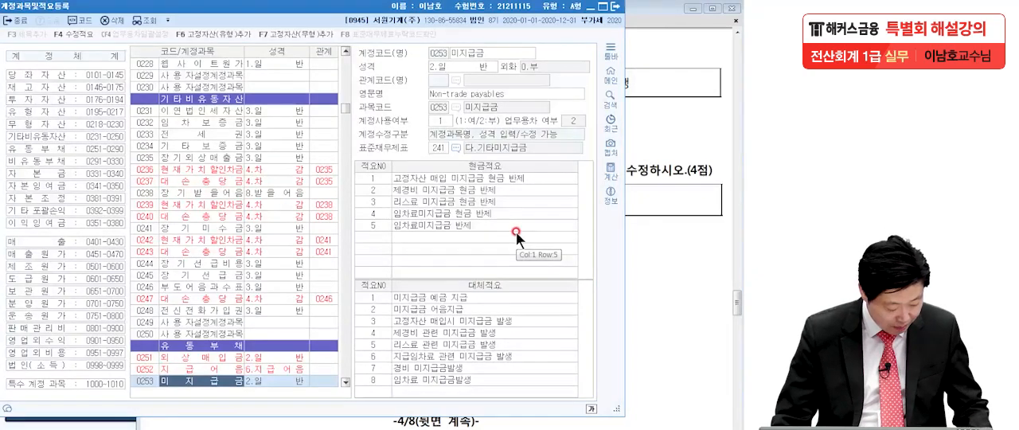
Step: Register transfer summary (대체적요) No. 9 as 비품구입시 미지급금 발생 for 미지급금 and close the registration window
{"action": "left_click", "coordinate": [688, 212]}
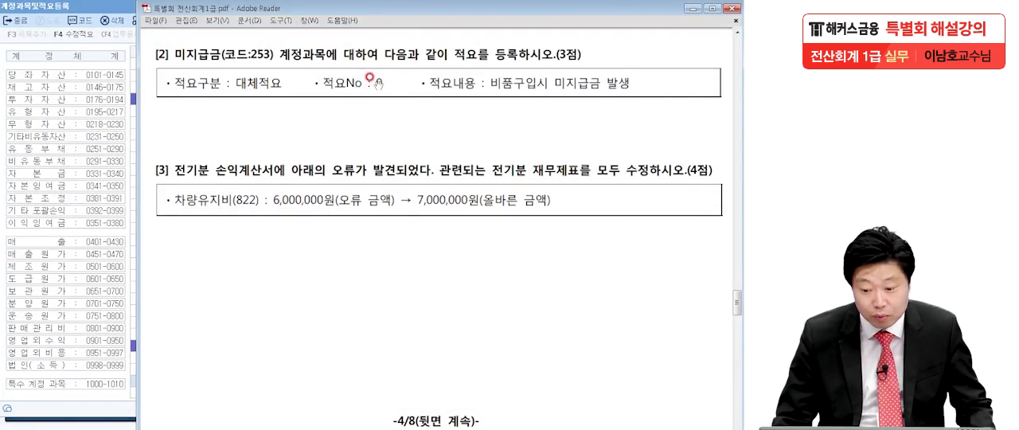
{"action": "left_click", "coordinate": [119, 8]}
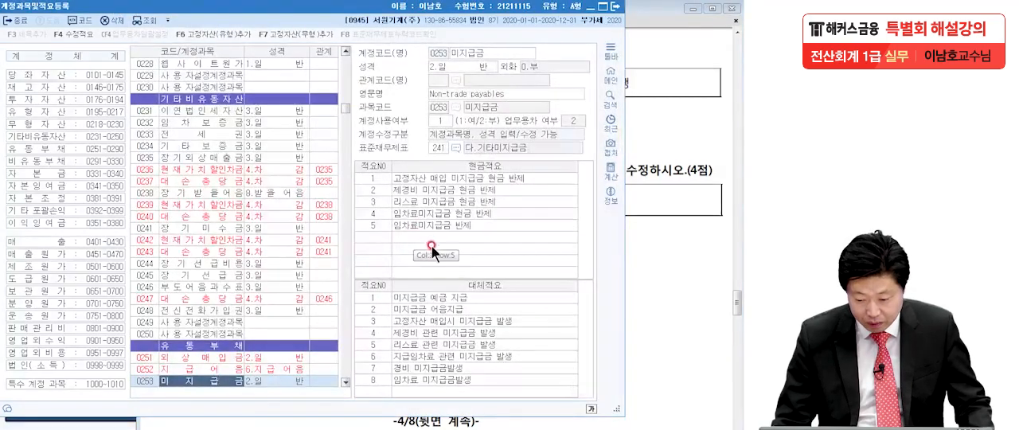
{"action": "left_click", "coordinate": [378, 392]}
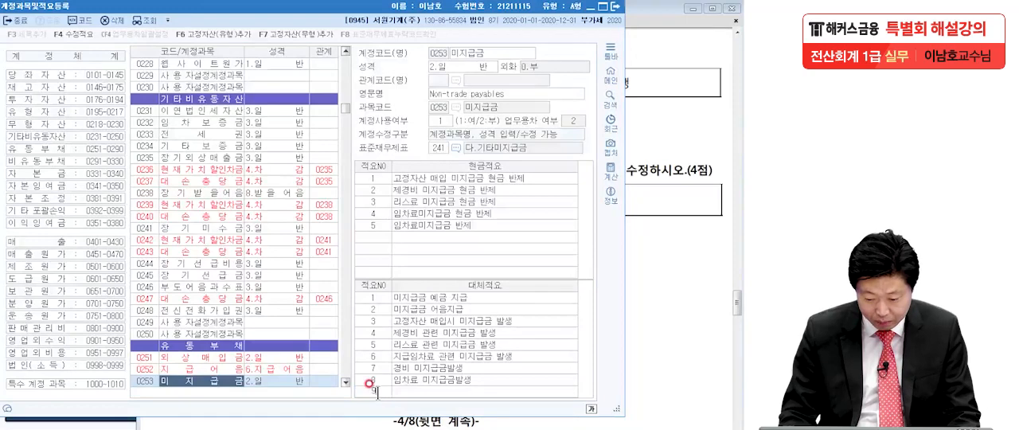
{"action": "key", "text": "Return"}
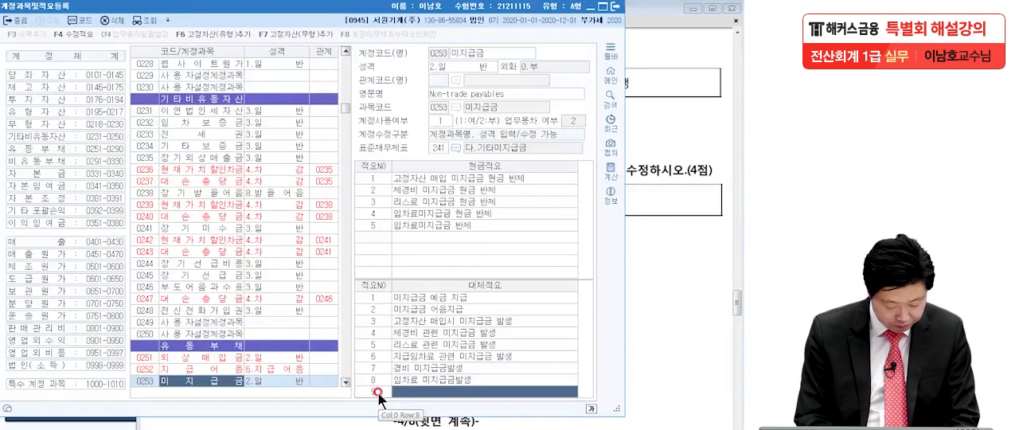
{"action": "type", "text": "비품구입시 미지급금"}
{"action": "type", "text": "발생"}
{"action": "key", "text": "Return"}
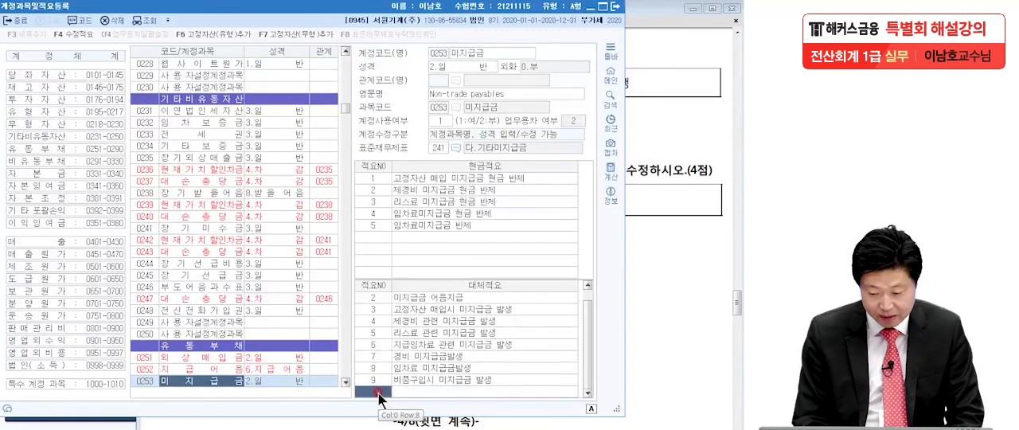
{"action": "left_click", "coordinate": [618, 8]}
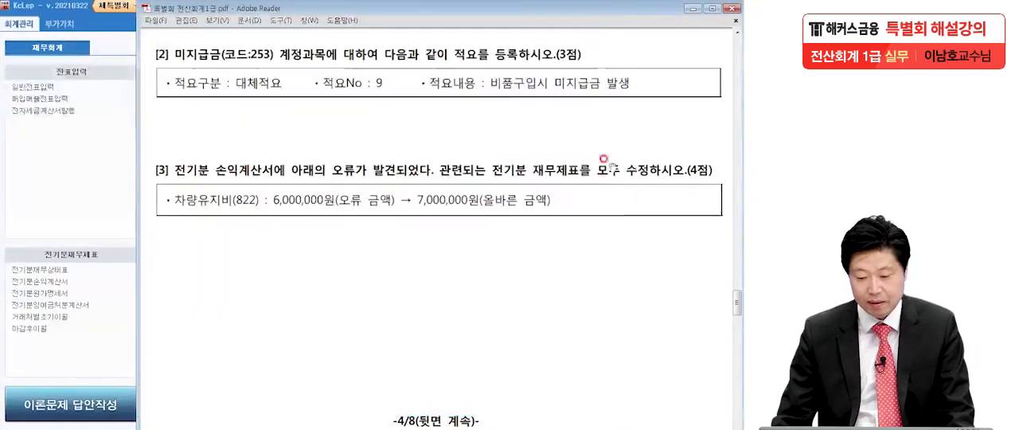
Step: Review question [3] in the exam PDF, marking the 전기분 손익계산서 wording and the 차량유지비(822) correction amounts
{"action": "scroll", "coordinate": [596, 282], "scroll_direction": "down", "scroll_amount": 3}
{"action": "left_click_drag", "start_coordinate": [595, 182], "coordinate": [597, 175]}
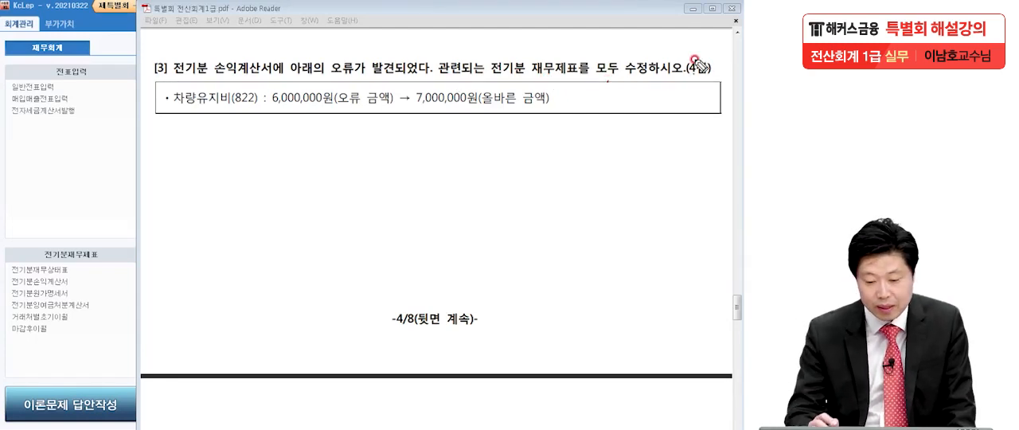
{"action": "left_click_drag", "start_coordinate": [175, 102], "coordinate": [256, 112]}
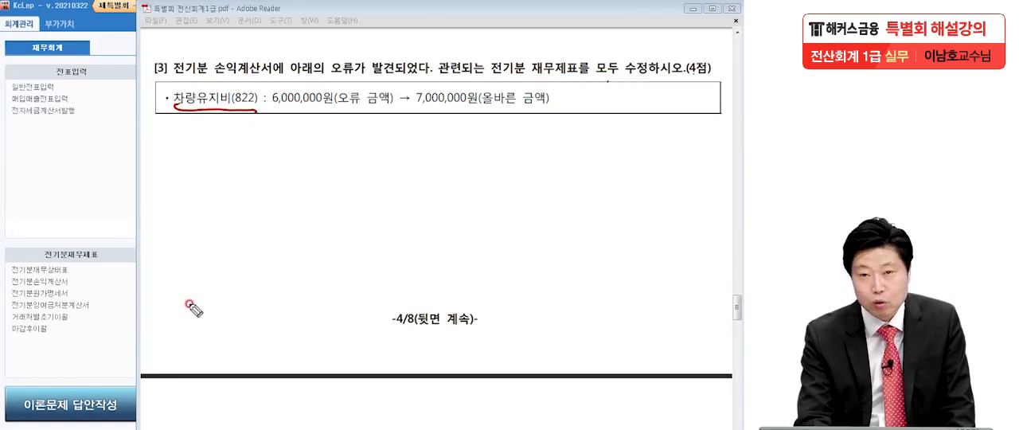
{"action": "left_click", "coordinate": [258, 114]}
{"action": "left_click_drag", "start_coordinate": [417, 104], "coordinate": [492, 102]}
{"action": "left_click_drag", "start_coordinate": [271, 112], "coordinate": [313, 113]}
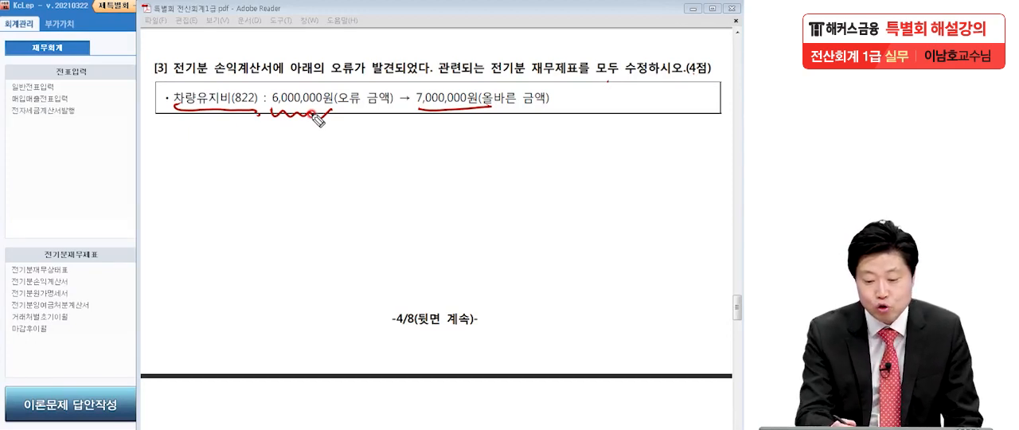
{"action": "left_click_drag", "start_coordinate": [172, 75], "coordinate": [284, 75]}
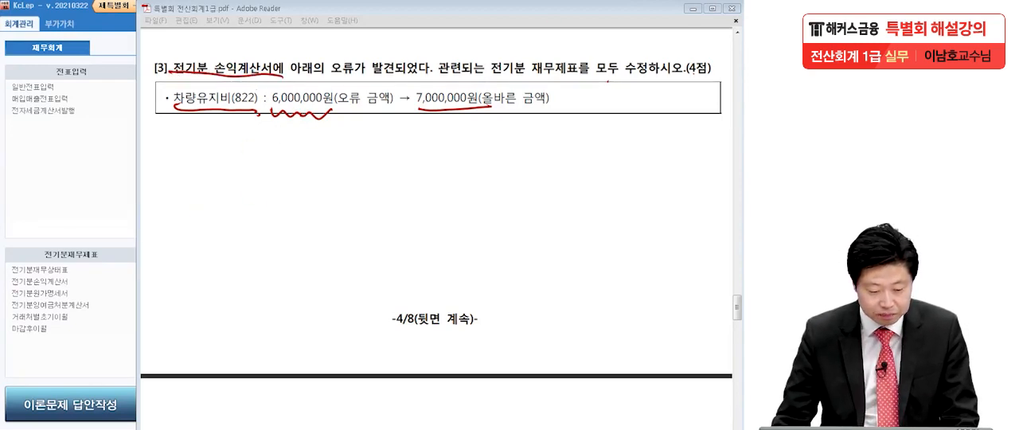
{"action": "key", "text": "Escape"}
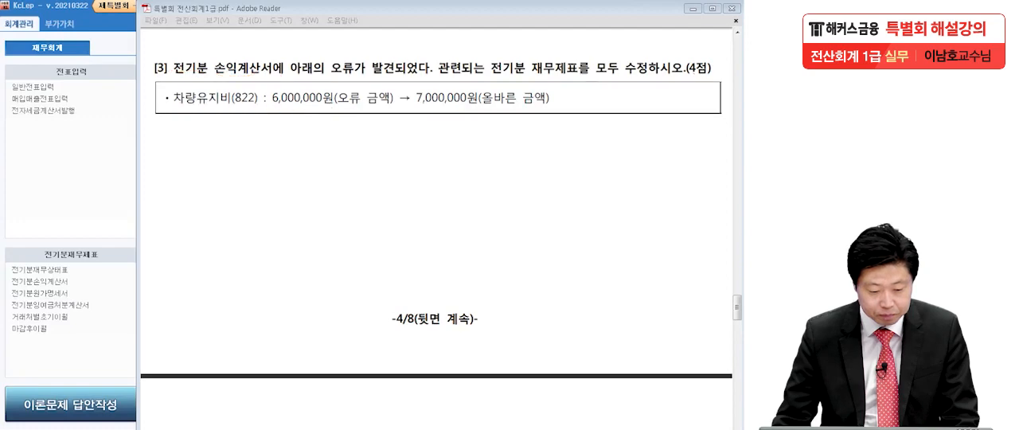
Step: Open 전기분손익계산서 and set the amount of 차량유지비 (0822) to 7,000,000
{"action": "left_click", "coordinate": [11, 182]}
{"action": "left_click", "coordinate": [43, 282]}
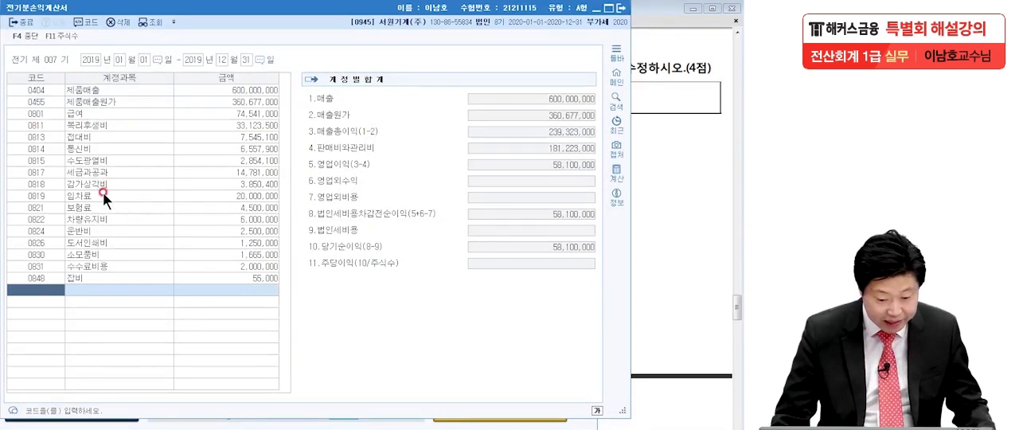
{"action": "left_click", "coordinate": [101, 214]}
{"action": "left_click", "coordinate": [225, 222]}
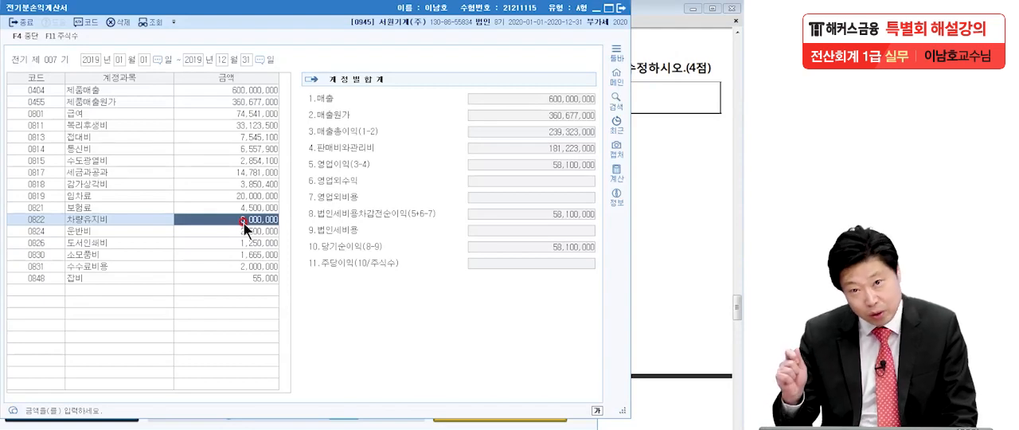
{"action": "left_click", "coordinate": [524, 258]}
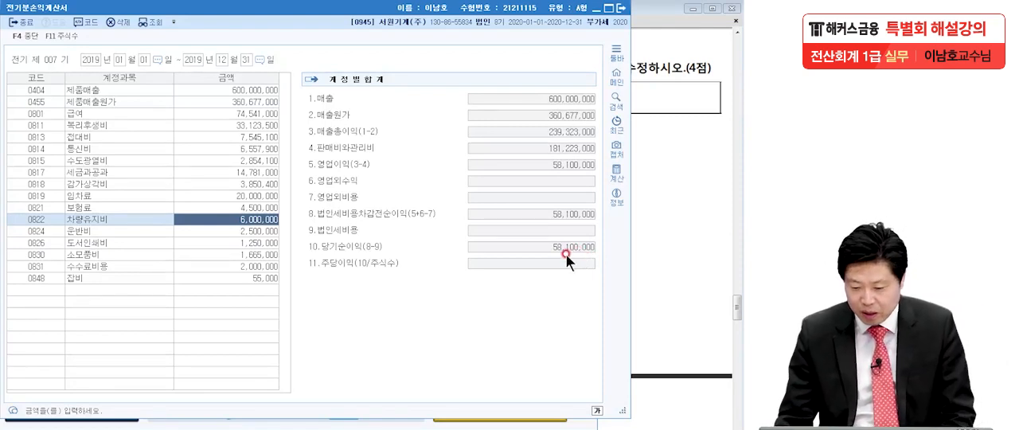
{"action": "left_click", "coordinate": [597, 244]}
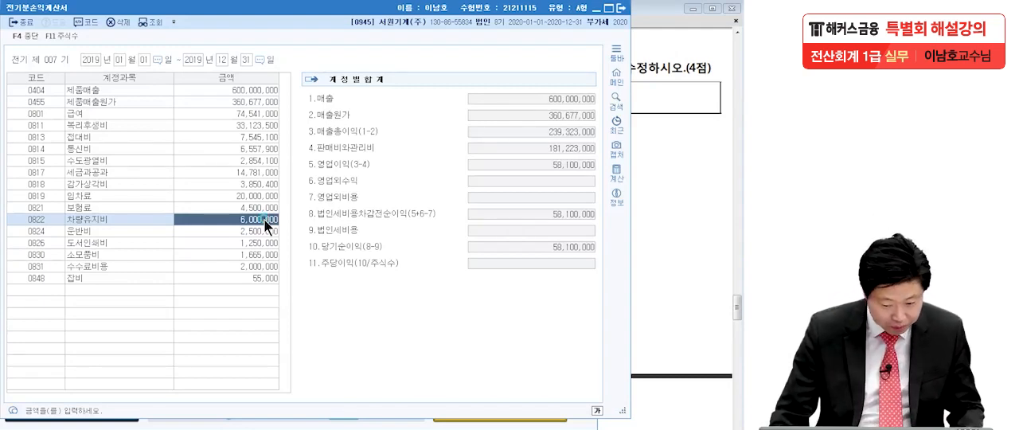
{"action": "type", "text": "70000000"}
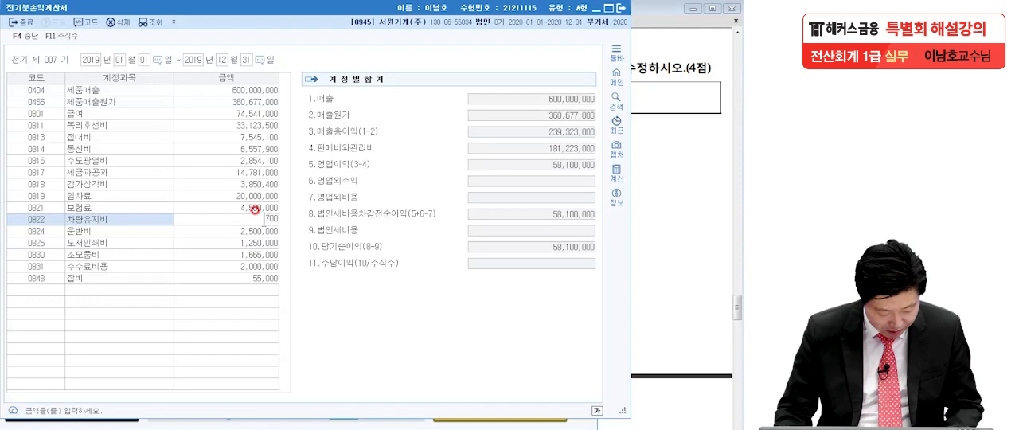
{"action": "key", "text": "BackSpace"}
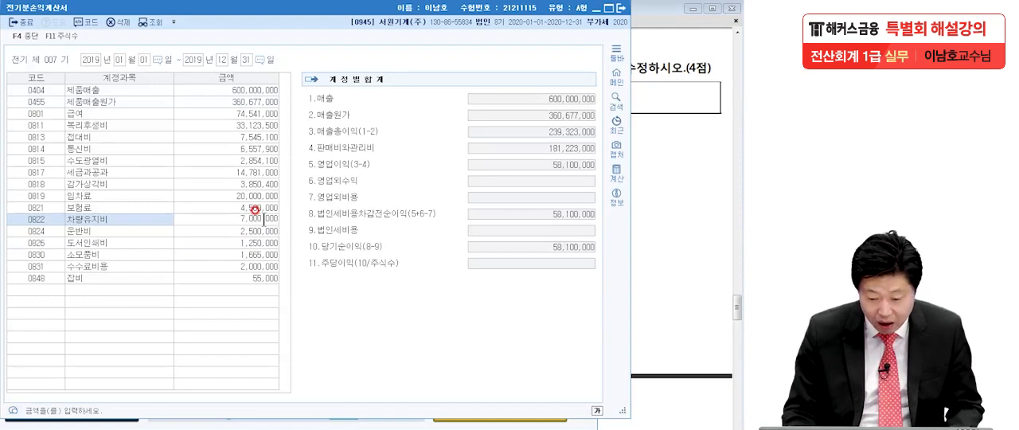
{"action": "key", "text": "Return"}
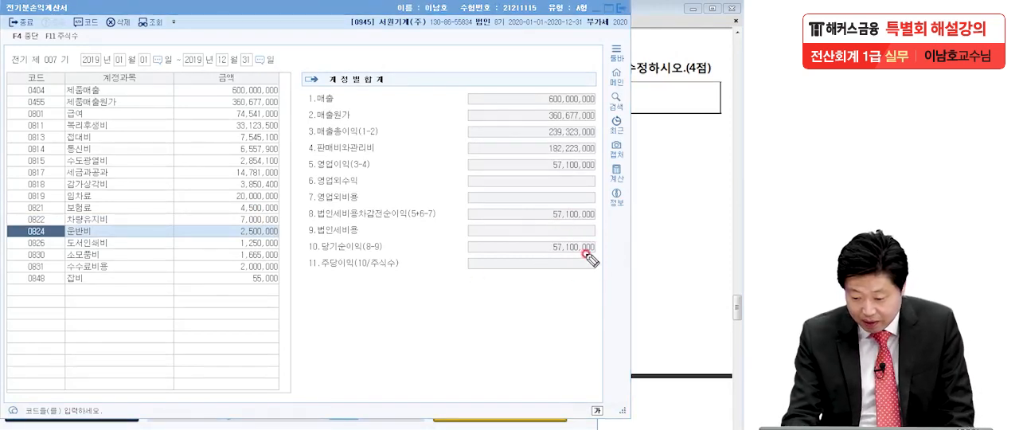
Step: Examine the 당기순이익 in 전기분손익계산서, noting it on screen with temporary pen marks, and clear the marks
{"action": "left_click_drag", "start_coordinate": [542, 257], "coordinate": [613, 257]}
{"action": "left_click_drag", "start_coordinate": [567, 29], "coordinate": [559, 53]}
{"action": "mouse_move", "coordinate": [565, 31]}
{"action": "left_mouse_down"}
{"action": "mouse_move", "coordinate": [580, 25]}
{"action": "mouse_move", "coordinate": [599, 58]}
{"action": "left_mouse_up"}
{"action": "mouse_move", "coordinate": [629, 30]}
{"action": "left_mouse_down"}
{"action": "mouse_move", "coordinate": [618, 56]}
{"action": "mouse_move", "coordinate": [662, 37]}
{"action": "mouse_move", "coordinate": [676, 59]}
{"action": "left_mouse_up"}
{"action": "left_click_drag", "start_coordinate": [689, 46], "coordinate": [707, 51]}
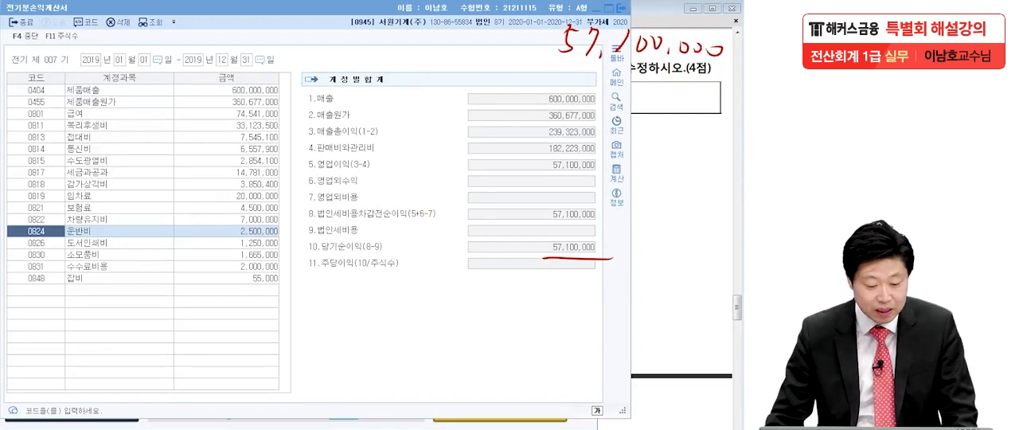
{"action": "key", "text": "Escape"}
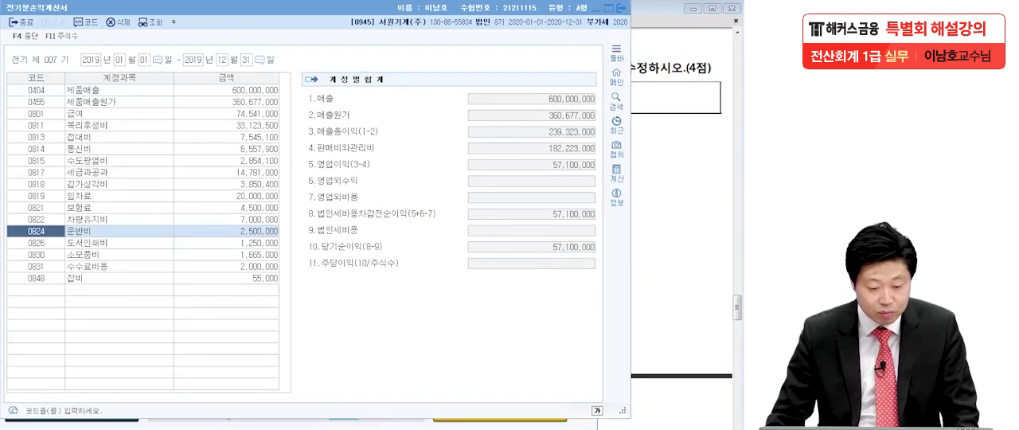
Step: Close 전기분손익계산서, open 전기분잉여금처분계산서 and load the corrected 당기순이익 from the prior-period income statement
{"action": "left_click", "coordinate": [620, 8]}
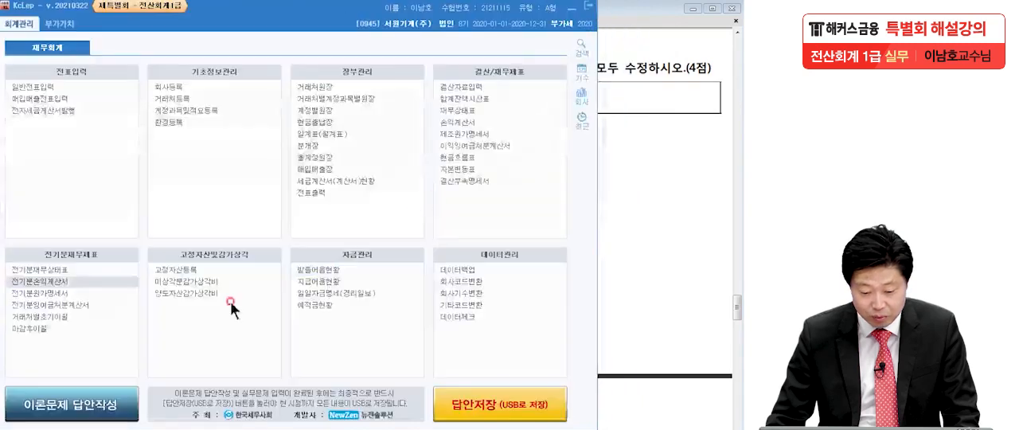
{"action": "left_click", "coordinate": [47, 306]}
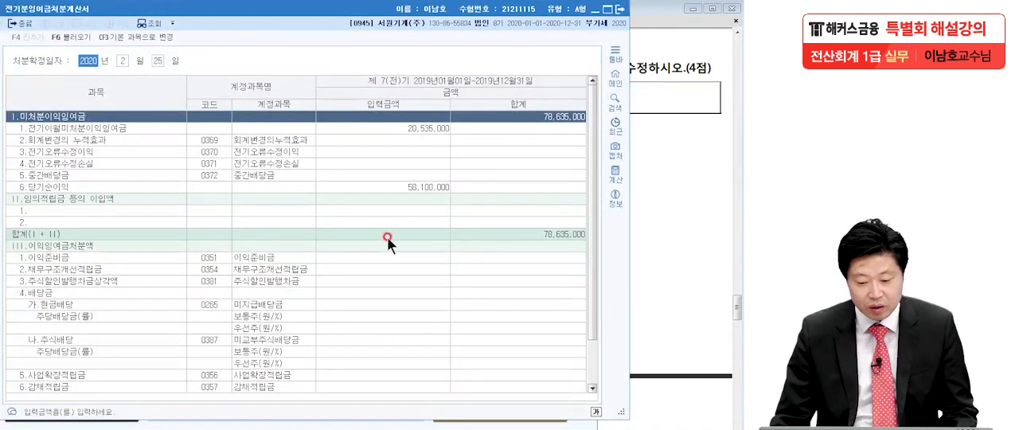
{"action": "left_click", "coordinate": [378, 183]}
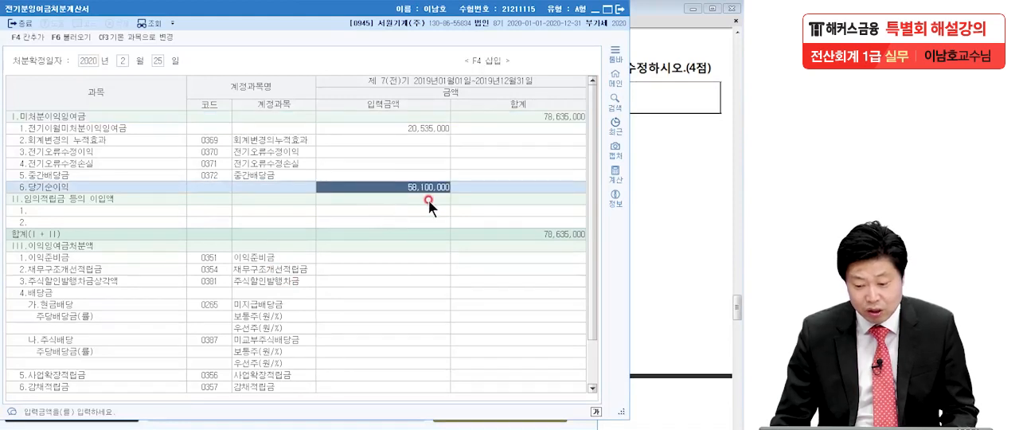
{"action": "left_click", "coordinate": [402, 187]}
{"action": "left_click", "coordinate": [419, 187]}
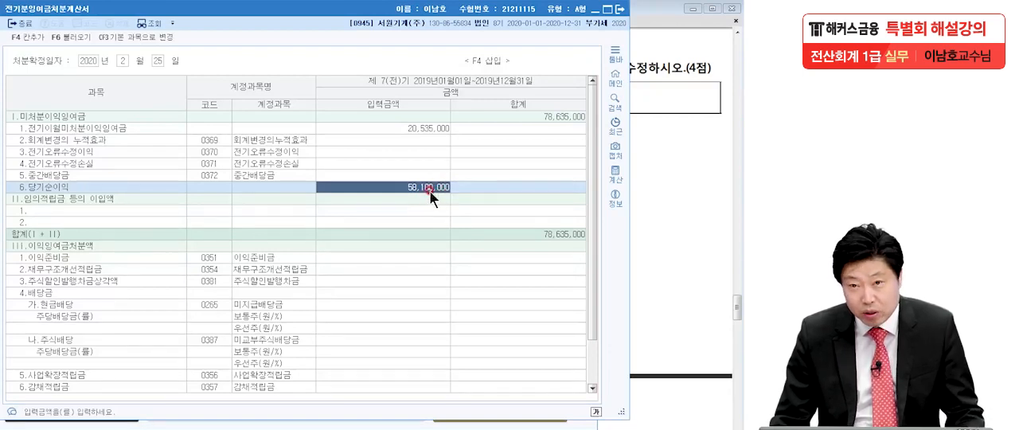
{"action": "left_click", "coordinate": [407, 182]}
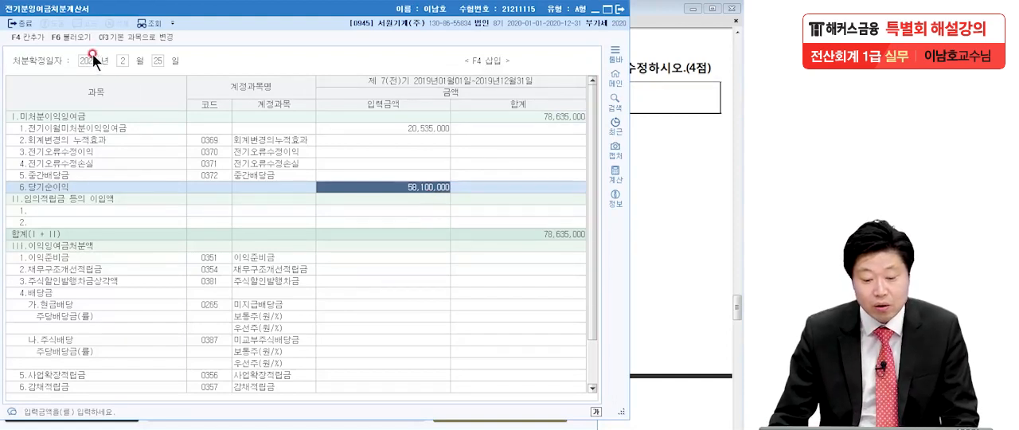
{"action": "left_click", "coordinate": [67, 38]}
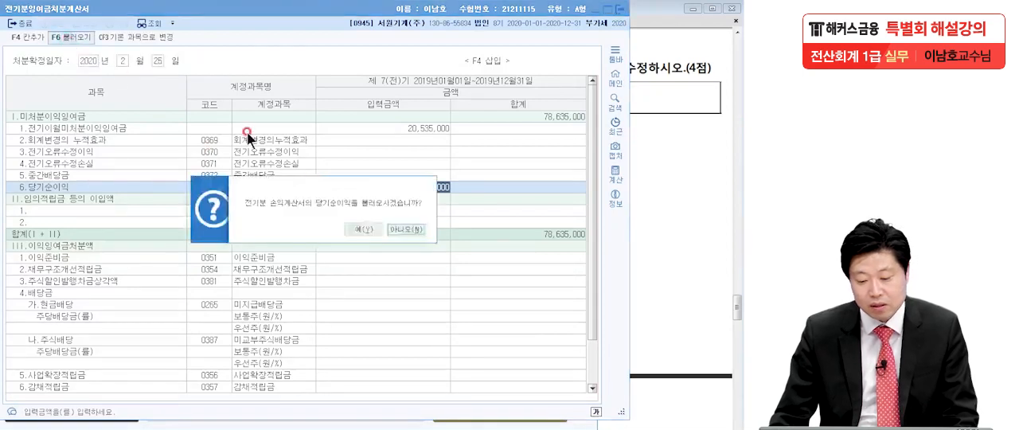
{"action": "left_click_drag", "start_coordinate": [345, 187], "coordinate": [354, 240]}
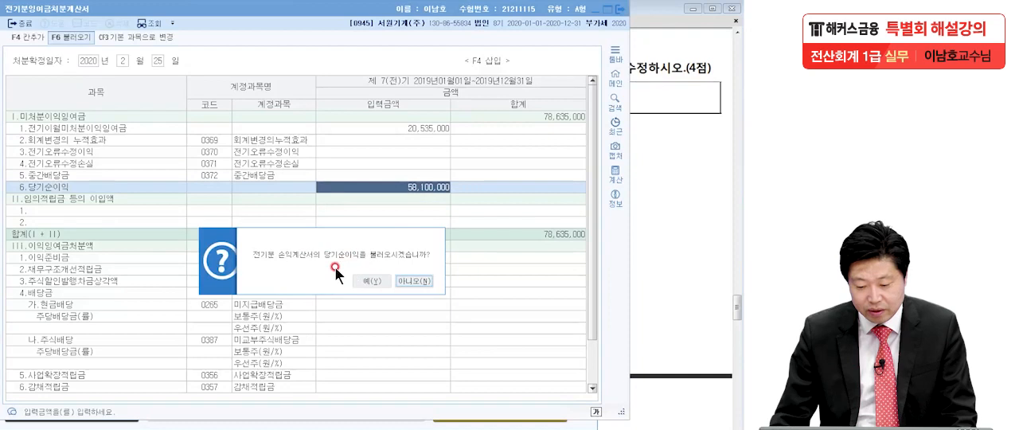
{"action": "left_click", "coordinate": [375, 281]}
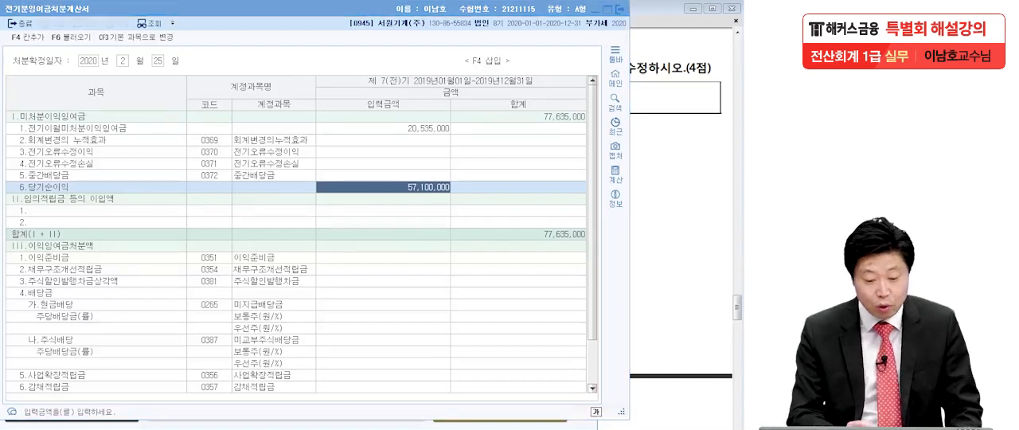
Step: Mark the 미처분이익잉여금 label and total and the 당기순이익 amount in 전기분잉여금처분계산서 for review
{"action": "mouse_move", "coordinate": [102, 107]}
{"action": "left_mouse_down"}
{"action": "mouse_move", "coordinate": [64, 132]}
{"action": "mouse_move", "coordinate": [48, 89]}
{"action": "mouse_move", "coordinate": [110, 121]}
{"action": "left_mouse_up"}
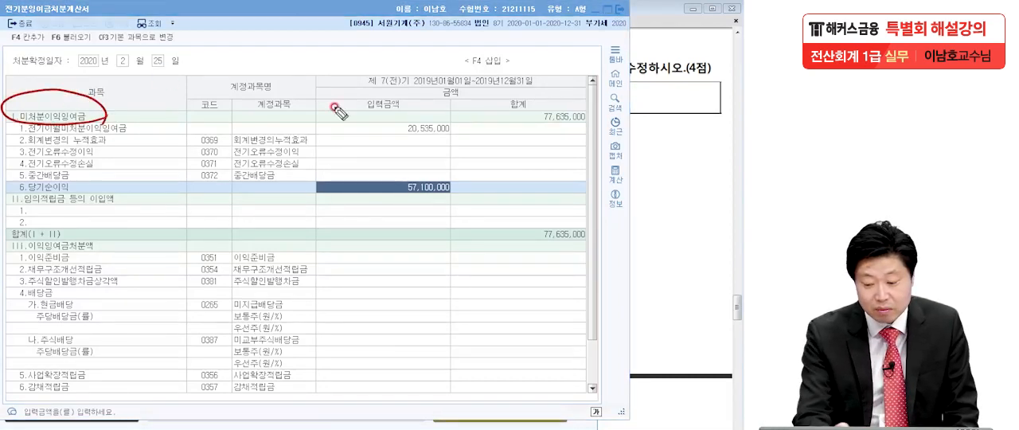
{"action": "mouse_move", "coordinate": [534, 106]}
{"action": "left_mouse_down"}
{"action": "mouse_move", "coordinate": [605, 101]}
{"action": "mouse_move", "coordinate": [477, 129]}
{"action": "left_mouse_up"}
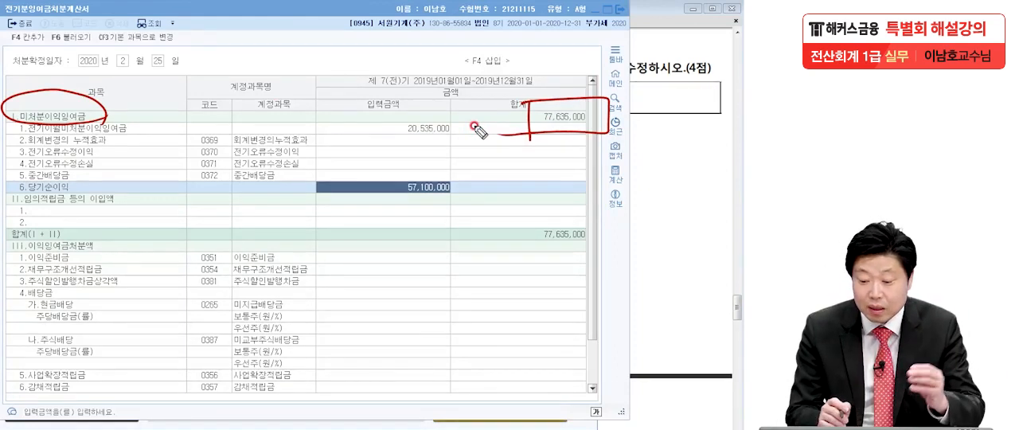
{"action": "left_click_drag", "start_coordinate": [395, 196], "coordinate": [460, 190]}
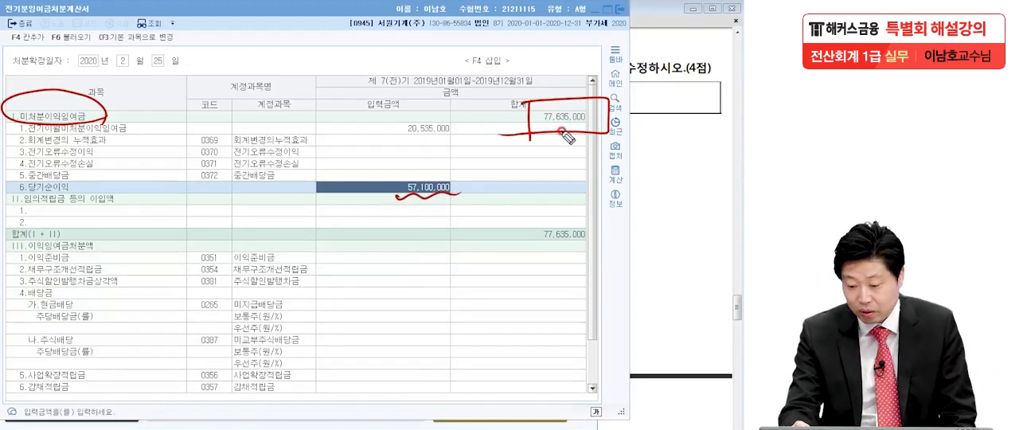
Step: Write 77,635,000 on screen as the 미처분이익잉여금 total and erase the other pen marks over 전기분잉여금처분계산서
{"action": "mouse_move", "coordinate": [562, 38]}
{"action": "left_mouse_down"}
{"action": "mouse_move", "coordinate": [570, 68]}
{"action": "mouse_move", "coordinate": [591, 70]}
{"action": "left_mouse_up"}
{"action": "mouse_move", "coordinate": [642, 28]}
{"action": "left_mouse_down"}
{"action": "mouse_move", "coordinate": [617, 54]}
{"action": "mouse_move", "coordinate": [631, 49]}
{"action": "mouse_move", "coordinate": [596, 37]}
{"action": "mouse_move", "coordinate": [594, 51]}
{"action": "mouse_move", "coordinate": [651, 37]}
{"action": "mouse_move", "coordinate": [645, 62]}
{"action": "mouse_move", "coordinate": [675, 50]}
{"action": "mouse_move", "coordinate": [686, 72]}
{"action": "mouse_move", "coordinate": [710, 46]}
{"action": "mouse_move", "coordinate": [724, 50]}
{"action": "left_mouse_up"}
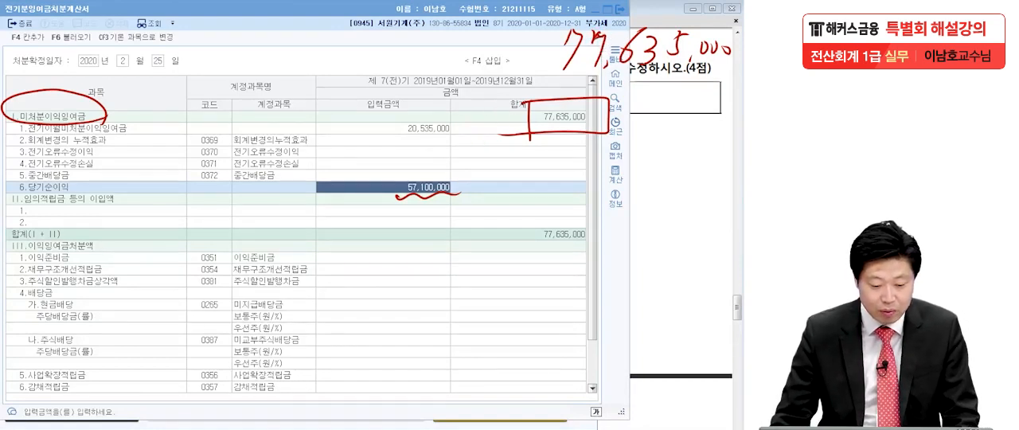
{"action": "left_click", "coordinate": [404, 195]}
{"action": "left_click", "coordinate": [574, 101]}
{"action": "left_click", "coordinate": [105, 111]}
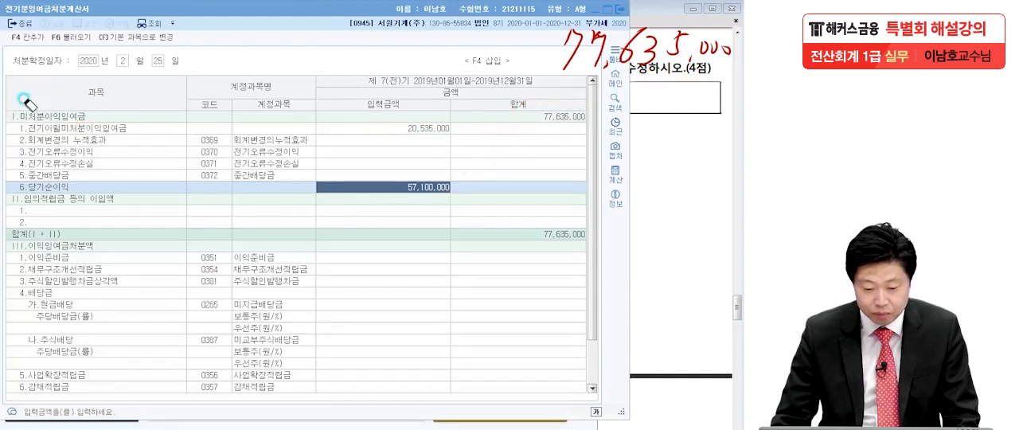
Step: Close 전기분잉여금처분계산서, open 전기분재무상태표 and locate the 이월이익잉여금 (0375) amount
{"action": "left_click", "coordinate": [226, 40]}
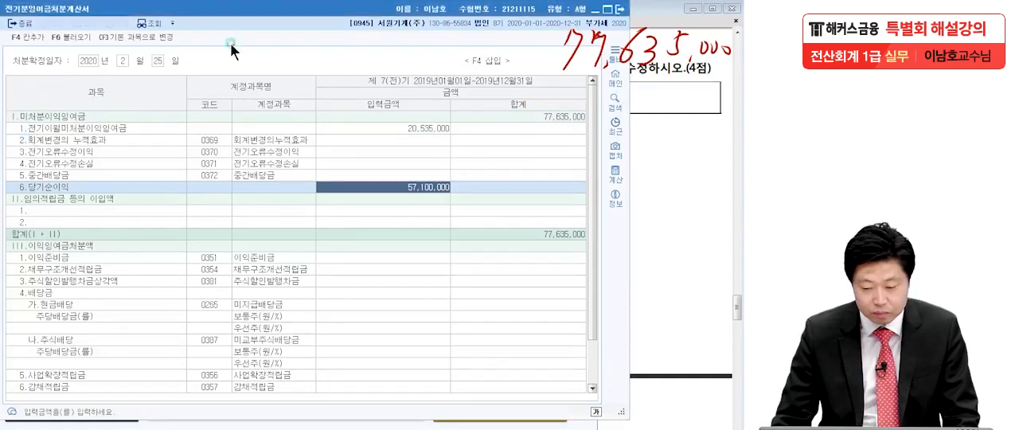
{"action": "left_click", "coordinate": [620, 11]}
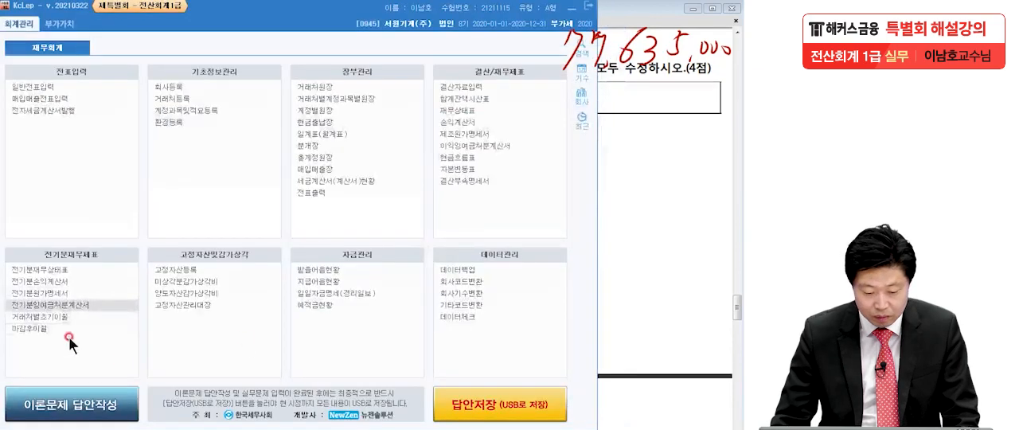
{"action": "left_click", "coordinate": [44, 270]}
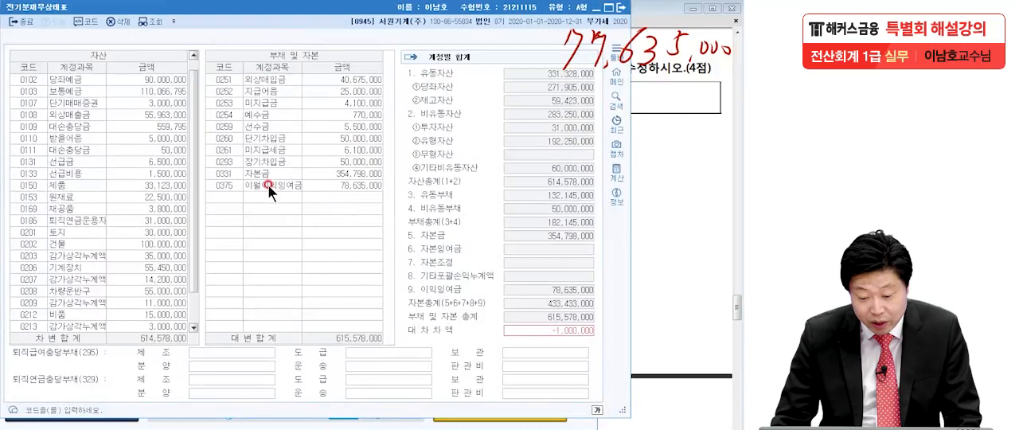
{"action": "left_click", "coordinate": [304, 188]}
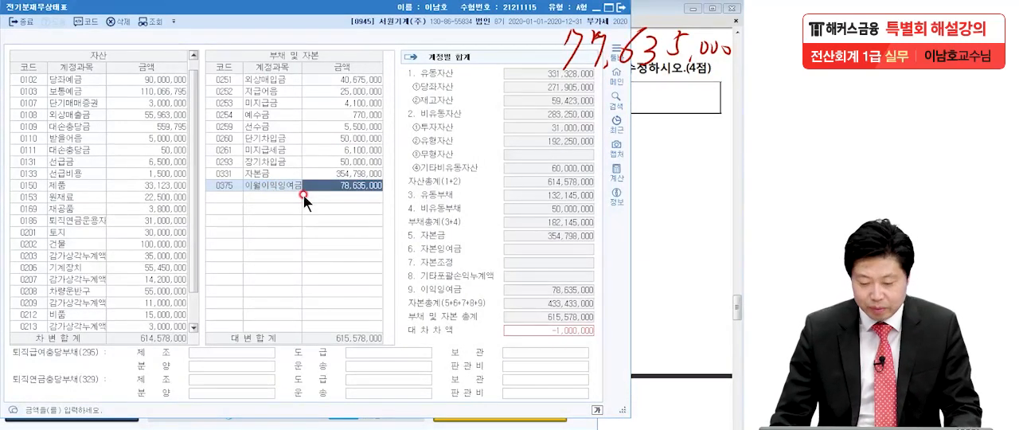
{"action": "left_click", "coordinate": [263, 185]}
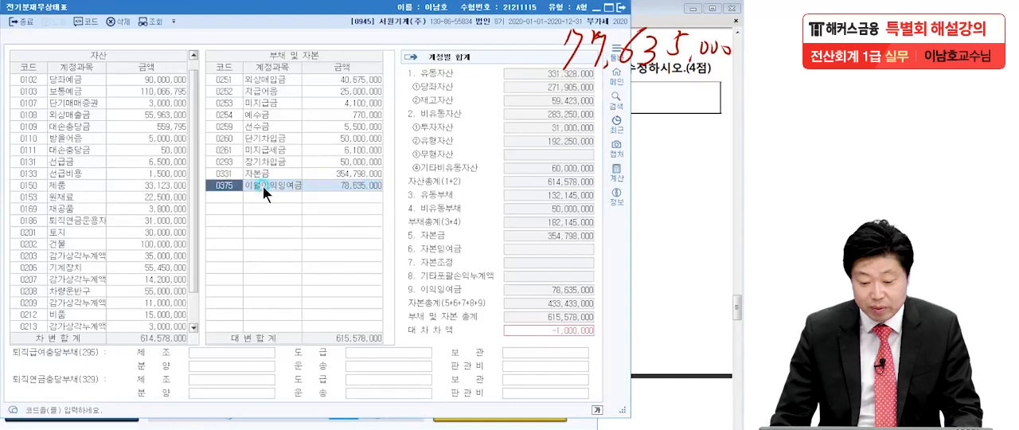
{"action": "left_click", "coordinate": [356, 187]}
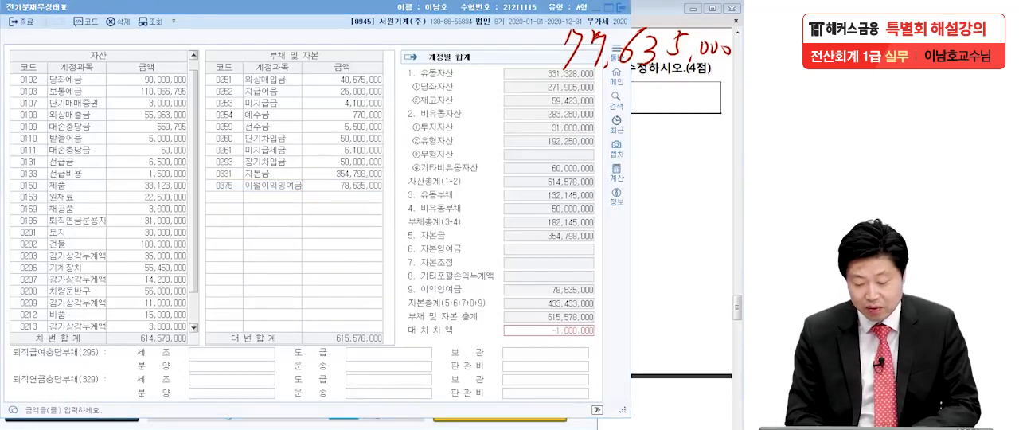
Step: Mark the 대차차액 and the 이월이익잉여금 amount in 전기분재무상태표 for comparison with the noted 77,635,000
{"action": "left_click", "coordinate": [195, 345]}
{"action": "left_click", "coordinate": [397, 337]}
{"action": "left_click_drag", "start_coordinate": [399, 342], "coordinate": [609, 341]}
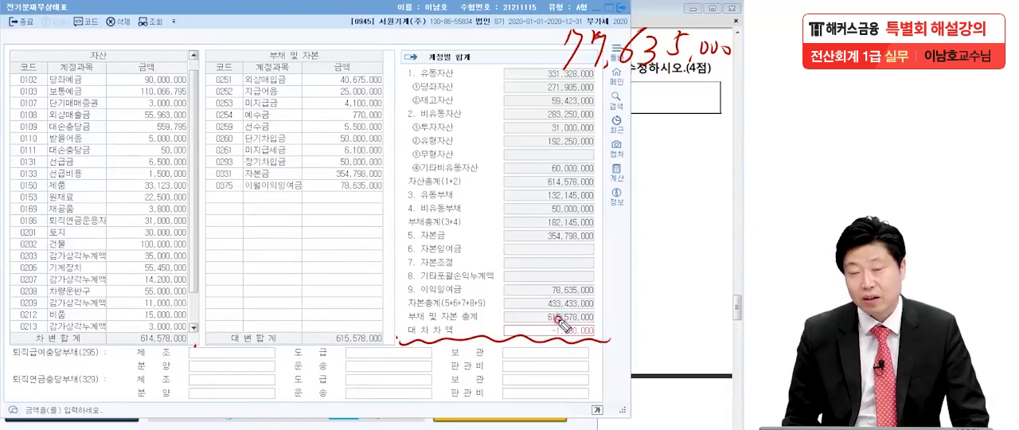
{"action": "mouse_move", "coordinate": [326, 193]}
{"action": "left_mouse_down"}
{"action": "mouse_move", "coordinate": [391, 198]}
{"action": "mouse_move", "coordinate": [311, 203]}
{"action": "left_mouse_up"}
{"action": "mouse_move", "coordinate": [696, 95]}
{"action": "left_mouse_down"}
{"action": "mouse_move", "coordinate": [673, 102]}
{"action": "mouse_move", "coordinate": [668, 10]}
{"action": "mouse_move", "coordinate": [677, 118]}
{"action": "left_mouse_up"}
{"action": "left_click_drag", "start_coordinate": [606, 331], "coordinate": [625, 336]}
{"action": "mouse_move", "coordinate": [663, 315]}
{"action": "left_mouse_down"}
{"action": "mouse_move", "coordinate": [646, 341]}
{"action": "mouse_move", "coordinate": [666, 317]}
{"action": "left_mouse_up"}
{"action": "left_click_drag", "start_coordinate": [680, 301], "coordinate": [594, 402]}
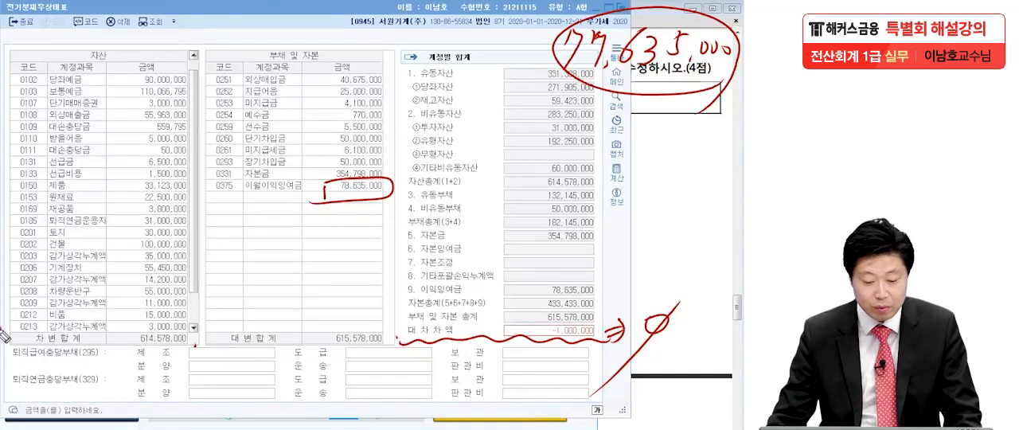
Step: Set the amount of 이월이익잉여금 (0375) in 전기분재무상태표 to 77,635,000 and clear the pen marks
{"action": "left_click", "coordinate": [356, 190]}
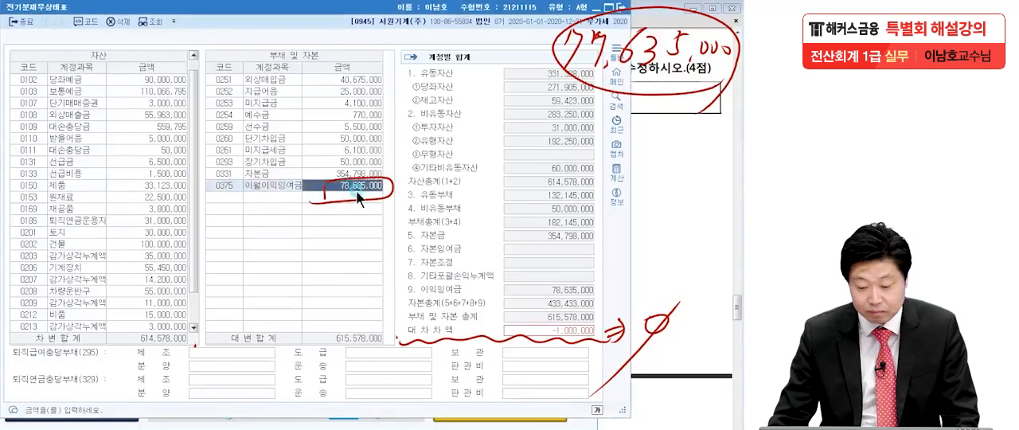
{"action": "type", "text": "77"}
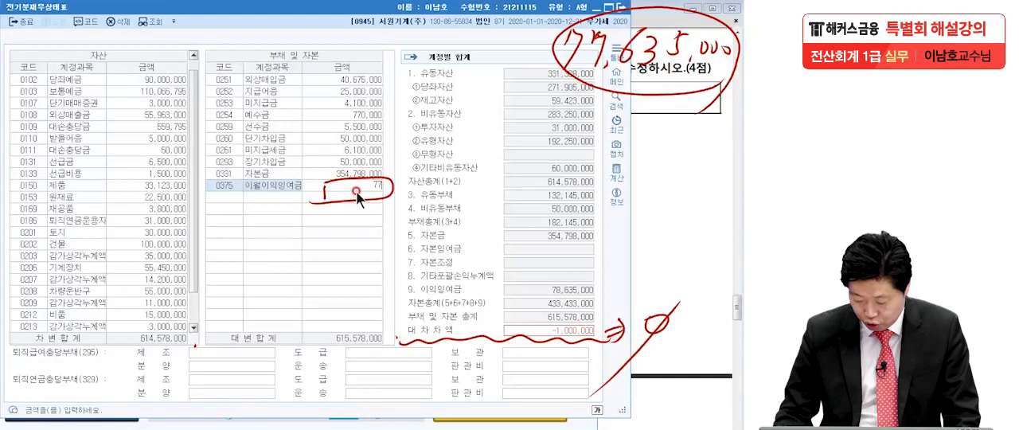
{"action": "type", "text": ",635,000"}
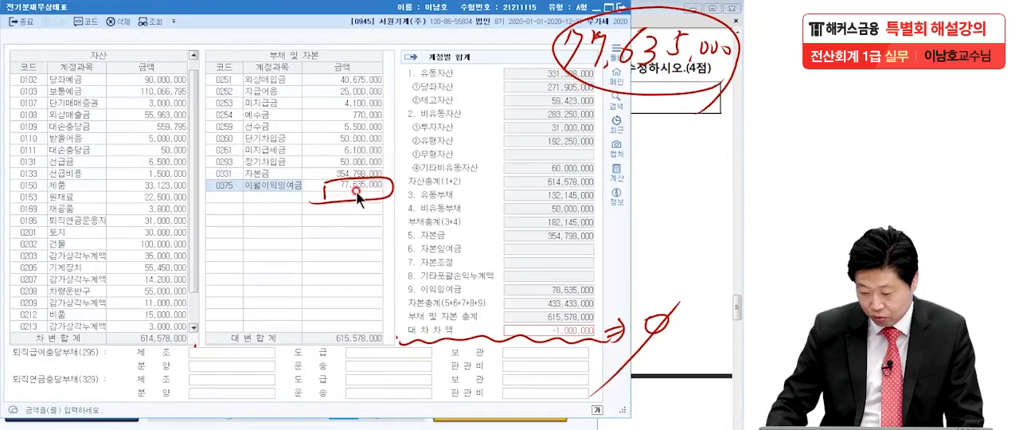
{"action": "key", "text": "Return"}
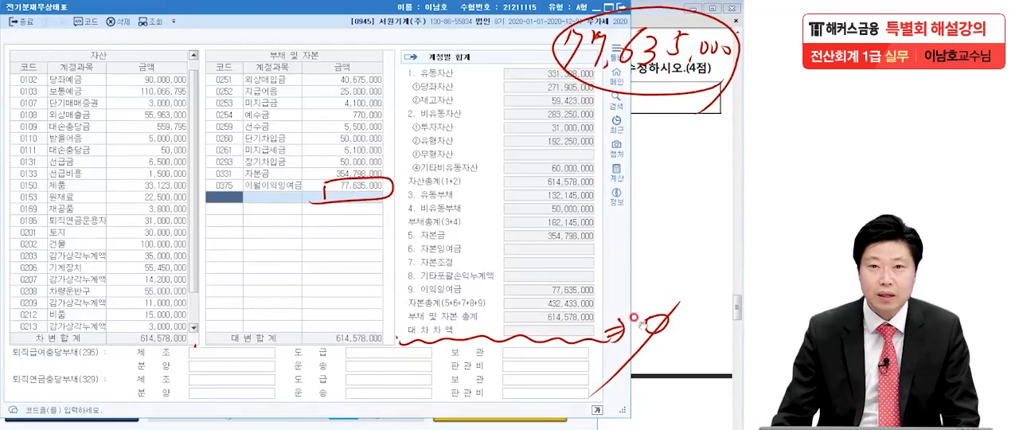
{"action": "key", "text": "Escape"}
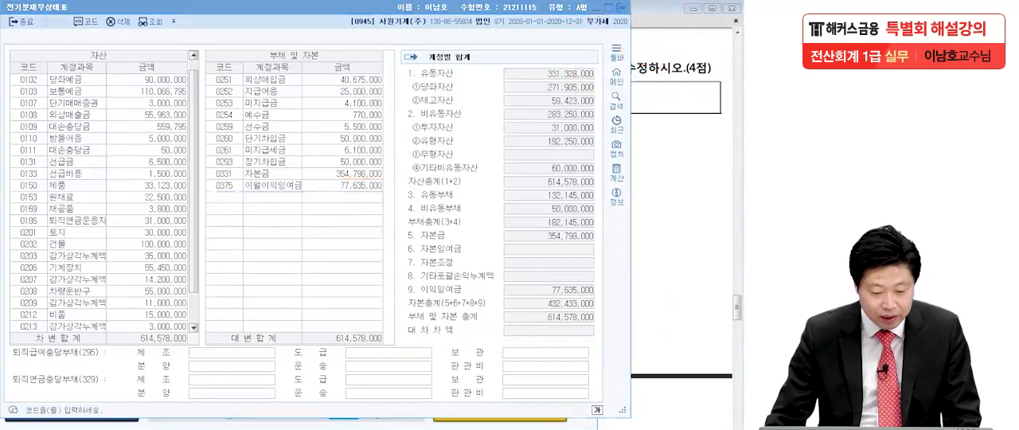
Step: Close 전기분재무상태표, switch to the exam PDF in Adobe Reader and go to the transactions of 문제2
{"action": "left_click", "coordinate": [621, 7]}
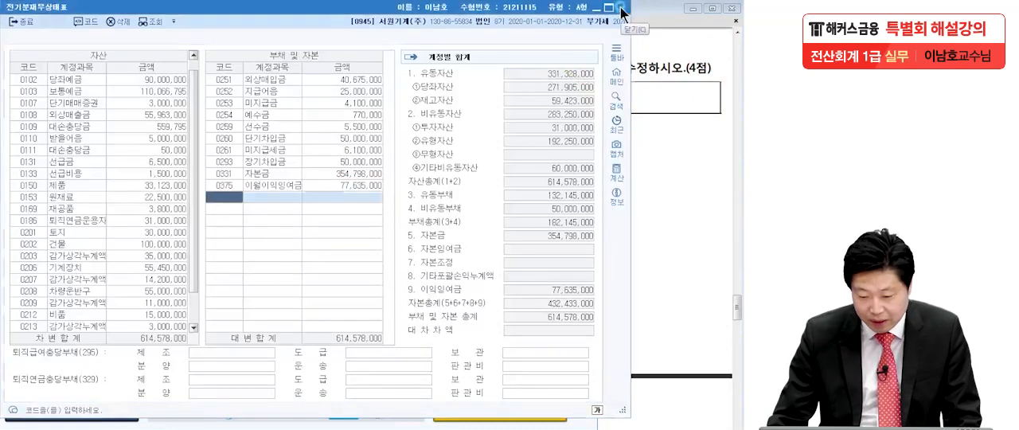
{"action": "left_click", "coordinate": [621, 7]}
{"action": "left_click", "coordinate": [681, 167]}
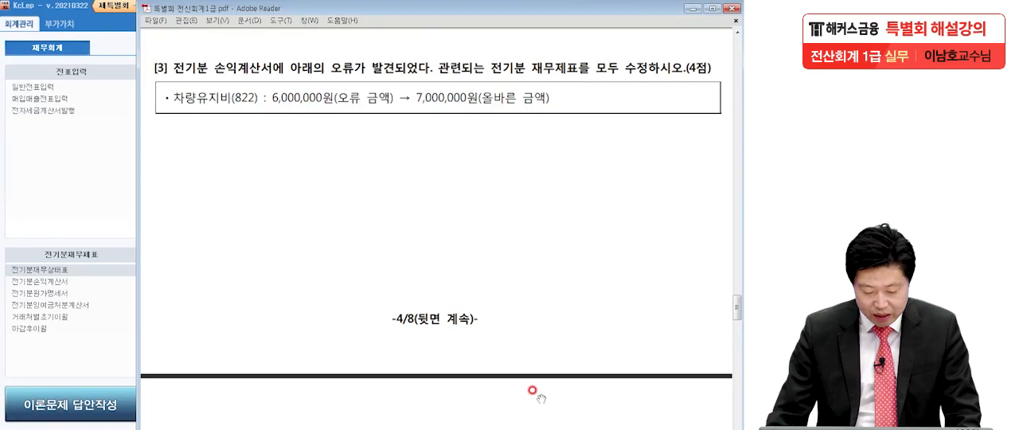
{"action": "scroll", "coordinate": [533, 390], "scroll_direction": "down", "scroll_amount": 10}
{"action": "left_click_drag", "start_coordinate": [525, 359], "coordinate": [530, 350]}
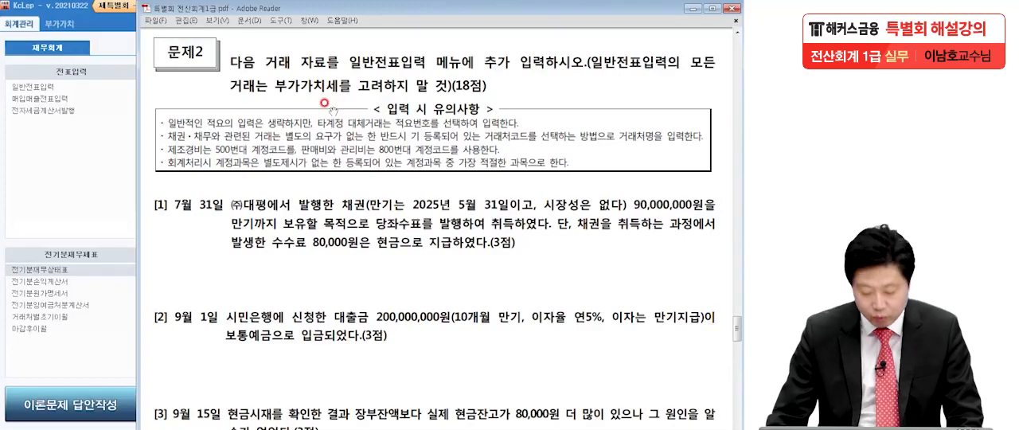
{"action": "left_click_drag", "start_coordinate": [351, 368], "coordinate": [357, 221]}
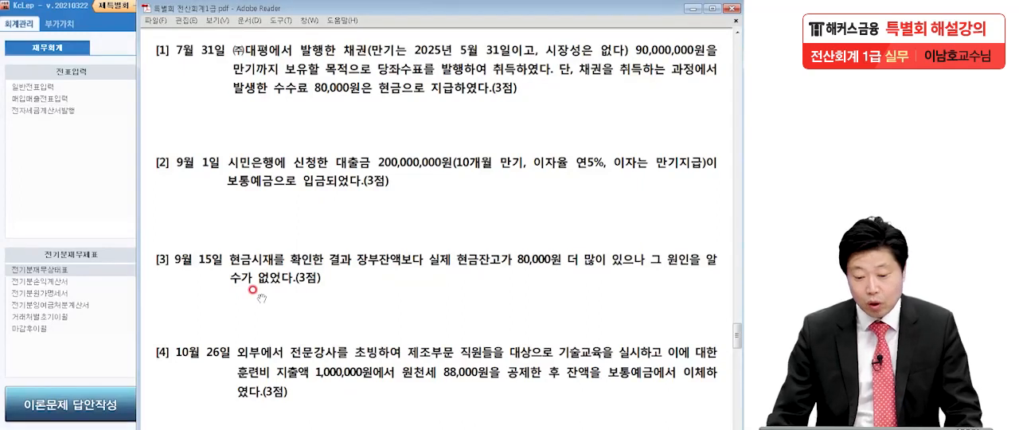
Step: Read transaction [1] of 7월 31일, underlining the issuer, 채권, 90,000,000원, the hold-to-maturity purpose, the 당좌수표 payment and the cash-paid 수수료
{"action": "left_click", "coordinate": [127, 285]}
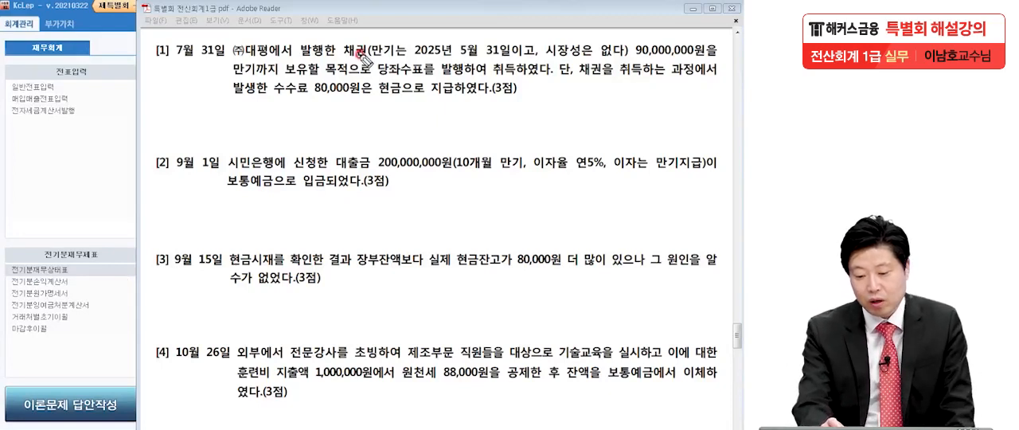
{"action": "left_click_drag", "start_coordinate": [342, 60], "coordinate": [369, 59]}
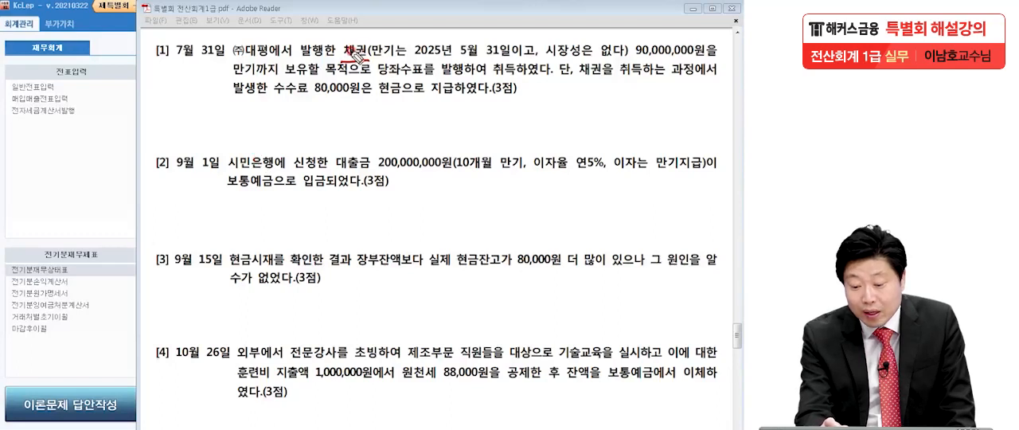
{"action": "left_click_drag", "start_coordinate": [233, 58], "coordinate": [271, 56]}
{"action": "left_click_drag", "start_coordinate": [375, 59], "coordinate": [344, 69]}
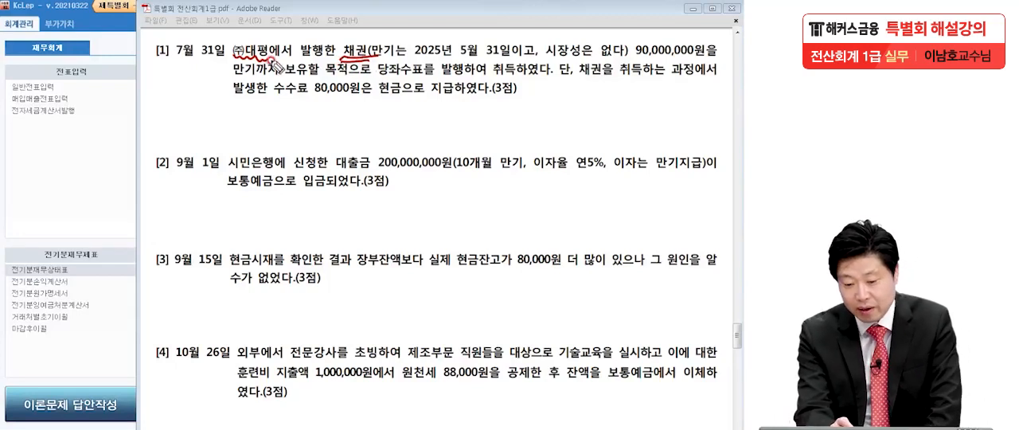
{"action": "left_click_drag", "start_coordinate": [442, 84], "coordinate": [480, 81]}
{"action": "mouse_move", "coordinate": [637, 57]}
{"action": "left_mouse_down"}
{"action": "mouse_move", "coordinate": [717, 55]}
{"action": "mouse_move", "coordinate": [626, 58]}
{"action": "left_mouse_up"}
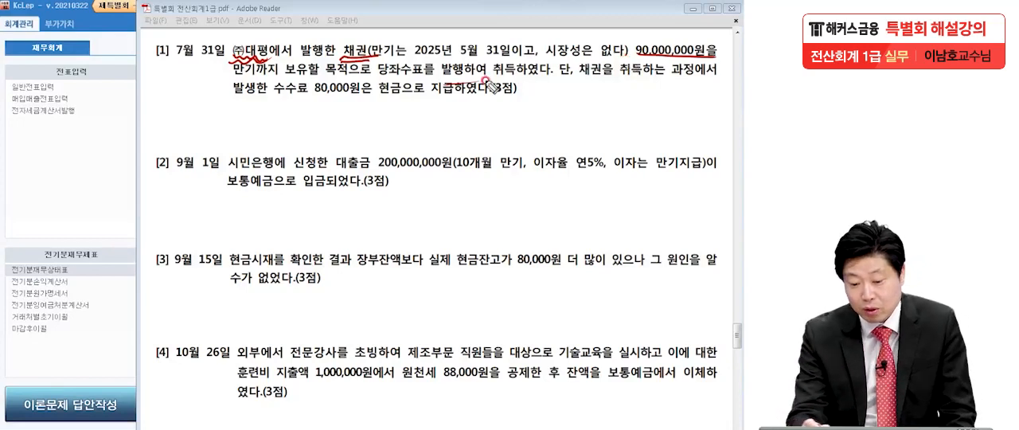
{"action": "left_click_drag", "start_coordinate": [234, 79], "coordinate": [347, 80]}
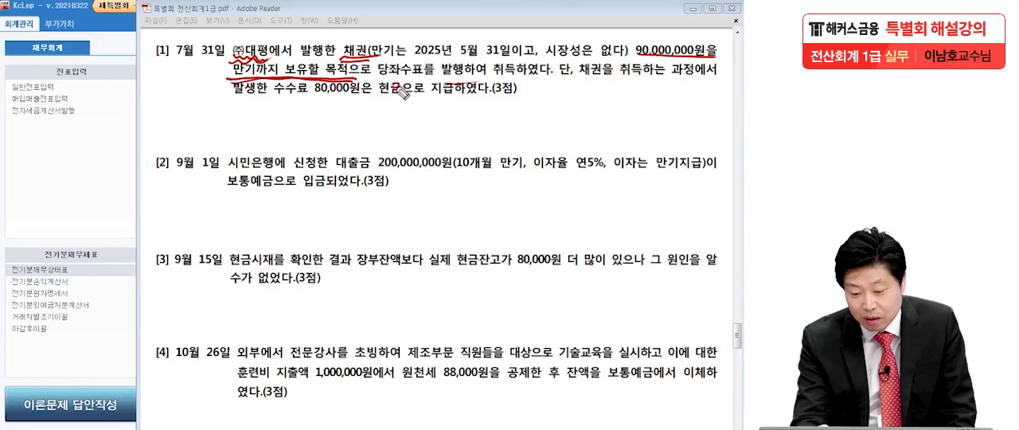
{"action": "left_click_drag", "start_coordinate": [378, 78], "coordinate": [476, 78]}
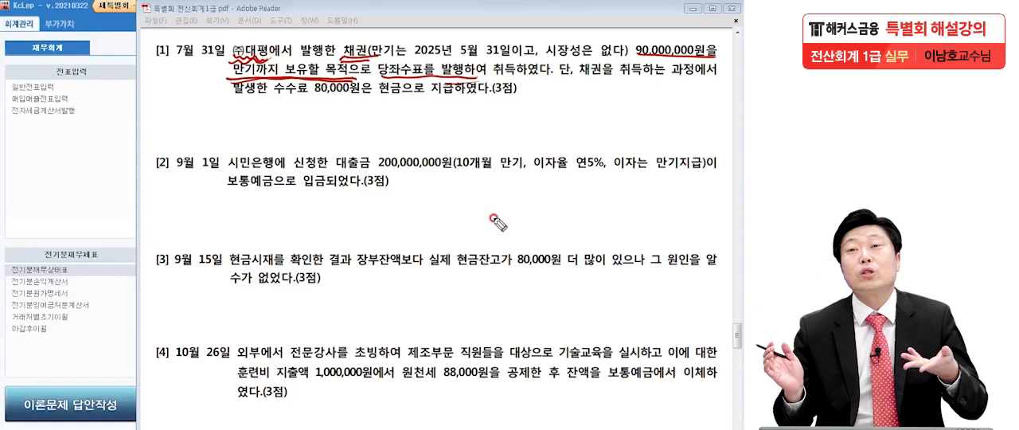
{"action": "left_click_drag", "start_coordinate": [566, 79], "coordinate": [555, 68]}
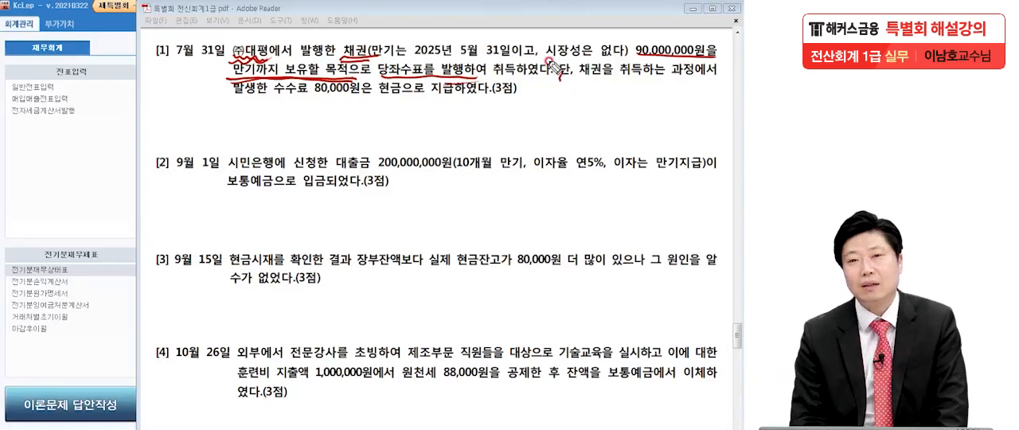
{"action": "left_click_drag", "start_coordinate": [624, 66], "coordinate": [627, 74]}
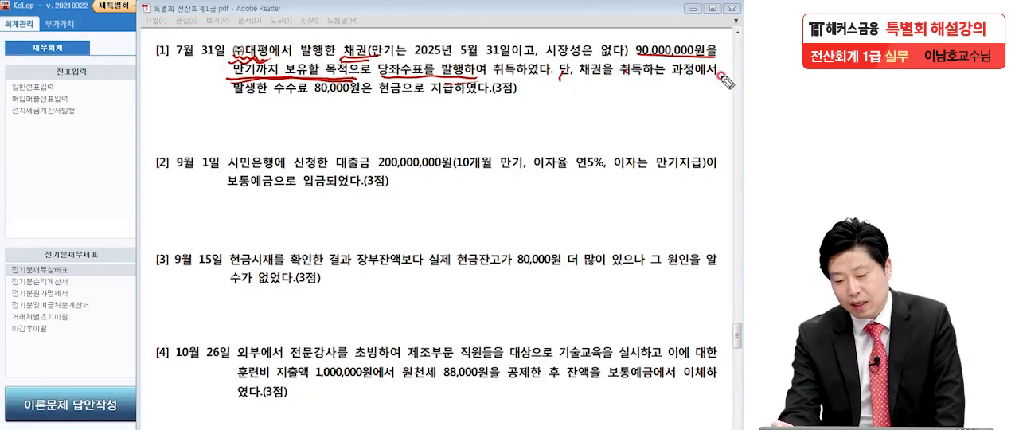
{"action": "left_click_drag", "start_coordinate": [275, 96], "coordinate": [487, 101]}
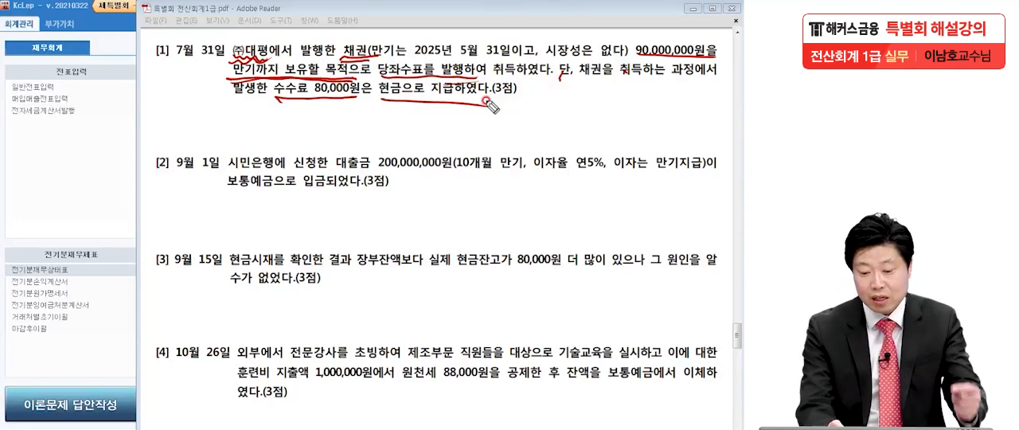
Step: Examine how the 80,000원 수수료 relates to the held-to-maturity bond in transaction [1], emphasising both and starring the question
{"action": "left_click_drag", "start_coordinate": [332, 108], "coordinate": [315, 129]}
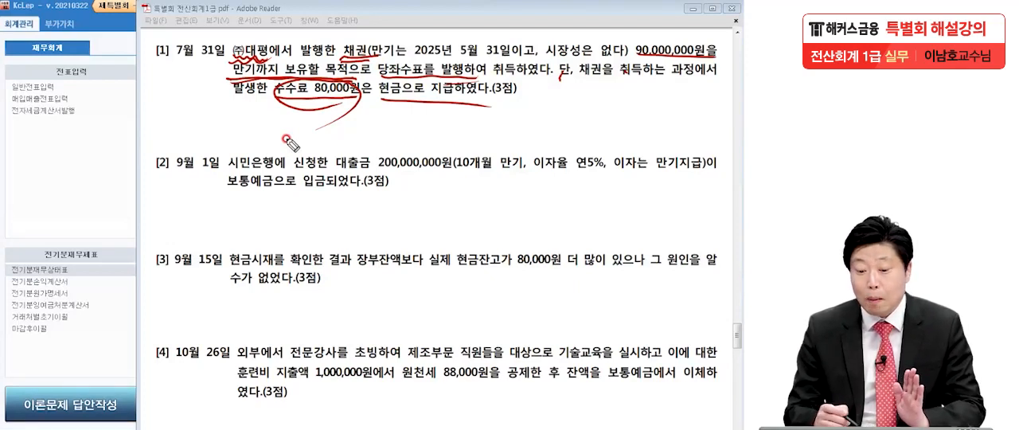
{"action": "left_click_drag", "start_coordinate": [223, 80], "coordinate": [358, 77]}
{"action": "left_click_drag", "start_coordinate": [285, 96], "coordinate": [338, 112]}
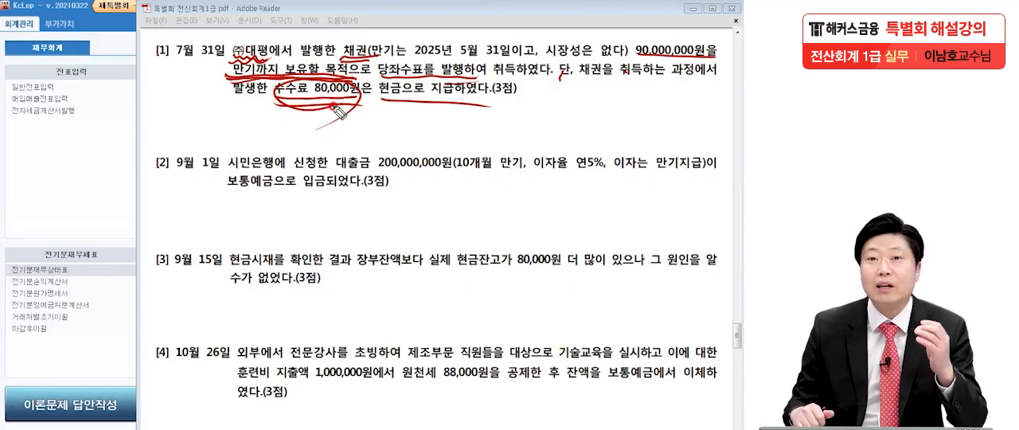
{"action": "mouse_move", "coordinate": [185, 38]}
{"action": "left_mouse_down"}
{"action": "mouse_move", "coordinate": [139, 88]}
{"action": "mouse_move", "coordinate": [120, 28]}
{"action": "mouse_move", "coordinate": [63, 40]}
{"action": "mouse_move", "coordinate": [117, 35]}
{"action": "left_mouse_up"}
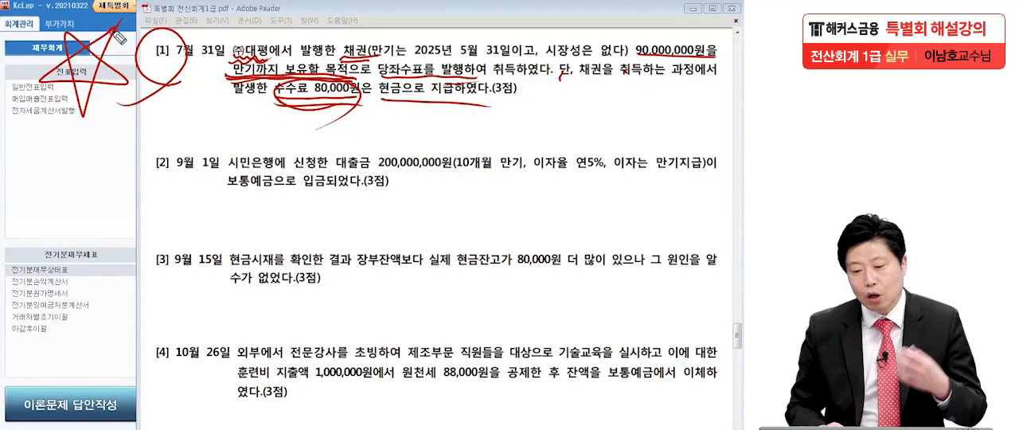
{"action": "mouse_move", "coordinate": [335, 63]}
{"action": "left_mouse_down"}
{"action": "mouse_move", "coordinate": [368, 55]}
{"action": "mouse_move", "coordinate": [346, 43]}
{"action": "left_mouse_up"}
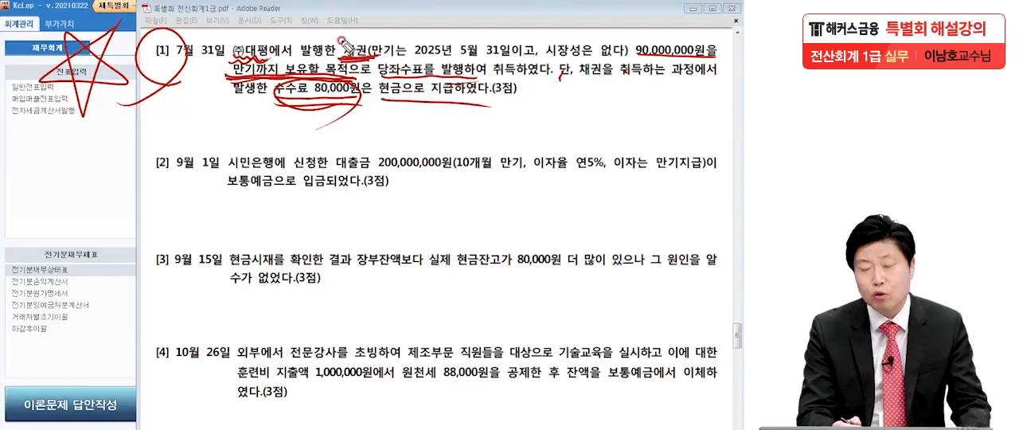
{"action": "left_click_drag", "start_coordinate": [266, 96], "coordinate": [375, 97]}
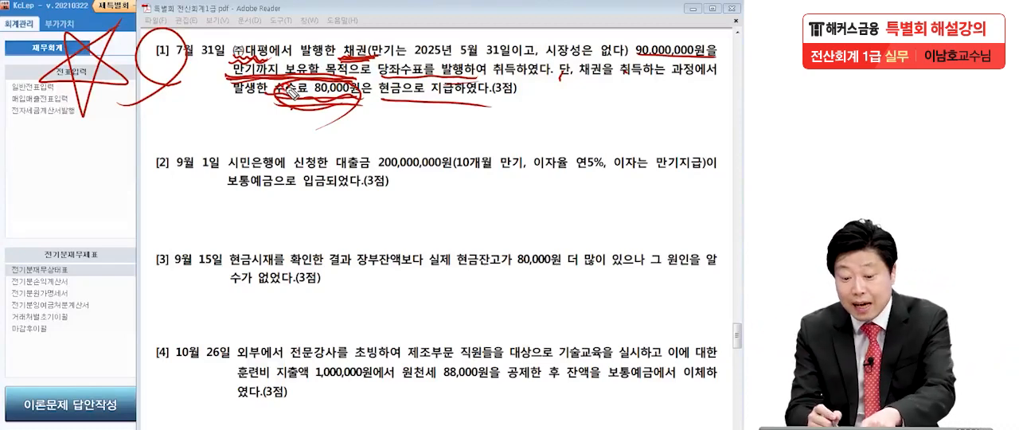
{"action": "mouse_move", "coordinate": [277, 98]}
{"action": "left_mouse_down"}
{"action": "mouse_move", "coordinate": [358, 102]}
{"action": "mouse_move", "coordinate": [316, 116]}
{"action": "left_mouse_up"}
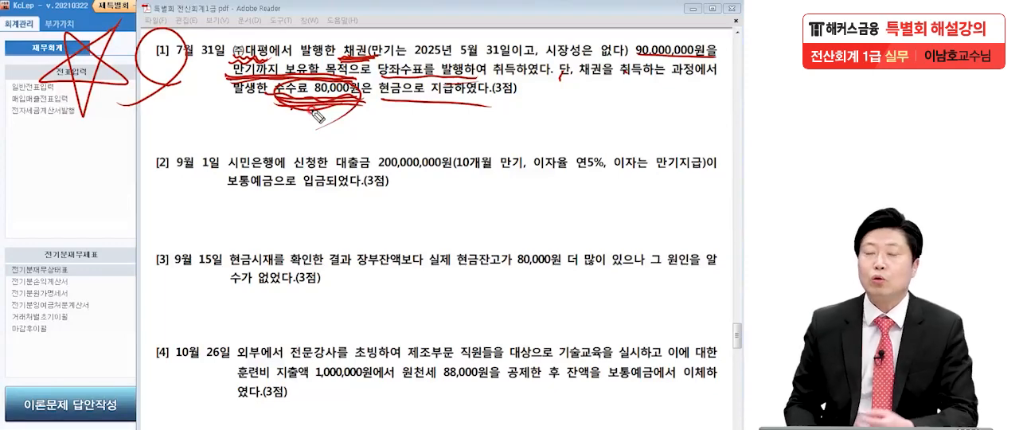
{"action": "left_click_drag", "start_coordinate": [273, 97], "coordinate": [296, 105]}
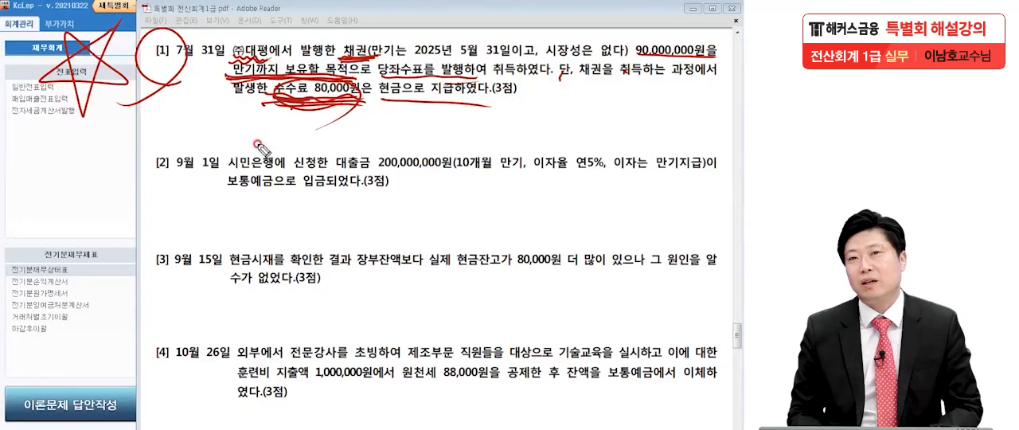
Step: Clear the pen marks, switch to KcLep, open 일반전표입력 and set the voucher date to 7월 31일
{"action": "left_click", "coordinate": [171, 60]}
{"action": "left_click", "coordinate": [496, 108]}
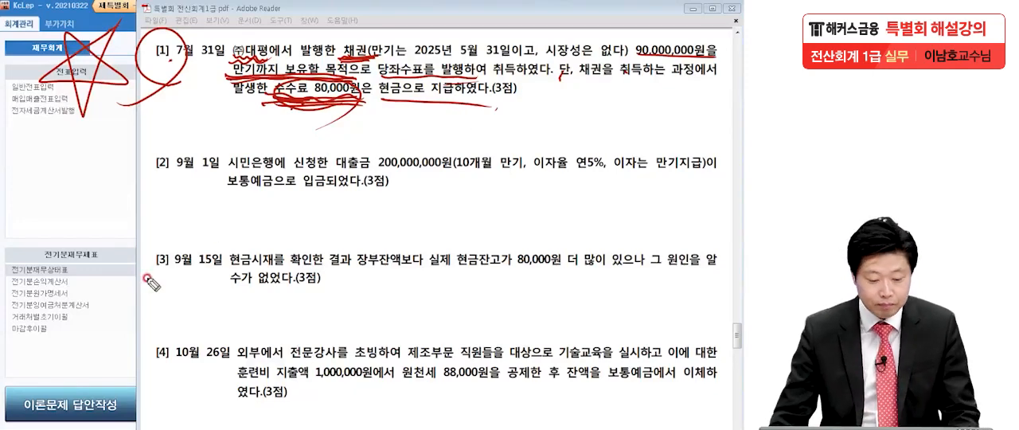
{"action": "key", "text": "Escape"}
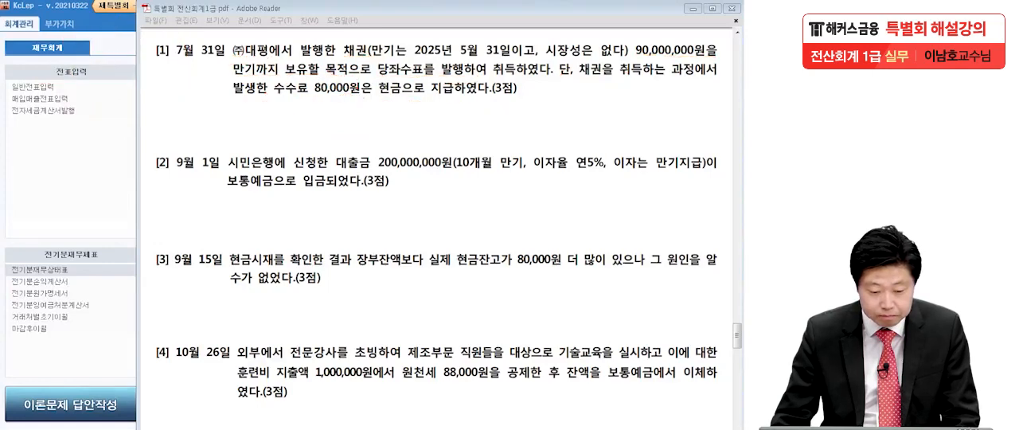
{"action": "left_click", "coordinate": [70, 192]}
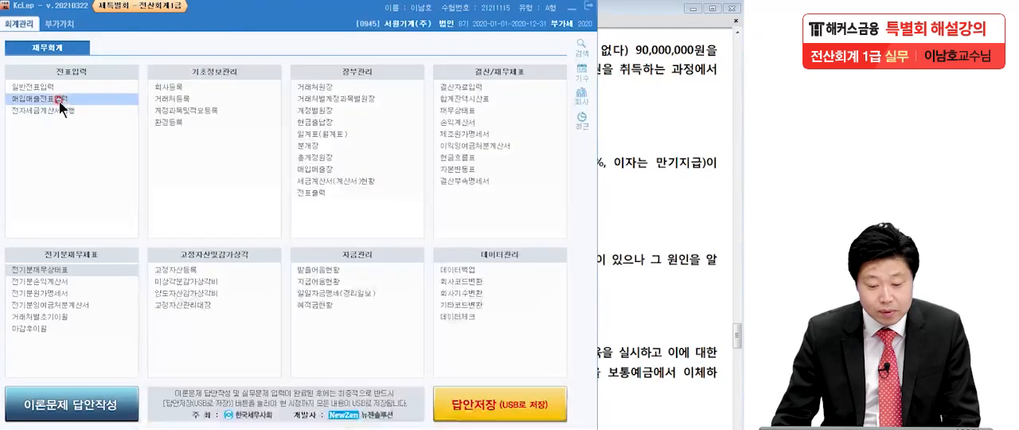
{"action": "left_click", "coordinate": [50, 87]}
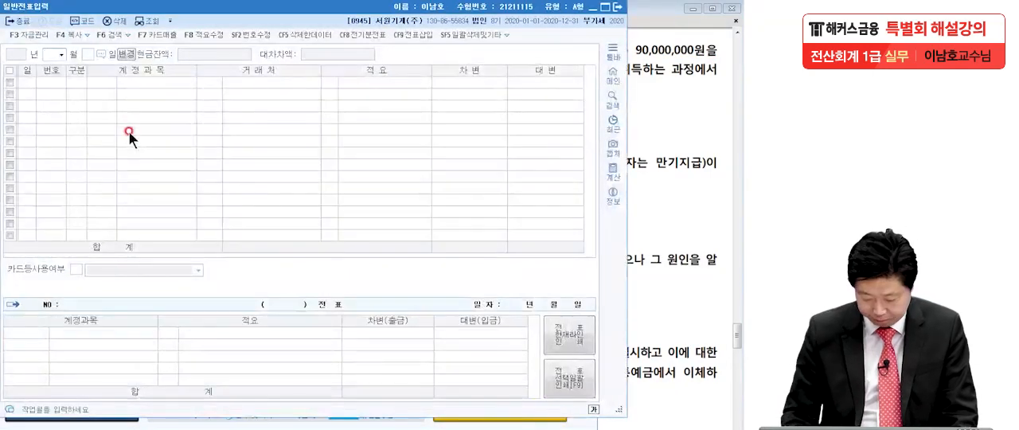
{"action": "type", "text": "7"}
{"action": "key", "text": "Return"}
{"action": "type", "text": "31"}
{"action": "key", "text": "Return"}
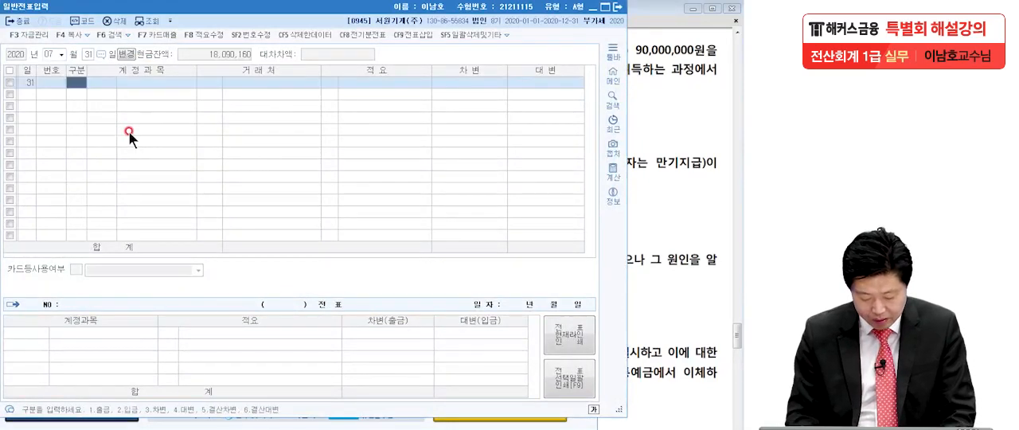
Step: Start a debit (차변) line for 7월 31일 with the non-current account 만기보유증권 (0181)
{"action": "type", "text": "3"}
{"action": "key", "text": "Return"}
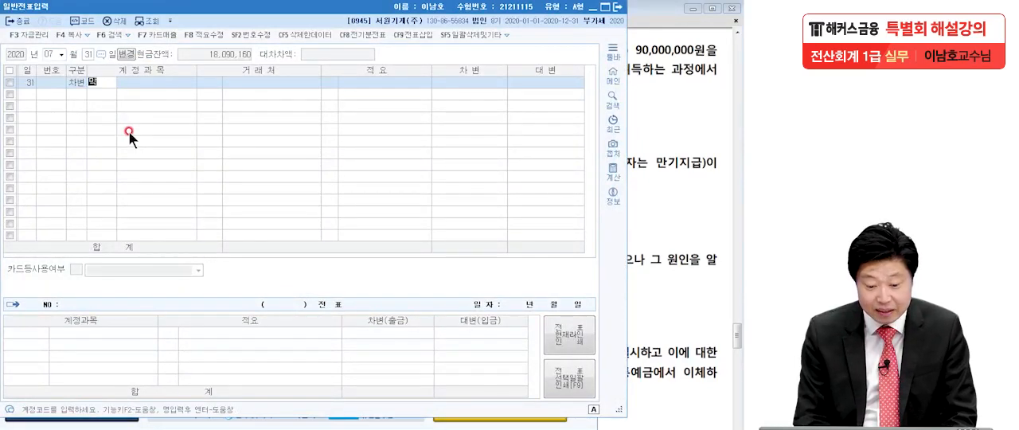
{"action": "type", "text": "만기"}
{"action": "key", "text": "Return"}
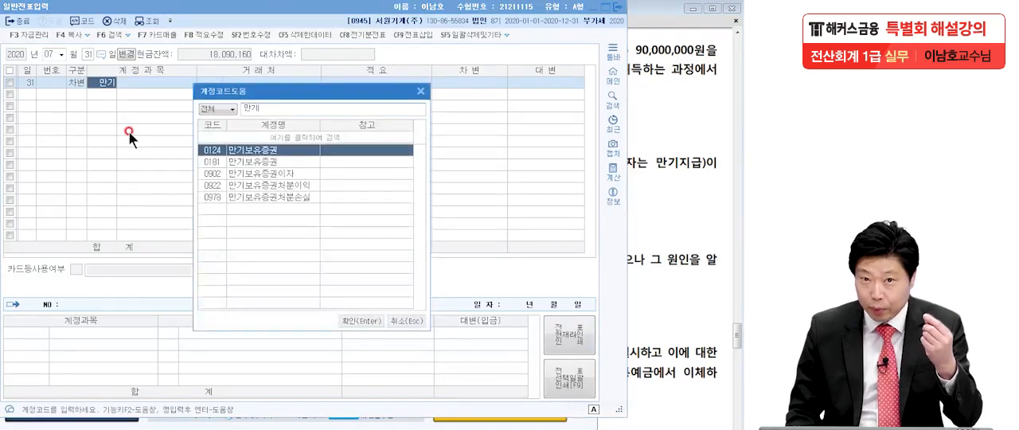
{"action": "left_click", "coordinate": [248, 164]}
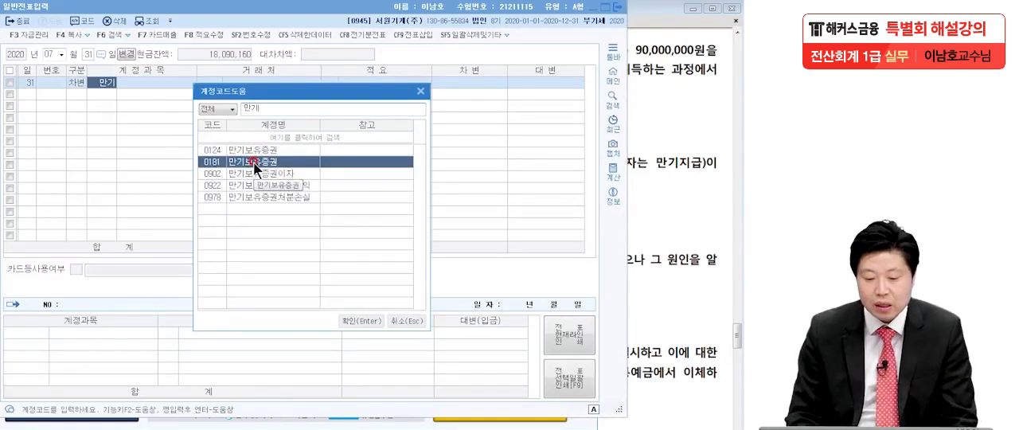
{"action": "double_click", "coordinate": [253, 163]}
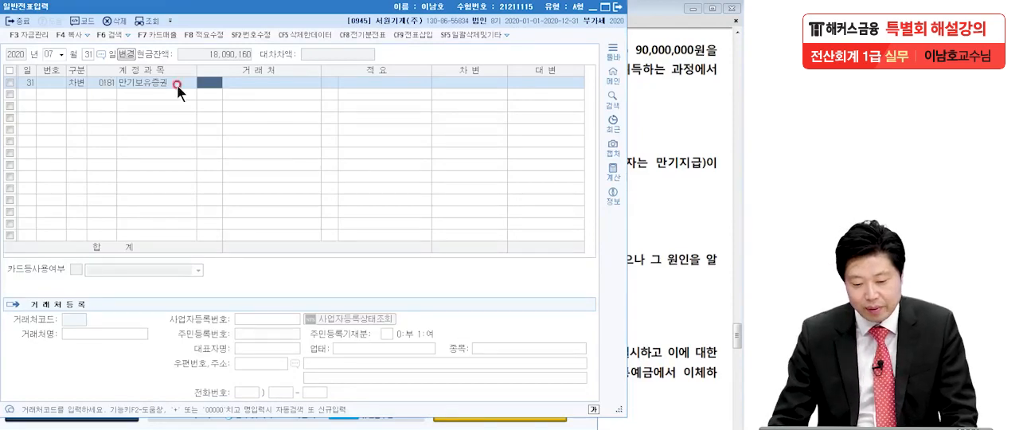
Step: Recheck transaction [1] in the exam PDF and enter 90,080,000 as the debit amount of 만기보유증권, without a 거래처
{"action": "left_click", "coordinate": [380, 83]}
{"action": "left_click", "coordinate": [440, 80]}
{"action": "left_click", "coordinate": [642, 80]}
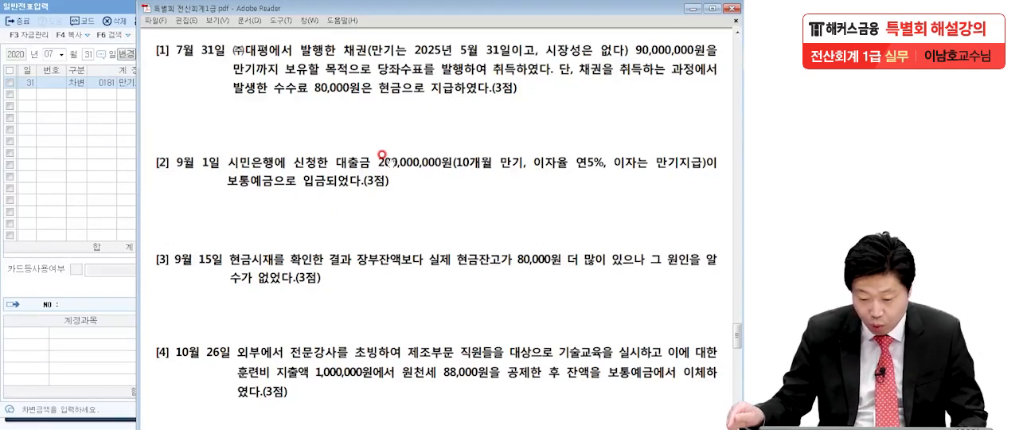
{"action": "key", "text": "alt+Tab"}
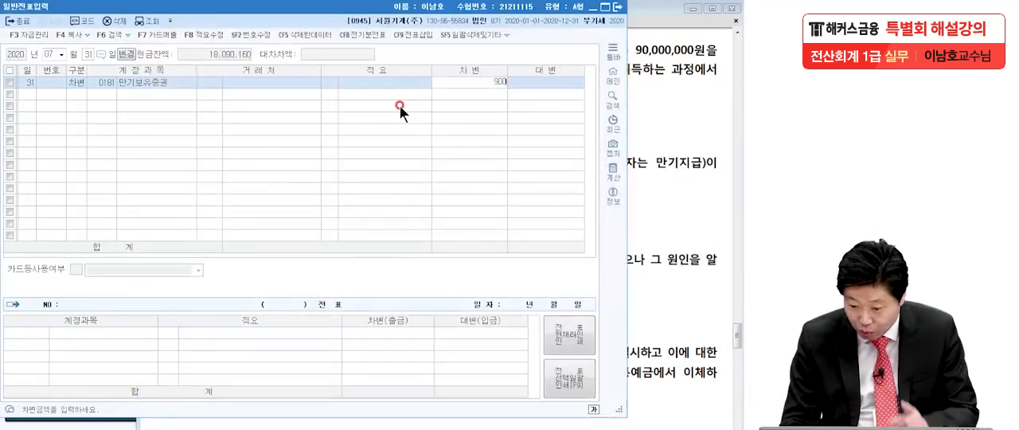
{"action": "type", "text": "80,0"}
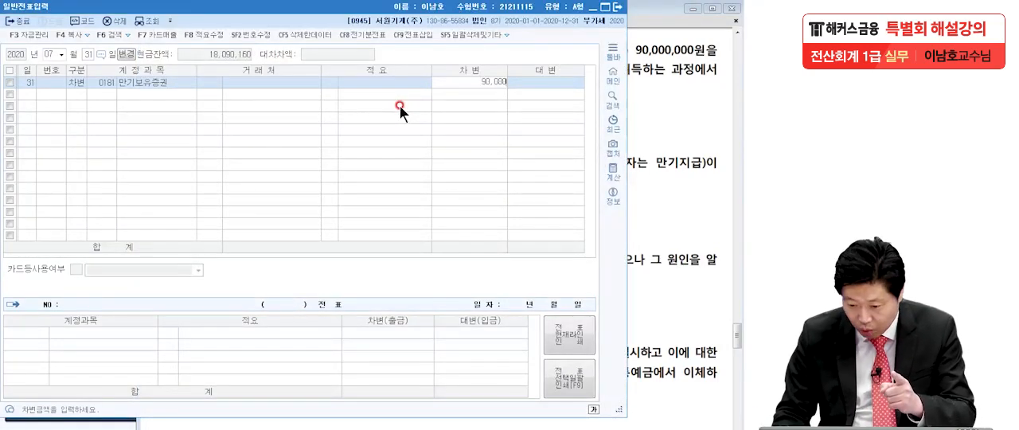
{"action": "type", "text": "00"}
{"action": "key", "text": "Return"}
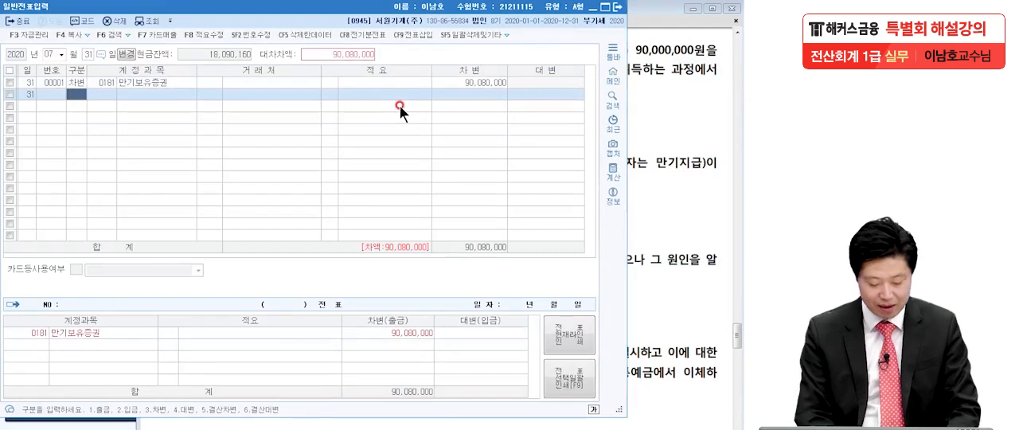
Step: Add a credit (대변) line for 당좌예금 (0102) and set its amount to 90,000,000
{"action": "type", "text": "4"}
{"action": "key", "text": "Return"}
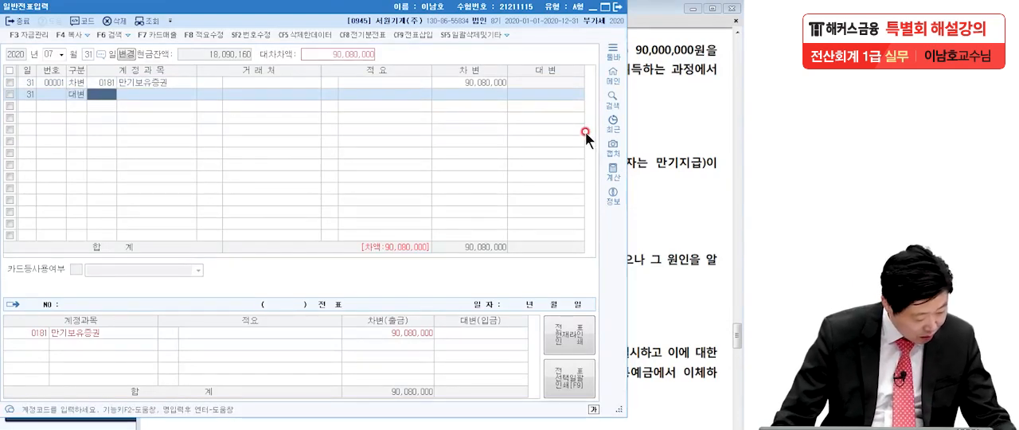
{"action": "key", "text": "Hangul"}
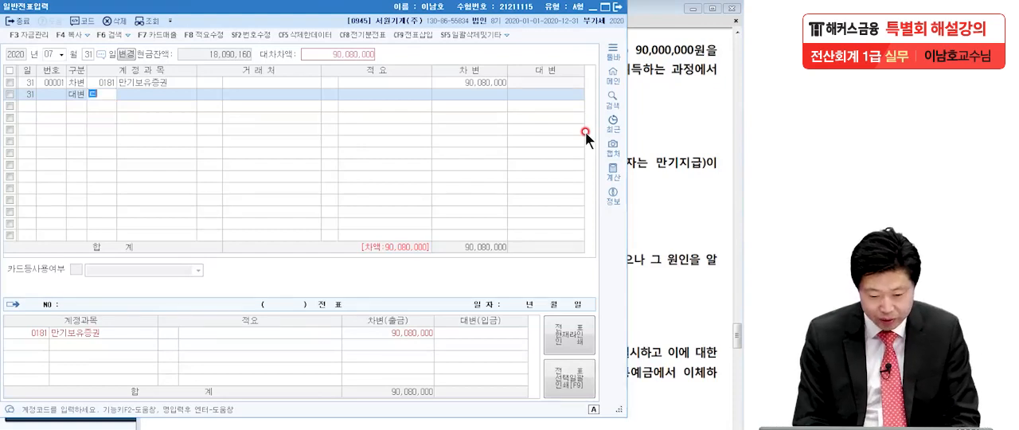
{"action": "type", "text": "당좌예"}
{"action": "key", "text": "Return"}
{"action": "key", "text": "Return"}
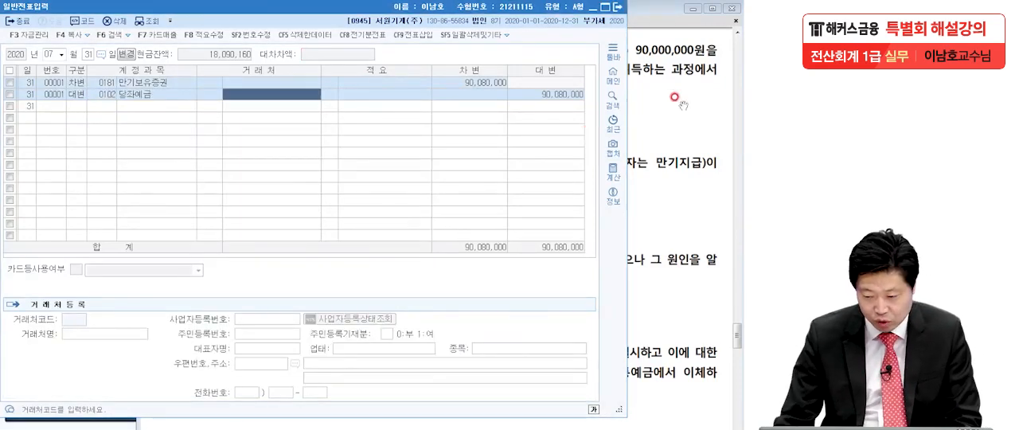
{"action": "left_click", "coordinate": [563, 95]}
{"action": "type", "text": "90,000"}
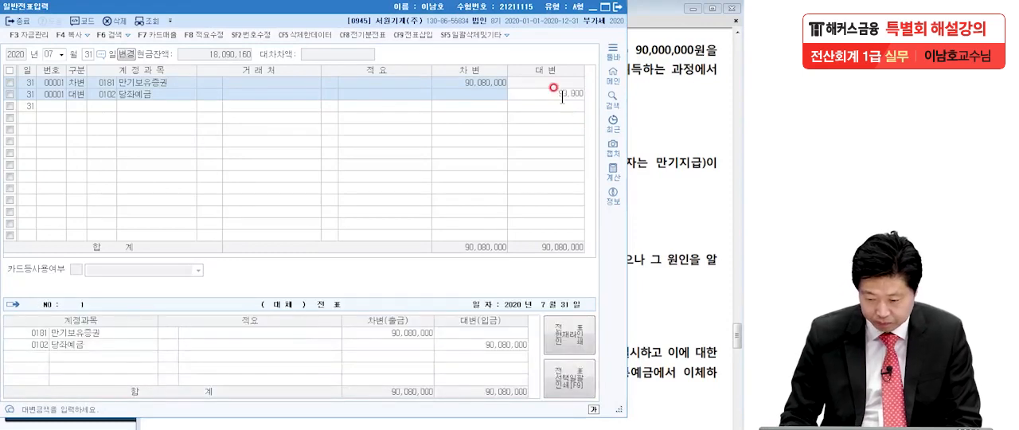
{"action": "type", "text": ",0000"}
{"action": "key", "text": "Return"}
Step: Add a second credit (대변) line for 현금 (0101) with 80,000 to balance the 7월 31일 voucher
{"action": "type", "text": "4"}
{"action": "key", "text": "Return"}
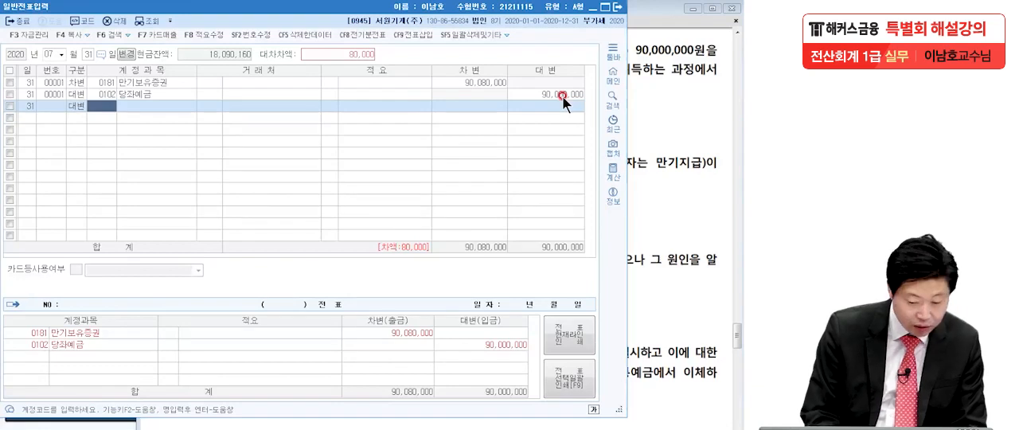
{"action": "type", "text": "현"}
{"action": "key", "text": "BackSpace"}
{"action": "key", "text": "BackSpace"}
{"action": "key", "text": "BackSpace"}
{"action": "key", "text": "BackSpace"}
{"action": "type", "text": "현그"}
{"action": "key", "text": "Return"}
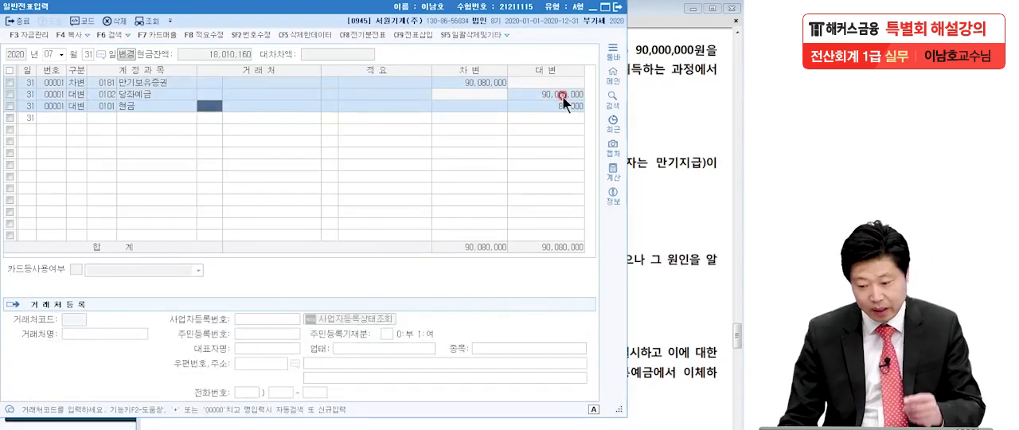
Step: Switch to the exam PDF and read transaction [2], underlining 시민은행 and 대출금 and circling 보통예금
{"action": "left_click", "coordinate": [697, 269]}
{"action": "scroll", "coordinate": [657, 314], "scroll_direction": "down", "scroll_amount": 3}
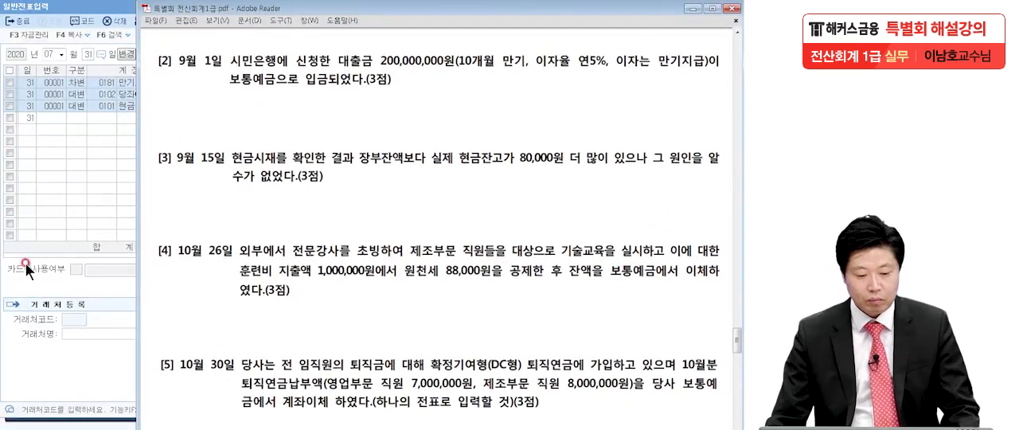
{"action": "left_click", "coordinate": [1, 270]}
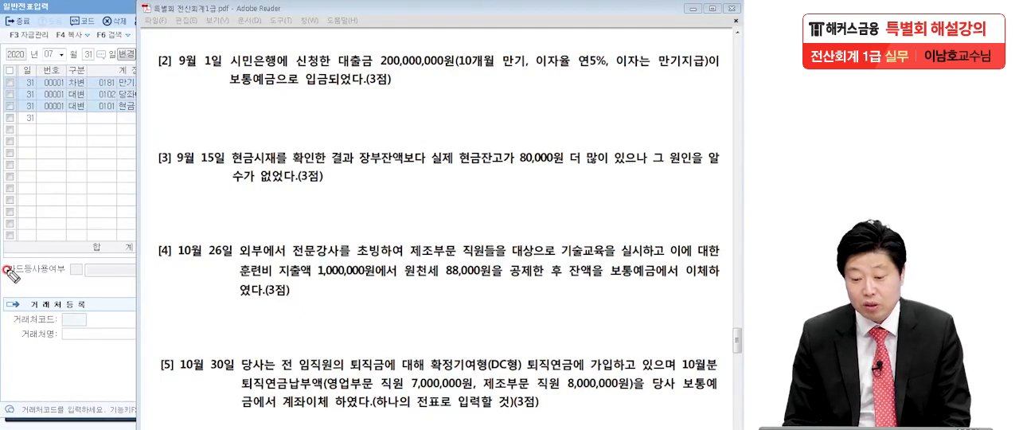
{"action": "left_click", "coordinate": [540, 72]}
{"action": "left_click", "coordinate": [615, 71]}
{"action": "left_click", "coordinate": [706, 73]}
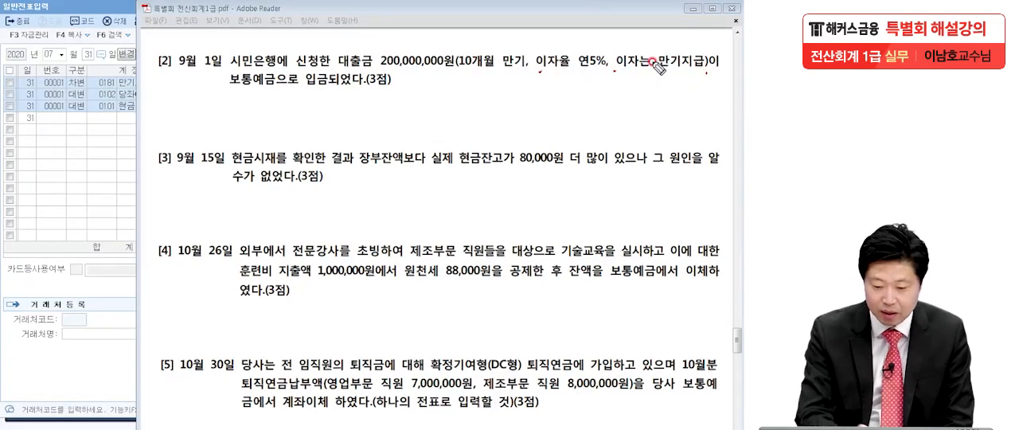
{"action": "left_click", "coordinate": [301, 87]}
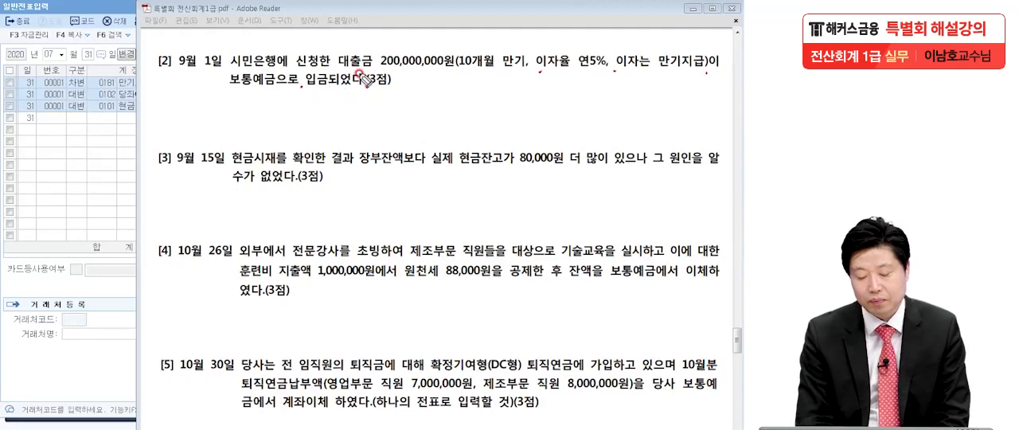
{"action": "left_click_drag", "start_coordinate": [264, 73], "coordinate": [371, 66]}
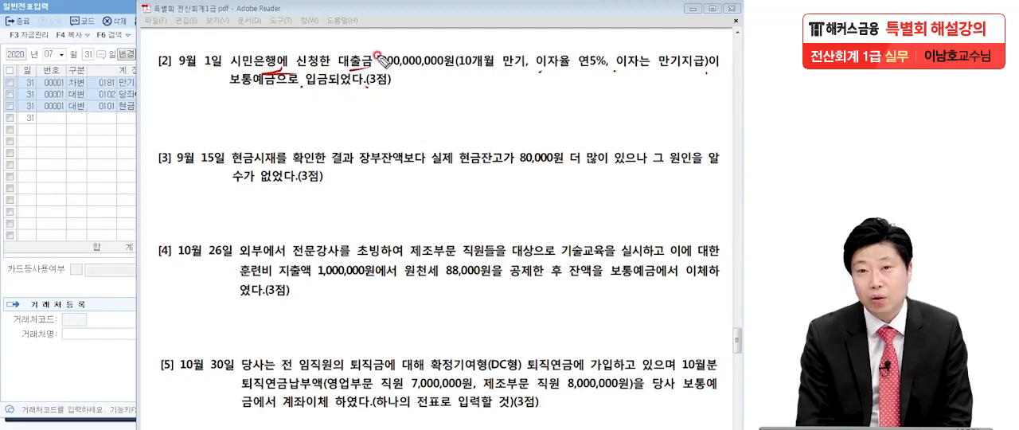
{"action": "left_click_drag", "start_coordinate": [266, 93], "coordinate": [241, 103]}
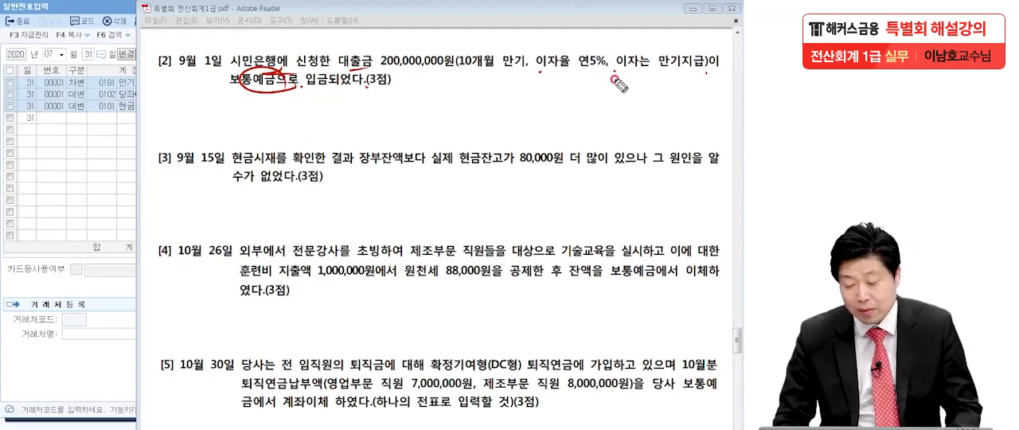
Step: Examine the loan terms in transaction [2], marking the 10개월 만기, the interest conditions and the 9월 1일 date, and clear the marks
{"action": "left_click_drag", "start_coordinate": [537, 70], "coordinate": [707, 72]}
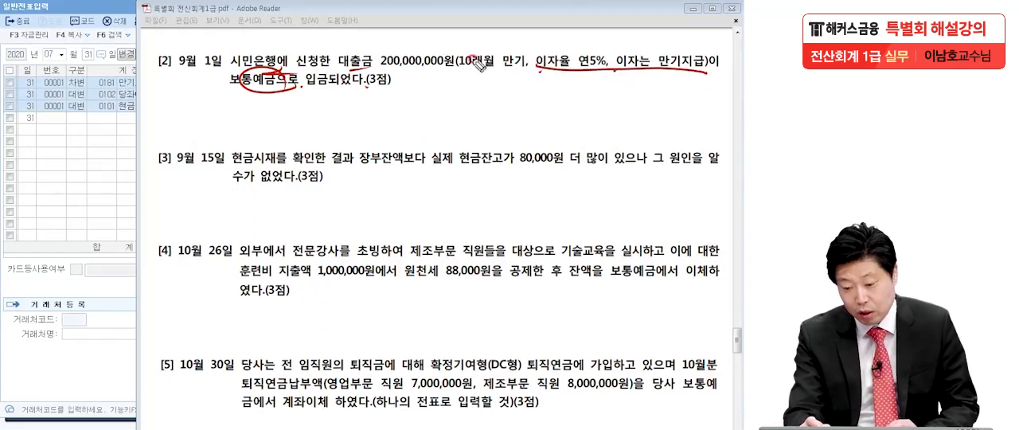
{"action": "left_click_drag", "start_coordinate": [450, 74], "coordinate": [522, 67]}
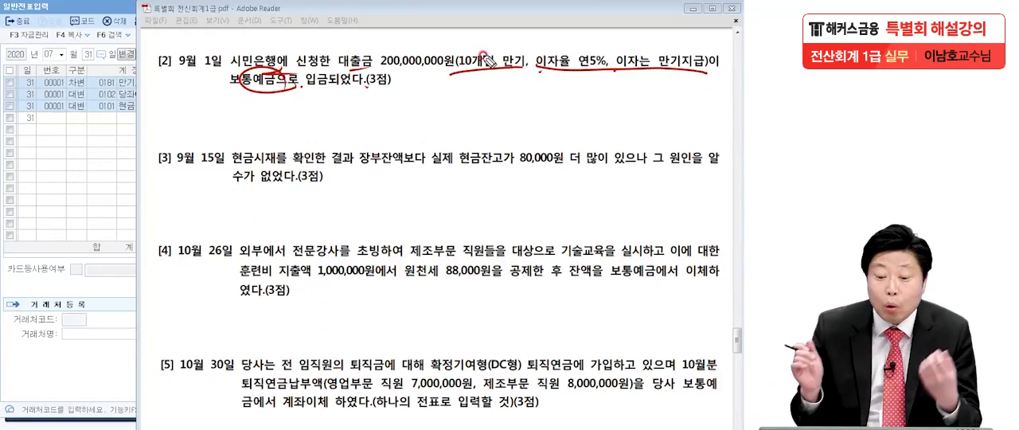
{"action": "left_click_drag", "start_coordinate": [210, 73], "coordinate": [248, 69]}
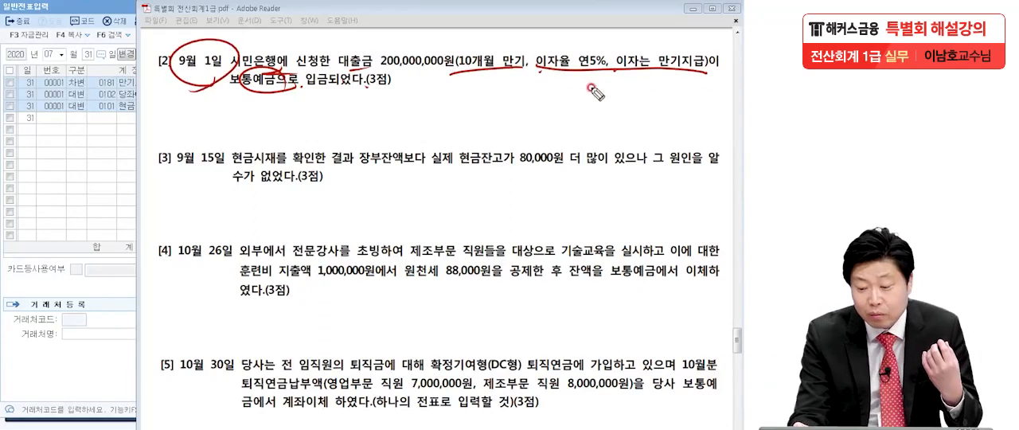
{"action": "left_click_drag", "start_coordinate": [659, 56], "coordinate": [660, 56]}
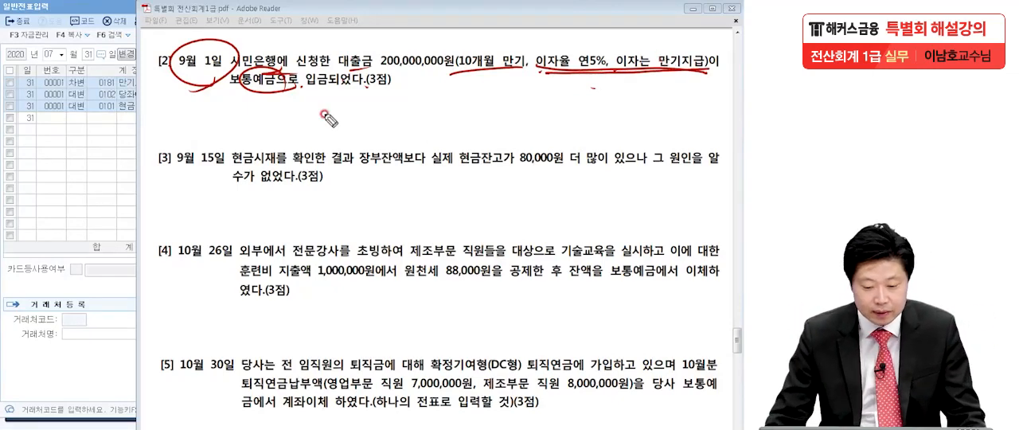
{"action": "key", "text": "Escape"}
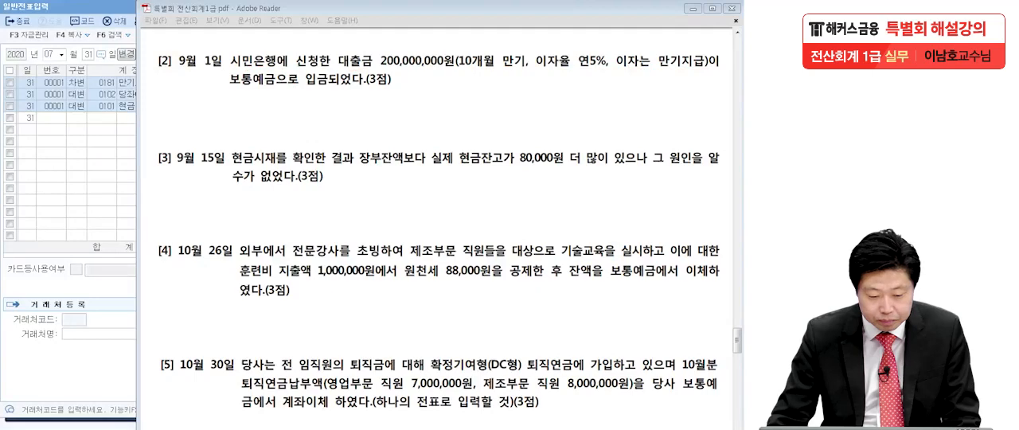
Step: Return to 일반전표입력 in KcLep and set the voucher date to 9월 1일
{"action": "left_click", "coordinate": [119, 158]}
{"action": "left_click", "coordinate": [49, 54]}
{"action": "type", "text": "1109"}
{"action": "key", "text": "Return"}
{"action": "type", "text": "1"}
{"action": "key", "text": "Return"}
Step: Enter a debit (차변) line for 보통예금 (0103) with an amount of 200,000,000
{"action": "type", "text": "3"}
{"action": "key", "text": "Return"}
{"action": "type", "text": "보통"}
{"action": "key", "text": "Return"}
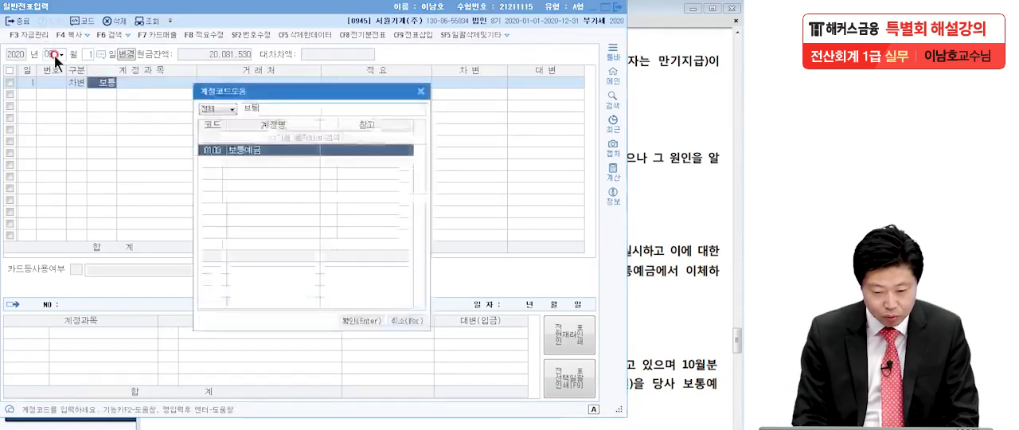
{"action": "key", "text": "Return"}
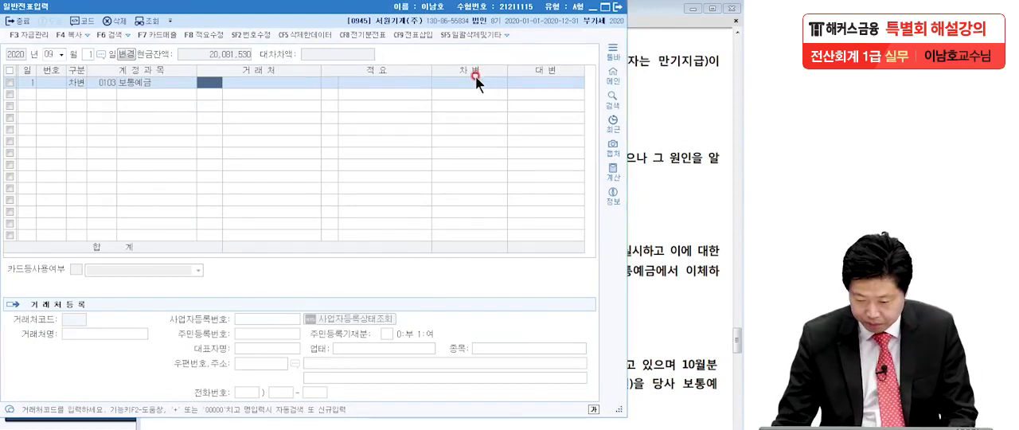
{"action": "key", "text": "Return"}
{"action": "key", "text": "Return"}
{"action": "type", "text": "200,000"}
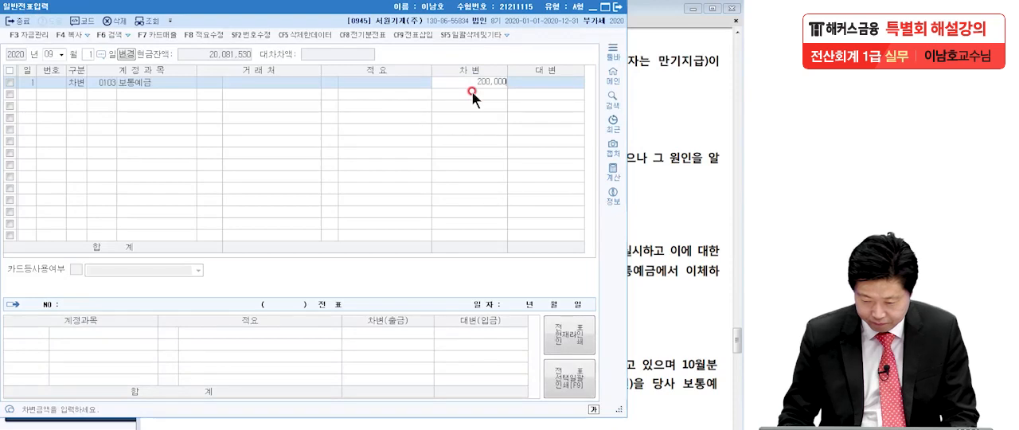
{"action": "type", "text": ",000"}
{"action": "key", "text": "Return"}
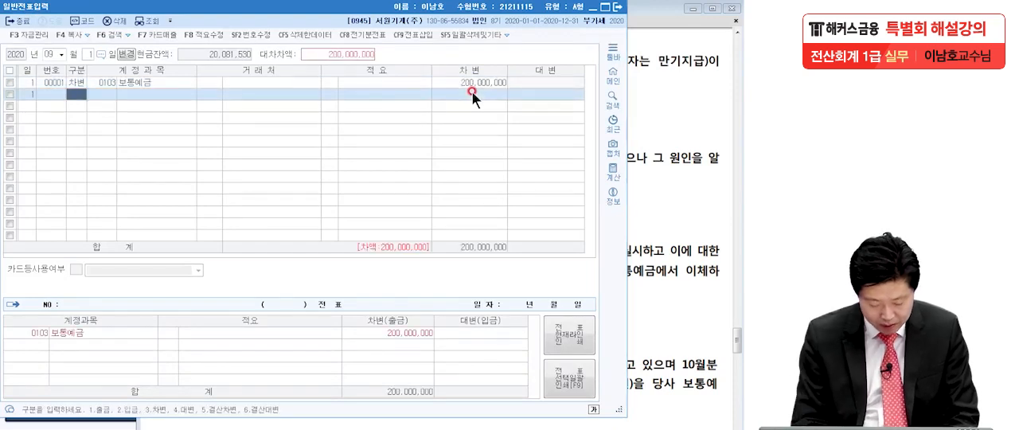
Step: Enter a credit (대변) line for 단기차입금 (0260) of 200,000,000 with 시민은행 (98003) as the 거래처
{"action": "type", "text": "4단기차"}
{"action": "key", "text": "Return"}
{"action": "key", "text": "Return"}
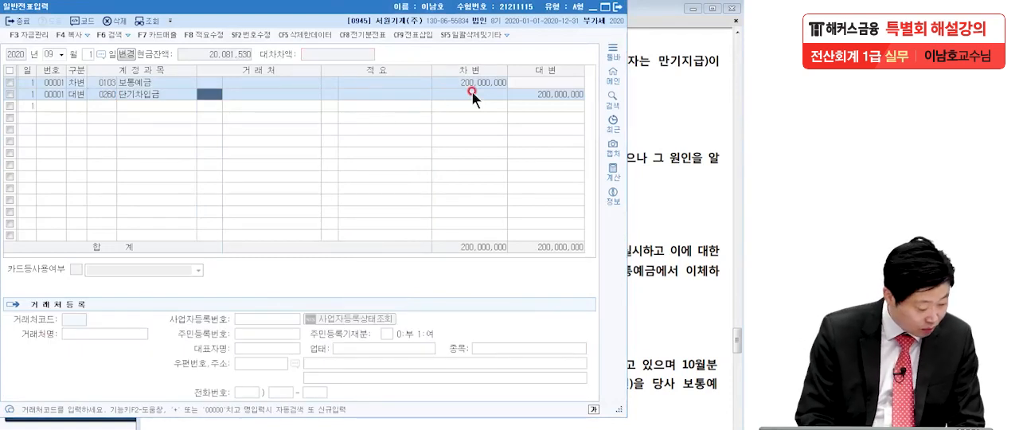
{"action": "type", "text": "시민"}
{"action": "key", "text": "Return"}
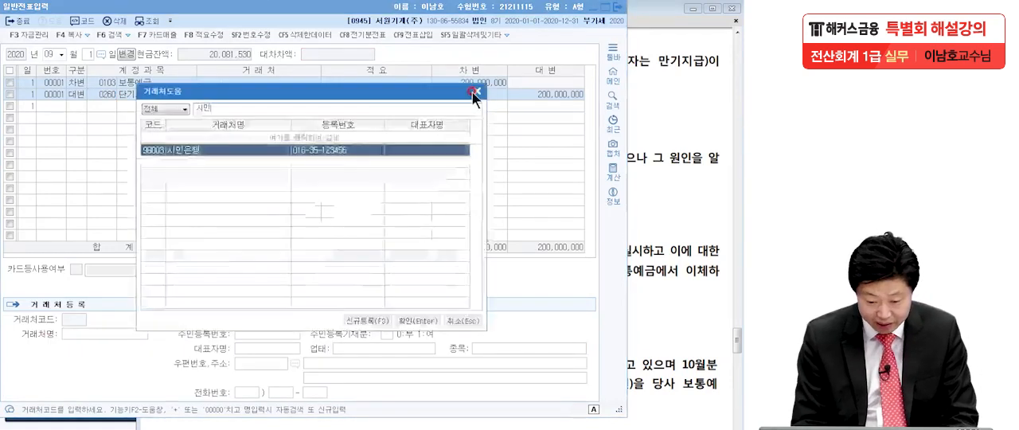
{"action": "key", "text": "Return"}
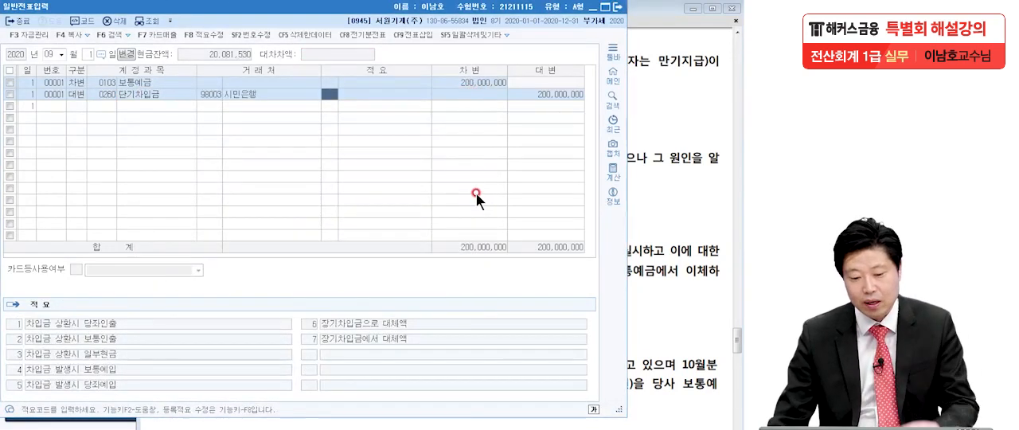
Step: Switch to the exam PDF, read transaction [3], underline 실제 현금잔고가 80,000원 and handwrite the debit entry (차) 현금 80,000 below it
{"action": "left_click", "coordinate": [638, 209]}
{"action": "scroll", "coordinate": [613, 213], "scroll_direction": "down", "scroll_amount": 4}
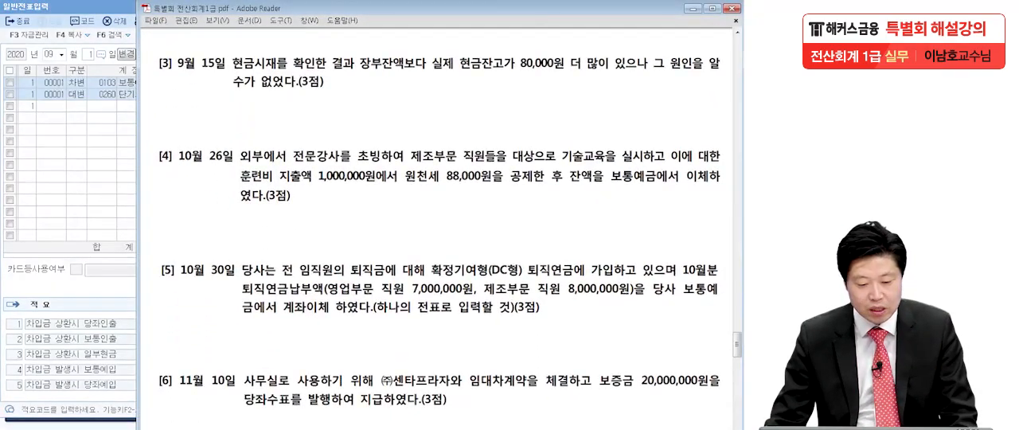
{"action": "key", "text": "ctrl+2"}
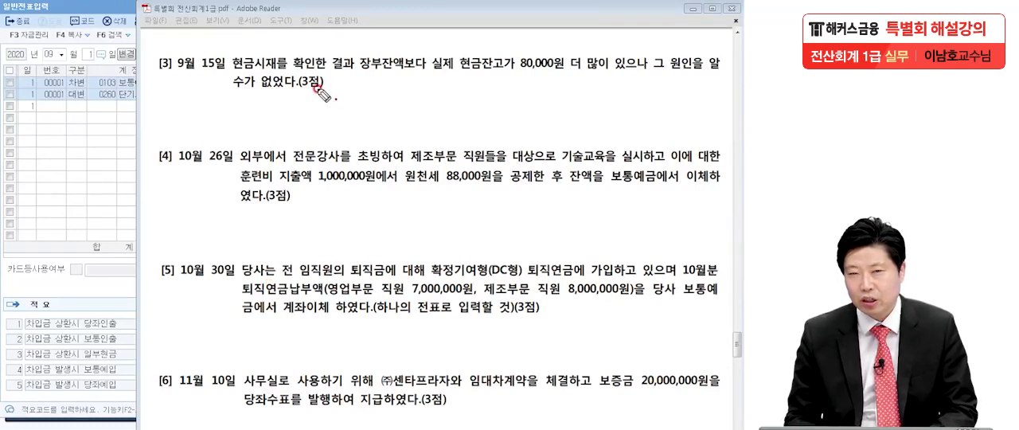
{"action": "mouse_move", "coordinate": [177, 103]}
{"action": "left_mouse_down"}
{"action": "mouse_move", "coordinate": [178, 148]}
{"action": "mouse_move", "coordinate": [208, 148]}
{"action": "left_mouse_up"}
{"action": "left_click_drag", "start_coordinate": [214, 112], "coordinate": [239, 141]}
{"action": "mouse_move", "coordinate": [246, 113]}
{"action": "left_mouse_down"}
{"action": "mouse_move", "coordinate": [259, 127]}
{"action": "mouse_move", "coordinate": [299, 131]}
{"action": "mouse_move", "coordinate": [327, 119]}
{"action": "mouse_move", "coordinate": [318, 151]}
{"action": "mouse_move", "coordinate": [344, 148]}
{"action": "left_mouse_up"}
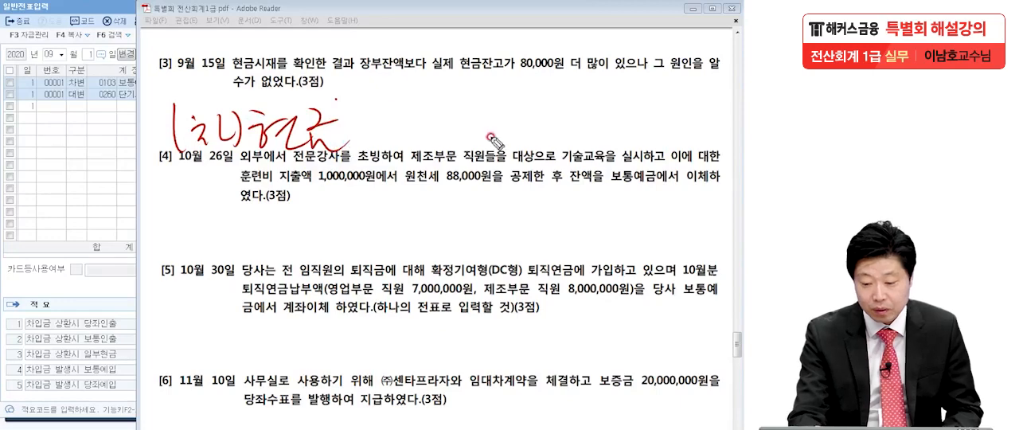
{"action": "left_click_drag", "start_coordinate": [427, 72], "coordinate": [565, 69]}
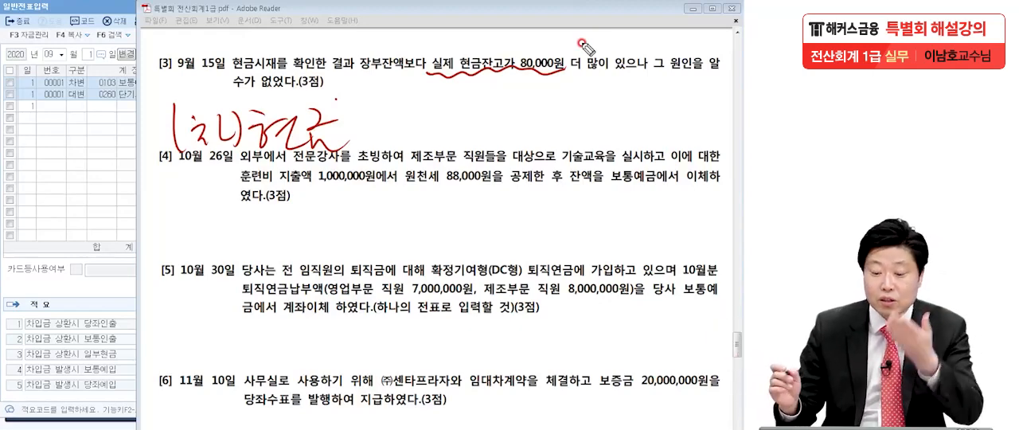
{"action": "left_click_drag", "start_coordinate": [374, 112], "coordinate": [442, 125]}
{"action": "left_click", "coordinate": [405, 140]}
{"action": "left_click_drag", "start_coordinate": [453, 124], "coordinate": [456, 125]}
{"action": "left_click_drag", "start_coordinate": [181, 159], "coordinate": [466, 148]}
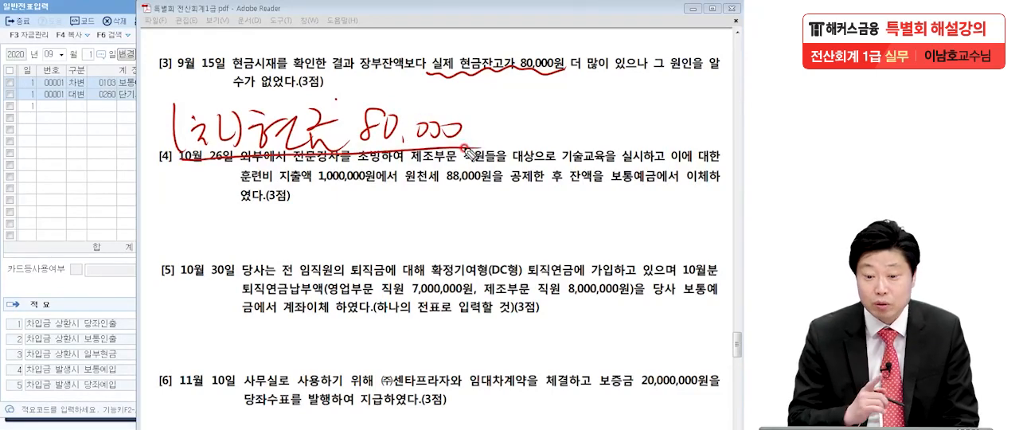
Step: Handwrite the credit entry (대) 현금과부족 beside the debit note for transaction [3]
{"action": "mouse_move", "coordinate": [519, 104]}
{"action": "left_mouse_down"}
{"action": "mouse_move", "coordinate": [514, 147]}
{"action": "mouse_move", "coordinate": [551, 142]}
{"action": "left_mouse_up"}
{"action": "left_click_drag", "start_coordinate": [559, 102], "coordinate": [567, 145]}
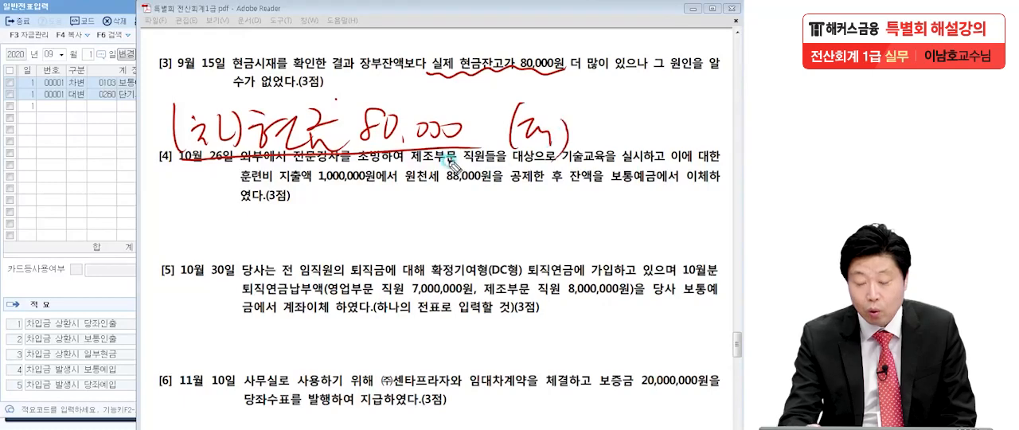
{"action": "mouse_move", "coordinate": [579, 100]}
{"action": "left_mouse_down"}
{"action": "mouse_move", "coordinate": [593, 127]}
{"action": "mouse_move", "coordinate": [615, 137]}
{"action": "mouse_move", "coordinate": [646, 119]}
{"action": "mouse_move", "coordinate": [670, 132]}
{"action": "mouse_move", "coordinate": [699, 102]}
{"action": "mouse_move", "coordinate": [697, 133]}
{"action": "mouse_move", "coordinate": [708, 108]}
{"action": "mouse_move", "coordinate": [732, 132]}
{"action": "mouse_move", "coordinate": [729, 155]}
{"action": "mouse_move", "coordinate": [707, 195]}
{"action": "mouse_move", "coordinate": [683, 195]}
{"action": "left_mouse_up"}
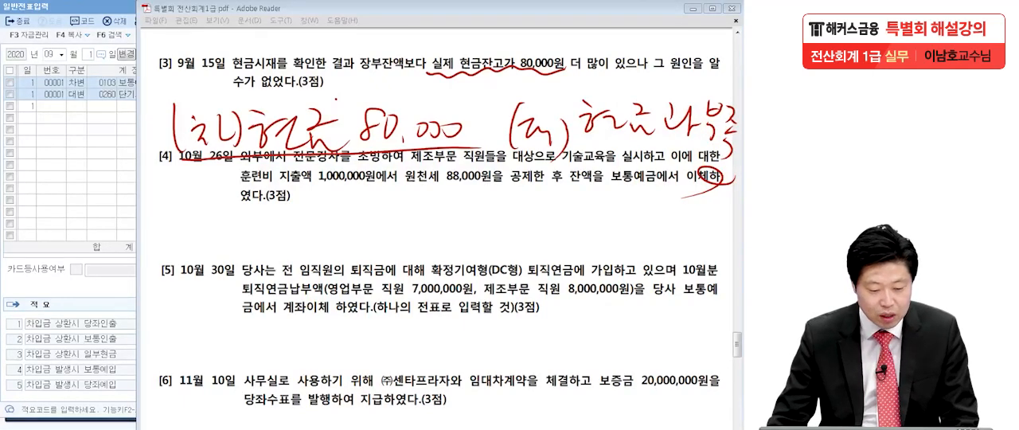
Step: Back in 일반전표입력, set the date to 9월 15일 and enter a debit (차변) line for 현금 (0101) of 80,000
{"action": "left_click", "coordinate": [65, 110]}
{"action": "left_click", "coordinate": [88, 55]}
{"action": "type", "text": "15"}
{"action": "key", "text": "Return"}
{"action": "type", "text": "3101"}
{"action": "key", "text": "Return"}
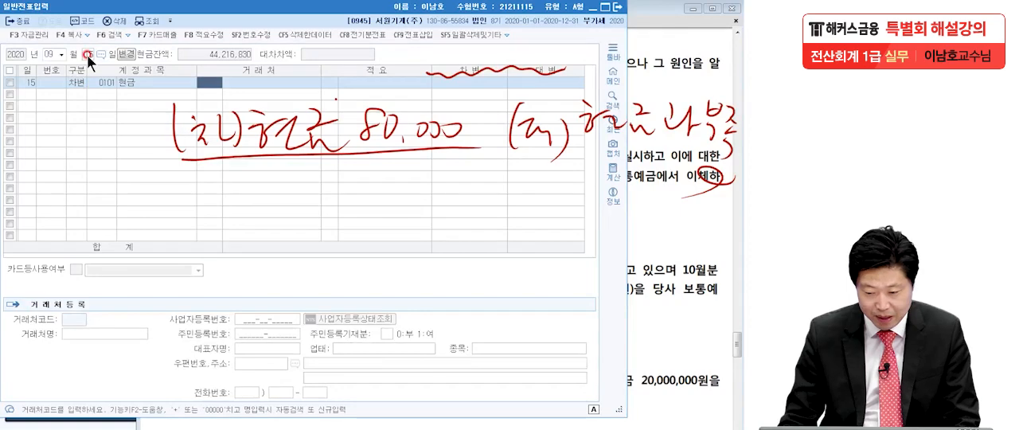
{"action": "left_click", "coordinate": [482, 82]}
{"action": "type", "text": "800000"}
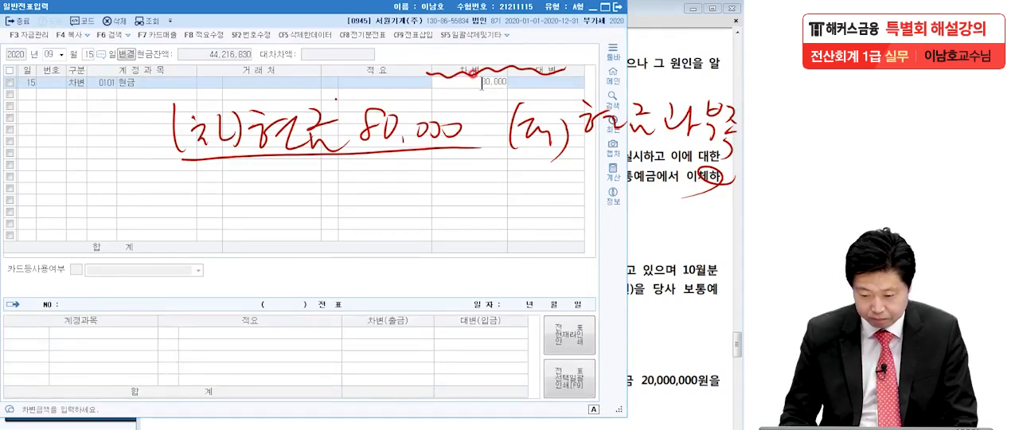
{"action": "key", "text": "Return"}
Step: Enter a credit (대변) line for 현금과부족 (0141) of 80,000 to balance the 9월 15일 voucher
{"action": "type", "text": "4"}
{"action": "key", "text": "Return"}
{"action": "type", "text": "현금"}
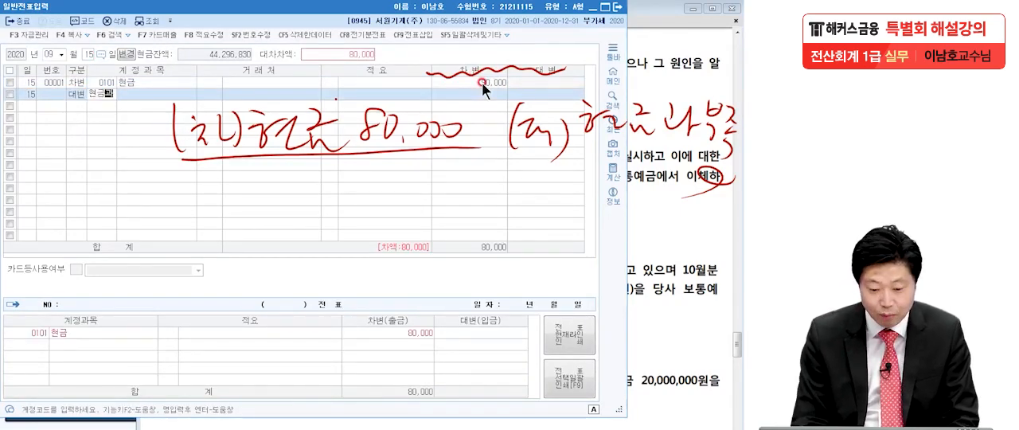
{"action": "key", "text": "Return"}
{"action": "key", "text": "Down"}
{"action": "key", "text": "Return"}
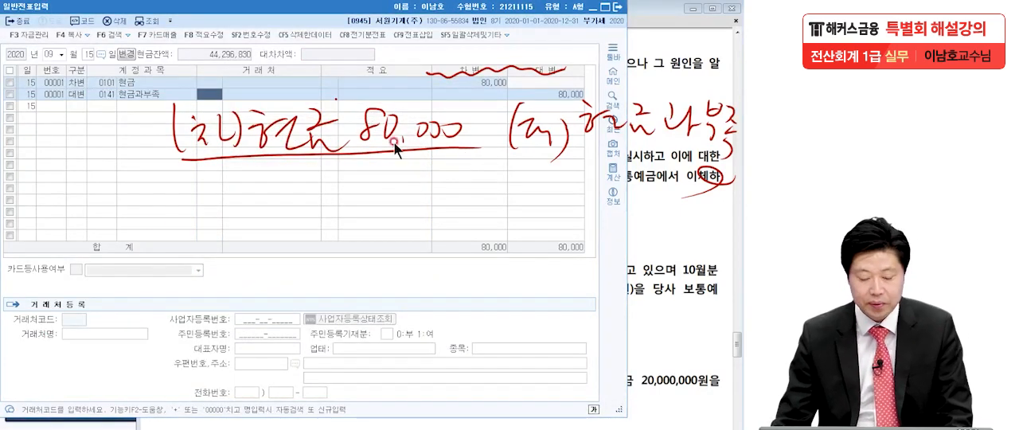
Step: Switch to the exam PDF and read transaction [4], circling 제조부문 and underlining 보통예금
{"action": "left_click", "coordinate": [641, 222]}
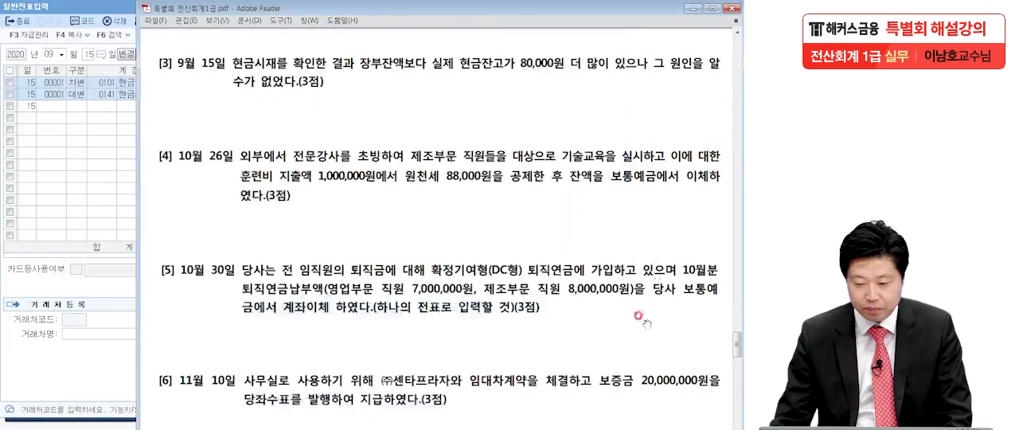
{"action": "scroll", "coordinate": [645, 296], "scroll_direction": "down", "scroll_amount": 2}
{"action": "scroll", "coordinate": [644, 296], "scroll_direction": "down", "scroll_amount": 1}
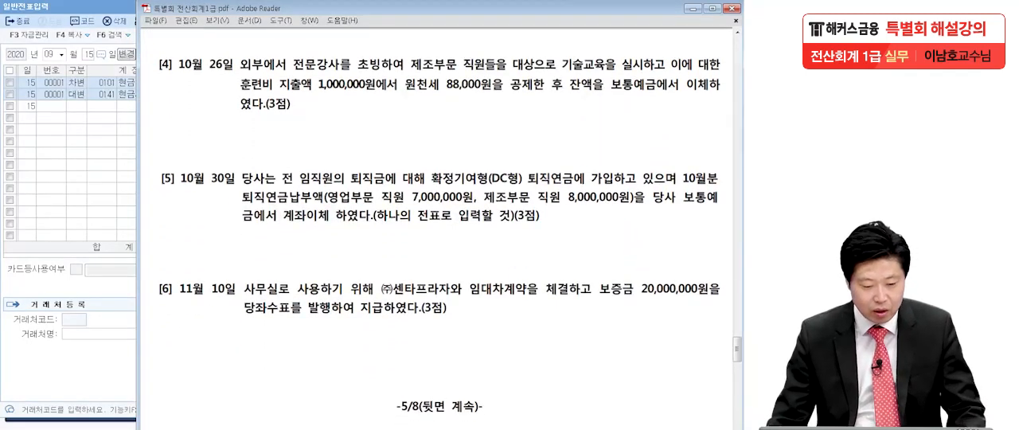
{"action": "key", "text": "ctrl+2"}
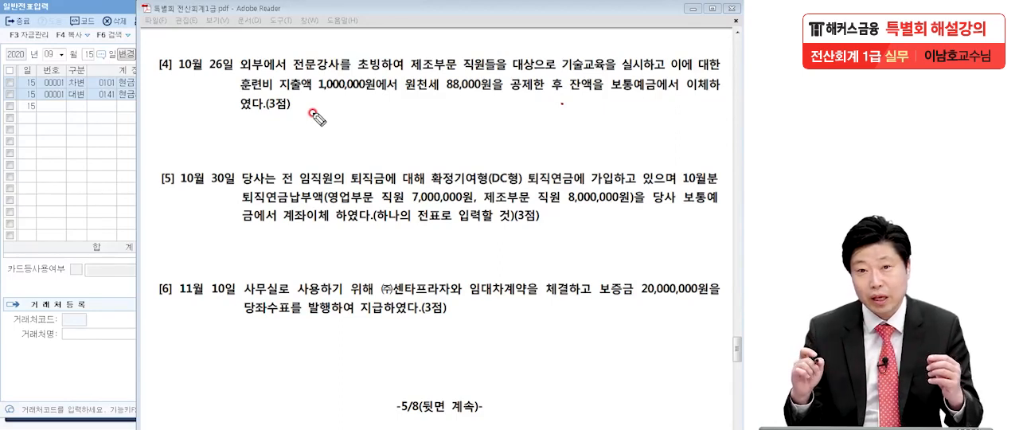
{"action": "left_click_drag", "start_coordinate": [450, 52], "coordinate": [404, 113]}
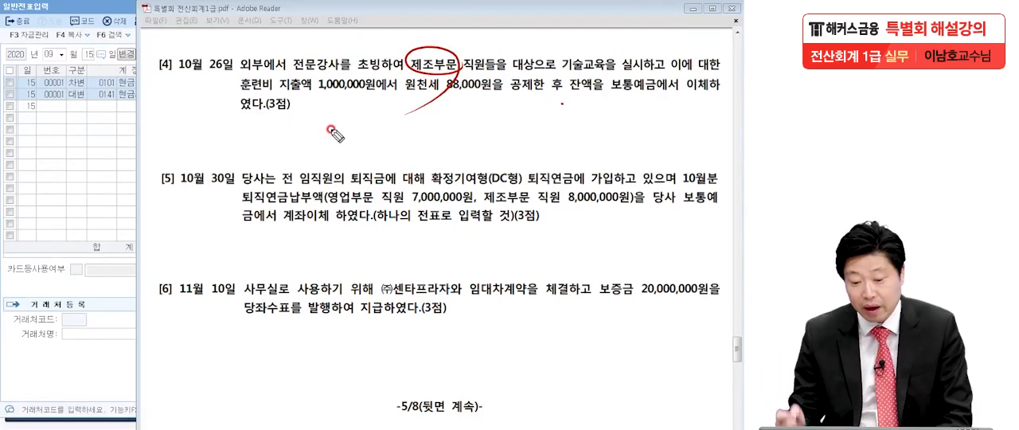
{"action": "left_click_drag", "start_coordinate": [612, 100], "coordinate": [657, 96]}
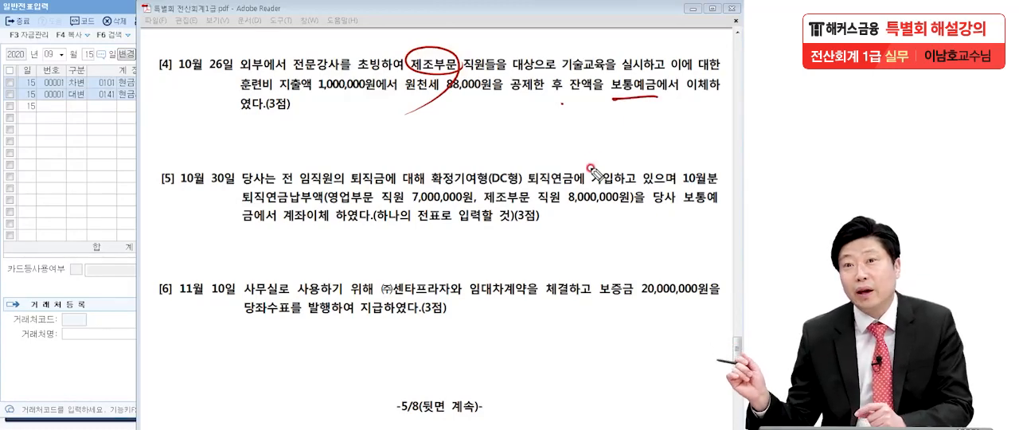
Step: Box and underline 원천세 88,000원 and underline 외부에서 전문강사 in transaction [4], and clear the marks
{"action": "mouse_move", "coordinate": [408, 107]}
{"action": "left_mouse_down"}
{"action": "mouse_move", "coordinate": [505, 106]}
{"action": "mouse_move", "coordinate": [481, 75]}
{"action": "mouse_move", "coordinate": [504, 108]}
{"action": "left_mouse_up"}
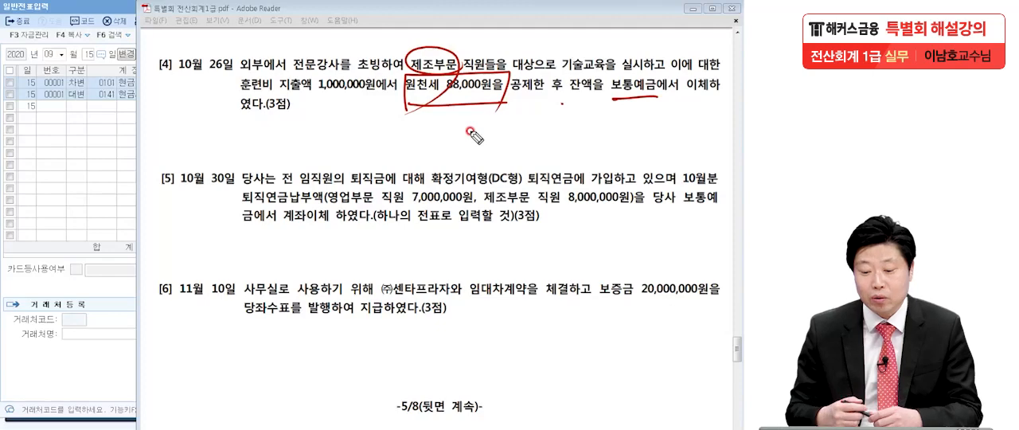
{"action": "left_click_drag", "start_coordinate": [236, 79], "coordinate": [350, 74]}
{"action": "left_click_drag", "start_coordinate": [406, 104], "coordinate": [513, 104]}
{"action": "left_click_drag", "start_coordinate": [408, 97], "coordinate": [510, 97]}
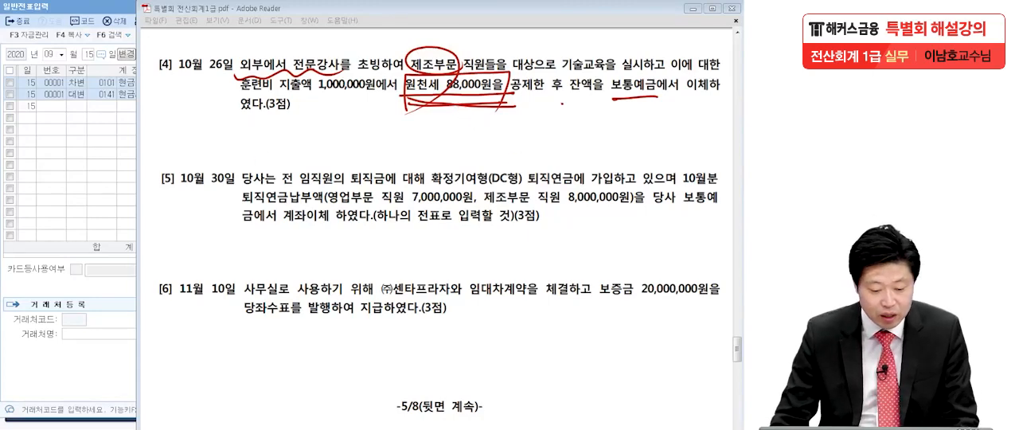
{"action": "key", "text": "Escape"}
Step: Return to 일반전표입력 in KcLep and set the voucher date to 10월 26일
{"action": "left_click", "coordinate": [56, 163]}
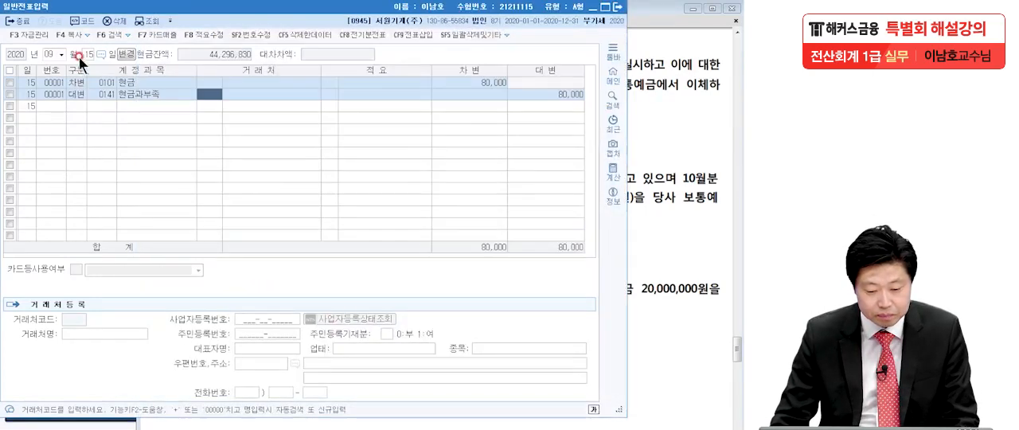
{"action": "left_click", "coordinate": [47, 54]}
{"action": "type", "text": "10"}
{"action": "key", "text": "Return"}
{"action": "type", "text": "26"}
Step: Enter a debit (차변) line for the 제조원가 account 교육훈련비 (0525) with an amount of 1,000,000
{"action": "key", "text": "Return"}
{"action": "type", "text": "3"}
{"action": "key", "text": "Return"}
{"action": "type", "text": "교육"}
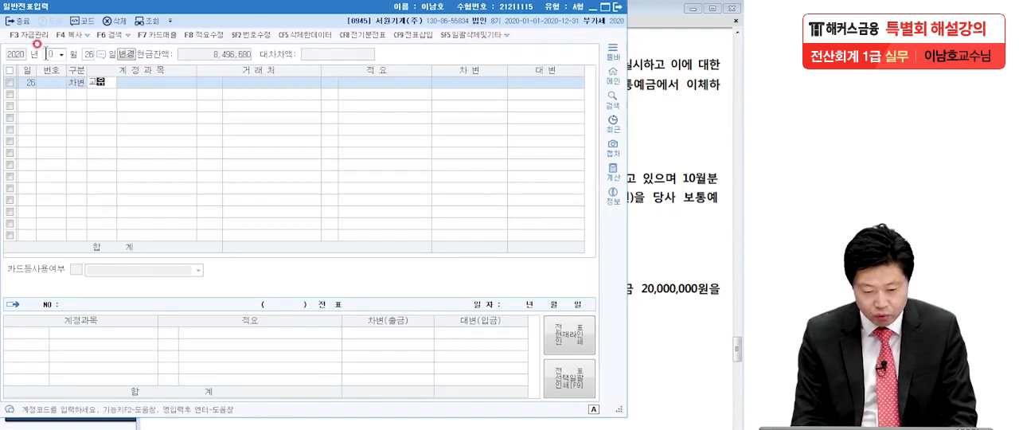
{"action": "key", "text": "Return"}
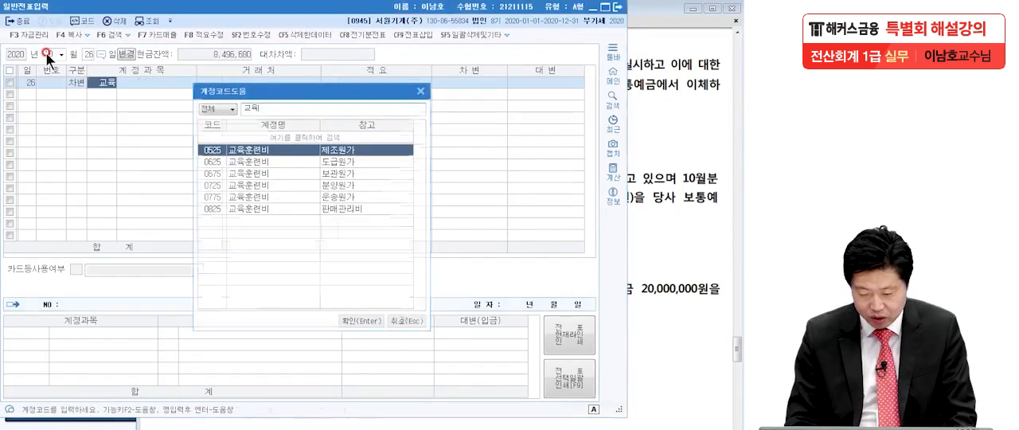
{"action": "key", "text": "Return"}
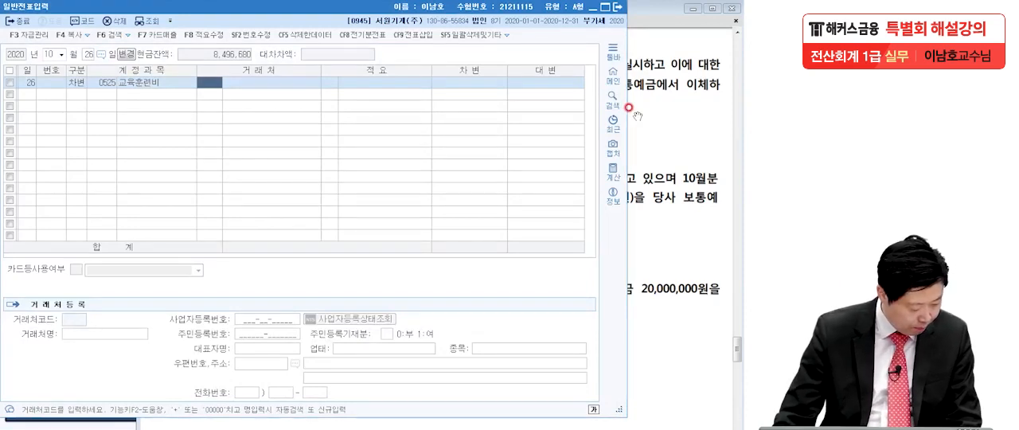
{"action": "left_click", "coordinate": [469, 80]}
{"action": "type", "text": "1,000,000"}
{"action": "key", "text": "Return"}
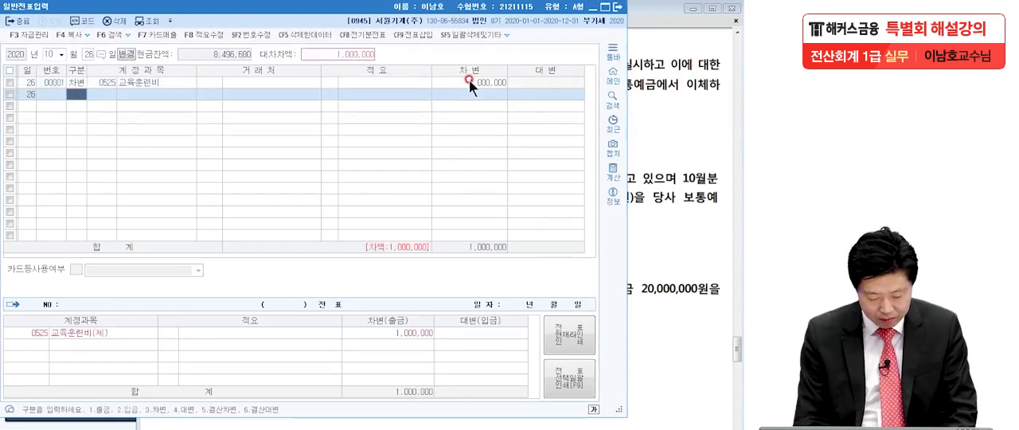
Step: Enter a credit (대변) line for 예수금 (0254) and set its amount to 88,000
{"action": "type", "text": "4"}
{"action": "key", "text": "Return"}
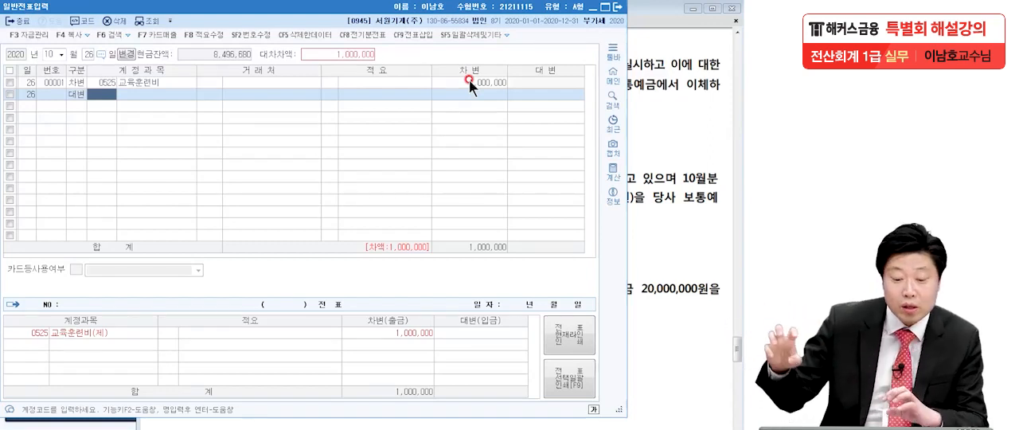
{"action": "type", "text": "예"}
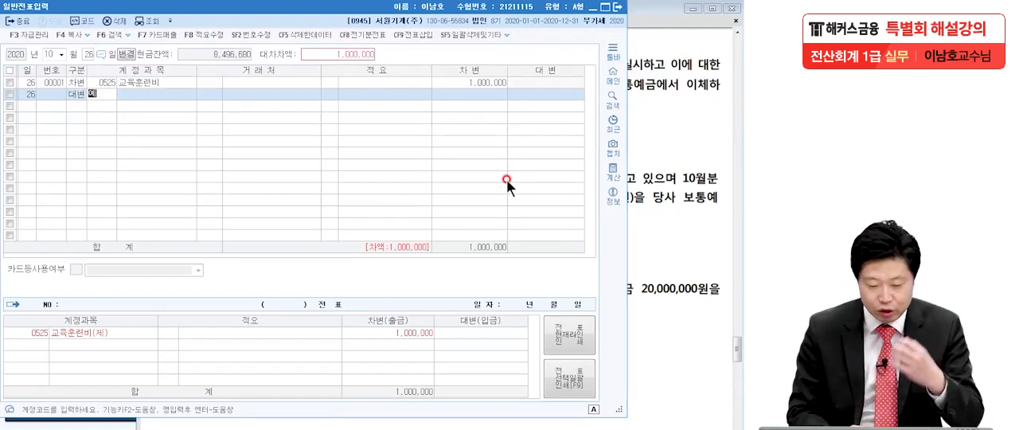
{"action": "type", "text": "예"}
{"action": "key", "text": "Return"}
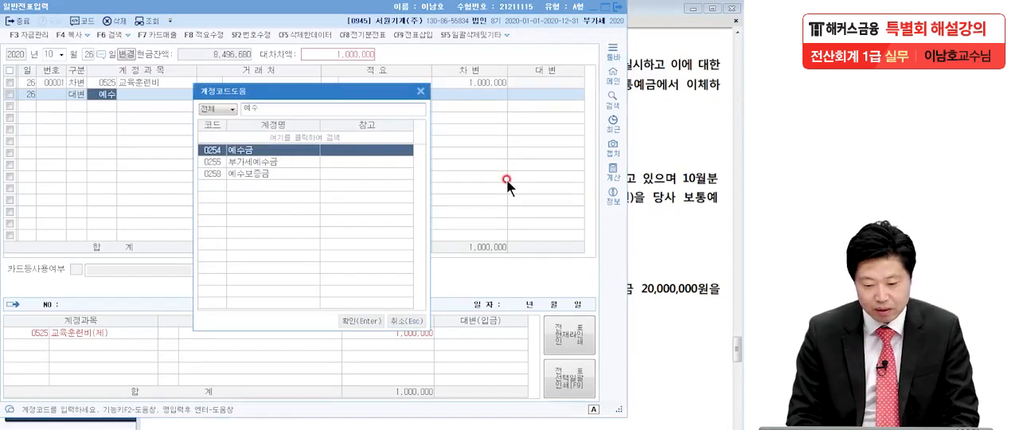
{"action": "key", "text": "Return"}
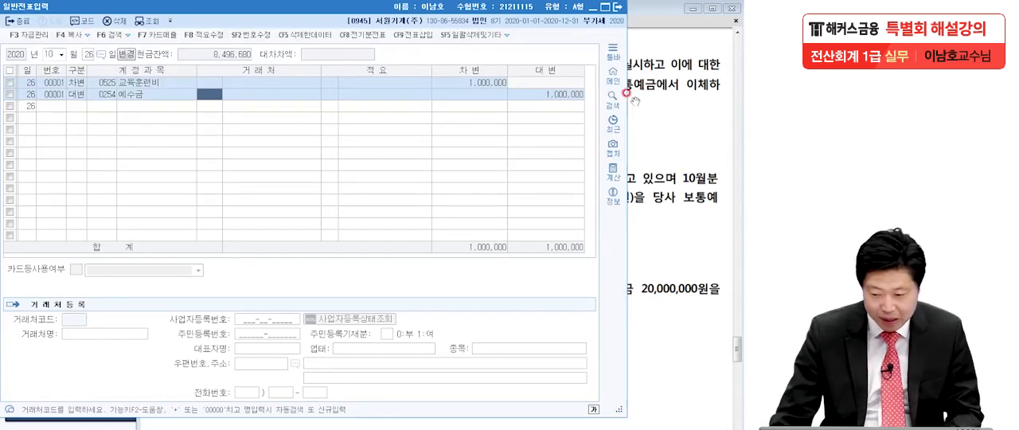
{"action": "left_click", "coordinate": [548, 94]}
{"action": "type", "text": "880000"}
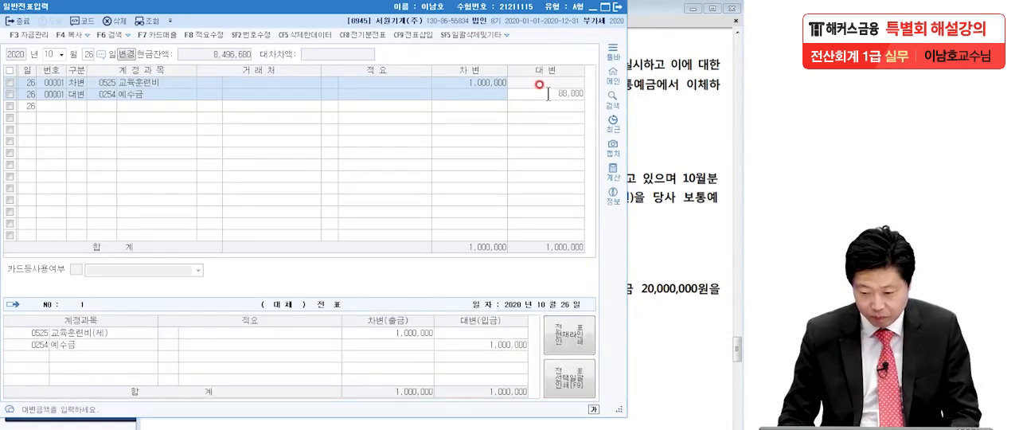
{"action": "key", "text": "Return"}
Step: Enter a credit (대변) line for 보통예금 (0103) with the remaining 912,000 of the 10월 26일 voucher
{"action": "type", "text": "4"}
{"action": "key", "text": "Return"}
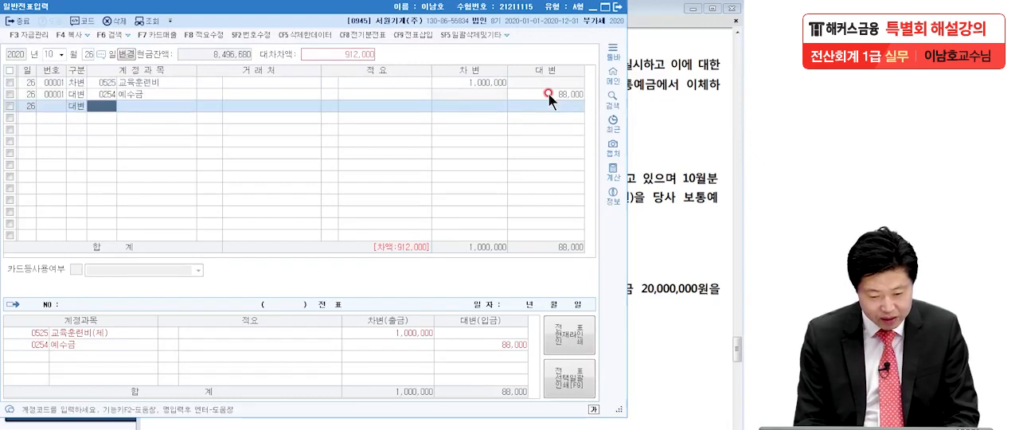
{"action": "type", "text": "보통"}
{"action": "key", "text": "Return"}
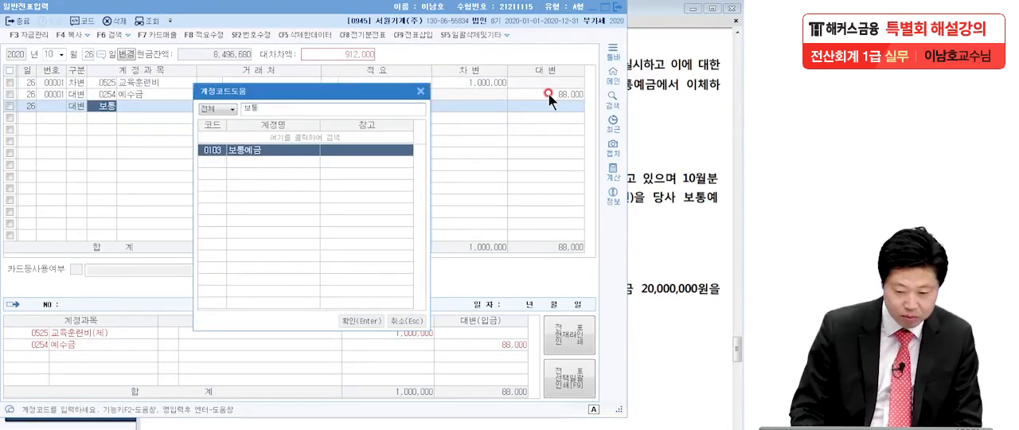
{"action": "key", "text": "Return"}
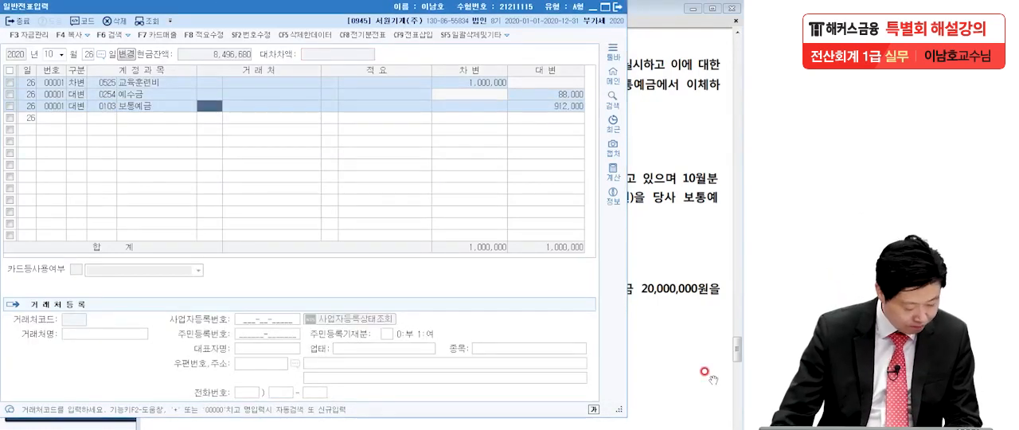
Step: Switch to the exam PDF and read transaction [5], marking DC형 and the amounts 7,000,000원 and 8,000,000원
{"action": "left_click", "coordinate": [669, 267]}
{"action": "scroll", "coordinate": [632, 231], "scroll_direction": "down", "scroll_amount": 1}
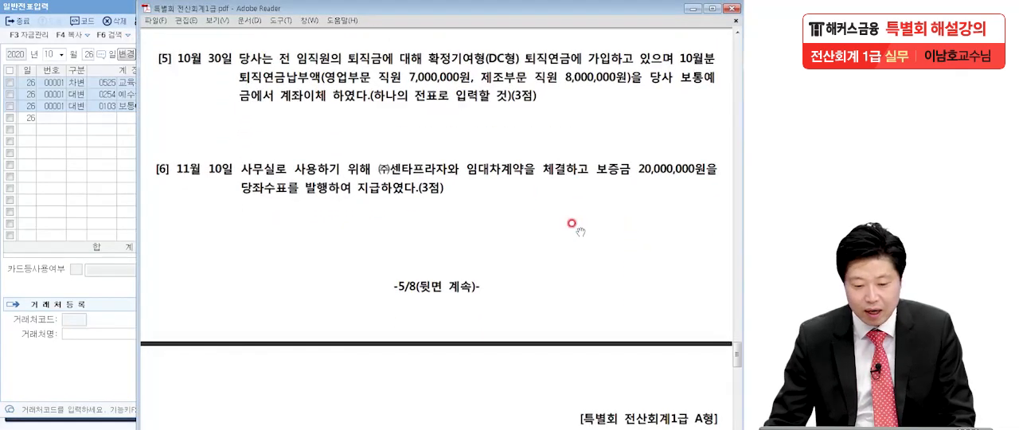
{"action": "left_click", "coordinate": [108, 247]}
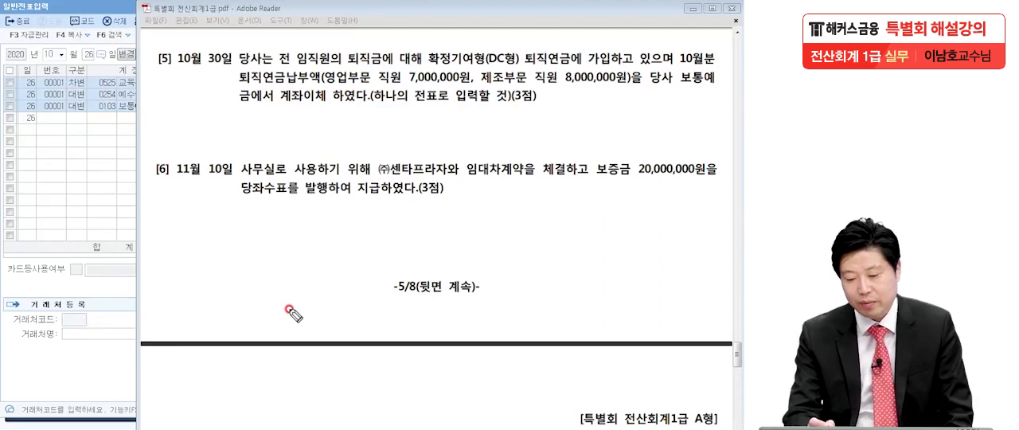
{"action": "mouse_move", "coordinate": [519, 70]}
{"action": "left_mouse_down"}
{"action": "mouse_move", "coordinate": [488, 59]}
{"action": "mouse_move", "coordinate": [518, 74]}
{"action": "left_mouse_up"}
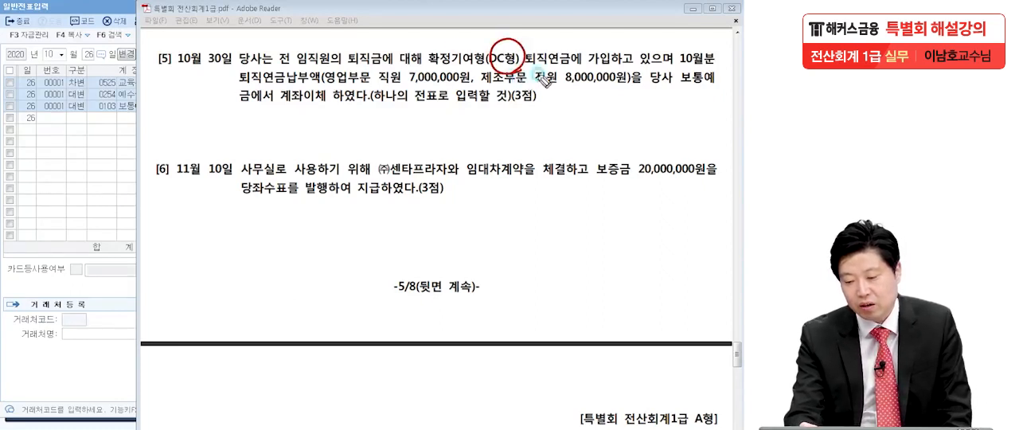
{"action": "left_click_drag", "start_coordinate": [629, 58], "coordinate": [630, 58]}
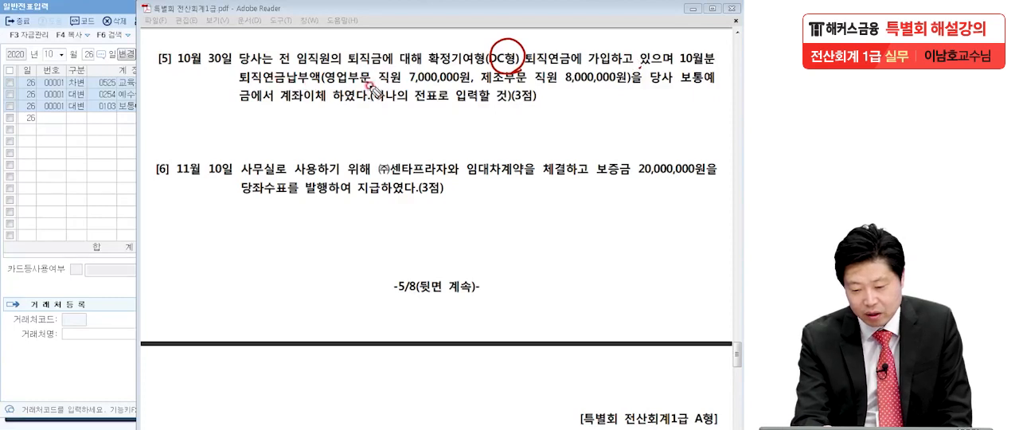
{"action": "left_click_drag", "start_coordinate": [405, 79], "coordinate": [466, 86]}
{"action": "left_click_drag", "start_coordinate": [565, 81], "coordinate": [630, 82]}
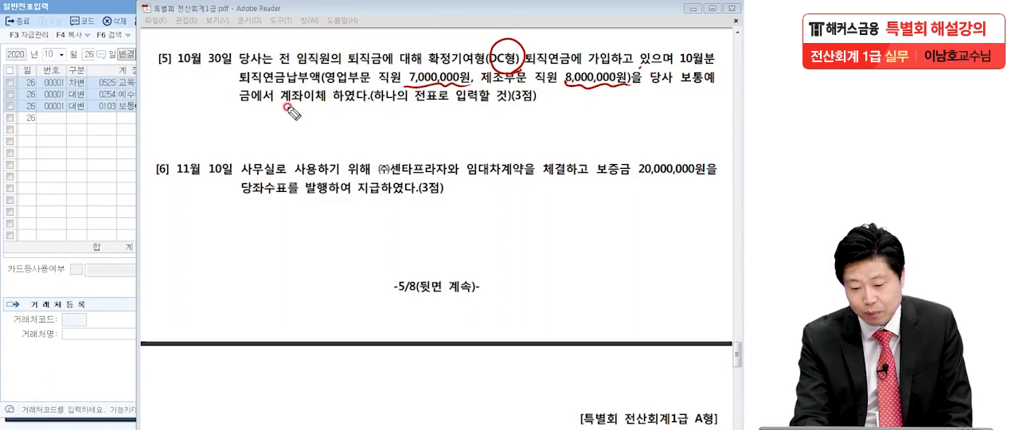
{"action": "left_click", "coordinate": [364, 106]}
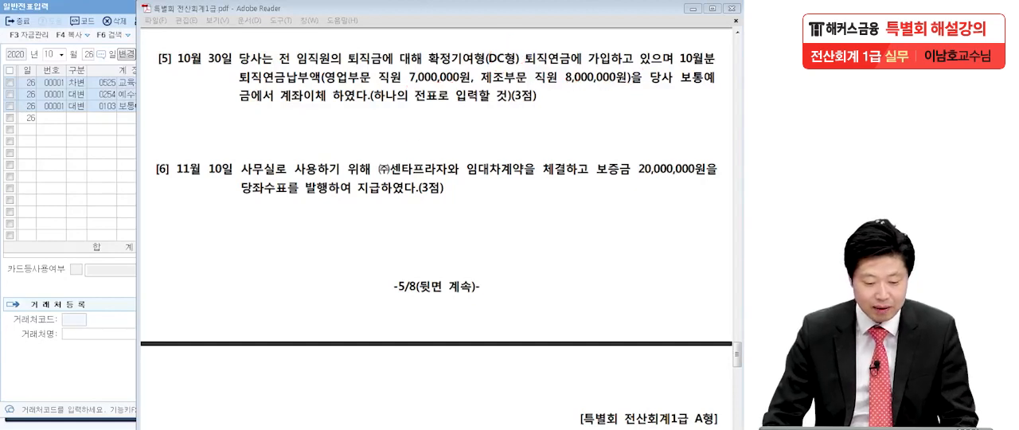
Step: Return to 일반전표입력 in KcLep and set the voucher date to 10월 30일
{"action": "left_click", "coordinate": [64, 157]}
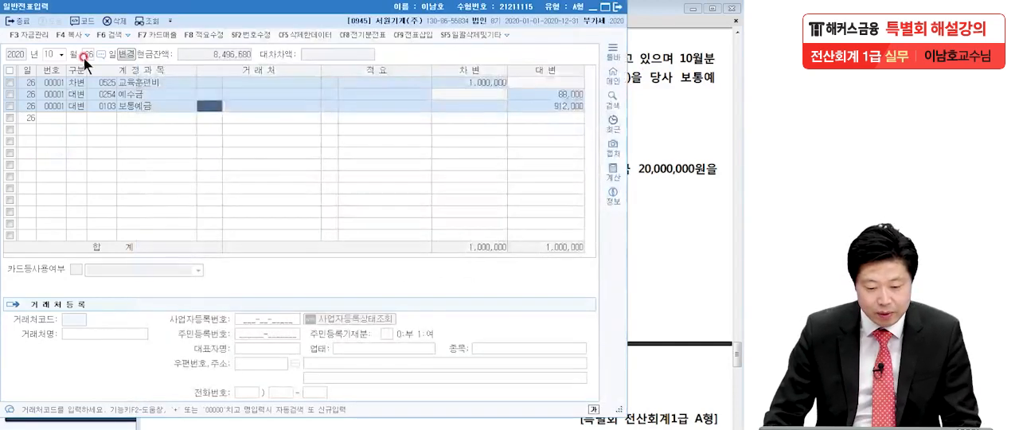
{"action": "left_click", "coordinate": [88, 55]}
{"action": "type", "text": "30"}
{"action": "key", "text": "Return"}
Step: Start a debit (차변) line with the 판매관리비 account 퇴직급여 (0806), checking the exam PDF for the department
{"action": "type", "text": "3퇴직"}
{"action": "key", "text": "BackSpace"}
{"action": "key", "text": "BackSpace"}
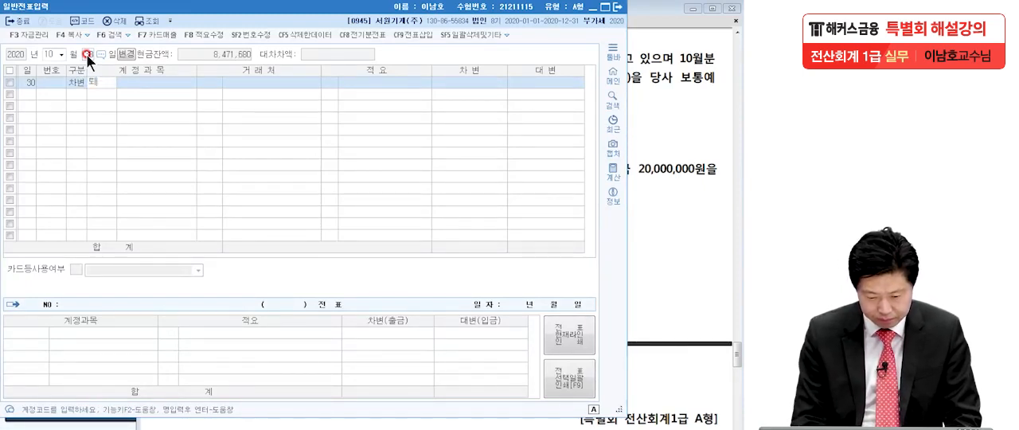
{"action": "type", "text": "직급"}
{"action": "key", "text": "Return"}
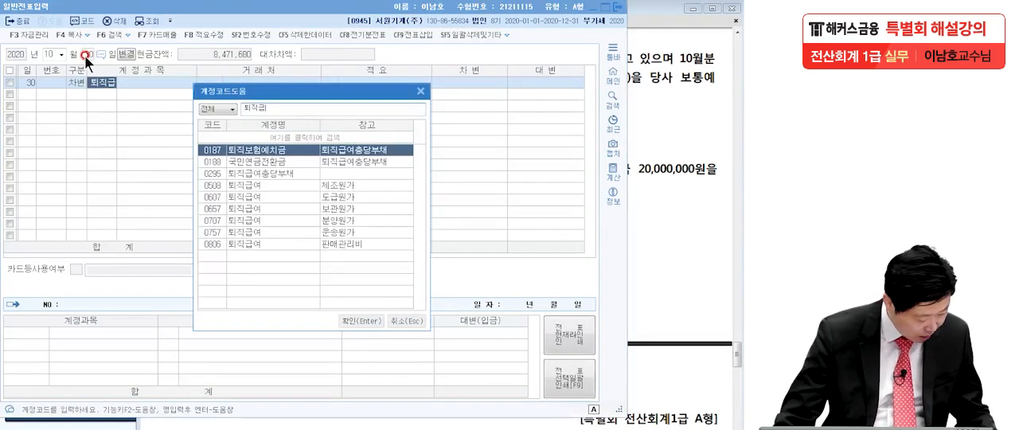
{"action": "left_click", "coordinate": [659, 120]}
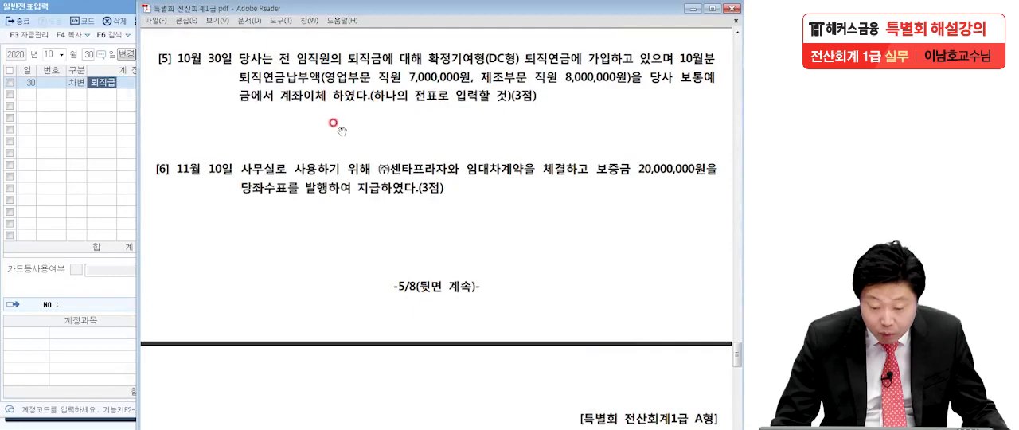
{"action": "left_click", "coordinate": [68, 184]}
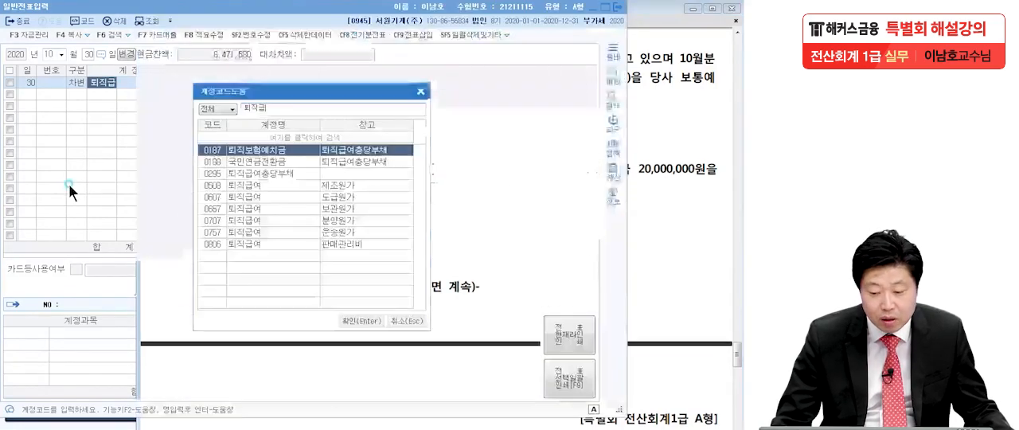
{"action": "left_click", "coordinate": [234, 241]}
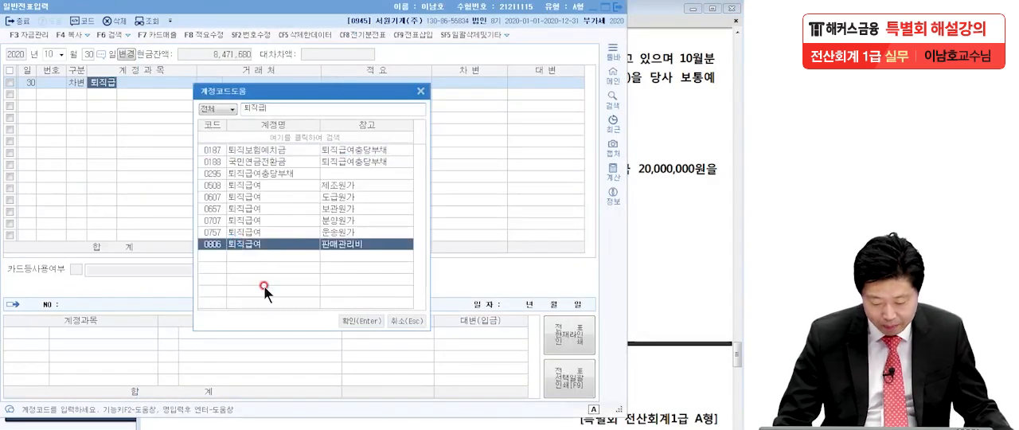
{"action": "key", "text": "Return"}
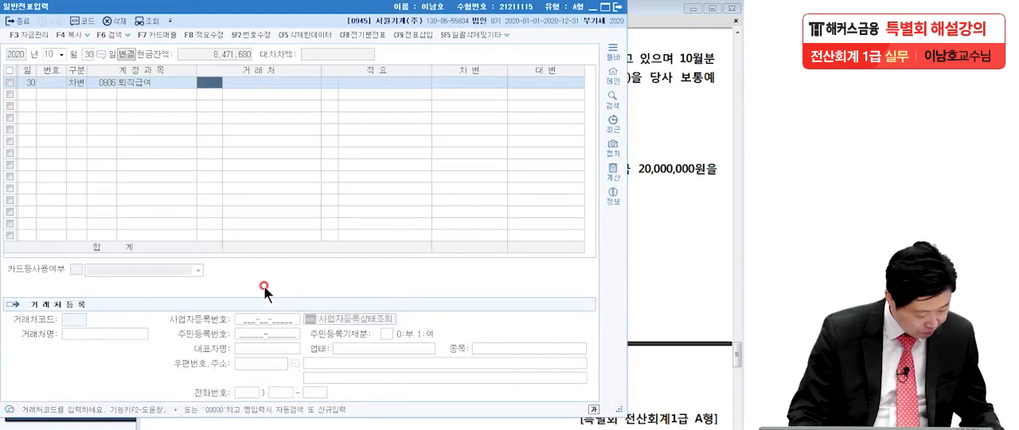
Step: Leave the 거래처 and 적요 of the 0806 퇴직급여 line empty and set its debit amount to 7,000,000
{"action": "key", "text": "Return"}
{"action": "key", "text": "Return"}
{"action": "key", "text": "Return"}
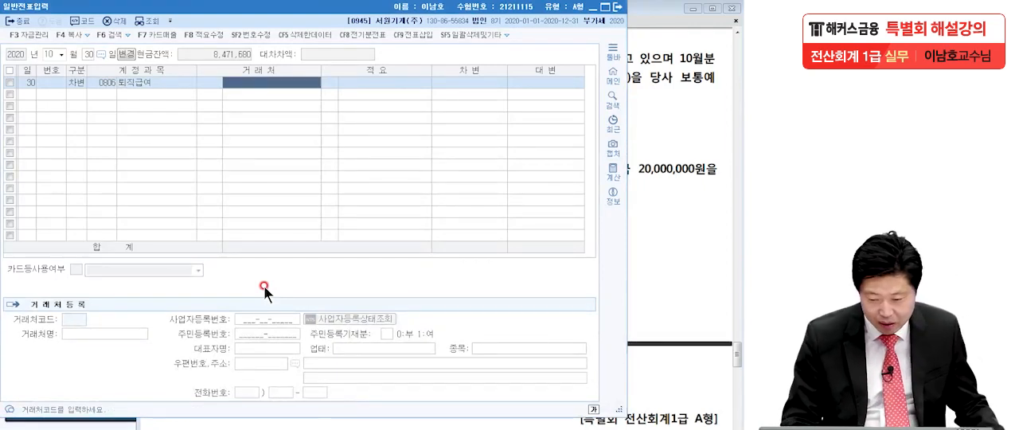
{"action": "type", "text": "7,000"}
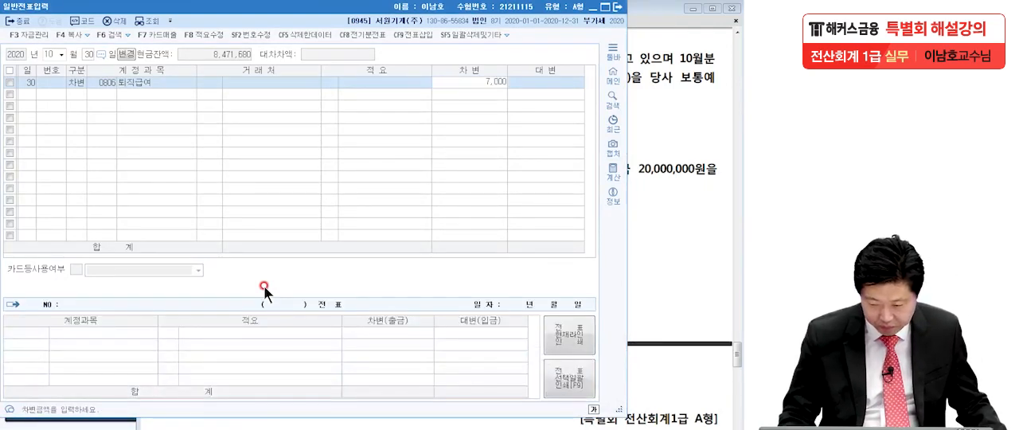
{"action": "type", "text": ",000"}
{"action": "key", "text": "Return"}
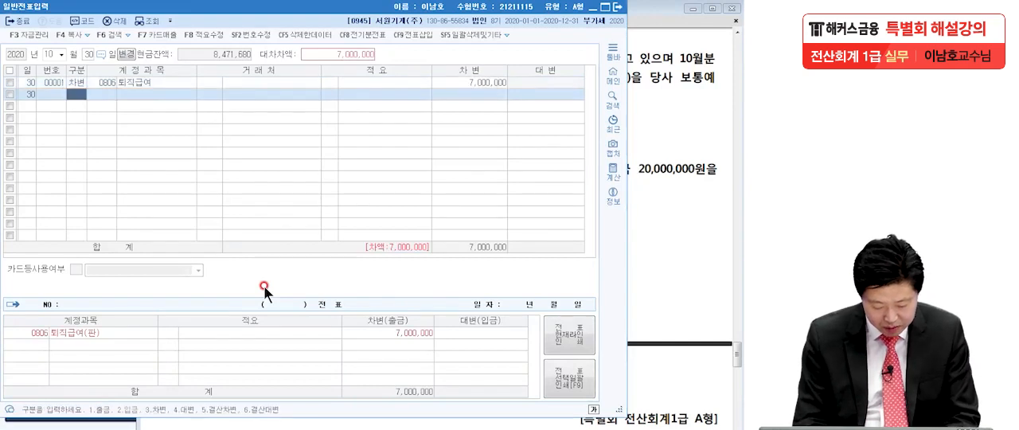
Step: Start a second debit (차변) line with the 제조원가 account 퇴직급여 (0508)
{"action": "type", "text": "3"}
{"action": "key", "text": "Return"}
{"action": "type", "text": "퇴직"}
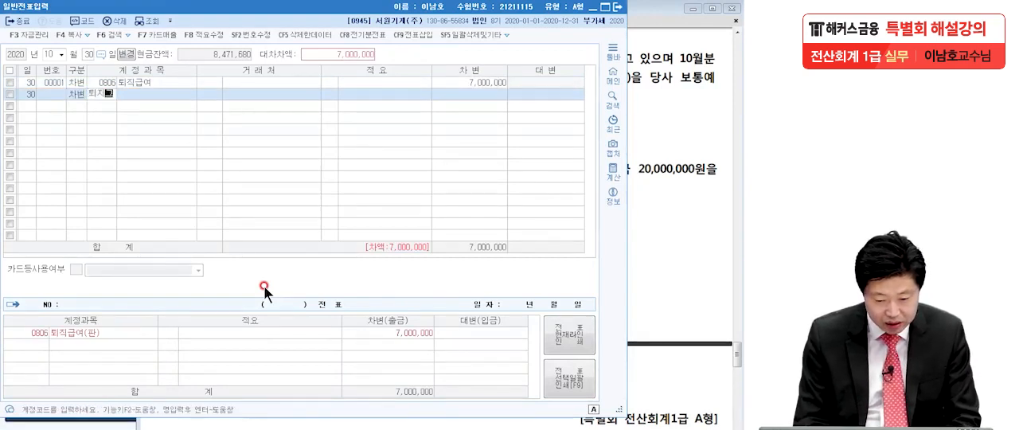
{"action": "type", "text": "급"}
{"action": "key", "text": "Return"}
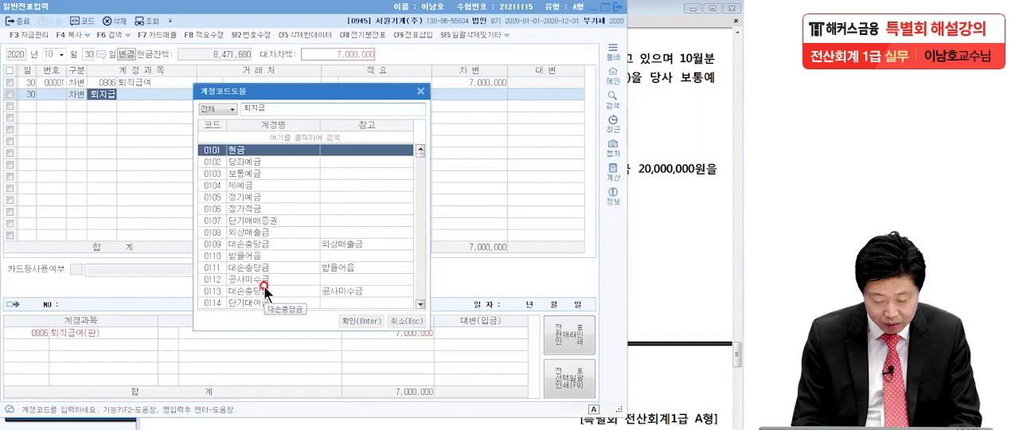
{"action": "type", "text": "여"}
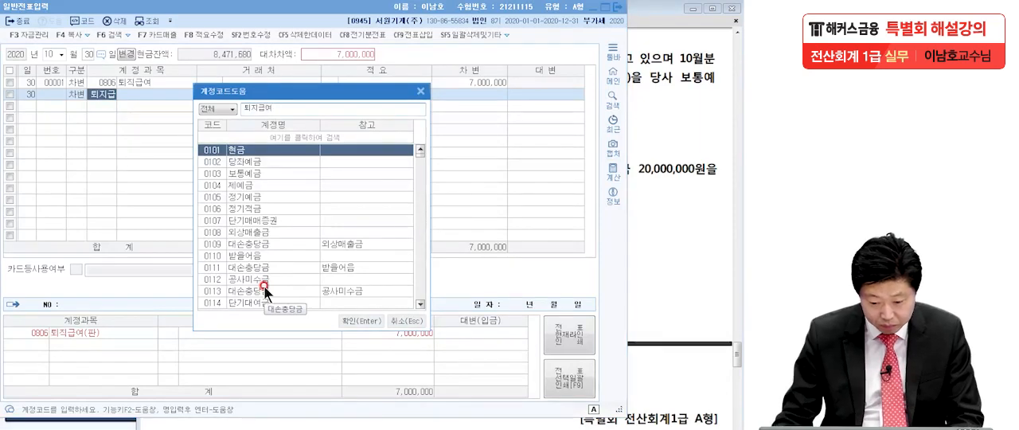
{"action": "key", "text": "BackSpace"}
{"action": "key", "text": "BackSpace"}
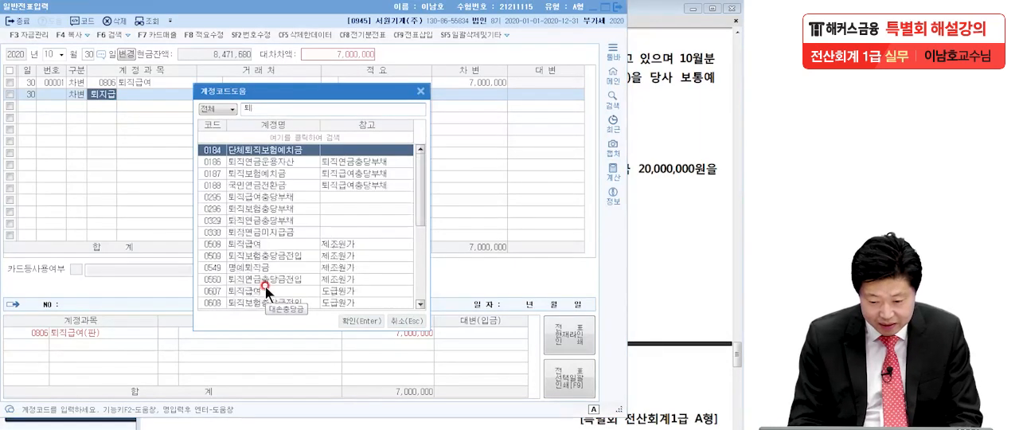
{"action": "type", "text": "급"}
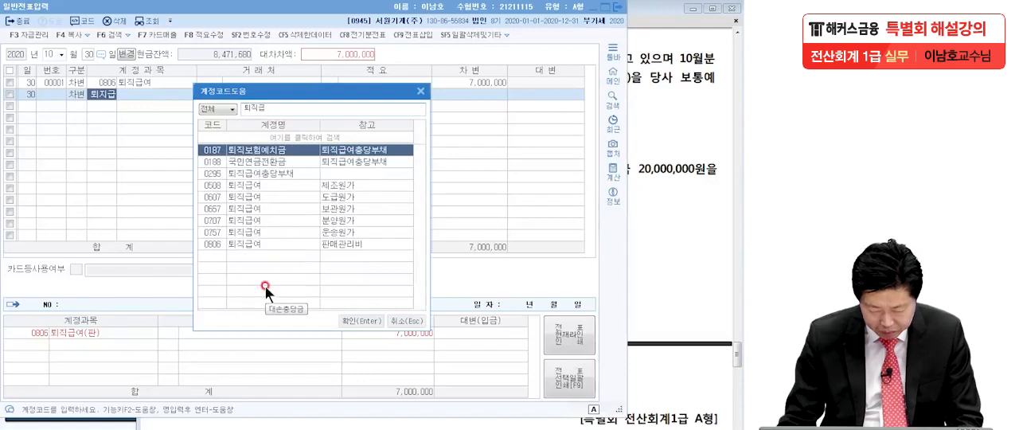
{"action": "left_click", "coordinate": [273, 183]}
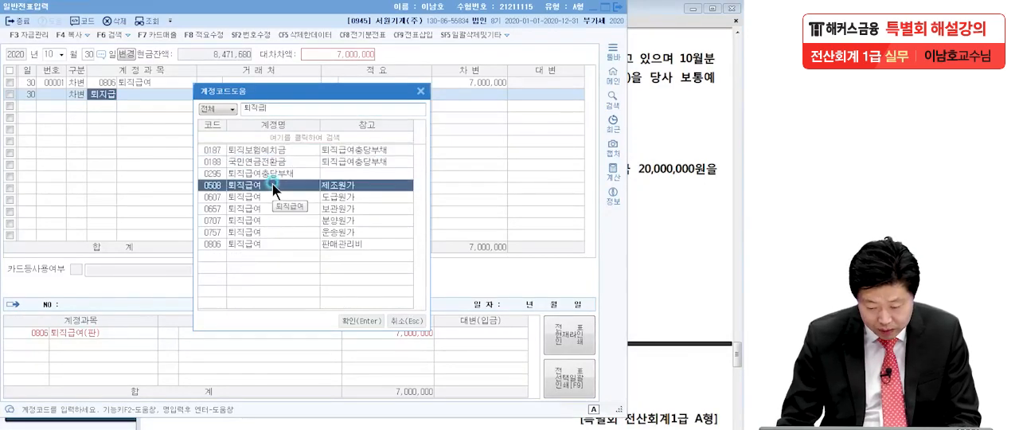
{"action": "double_click", "coordinate": [272, 184]}
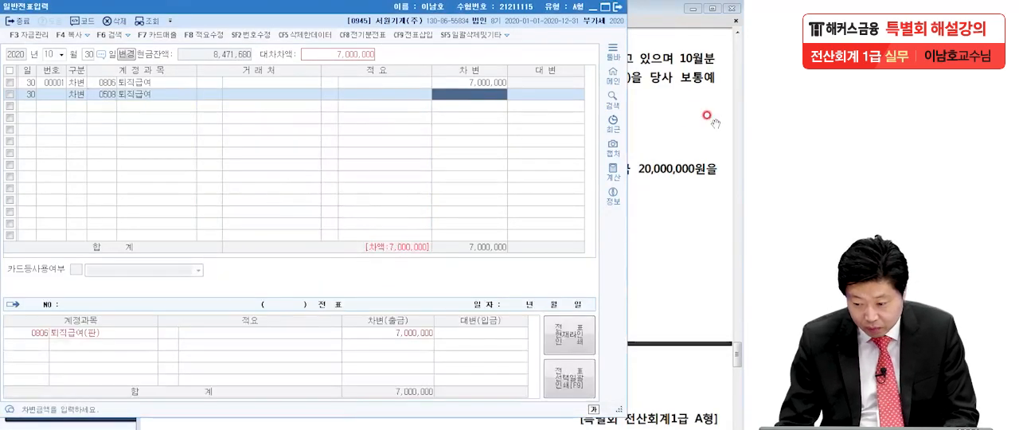
Step: Check transaction [5] in the exam PDF and set the debit amount of the 0508 퇴직급여 line to 8,000,000
{"action": "left_click", "coordinate": [707, 116]}
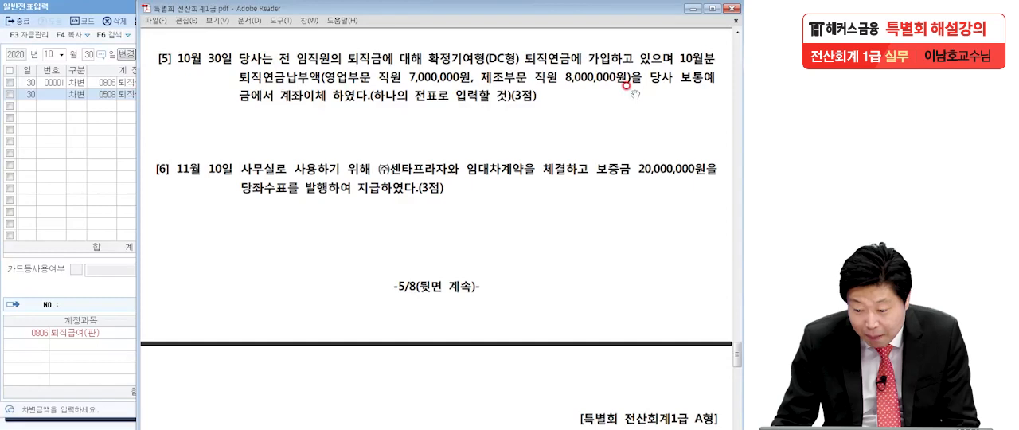
{"action": "left_click", "coordinate": [129, 118]}
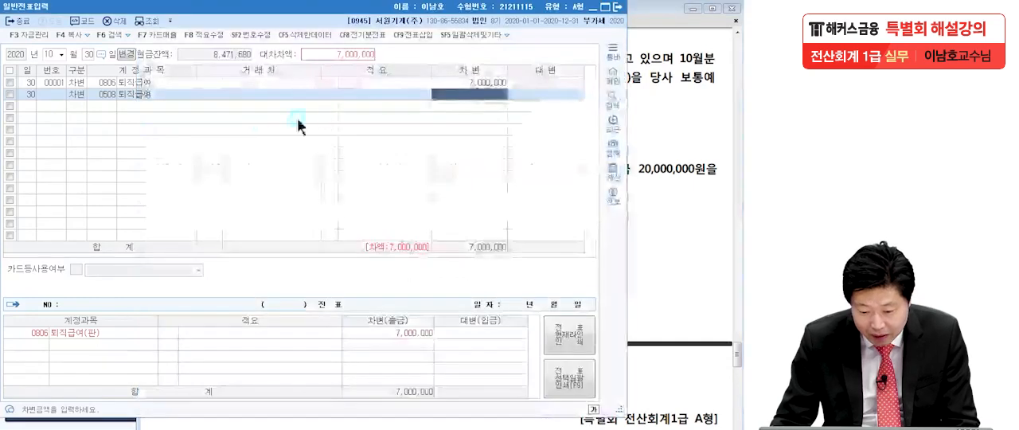
{"action": "left_click", "coordinate": [457, 95]}
{"action": "type", "text": "8000000"}
{"action": "key", "text": "Return"}
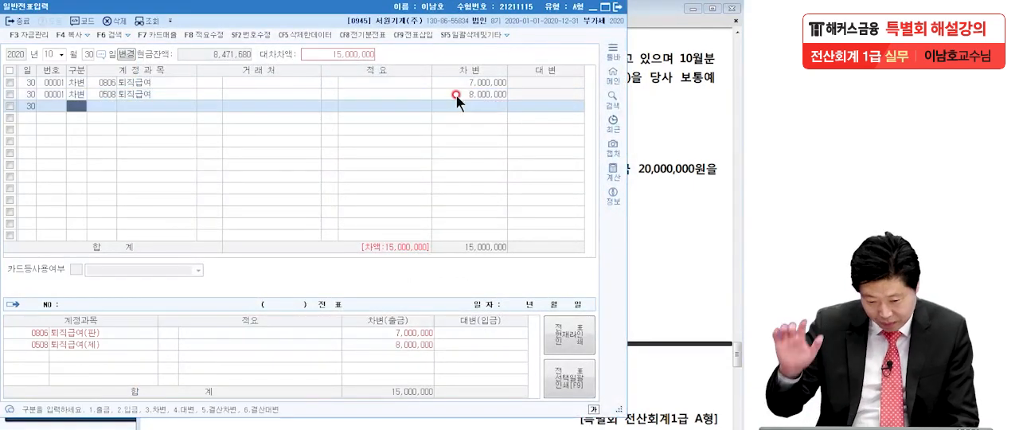
Step: Enter a credit (대변) line for 보통예금 (0103) with the balancing 15,000,000 of the 10월 30일 voucher
{"action": "type", "text": "4"}
{"action": "key", "text": "Return"}
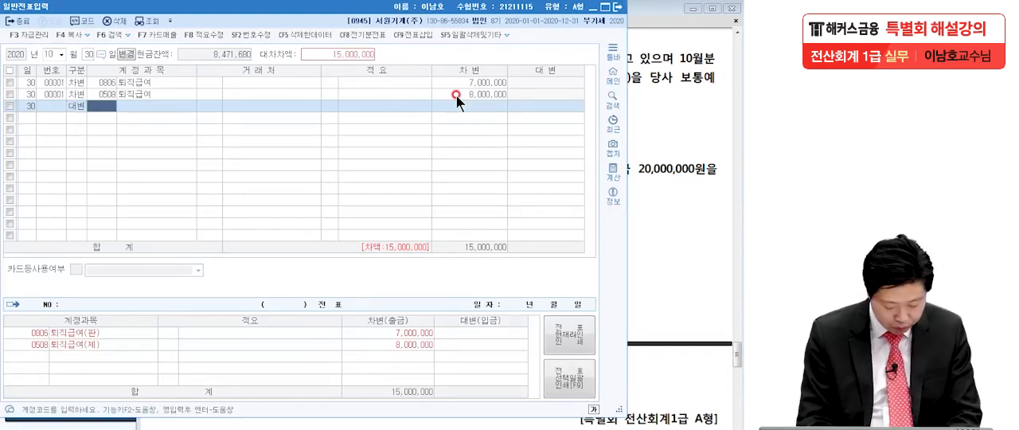
{"action": "type", "text": "보통"}
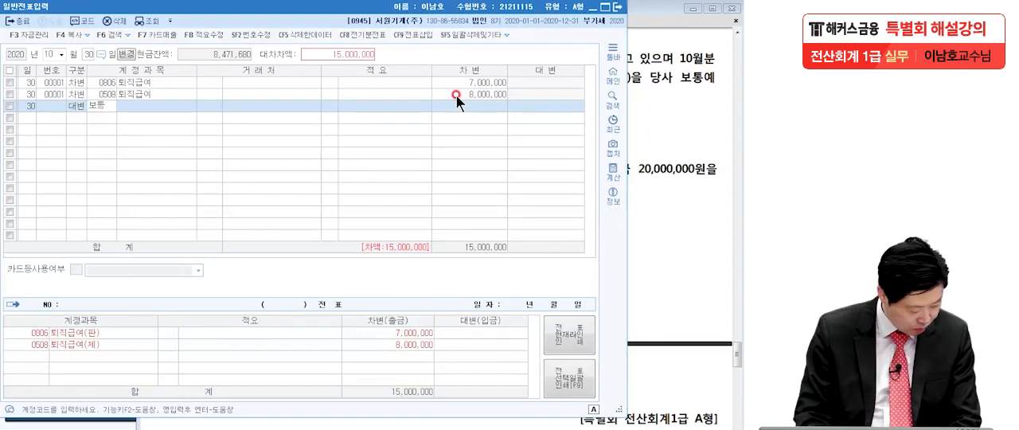
{"action": "key", "text": "Return"}
{"action": "key", "text": "Return"}
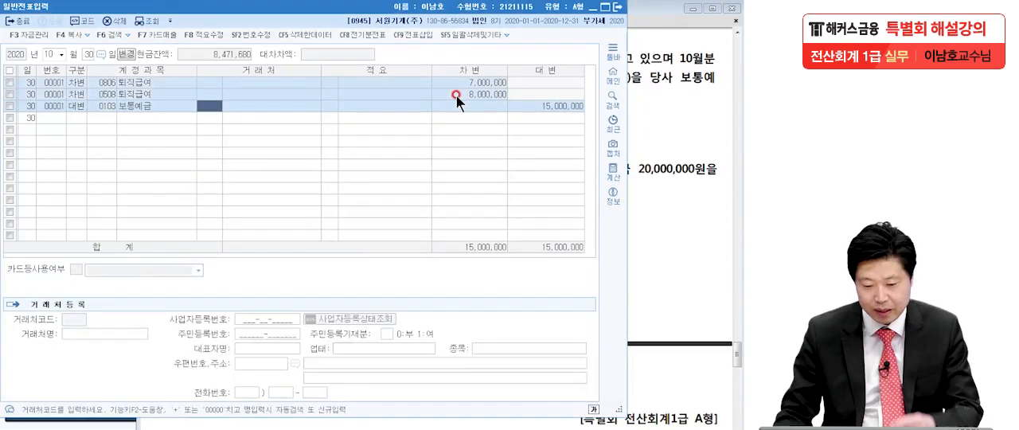
Step: Switch to the exam PDF and read transaction [6], underlining 사무실로, the 20,000,000원 deposit and 당좌수표를 발행
{"action": "left_click", "coordinate": [669, 153]}
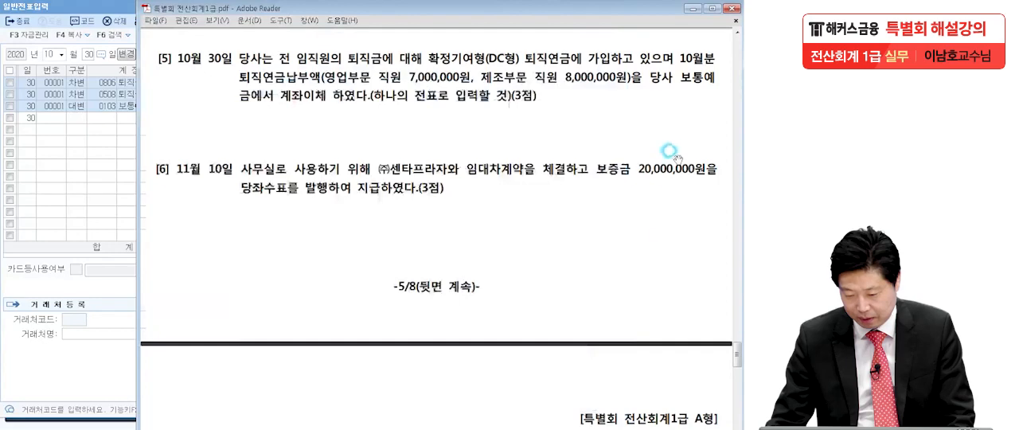
{"action": "scroll", "coordinate": [653, 239], "scroll_direction": "down", "scroll_amount": 3}
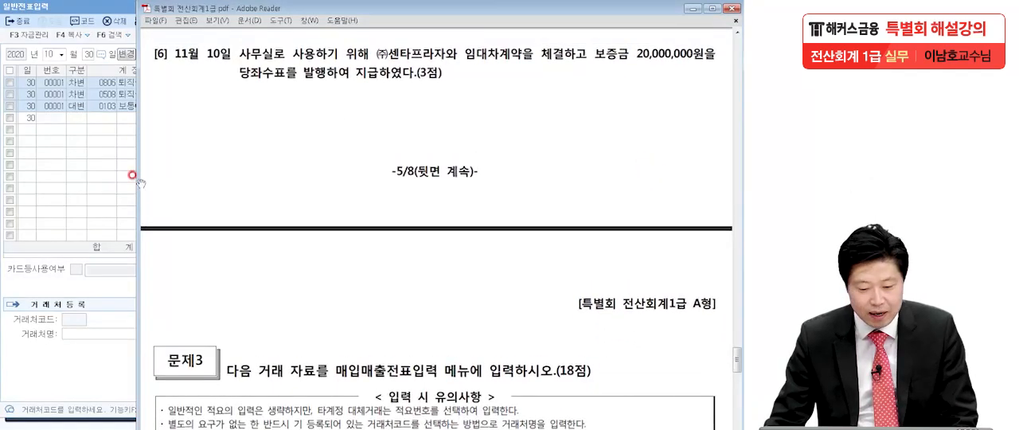
{"action": "left_click", "coordinate": [2, 221]}
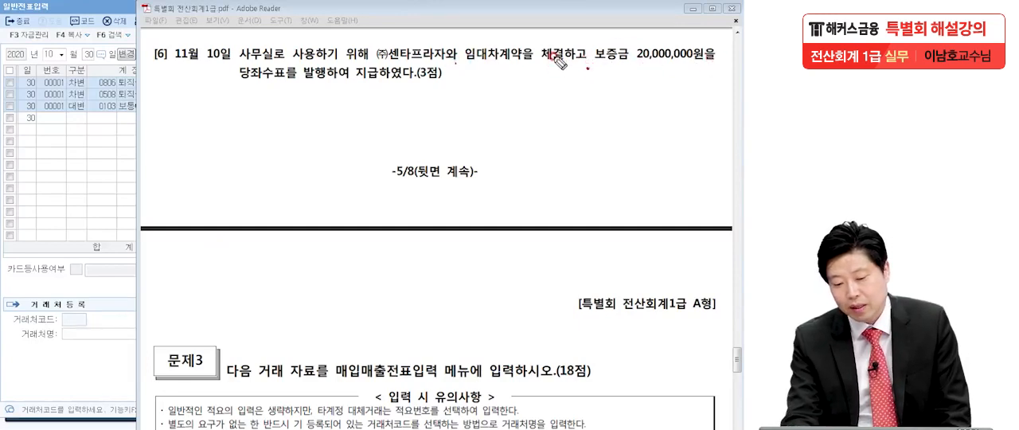
{"action": "left_click", "coordinate": [424, 87]}
{"action": "left_click_drag", "start_coordinate": [233, 58], "coordinate": [283, 56]}
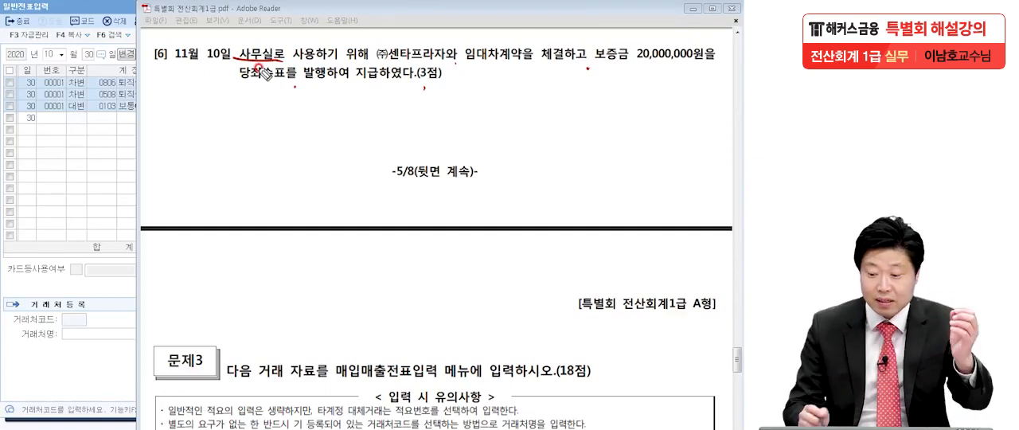
{"action": "left_click_drag", "start_coordinate": [643, 67], "coordinate": [704, 69]}
{"action": "left_click_drag", "start_coordinate": [229, 83], "coordinate": [327, 77]}
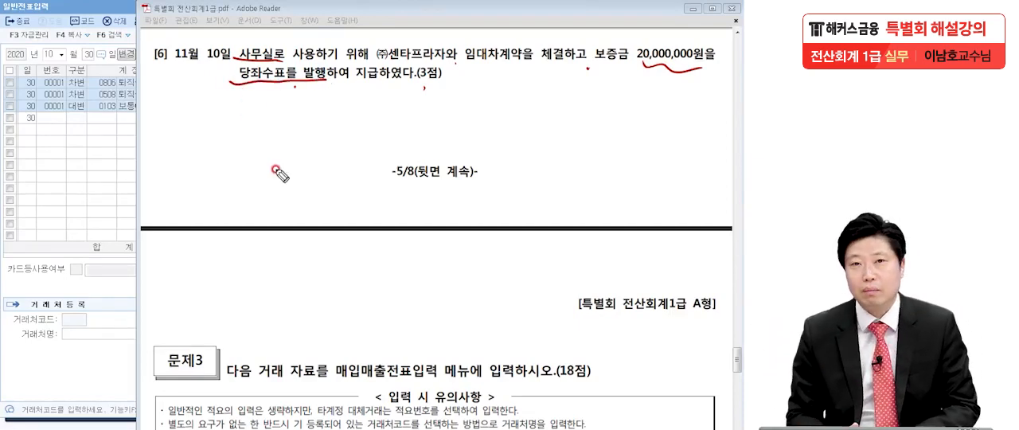
{"action": "key", "text": "Escape"}
Step: Return to 일반전표입력, set the date to 11월 10일 and start a debit (차변) line with 임차보증금 (0232)
{"action": "left_click", "coordinate": [77, 180]}
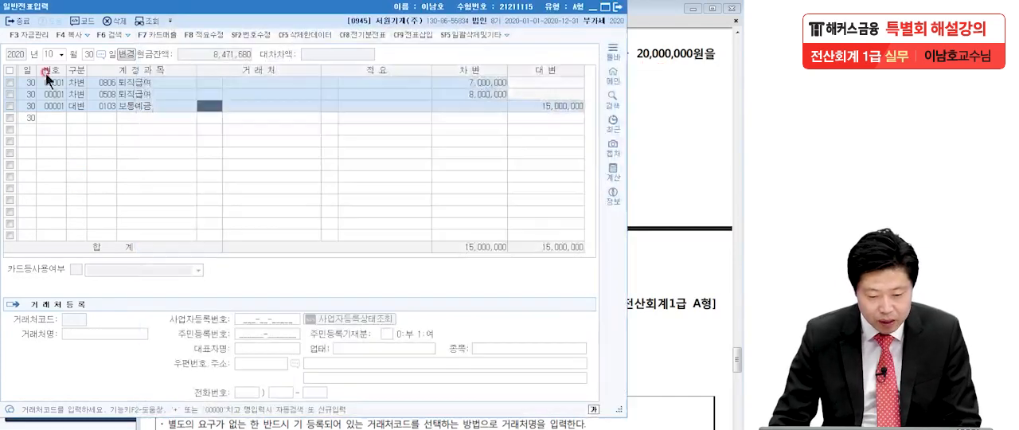
{"action": "left_click", "coordinate": [49, 55]}
{"action": "type", "text": "11"}
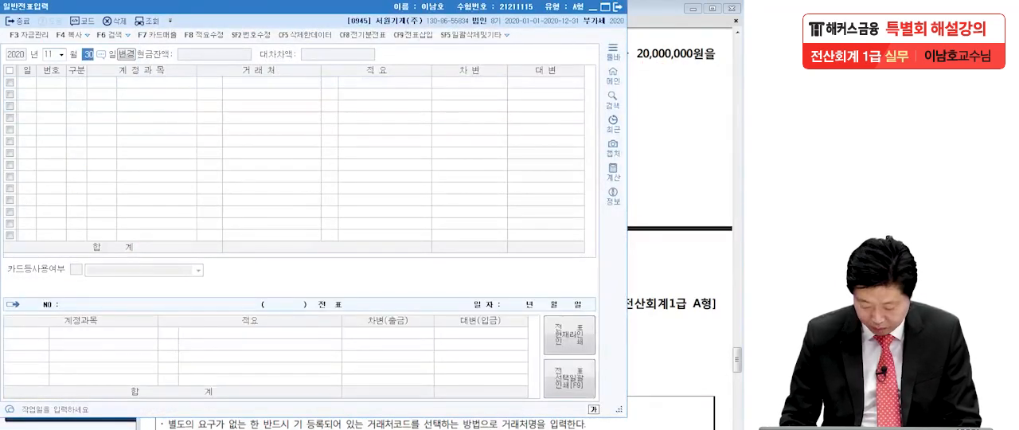
{"action": "type", "text": "10"}
{"action": "key", "text": "Return"}
{"action": "type", "text": "3임차보"}
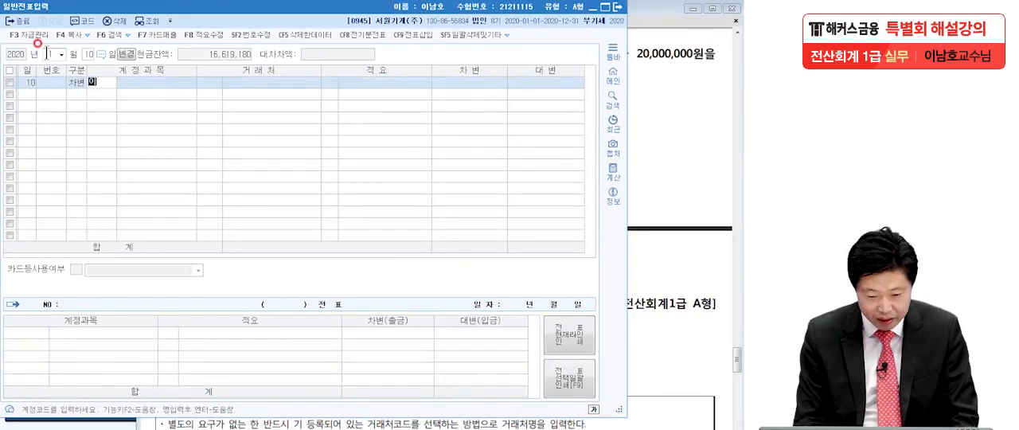
{"action": "key", "text": "Return"}
{"action": "key", "text": "Return"}
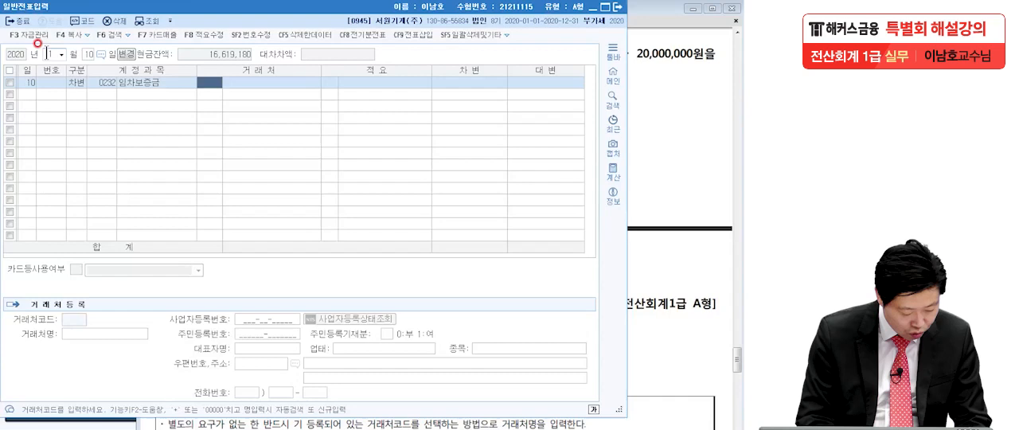
Step: Assign (주)센타프라자 (00134) as the 거래처 of the 임차보증금 line and set its debit amount to 20,000,000
{"action": "type", "text": "ㅅ"}
{"action": "type", "text": "센타"}
{"action": "key", "text": "Return"}
{"action": "key", "text": "Return"}
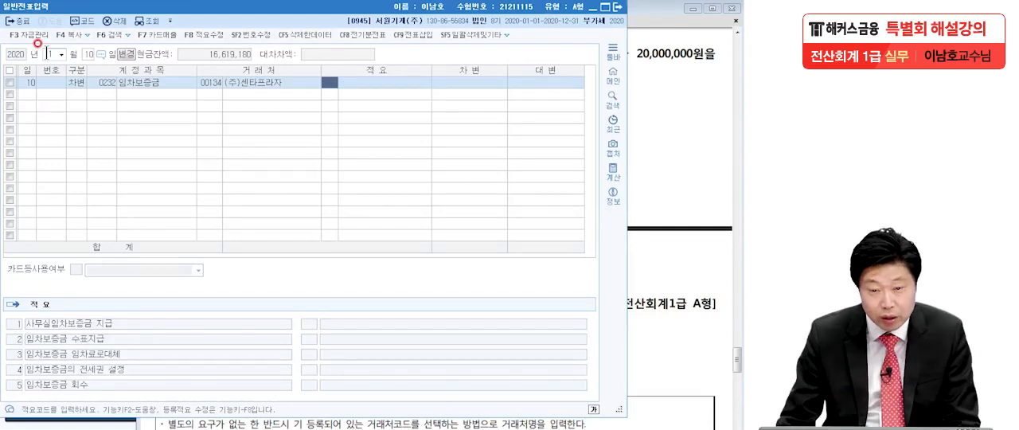
{"action": "left_click", "coordinate": [451, 82]}
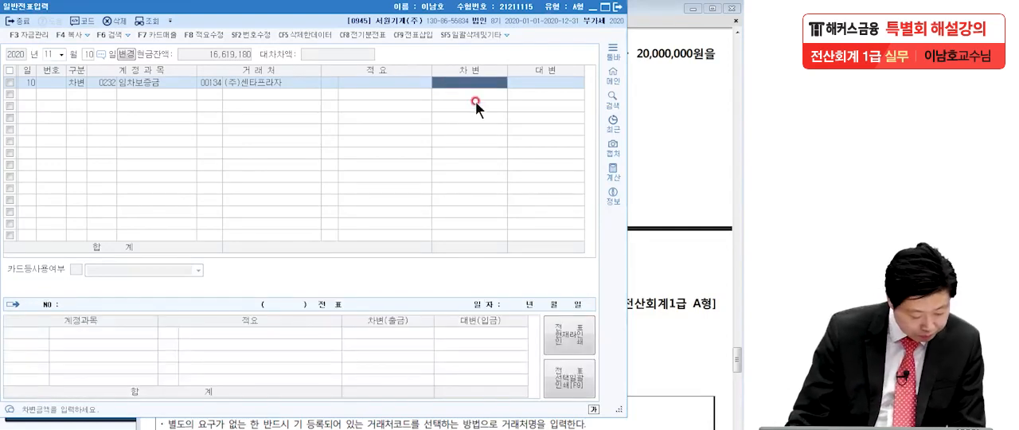
{"action": "type", "text": "20,"}
{"action": "type", "text": "000,000"}
{"action": "key", "text": "Return"}
Step: Enter a credit (대변) line for 당좌예금 (0102) with the balancing 20,000,000 of the 11월 10일 voucher
{"action": "type", "text": "4"}
{"action": "key", "text": "Return"}
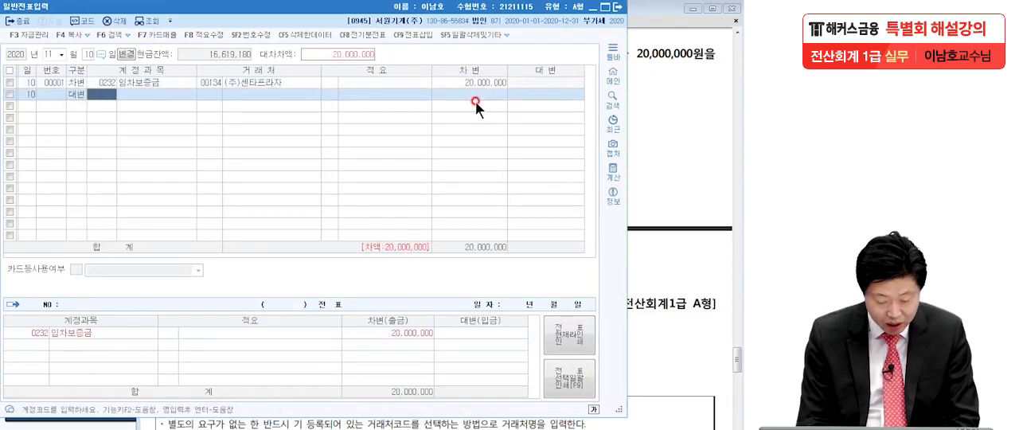
{"action": "type", "text": "당좌"}
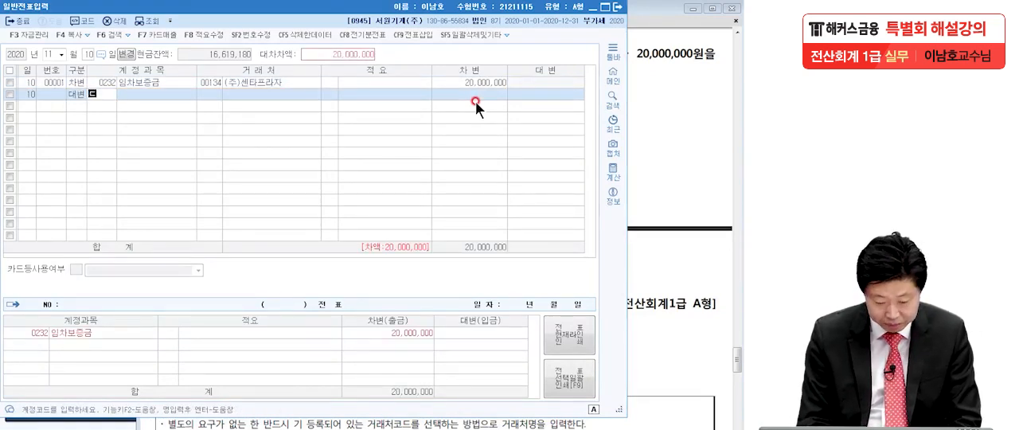
{"action": "key", "text": "Return"}
{"action": "key", "text": "Return"}
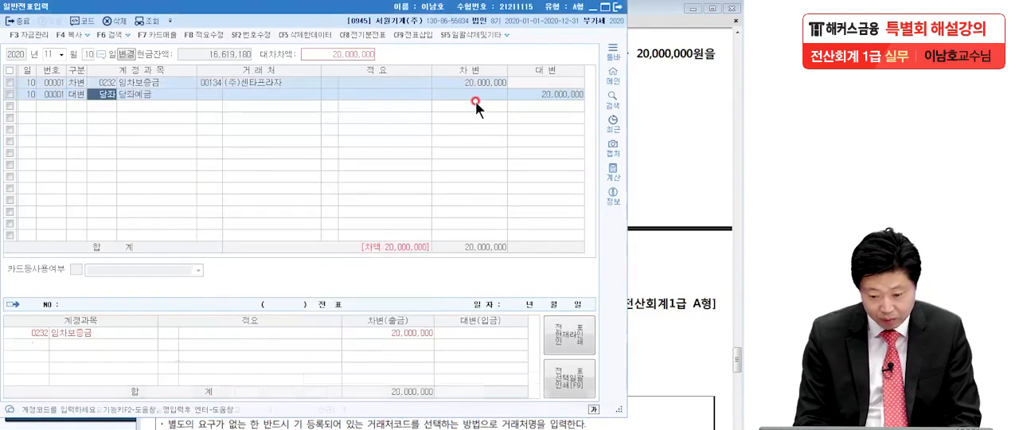
Step: Close 일반전표입력 and bring problem 3's transaction [1] with its cash receipt into view in the exam PDF
{"action": "left_click", "coordinate": [686, 164]}
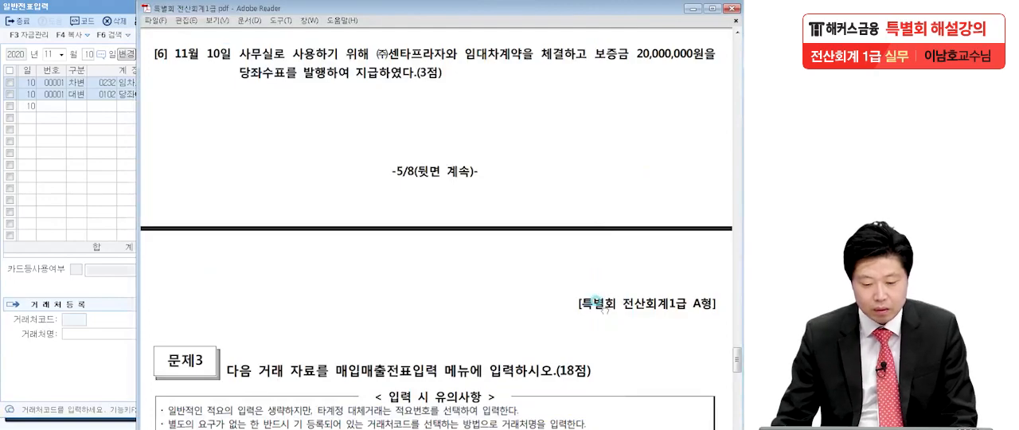
{"action": "left_click", "coordinate": [64, 9]}
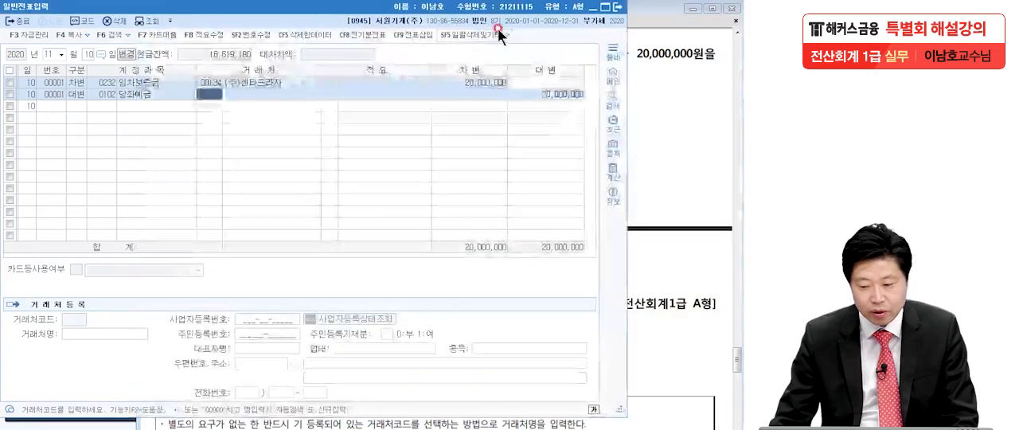
{"action": "left_click", "coordinate": [618, 7]}
{"action": "left_click_drag", "start_coordinate": [535, 82], "coordinate": [535, 69]}
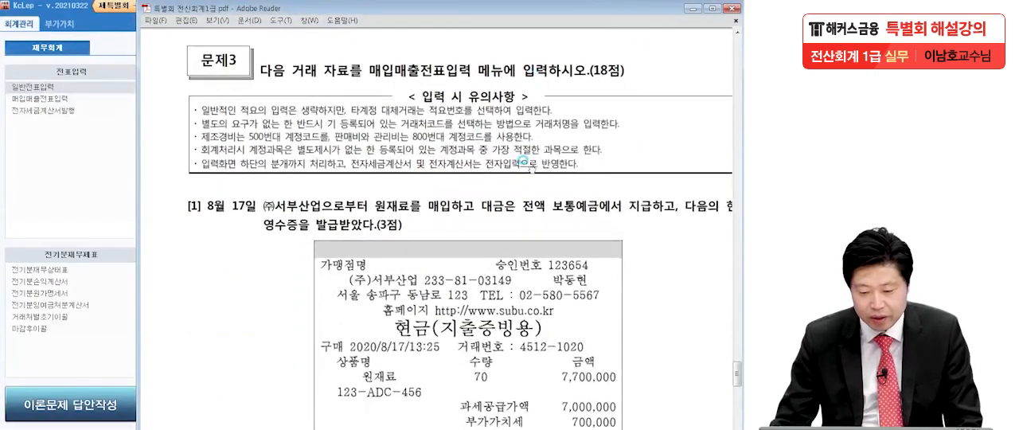
{"action": "left_click_drag", "start_coordinate": [523, 158], "coordinate": [497, 158]}
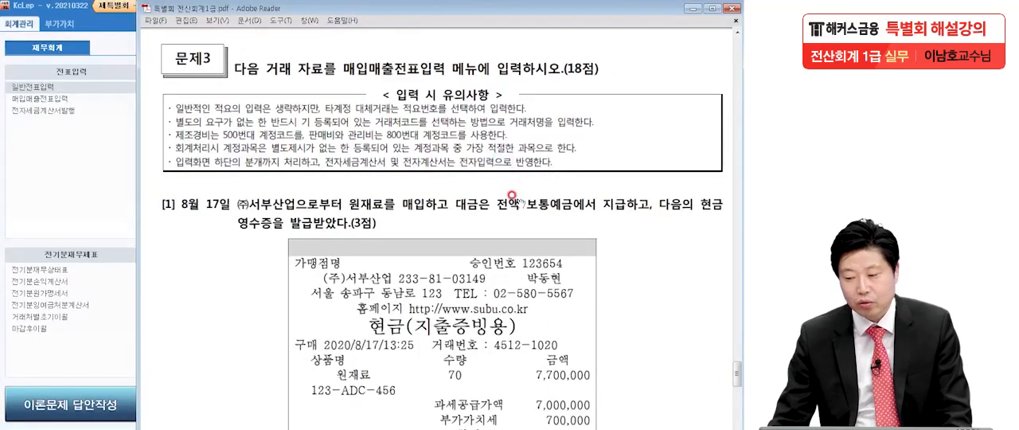
{"action": "left_click_drag", "start_coordinate": [511, 285], "coordinate": [498, 129]}
{"action": "left_click", "coordinate": [2, 167]}
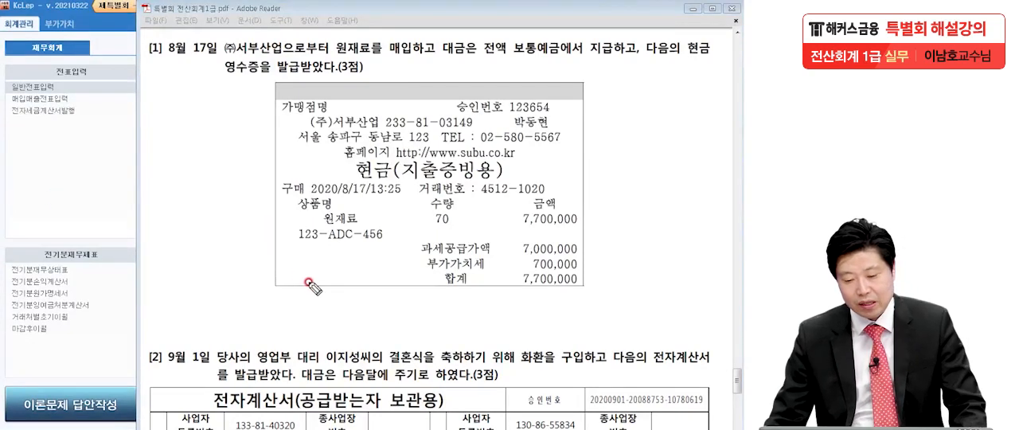
Step: Read transaction [1], underlining 원재료를 and 현금영수증을 and circling the 부가가치세 amount of 700,000 on the receipt
{"action": "left_click_drag", "start_coordinate": [434, 58], "coordinate": [438, 58]}
{"action": "left_click", "coordinate": [641, 59]}
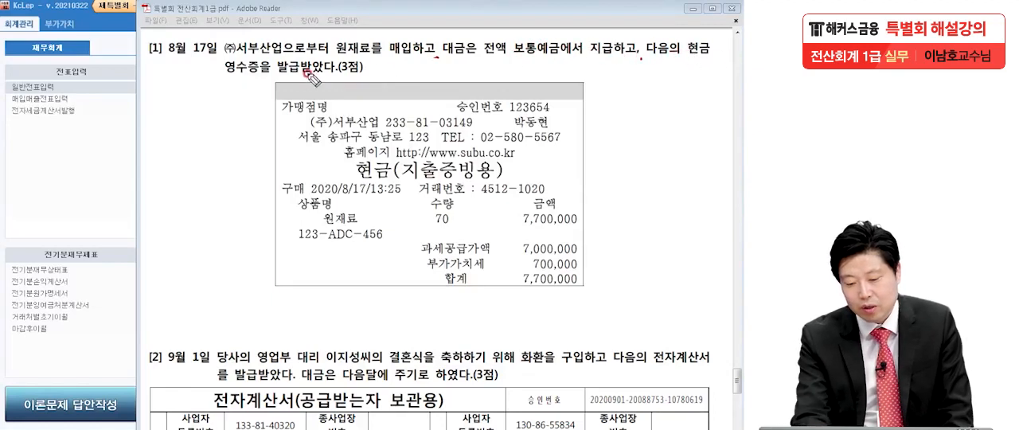
{"action": "left_click_drag", "start_coordinate": [689, 59], "coordinate": [724, 57]}
{"action": "left_click_drag", "start_coordinate": [210, 78], "coordinate": [384, 55]}
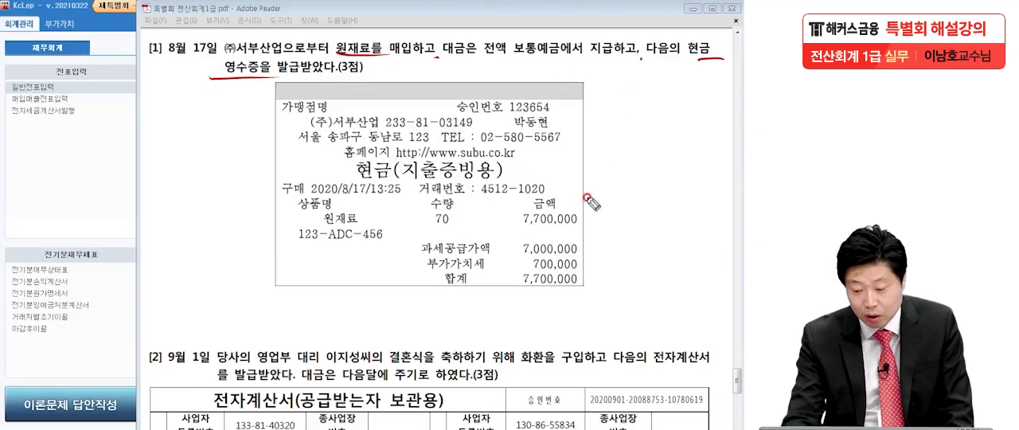
{"action": "left_click_drag", "start_coordinate": [589, 270], "coordinate": [594, 278]}
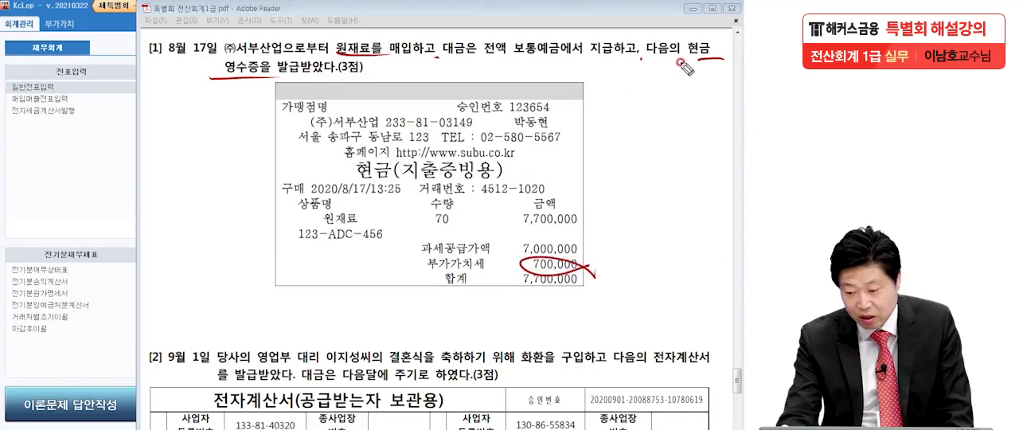
{"action": "left_click_drag", "start_coordinate": [221, 85], "coordinate": [269, 90]}
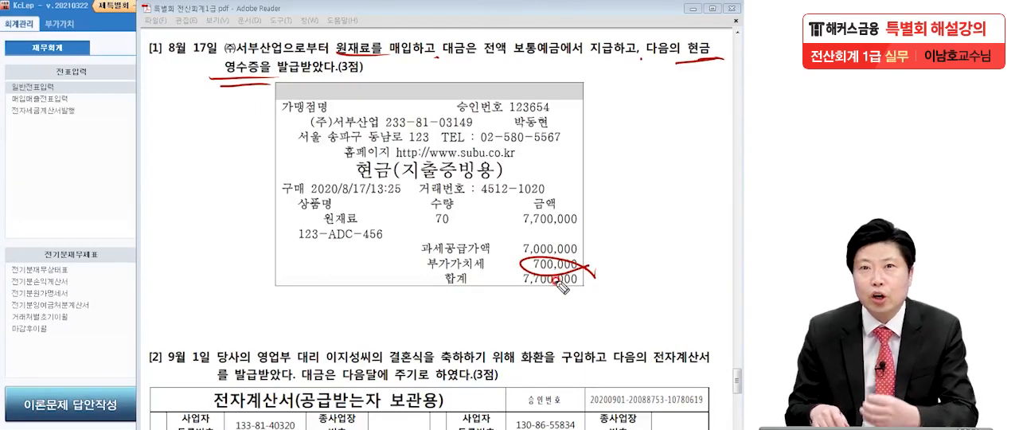
Step: Write and circle type code 61 beside transaction [1], circle 원재료 and 보통예금, and clear all the pen marks
{"action": "mouse_move", "coordinate": [106, 130]}
{"action": "left_mouse_down"}
{"action": "mouse_move", "coordinate": [95, 165]}
{"action": "mouse_move", "coordinate": [118, 179]}
{"action": "left_mouse_up"}
{"action": "left_click_drag", "start_coordinate": [142, 109], "coordinate": [123, 235]}
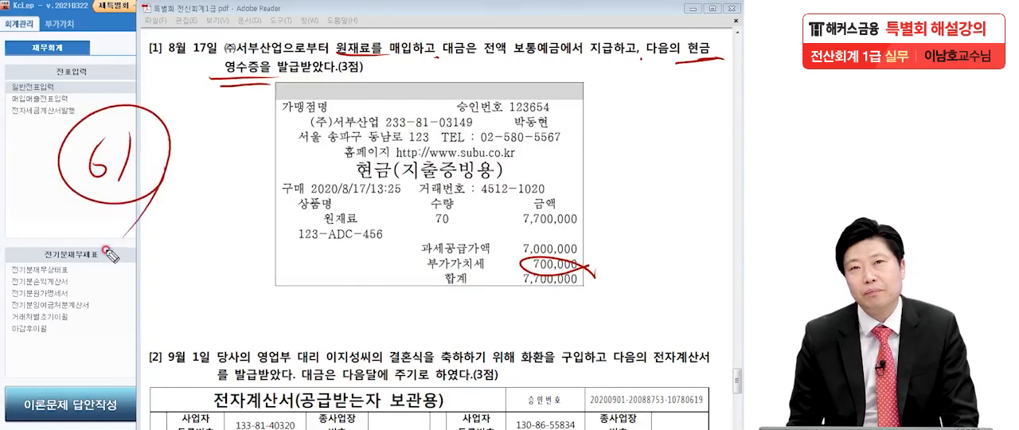
{"action": "mouse_move", "coordinate": [359, 35]}
{"action": "left_mouse_down"}
{"action": "mouse_move", "coordinate": [376, 75]}
{"action": "mouse_move", "coordinate": [323, 103]}
{"action": "left_mouse_up"}
{"action": "left_click_drag", "start_coordinate": [551, 38], "coordinate": [497, 95]}
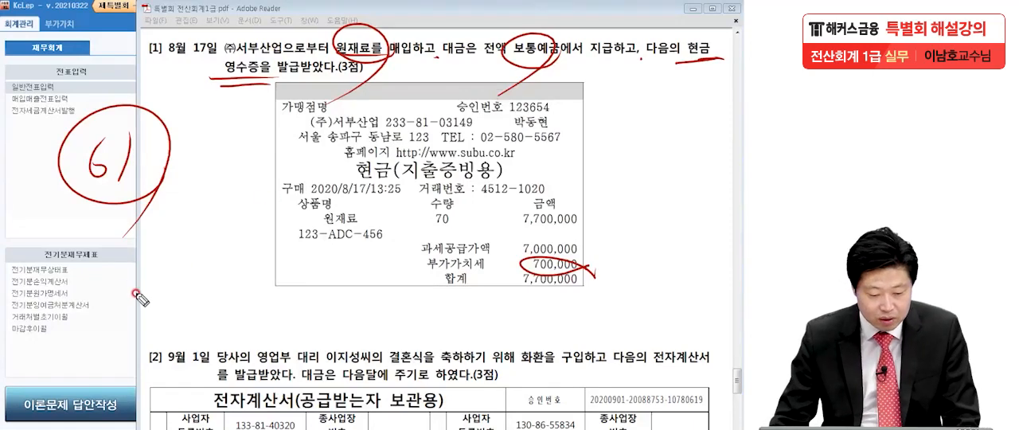
{"action": "key", "text": "Escape"}
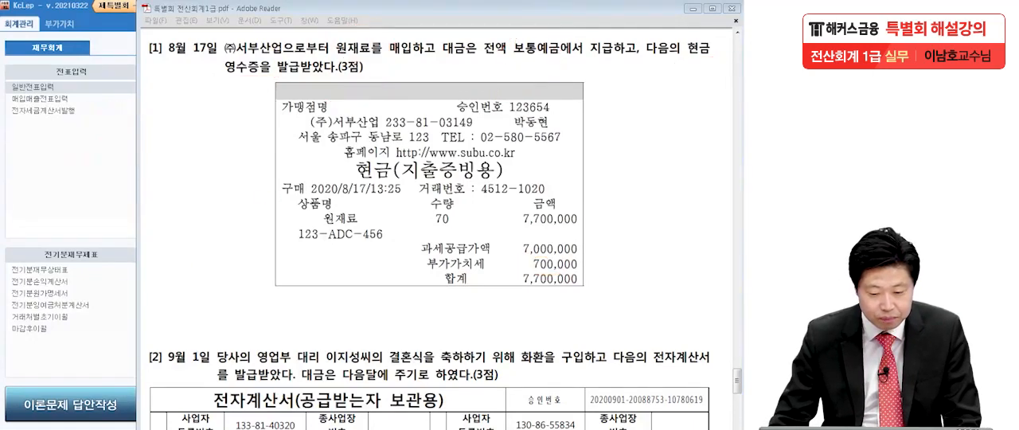
Step: Open 매입매출전표입력 and start a line dated 08월 17일 with the purchase type 61 (현과)
{"action": "left_click", "coordinate": [48, 101]}
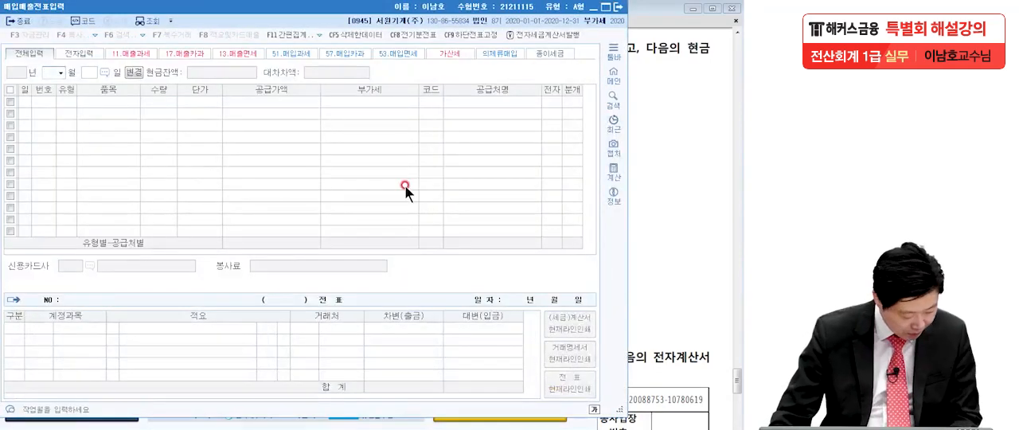
{"action": "type", "text": "08"}
{"action": "key", "text": "Return"}
{"action": "type", "text": "17"}
{"action": "key", "text": "Return"}
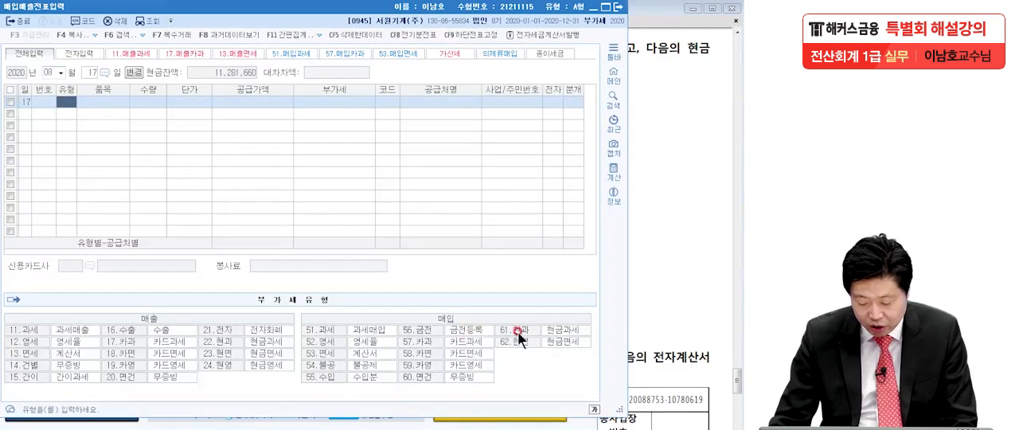
{"action": "type", "text": "61"}
{"action": "key", "text": "Return"}
{"action": "key", "text": "Return"}
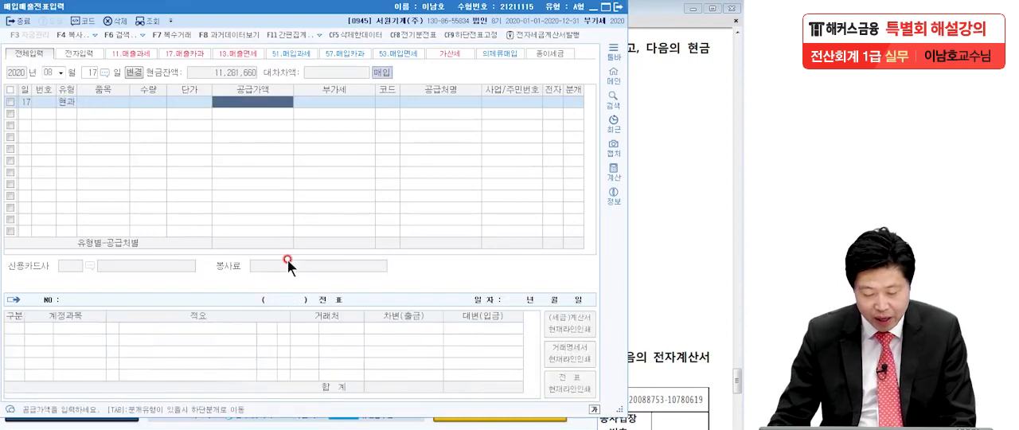
Step: Check the receipt total in the exam PDF and enter 7,700,000 as the 공급가액 of the 현과 line
{"action": "left_click", "coordinate": [651, 183]}
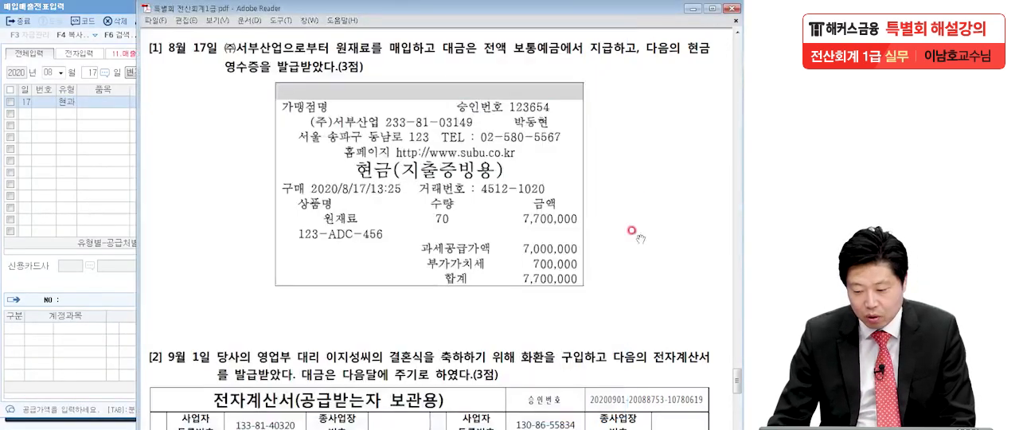
{"action": "left_click", "coordinate": [63, 167]}
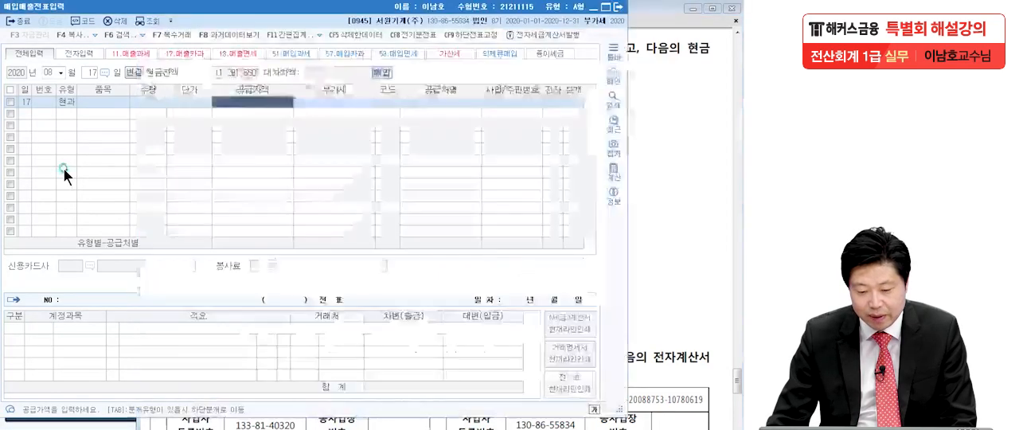
{"action": "type", "text": "7,700,000"}
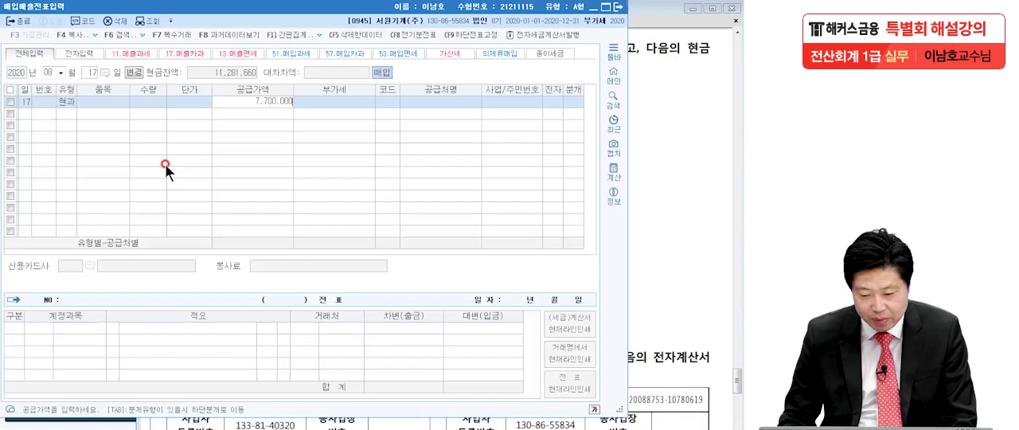
{"action": "key", "text": "Return"}
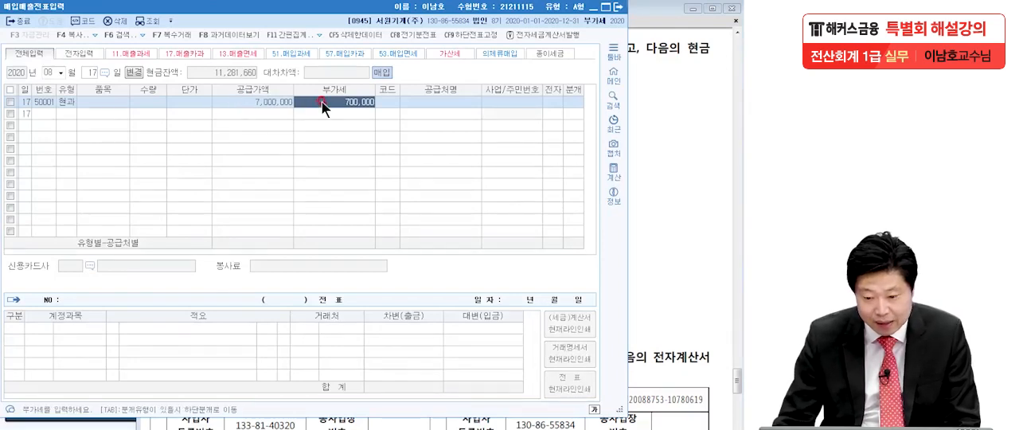
Step: Assign (주)서부산업 as the supplier, set 분개 to 3 (혼합) and keep the 부가세대급금 and 원재료 debit lines
{"action": "left_click", "coordinate": [386, 103]}
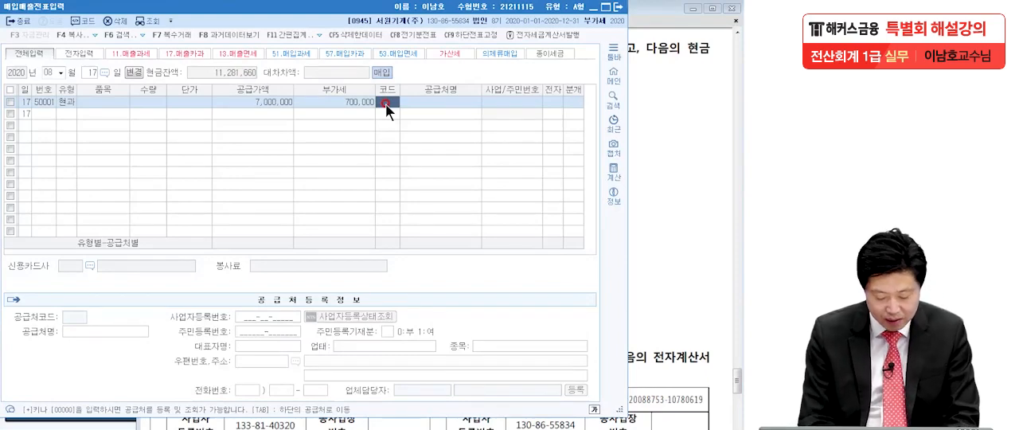
{"action": "type", "text": "서부"}
{"action": "key", "text": "Return"}
{"action": "key", "text": "Return"}
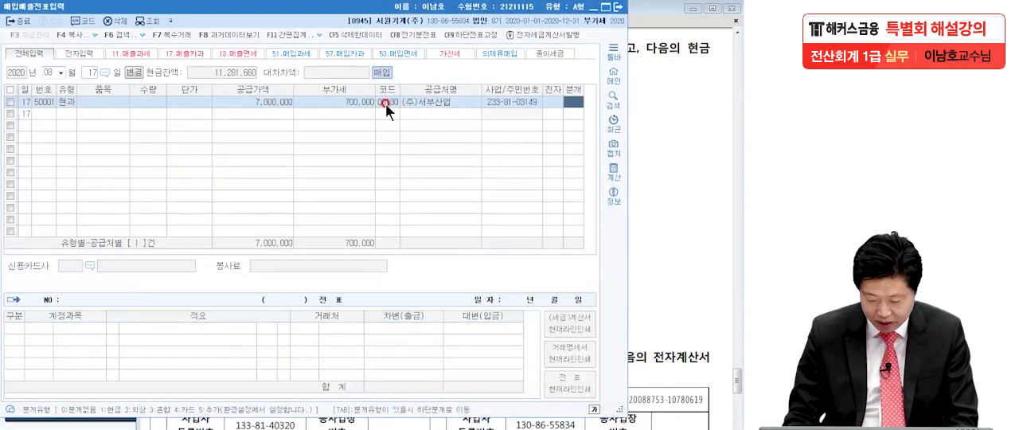
{"action": "type", "text": "3"}
{"action": "key", "text": "Return"}
{"action": "key", "text": "Return"}
Step: Add a credit (대변) line for 보통예금 (0103) with the balancing 7,700,000 to the 8월 17일 journal entry
{"action": "key", "text": "Return"}
{"action": "key", "text": "Return"}
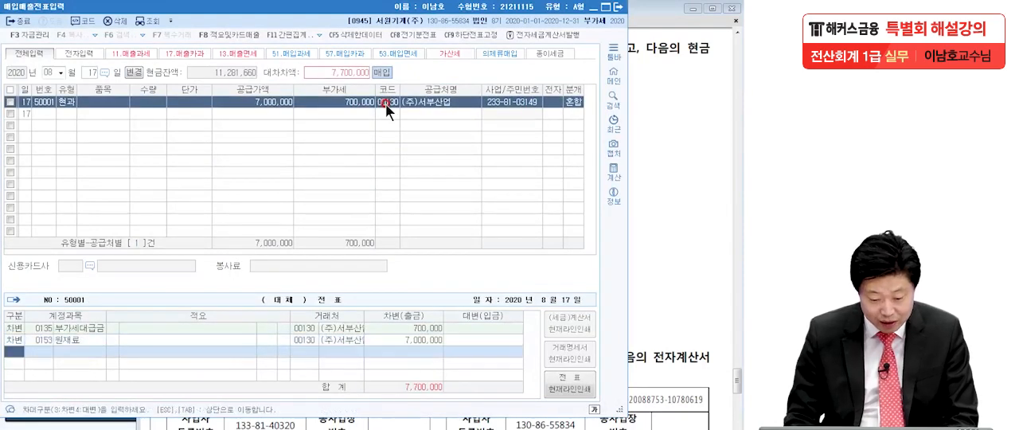
{"action": "type", "text": "4"}
{"action": "key", "text": "Return"}
{"action": "type", "text": "보통"}
{"action": "key", "text": "Return"}
{"action": "key", "text": "Return"}
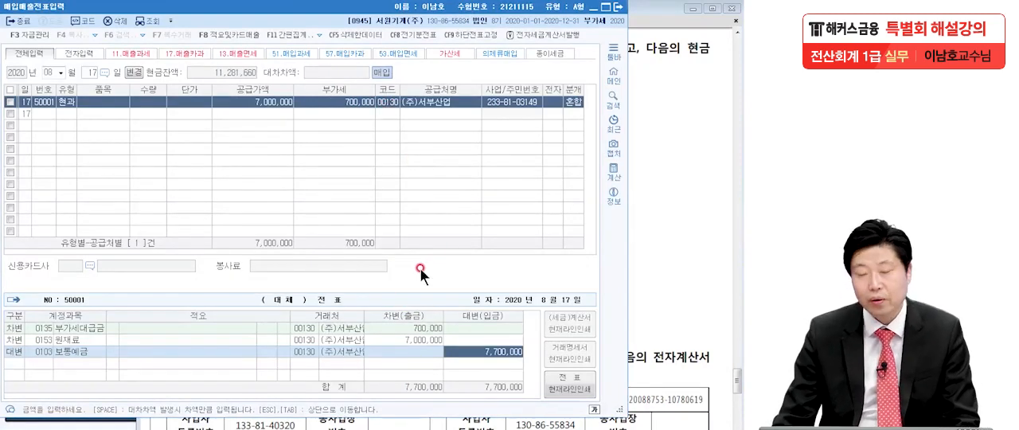
Step: Study transaction [2] of 9월 1일 in the exam PDF, marking 계산서, 화환, 영업부 and the payment terms, and jot down type 53
{"action": "left_click", "coordinate": [683, 269]}
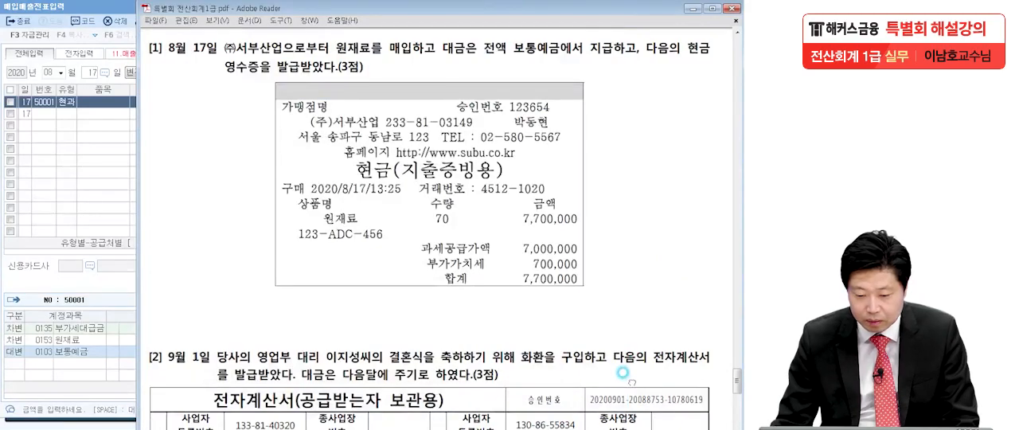
{"action": "scroll", "coordinate": [621, 351], "scroll_direction": "down", "scroll_amount": 5}
{"action": "scroll", "coordinate": [618, 307], "scroll_direction": "down", "scroll_amount": 3}
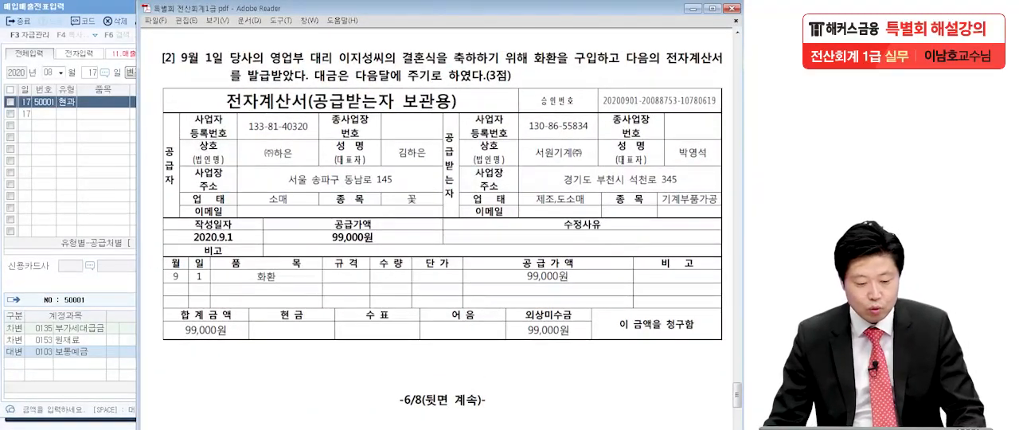
{"action": "left_click", "coordinate": [12, 234]}
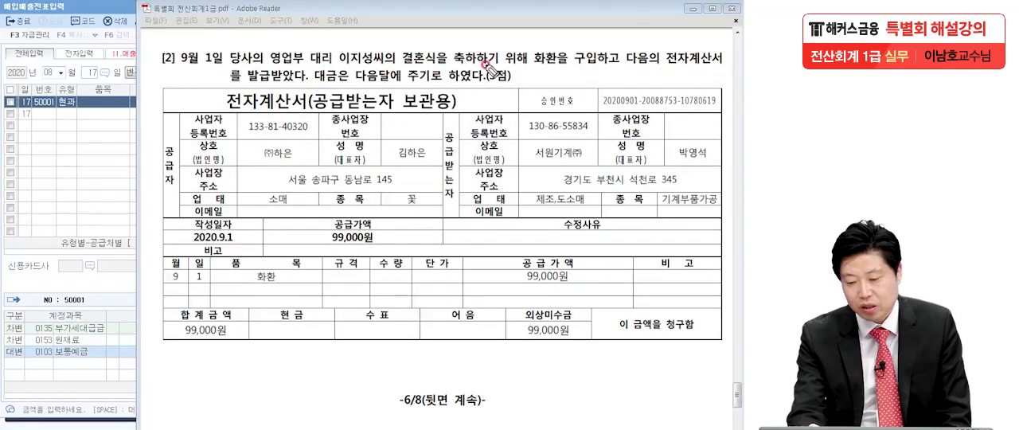
{"action": "left_click_drag", "start_coordinate": [558, 69], "coordinate": [536, 70]}
{"action": "left_click_drag", "start_coordinate": [723, 79], "coordinate": [725, 82]}
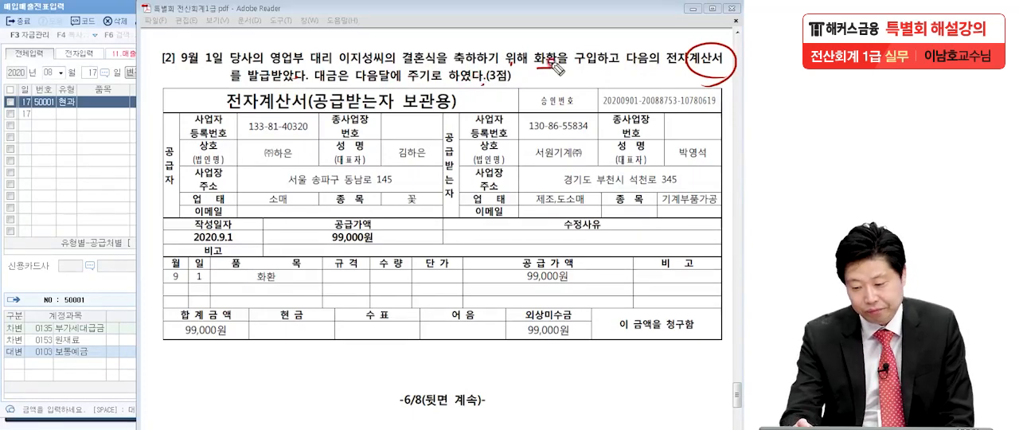
{"action": "left_click_drag", "start_coordinate": [537, 70], "coordinate": [563, 70]}
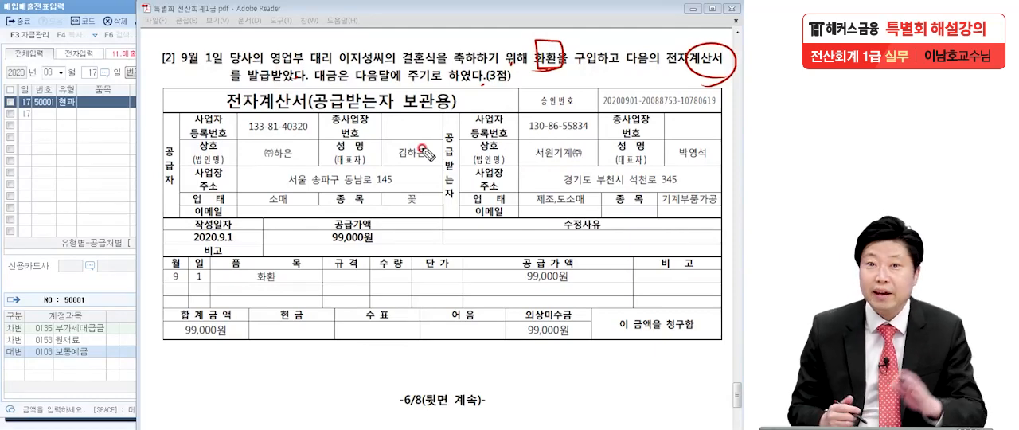
{"action": "mouse_move", "coordinate": [291, 116]}
{"action": "left_mouse_down"}
{"action": "mouse_move", "coordinate": [267, 79]}
{"action": "mouse_move", "coordinate": [307, 128]}
{"action": "mouse_move", "coordinate": [288, 137]}
{"action": "left_mouse_up"}
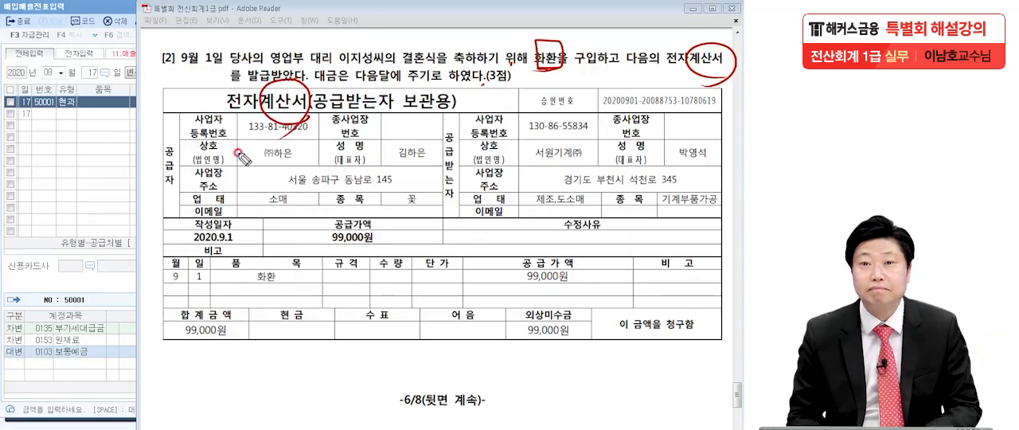
{"action": "mouse_move", "coordinate": [60, 116]}
{"action": "left_mouse_down"}
{"action": "mouse_move", "coordinate": [45, 129]}
{"action": "mouse_move", "coordinate": [38, 170]}
{"action": "mouse_move", "coordinate": [80, 162]}
{"action": "mouse_move", "coordinate": [125, 125]}
{"action": "mouse_move", "coordinate": [93, 242]}
{"action": "left_mouse_up"}
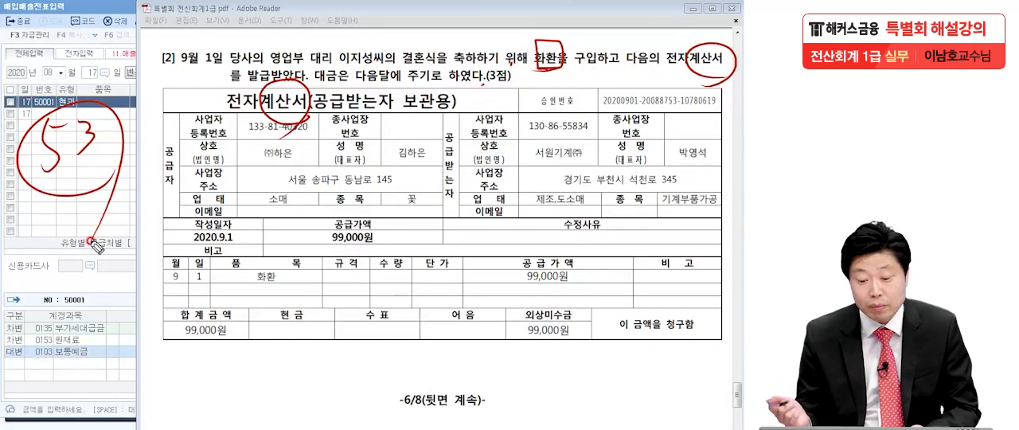
{"action": "left_click_drag", "start_coordinate": [311, 46], "coordinate": [242, 112]}
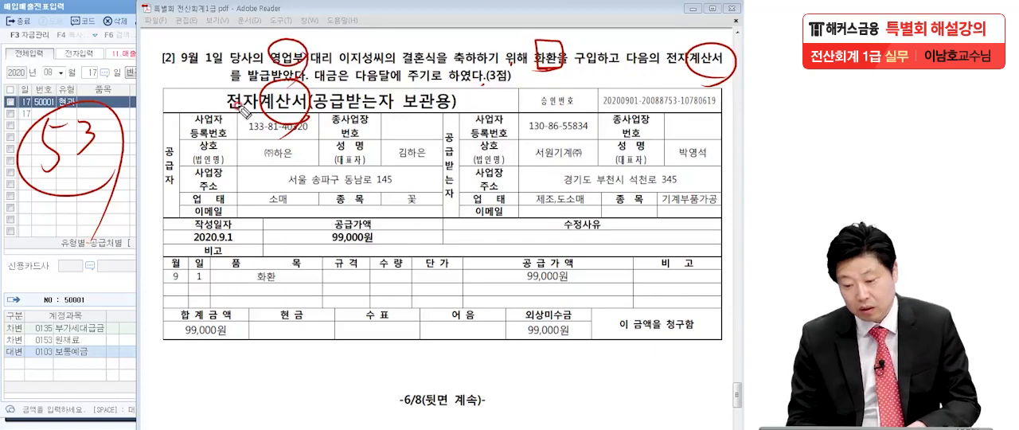
{"action": "left_click_drag", "start_coordinate": [350, 82], "coordinate": [449, 81]}
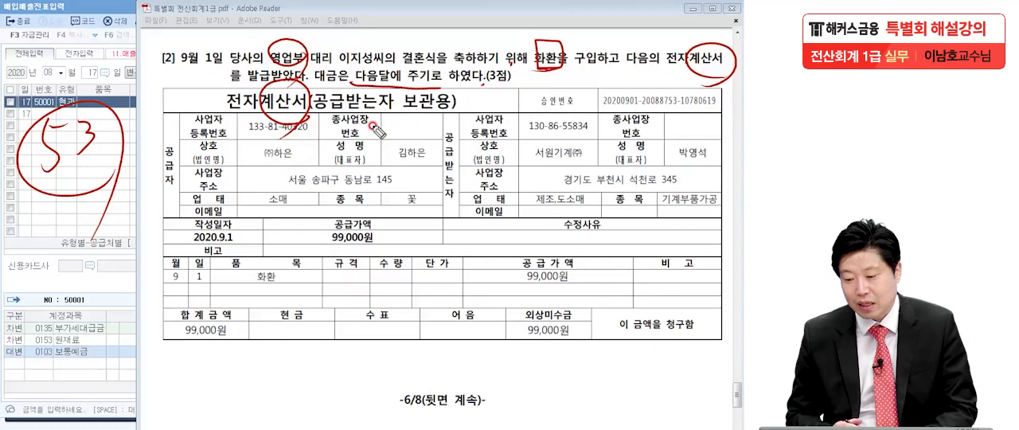
Step: Mark 전자, the 품목, 수량 and 단가 headings and the 화환 entry on the 전자계산서, and clear all pen marks
{"action": "left_click_drag", "start_coordinate": [699, 56], "coordinate": [671, 80]}
{"action": "mouse_move", "coordinate": [265, 105]}
{"action": "left_mouse_down"}
{"action": "mouse_move", "coordinate": [223, 102]}
{"action": "mouse_move", "coordinate": [225, 177]}
{"action": "left_mouse_up"}
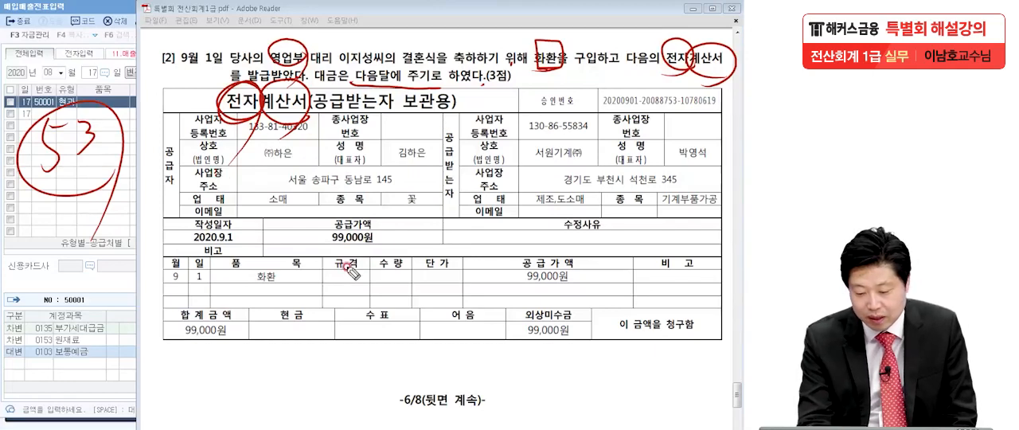
{"action": "left_click_drag", "start_coordinate": [219, 271], "coordinate": [309, 269]}
{"action": "left_click_drag", "start_coordinate": [380, 273], "coordinate": [402, 269]}
{"action": "left_click_drag", "start_coordinate": [421, 272], "coordinate": [458, 268]}
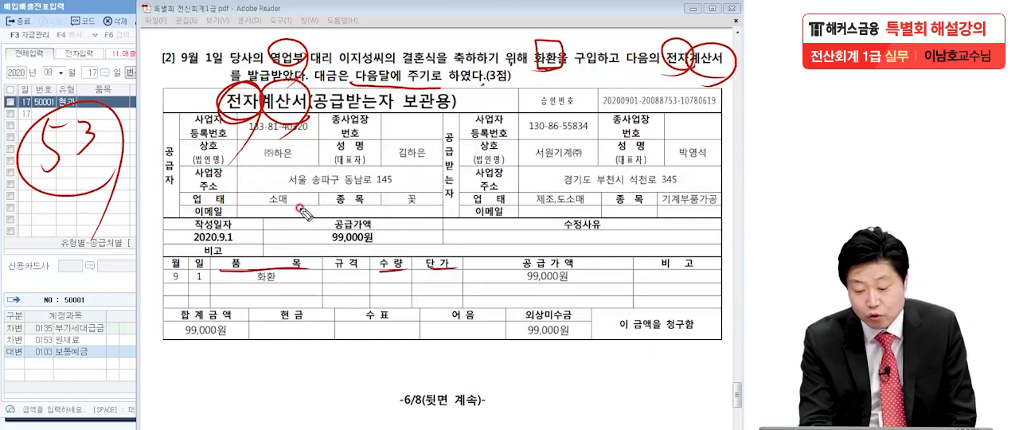
{"action": "mouse_move", "coordinate": [255, 302]}
{"action": "left_mouse_down"}
{"action": "mouse_move", "coordinate": [294, 266]}
{"action": "mouse_move", "coordinate": [247, 326]}
{"action": "left_mouse_up"}
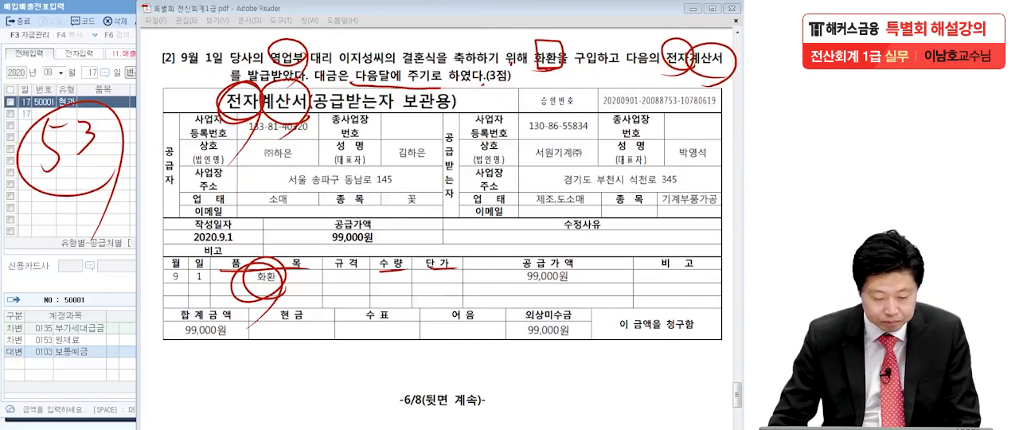
{"action": "key", "text": "Escape"}
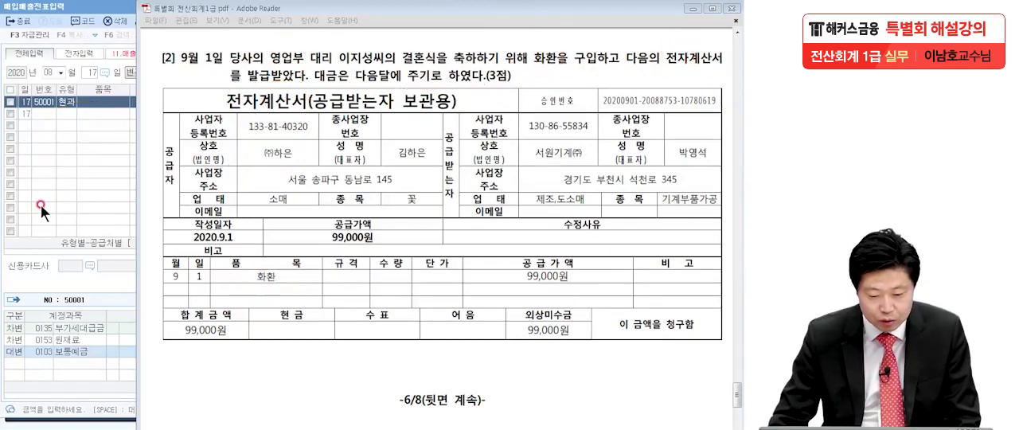
Step: Start a line dated 09월 1일 in 매입매출전표입력 with the purchase type 53 (면세)
{"action": "left_click", "coordinate": [62, 205]}
{"action": "left_click", "coordinate": [46, 72]}
{"action": "type", "text": "09"}
{"action": "key", "text": "Return"}
{"action": "type", "text": "1"}
{"action": "key", "text": "Return"}
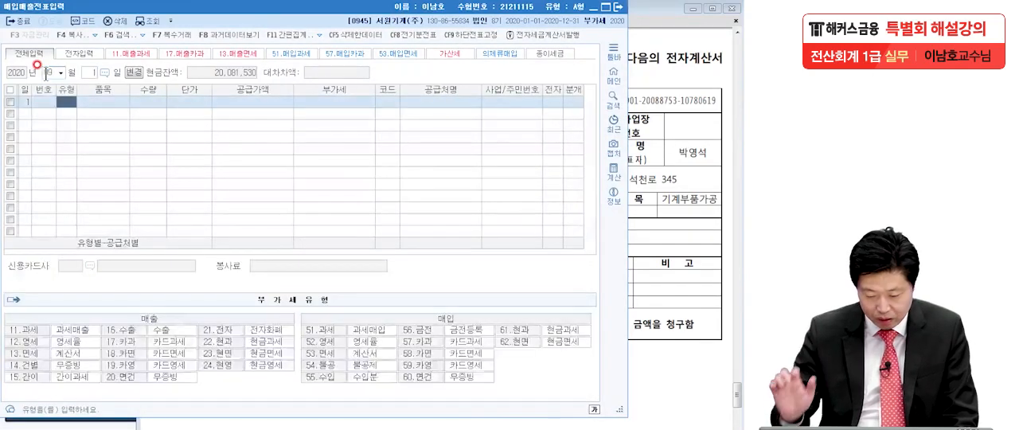
{"action": "type", "text": "13"}
{"action": "key", "text": "Return"}
{"action": "key", "text": "Return"}
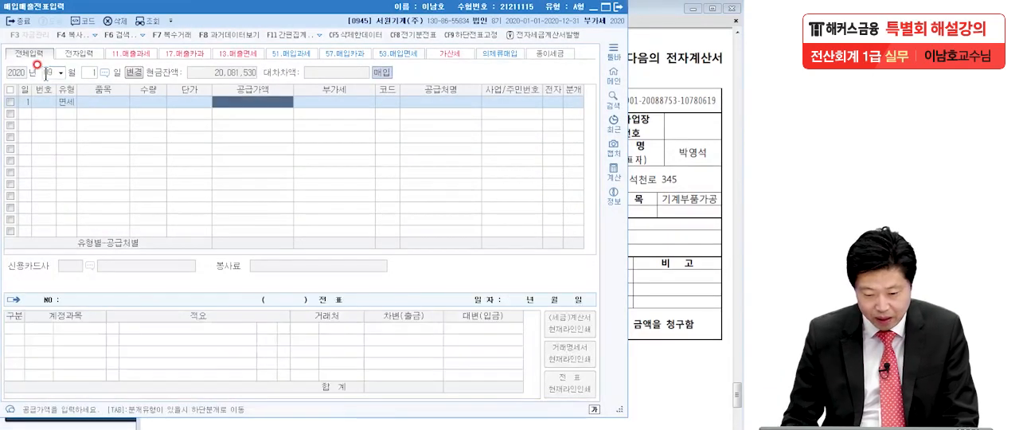
Step: Enter 화환 as the 품목 and 99,000 as the 공급가액 of the 면세 line
{"action": "left_click", "coordinate": [97, 103]}
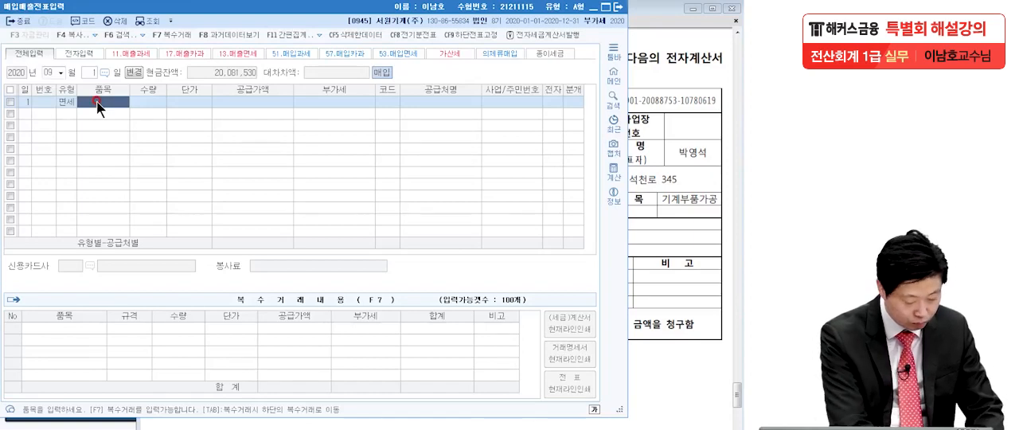
{"action": "type", "text": "화환"}
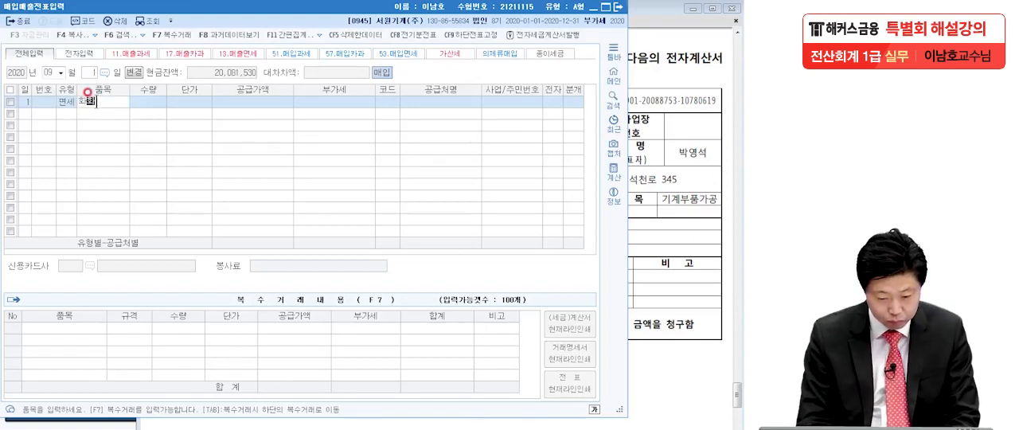
{"action": "key", "text": "Return"}
{"action": "key", "text": "Return"}
{"action": "key", "text": "Return"}
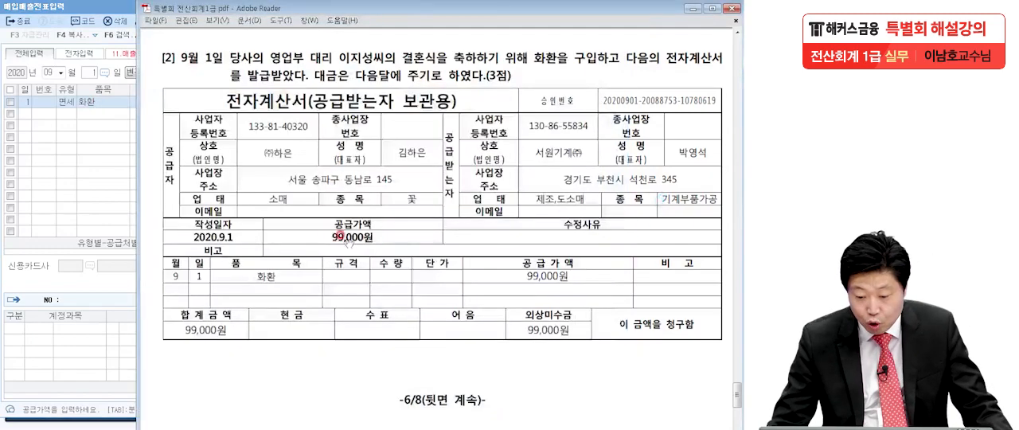
{"action": "left_click", "coordinate": [87, 146]}
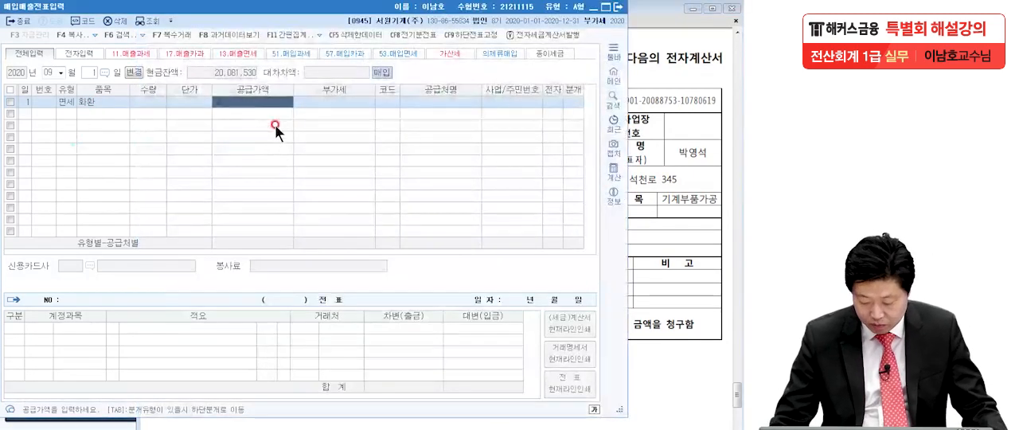
{"action": "type", "text": "99,000"}
{"action": "key", "text": "Return"}
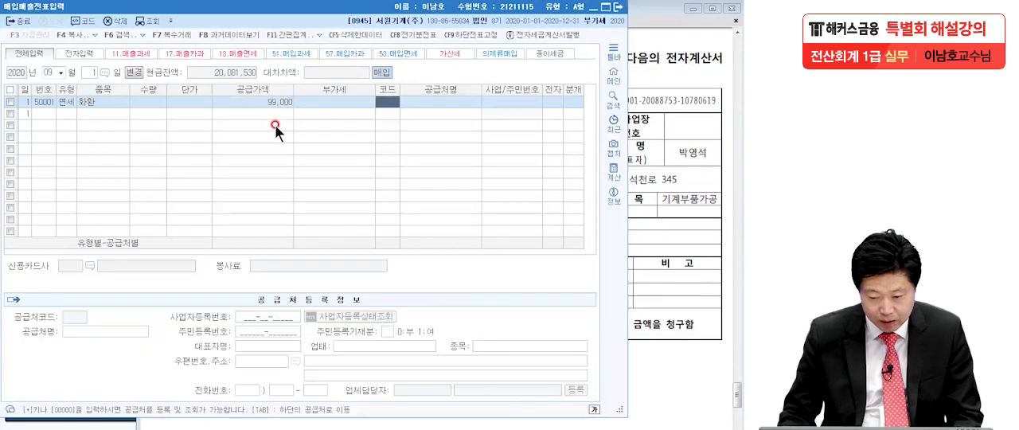
{"action": "key", "text": "Left"}
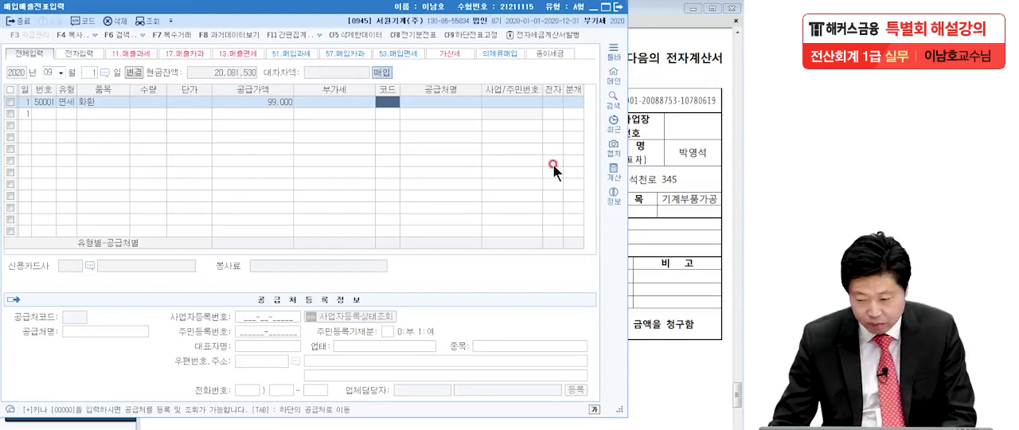
Step: Check the supplier in the exam PDF, assign (주)하은 to the 면세 line and set 전자 to 1 (여)
{"action": "key", "text": "alt+Tab"}
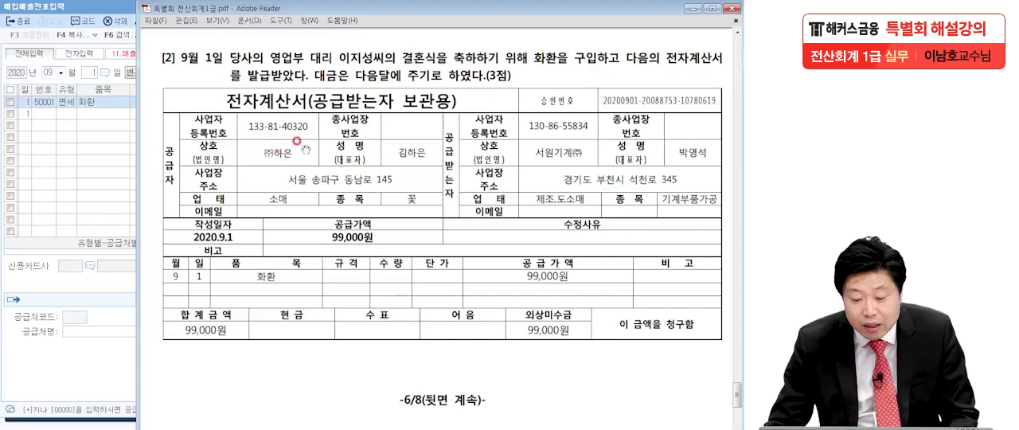
{"action": "left_click", "coordinate": [44, 188]}
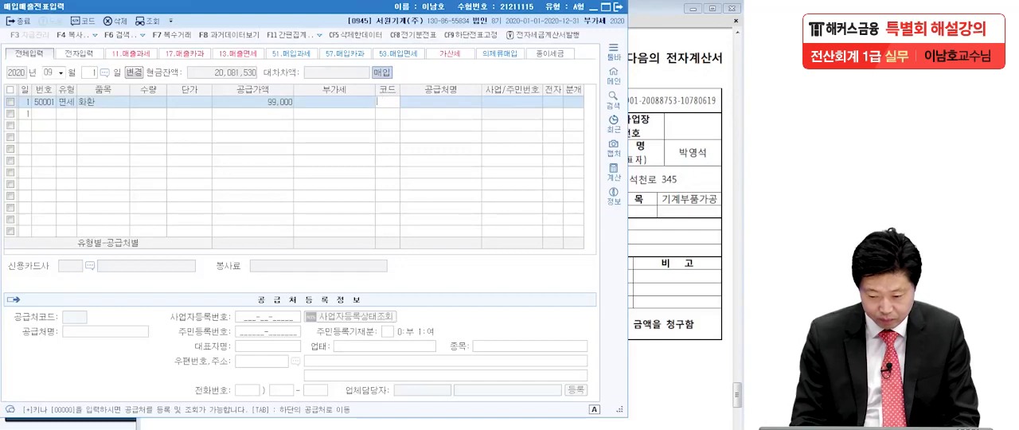
{"action": "type", "text": "하은"}
{"action": "key", "text": "Return"}
{"action": "key", "text": "Return"}
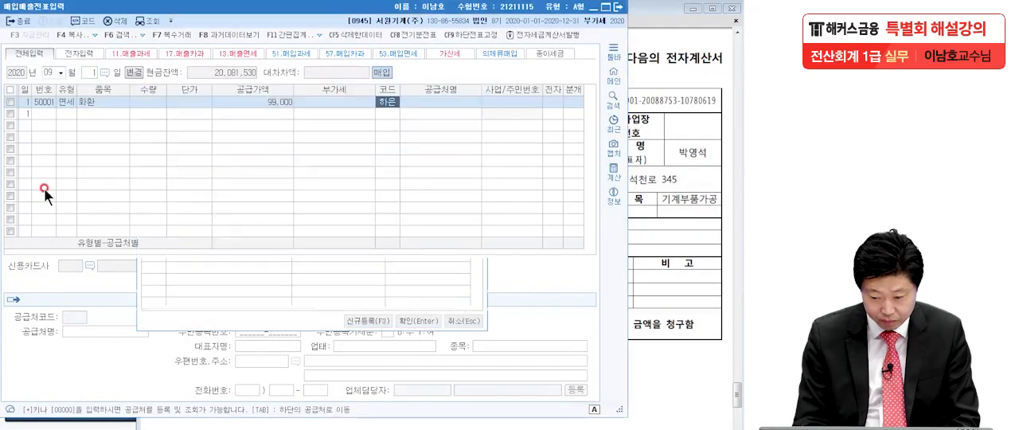
{"action": "key", "text": "Return"}
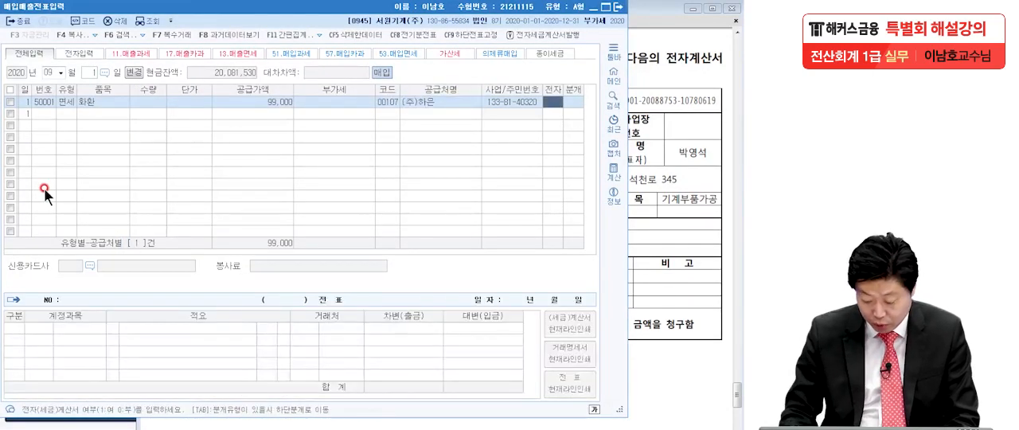
{"action": "type", "text": "1"}
{"action": "key", "text": "Return"}
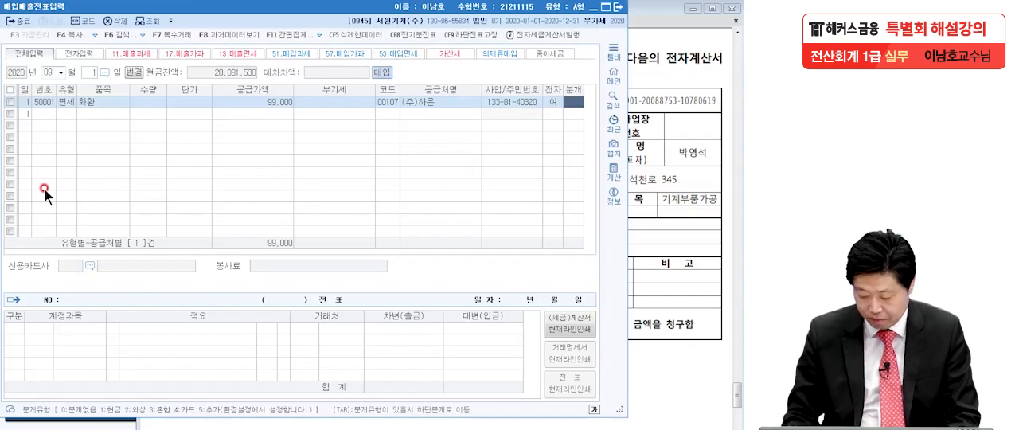
Step: Set 분개 to 3 (혼합) and change the debit account from 원재료 to the 판매관리비 account 복리후생비 (0811)
{"action": "type", "text": "3"}
{"action": "key", "text": "Return"}
{"action": "key", "text": "F2"}
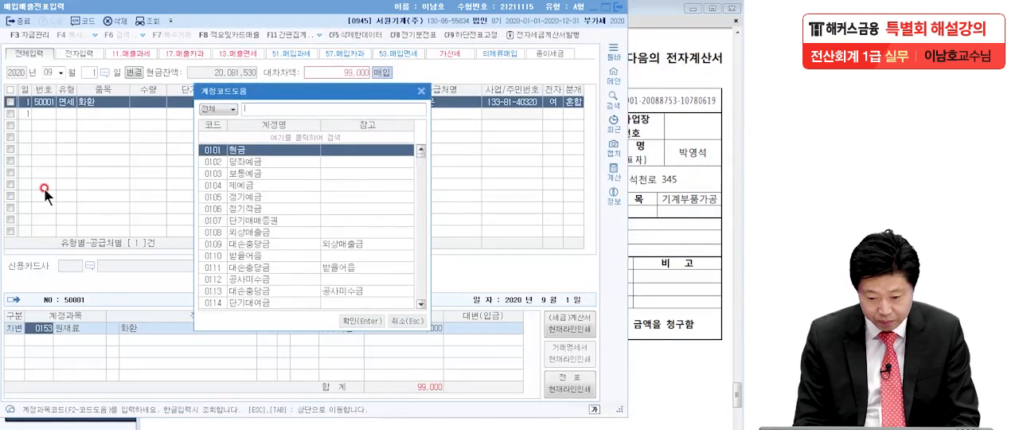
{"action": "type", "text": "복리"}
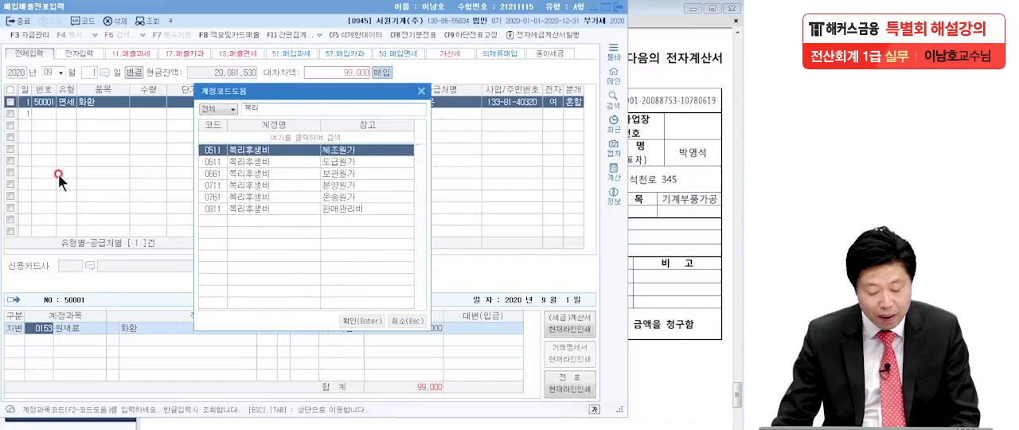
{"action": "left_click", "coordinate": [245, 209]}
{"action": "key", "text": "Return"}
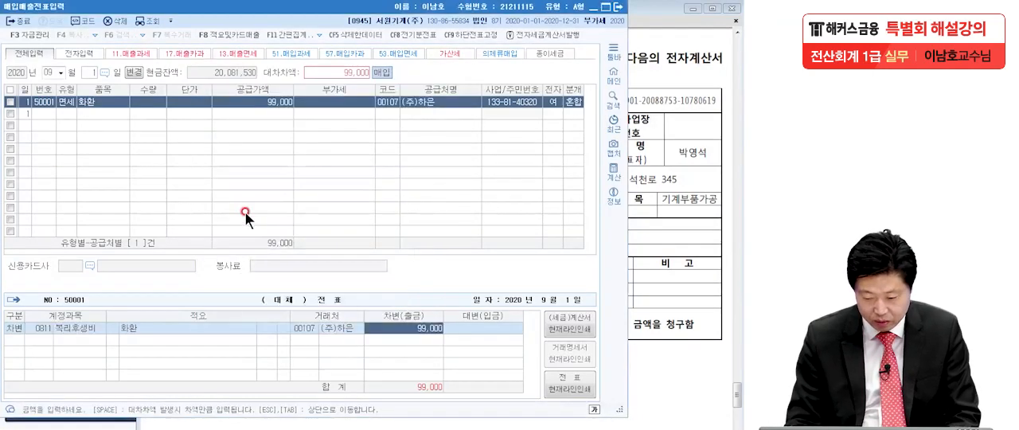
Step: Add a credit (대변) line for 미지급금 (0253) with 99,000 to the 9월 1일 journal entry
{"action": "key", "text": "4"}
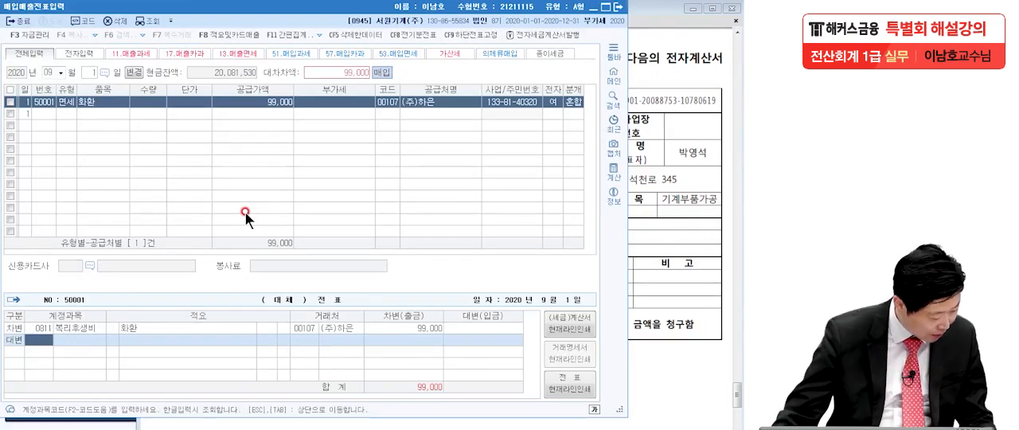
{"action": "left_click", "coordinate": [644, 233]}
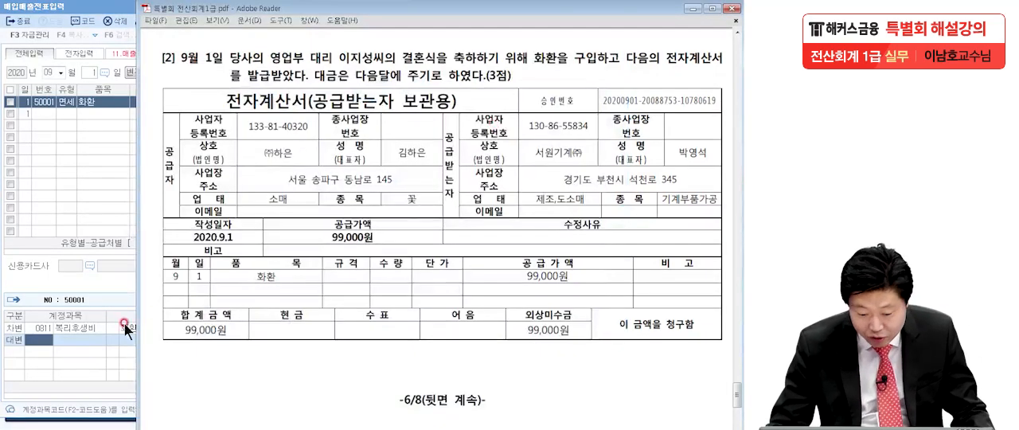
{"action": "left_click", "coordinate": [40, 339]}
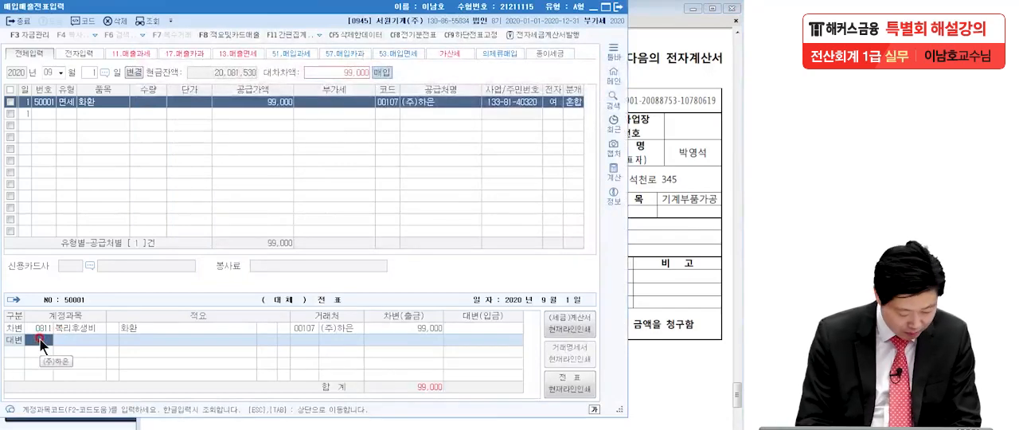
{"action": "type", "text": "미지급"}
{"action": "key", "text": "Return"}
{"action": "key", "text": "Return"}
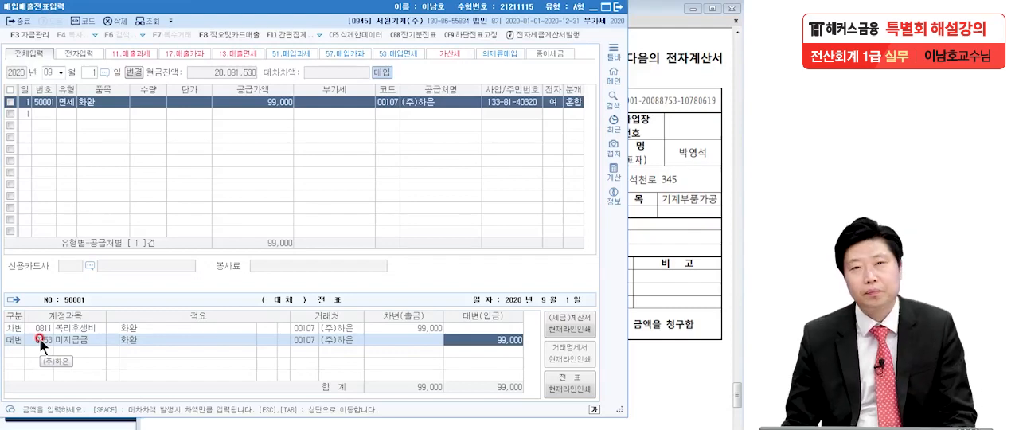
Step: Bring up transaction [3] of 10월 25일 in the exam PDF and get the pen ready for marking it
{"action": "left_click", "coordinate": [664, 329]}
{"action": "scroll", "coordinate": [627, 393], "scroll_direction": "down", "scroll_amount": 8}
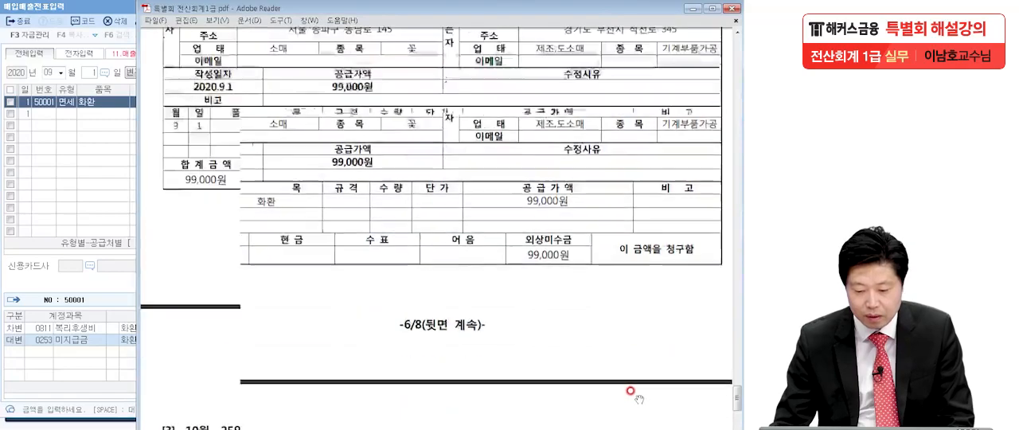
{"action": "left_click_drag", "start_coordinate": [628, 393], "coordinate": [623, 197]}
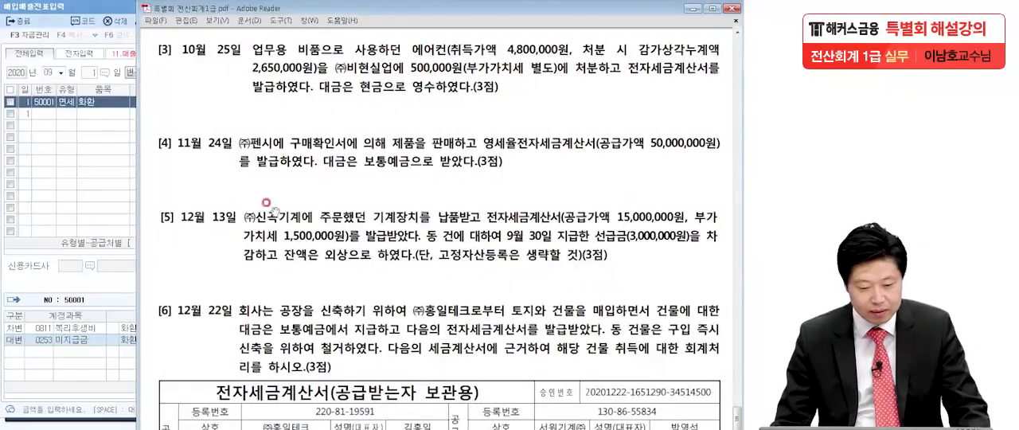
{"action": "left_click", "coordinate": [101, 229]}
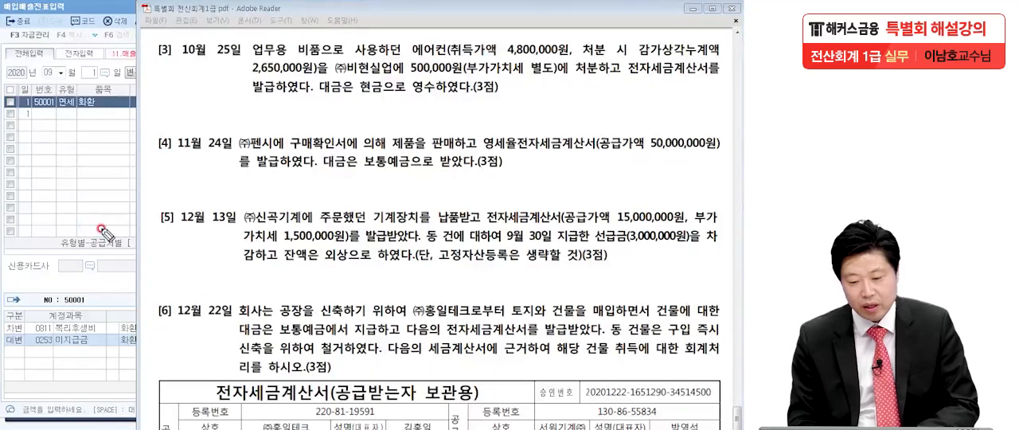
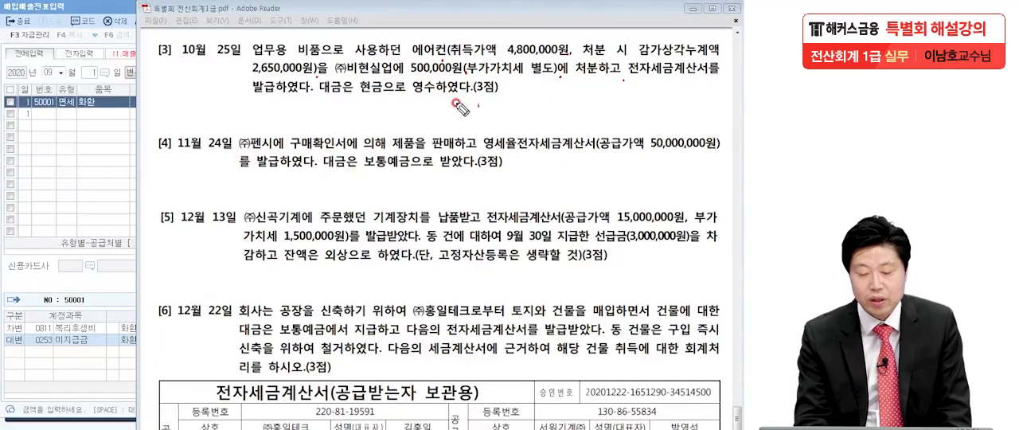
Step: Mark transaction [3] with a circle, a star and a circled 11, and underline 전자세금계산서, 4,800,000원 and 2,650,000원
{"action": "mouse_move", "coordinate": [187, 59]}
{"action": "left_mouse_down"}
{"action": "mouse_move", "coordinate": [136, 49]}
{"action": "mouse_move", "coordinate": [164, 87]}
{"action": "left_mouse_up"}
{"action": "mouse_move", "coordinate": [116, 27]}
{"action": "left_mouse_down"}
{"action": "mouse_move", "coordinate": [124, 62]}
{"action": "mouse_move", "coordinate": [101, 65]}
{"action": "mouse_move", "coordinate": [118, 38]}
{"action": "left_mouse_up"}
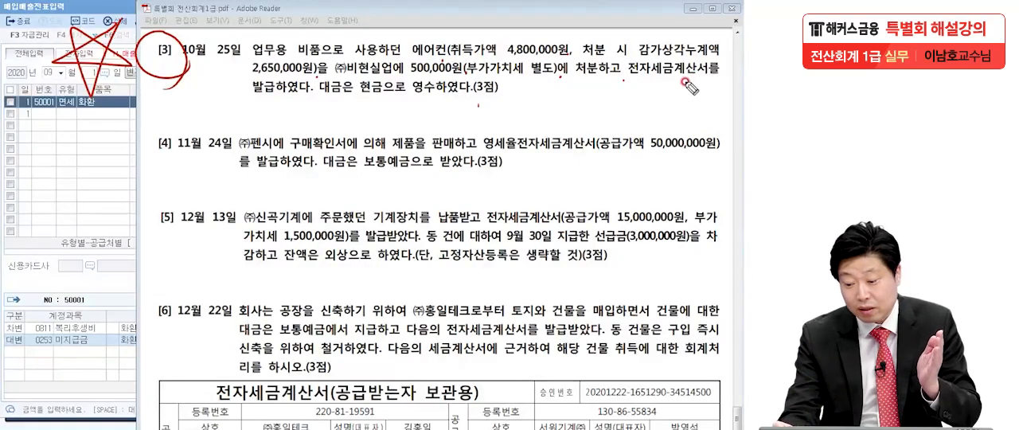
{"action": "left_click_drag", "start_coordinate": [629, 73], "coordinate": [719, 71]}
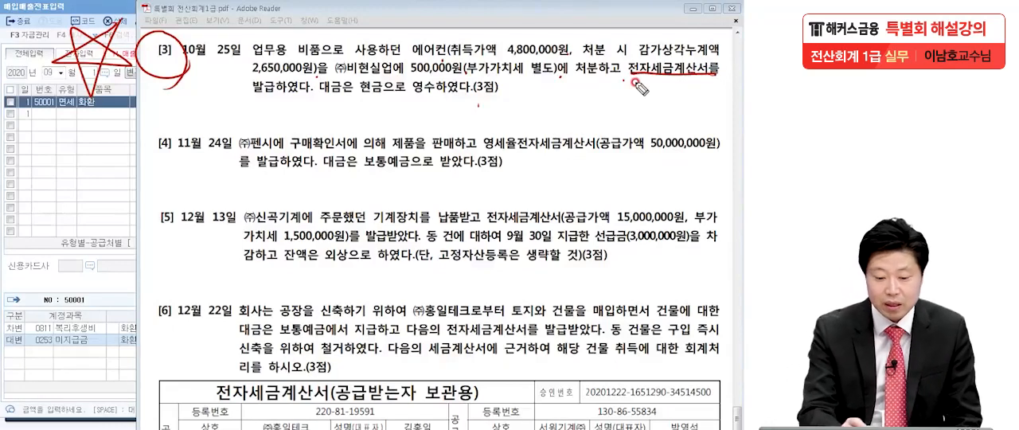
{"action": "mouse_move", "coordinate": [48, 103]}
{"action": "left_mouse_down"}
{"action": "mouse_move", "coordinate": [87, 116]}
{"action": "mouse_move", "coordinate": [51, 188]}
{"action": "left_mouse_up"}
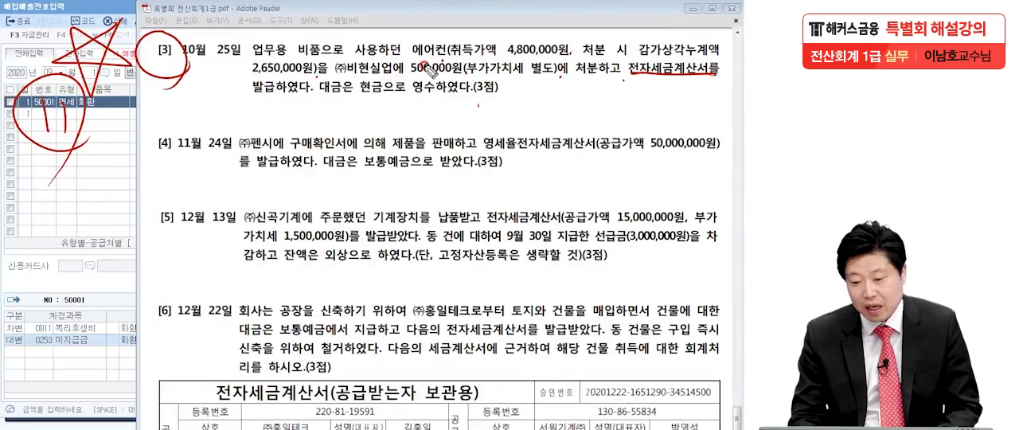
{"action": "left_click_drag", "start_coordinate": [505, 56], "coordinate": [568, 53]}
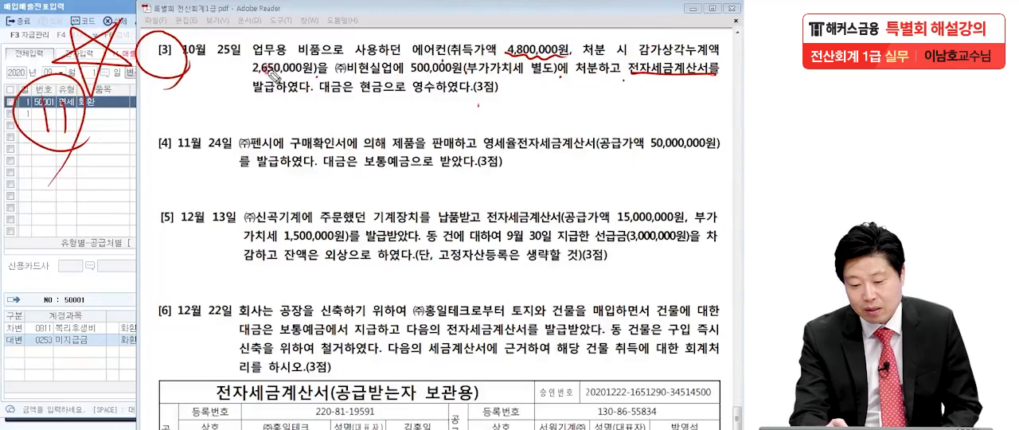
{"action": "left_click_drag", "start_coordinate": [273, 75], "coordinate": [318, 73]}
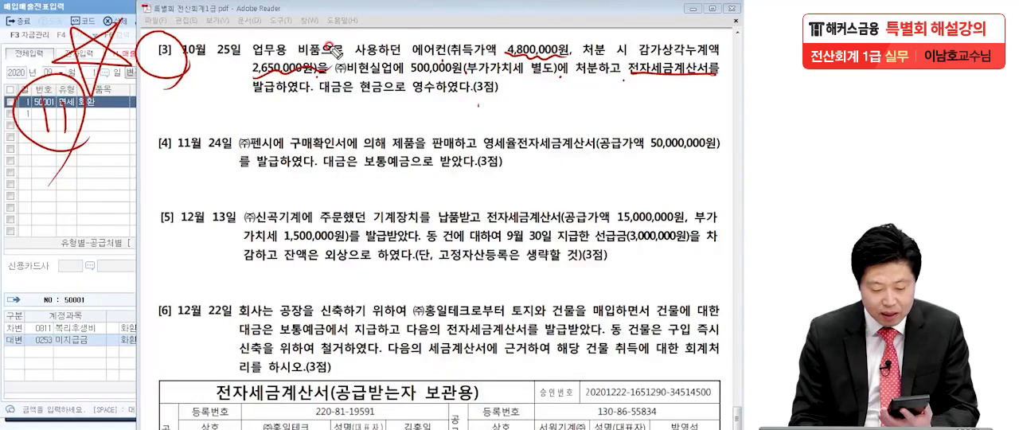
Step: Handwrite 2,150,000 with 500,000 above it, underline 500,000원 in transaction [3], and rule a line beneath the figures
{"action": "mouse_move", "coordinate": [52, 217]}
{"action": "left_mouse_down"}
{"action": "mouse_move", "coordinate": [47, 231]}
{"action": "mouse_move", "coordinate": [66, 232]}
{"action": "left_mouse_up"}
{"action": "left_click_drag", "start_coordinate": [74, 232], "coordinate": [73, 235]}
{"action": "mouse_move", "coordinate": [87, 210]}
{"action": "left_mouse_down"}
{"action": "mouse_move", "coordinate": [84, 230]}
{"action": "mouse_move", "coordinate": [103, 214]}
{"action": "mouse_move", "coordinate": [133, 231]}
{"action": "mouse_move", "coordinate": [167, 231]}
{"action": "left_mouse_up"}
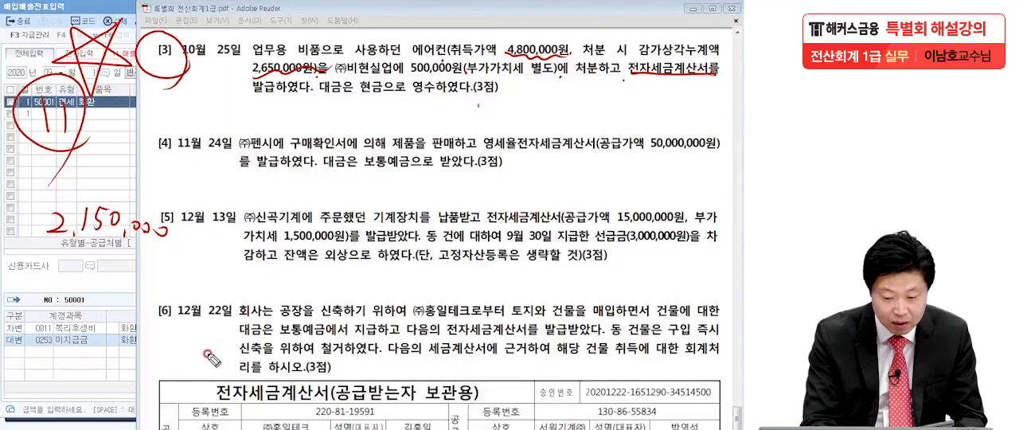
{"action": "left_click_drag", "start_coordinate": [408, 77], "coordinate": [468, 76]}
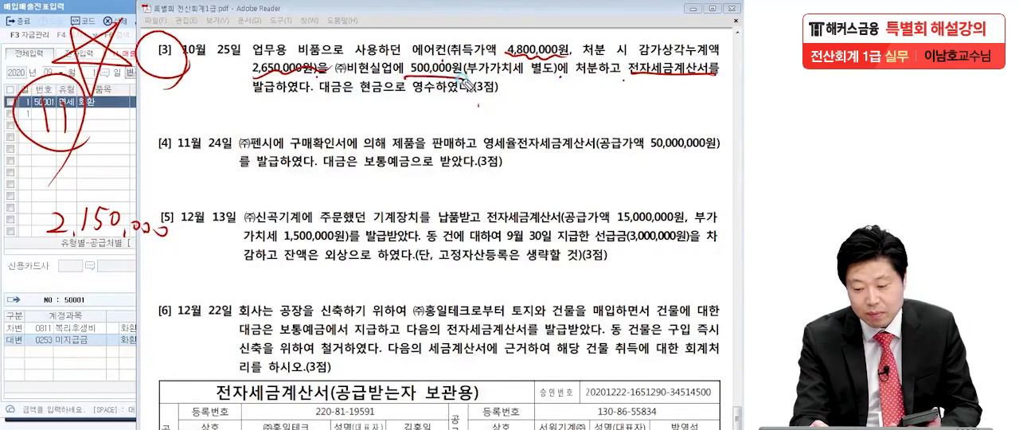
{"action": "left_click_drag", "start_coordinate": [89, 178], "coordinate": [177, 191]}
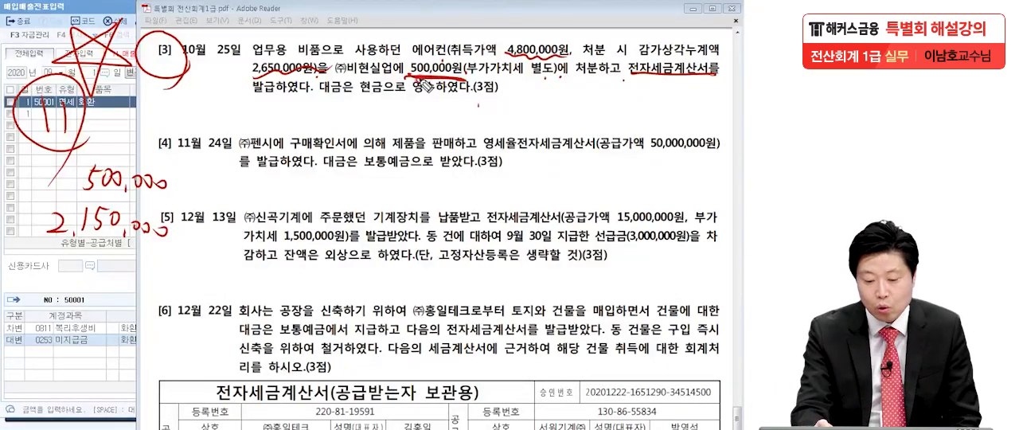
{"action": "left_click_drag", "start_coordinate": [49, 253], "coordinate": [170, 254]}
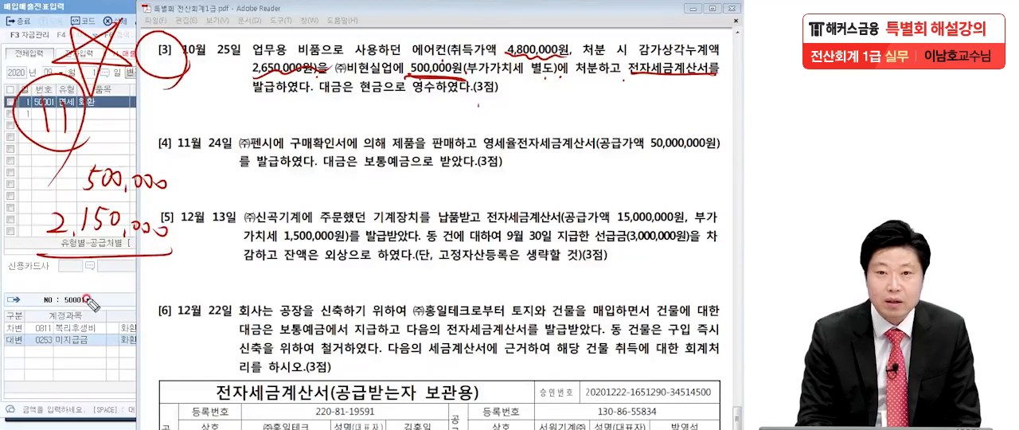
{"action": "left_click", "coordinate": [176, 257]}
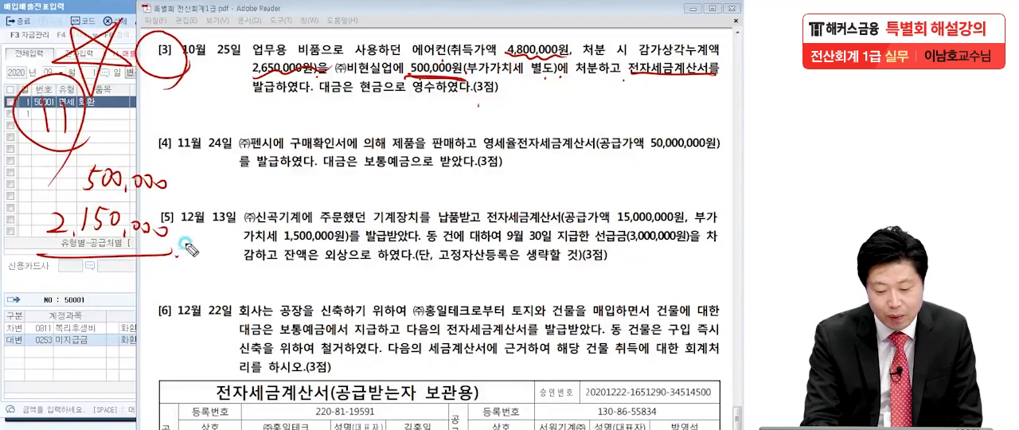
Step: Handwrite the difference △1,650,000 beneath the ruled line and underline it twice
{"action": "mouse_move", "coordinate": [48, 276]}
{"action": "left_mouse_down"}
{"action": "mouse_move", "coordinate": [47, 294]}
{"action": "mouse_move", "coordinate": [50, 276]}
{"action": "left_mouse_up"}
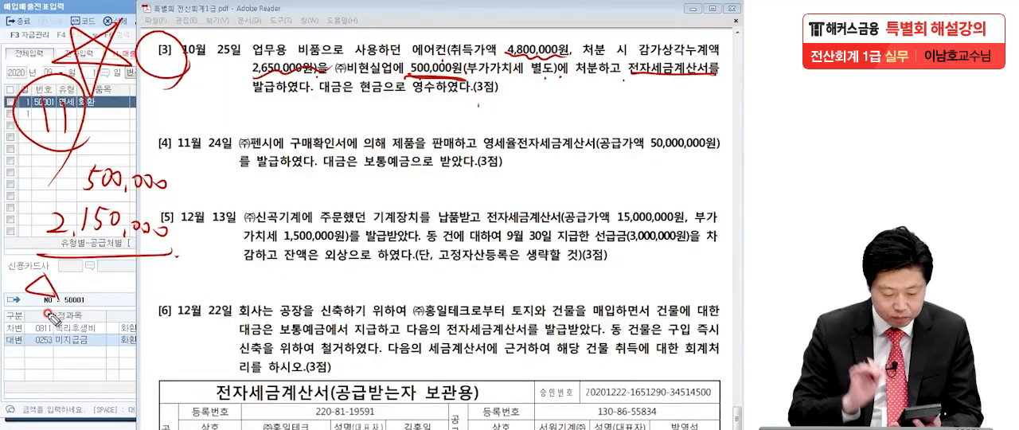
{"action": "left_click_drag", "start_coordinate": [70, 278], "coordinate": [71, 300]}
{"action": "left_click_drag", "start_coordinate": [80, 297], "coordinate": [189, 296]}
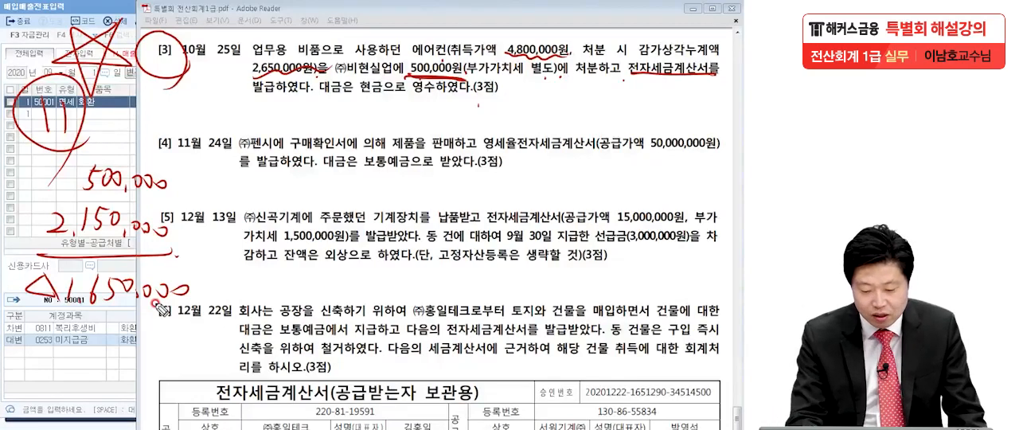
{"action": "left_click_drag", "start_coordinate": [36, 317], "coordinate": [187, 329]}
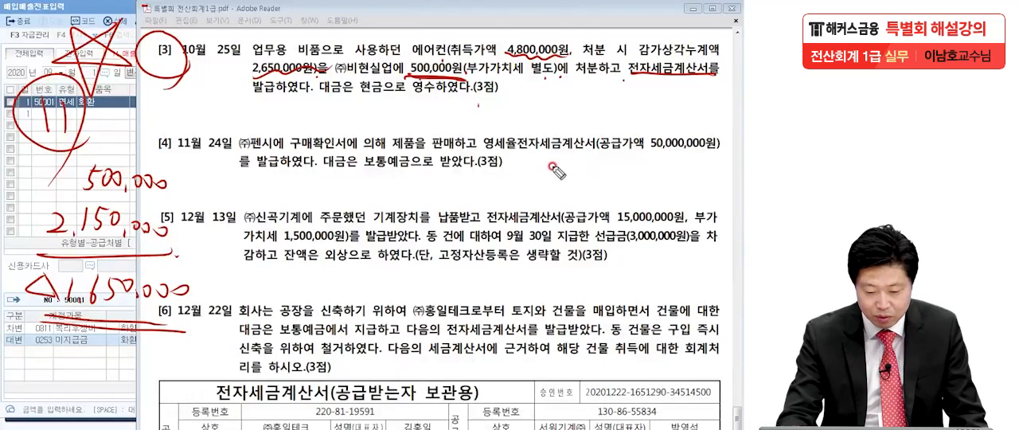
Step: Handwrite △1,650,000 beside transaction [4] in the PDF and erase the other pen marks
{"action": "mouse_move", "coordinate": [549, 158]}
{"action": "left_mouse_down"}
{"action": "mouse_move", "coordinate": [535, 173]}
{"action": "mouse_move", "coordinate": [555, 188]}
{"action": "left_mouse_up"}
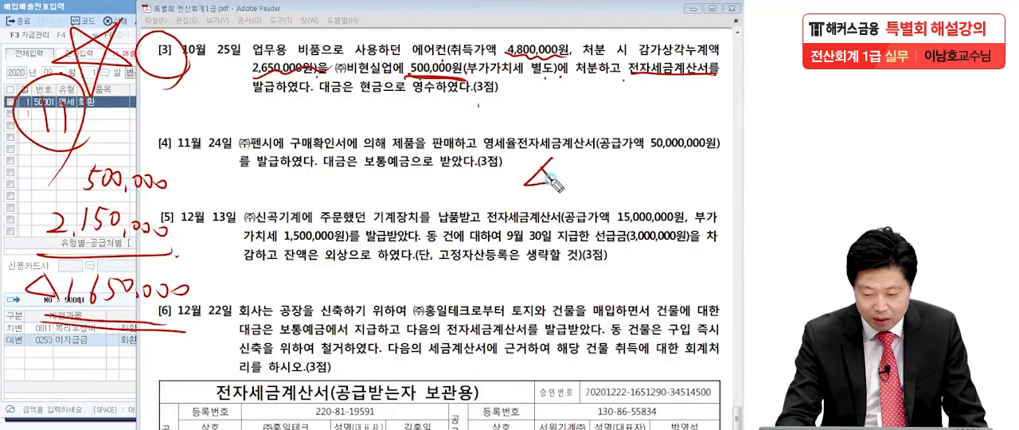
{"action": "left_click_drag", "start_coordinate": [583, 163], "coordinate": [575, 188]}
{"action": "left_click_drag", "start_coordinate": [587, 184], "coordinate": [585, 188]}
{"action": "mouse_move", "coordinate": [607, 163]}
{"action": "left_mouse_down"}
{"action": "mouse_move", "coordinate": [599, 185]}
{"action": "mouse_move", "coordinate": [618, 182]}
{"action": "left_mouse_up"}
{"action": "mouse_move", "coordinate": [623, 164]}
{"action": "left_mouse_down"}
{"action": "mouse_move", "coordinate": [658, 190]}
{"action": "mouse_move", "coordinate": [691, 177]}
{"action": "mouse_move", "coordinate": [669, 186]}
{"action": "left_mouse_up"}
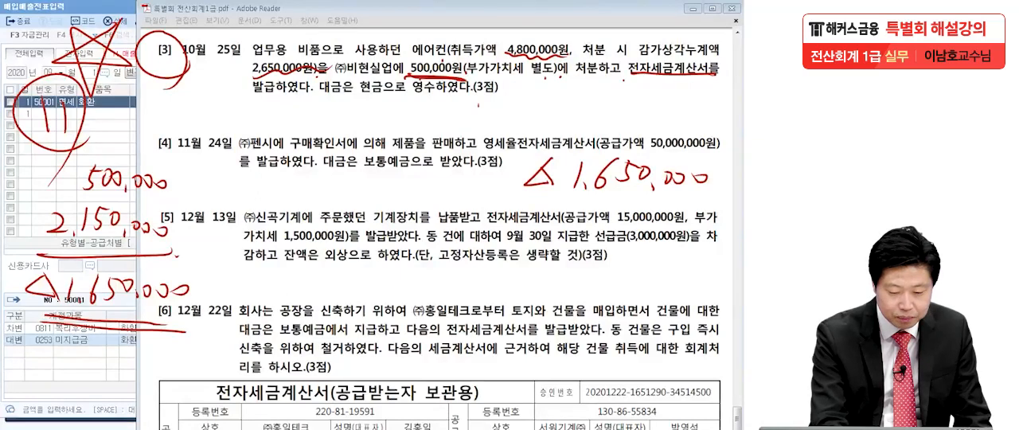
{"action": "mouse_move", "coordinate": [125, 93]}
{"action": "left_mouse_down"}
{"action": "mouse_move", "coordinate": [37, 111]}
{"action": "mouse_move", "coordinate": [103, 206]}
{"action": "mouse_move", "coordinate": [119, 269]}
{"action": "mouse_move", "coordinate": [198, 284]}
{"action": "mouse_move", "coordinate": [150, 316]}
{"action": "mouse_move", "coordinate": [125, 253]}
{"action": "mouse_move", "coordinate": [36, 273]}
{"action": "mouse_move", "coordinate": [107, 254]}
{"action": "mouse_move", "coordinate": [78, 287]}
{"action": "mouse_move", "coordinate": [244, 81]}
{"action": "mouse_move", "coordinate": [506, 77]}
{"action": "mouse_move", "coordinate": [531, 57]}
{"action": "mouse_move", "coordinate": [706, 76]}
{"action": "mouse_move", "coordinate": [492, 95]}
{"action": "mouse_move", "coordinate": [570, 76]}
{"action": "mouse_move", "coordinate": [489, 96]}
{"action": "mouse_move", "coordinate": [117, 234]}
{"action": "mouse_move", "coordinate": [126, 245]}
{"action": "mouse_move", "coordinate": [70, 273]}
{"action": "left_mouse_up"}
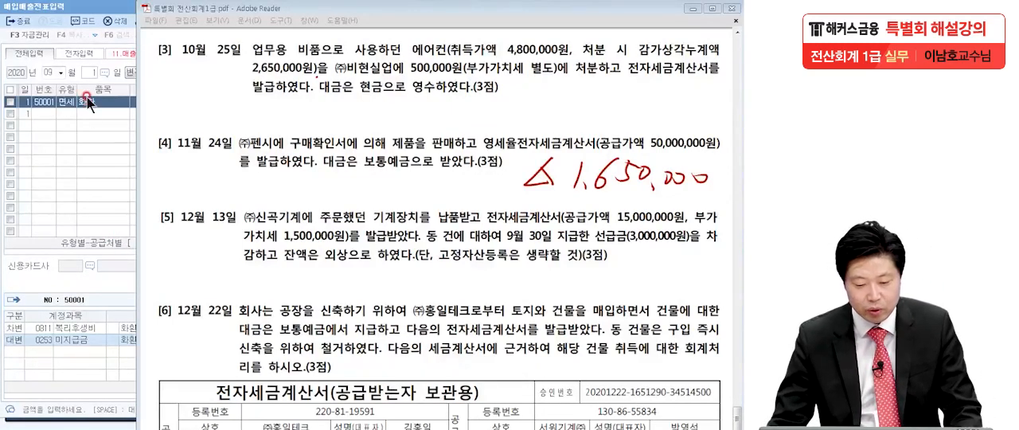
Step: Return to 매입매출전표입력 and set the voucher date to 10월 25일
{"action": "left_click", "coordinate": [48, 73]}
{"action": "type", "text": "11"}
{"action": "key", "text": "Return"}
{"action": "type", "text": "25"}
{"action": "key", "text": "Return"}
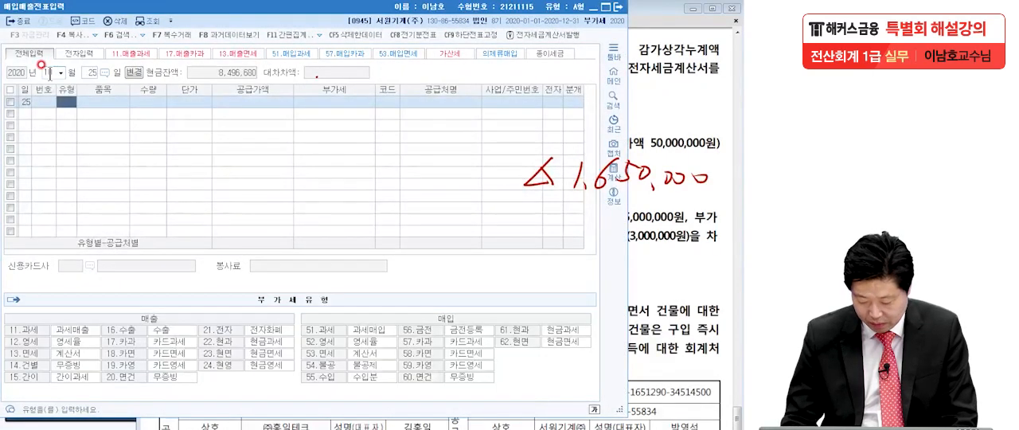
Step: Start a sales line of 유형 11 (과세) with a 공급가액 of 500,000
{"action": "type", "text": "11"}
{"action": "key", "text": "Return"}
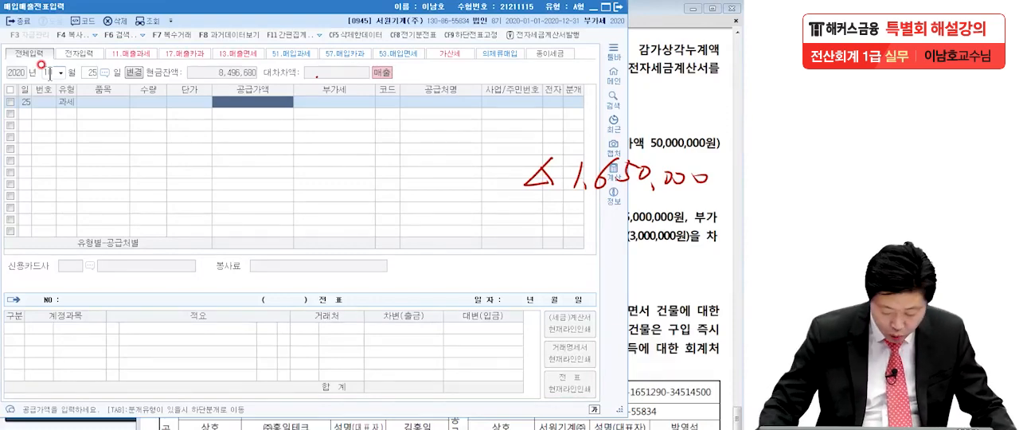
{"action": "type", "text": "5000000"}
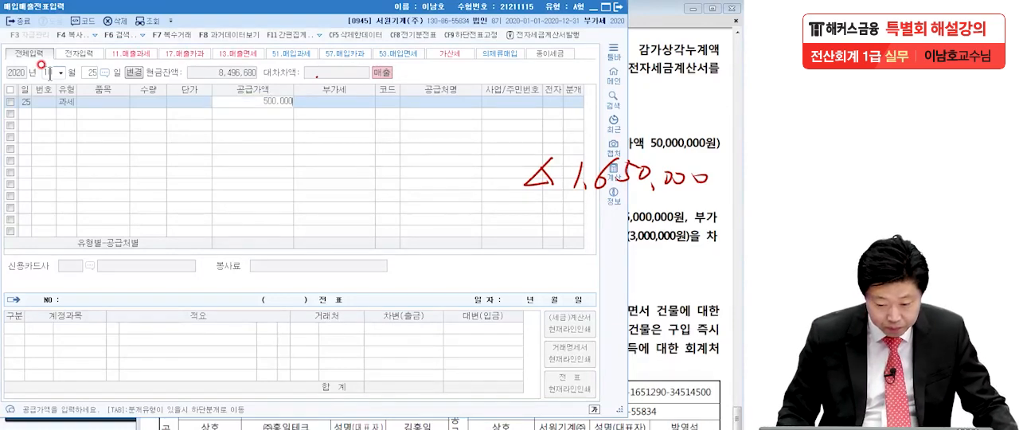
{"action": "key", "text": "Return"}
{"action": "key", "text": "Return"}
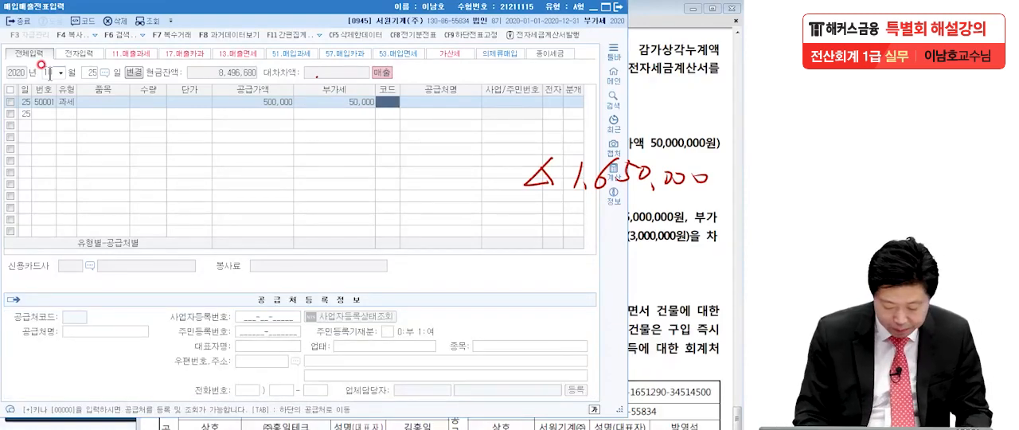
Step: Assign (주)비현실업 to the 과세 line and set 전자 to 1 (여)
{"action": "type", "text": "비현"}
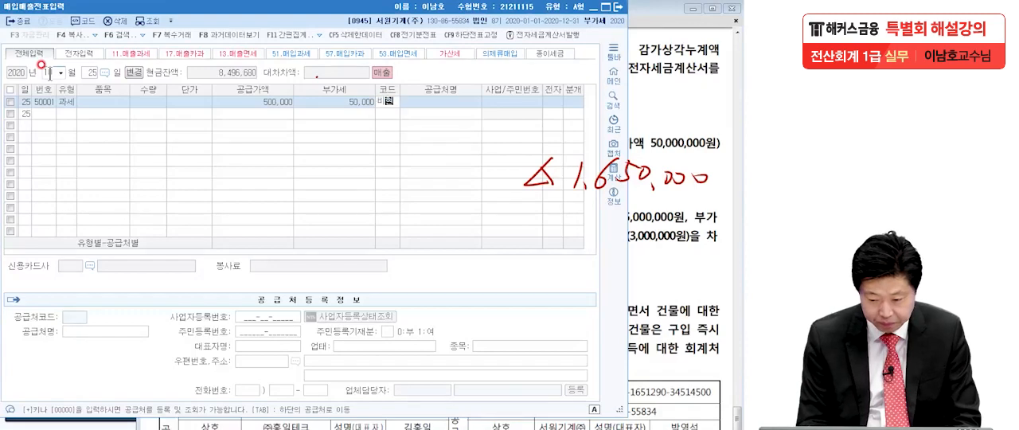
{"action": "key", "text": "Return"}
{"action": "key", "text": "Return"}
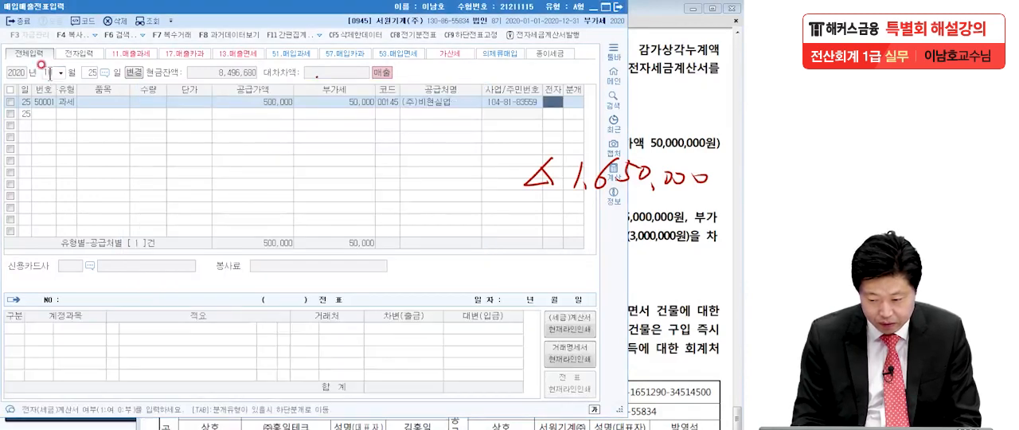
{"action": "type", "text": "1"}
Step: Set 분개 to 3 (혼합) and change the credit account 제품매출 to 비품 (0212) with 4,800,000
{"action": "key", "text": "Return"}
{"action": "type", "text": "3"}
{"action": "key", "text": "Return"}
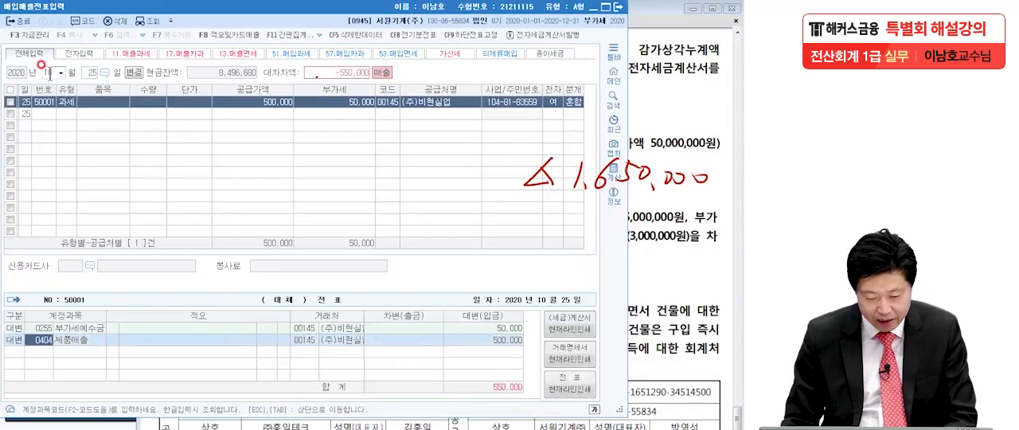
{"action": "type", "text": "비품"}
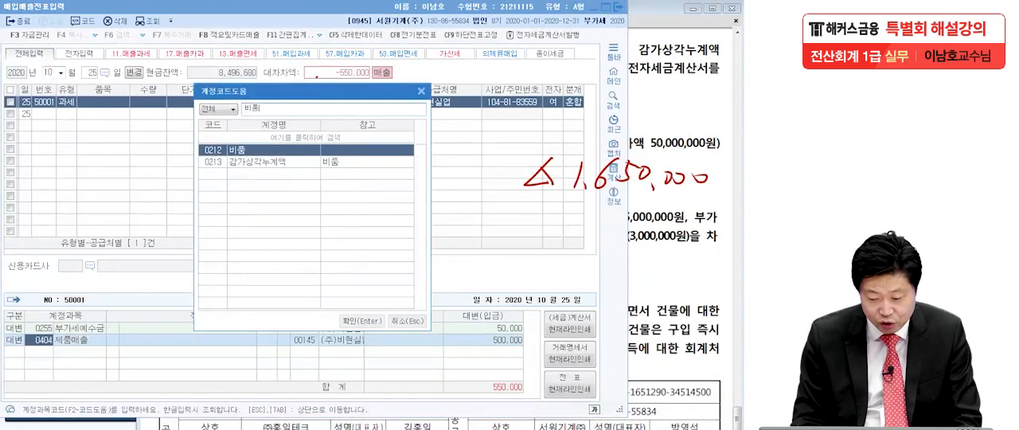
{"action": "key", "text": "Return"}
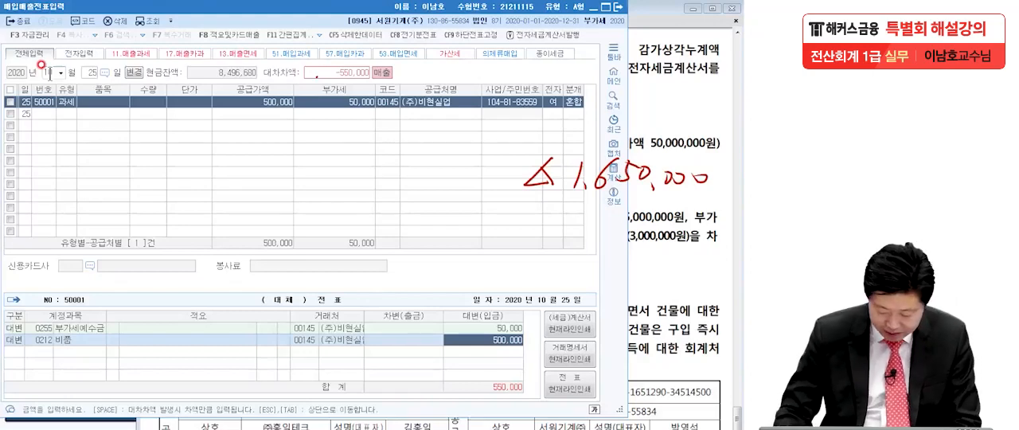
{"action": "type", "text": "4800000"}
{"action": "key", "text": "Return"}
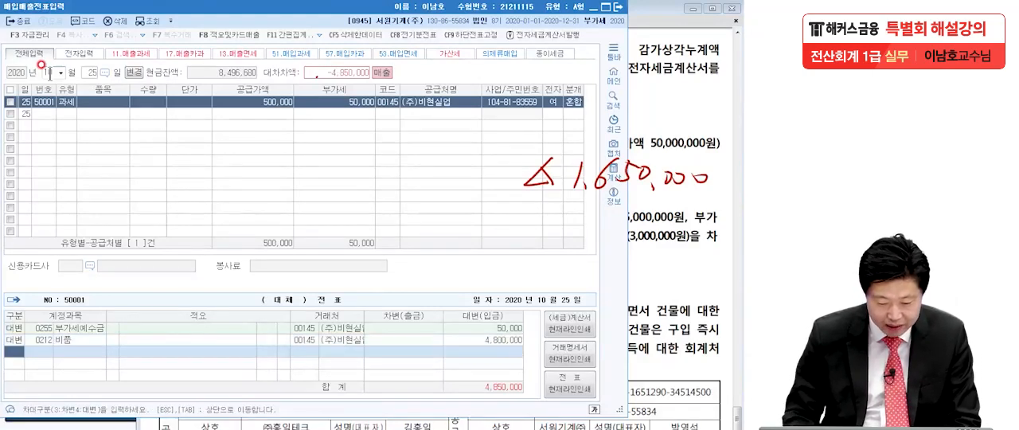
Step: Add a debit (차변) line for 감가상각누계액 (0213), the accumulated depreciation account of 비품
{"action": "type", "text": "3"}
{"action": "key", "text": "Return"}
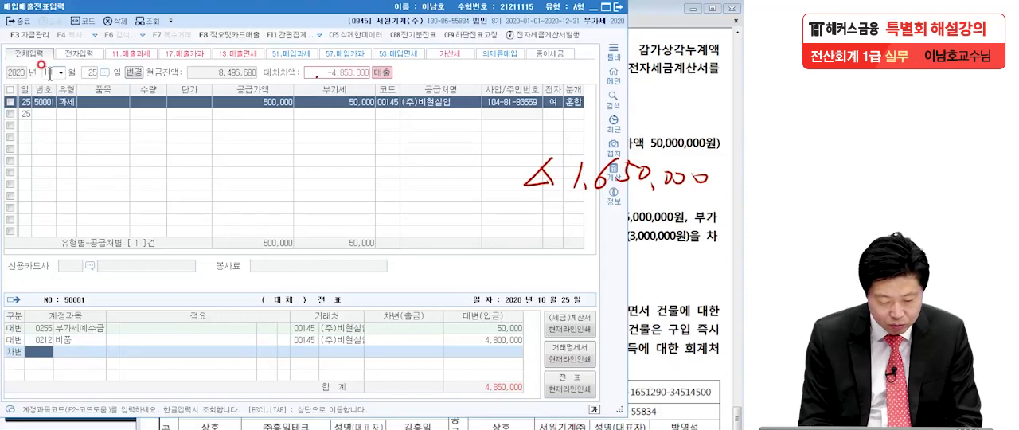
{"action": "type", "text": "김가상"}
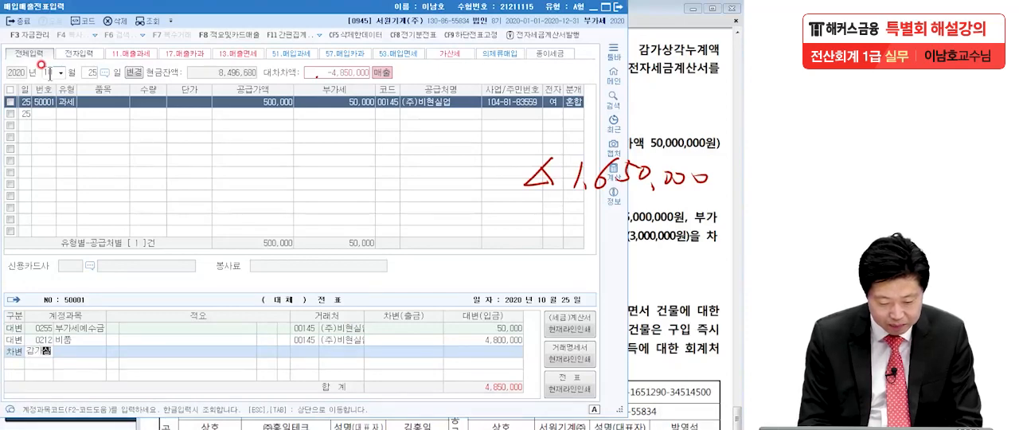
{"action": "key", "text": "Return"}
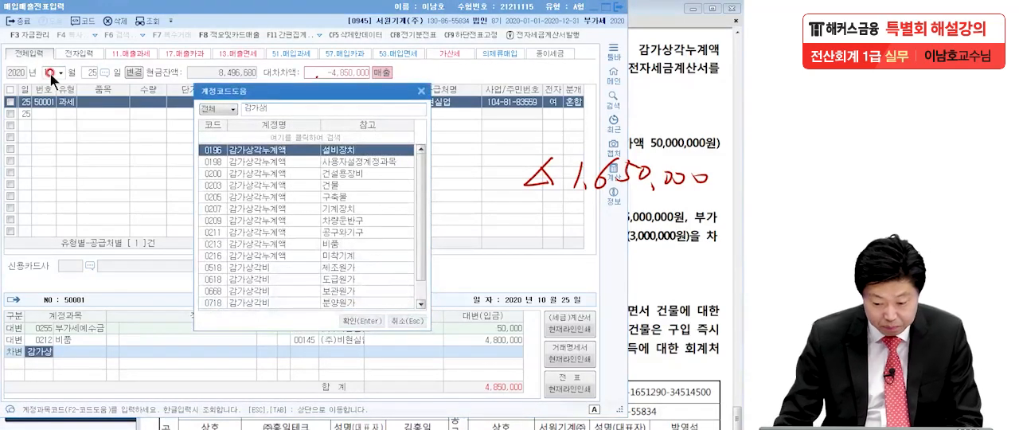
{"action": "left_click", "coordinate": [357, 244]}
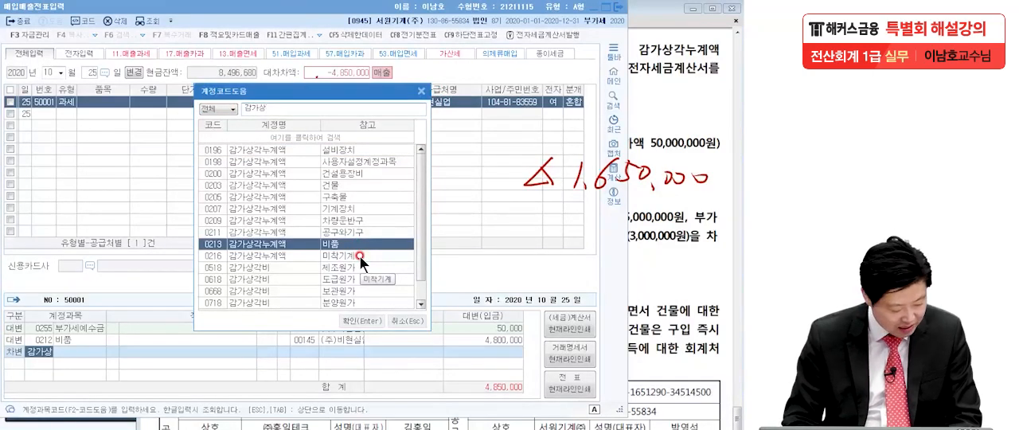
{"action": "key", "text": "Return"}
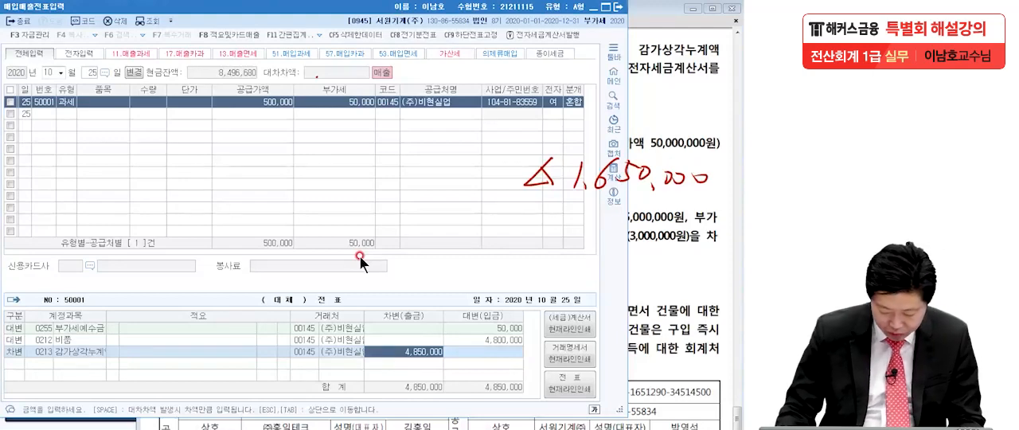
Step: Set the debit amount of the 감가상각누계액 line to 2,650,000
{"action": "type", "text": "26,50"}
{"action": "type", "text": "0,000"}
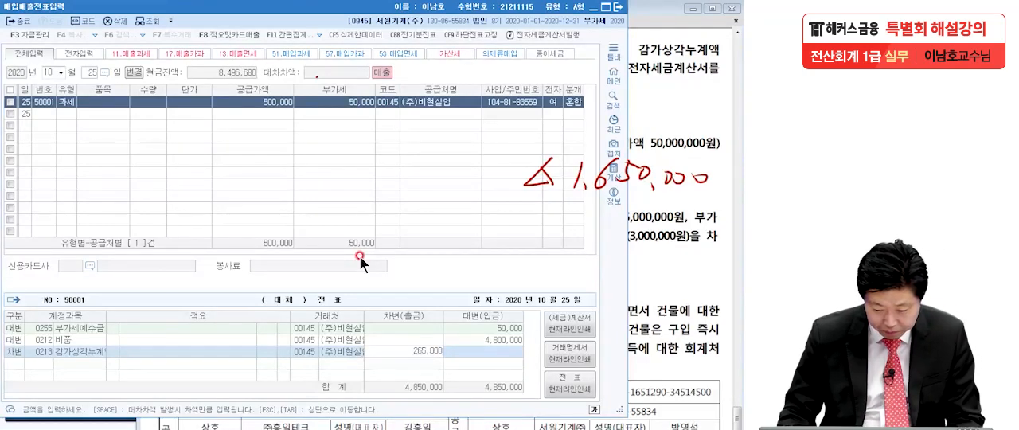
{"action": "key", "text": "Return"}
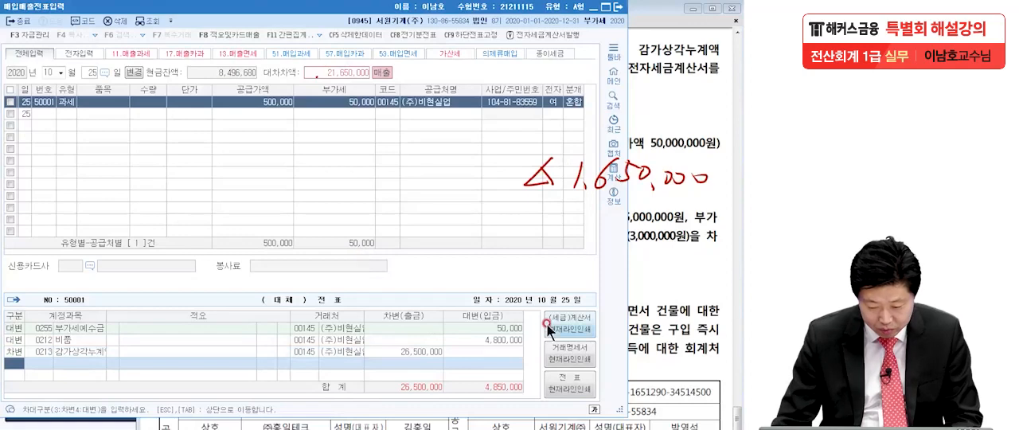
{"action": "left_click", "coordinate": [429, 352]}
{"action": "type", "text": "2,650,"}
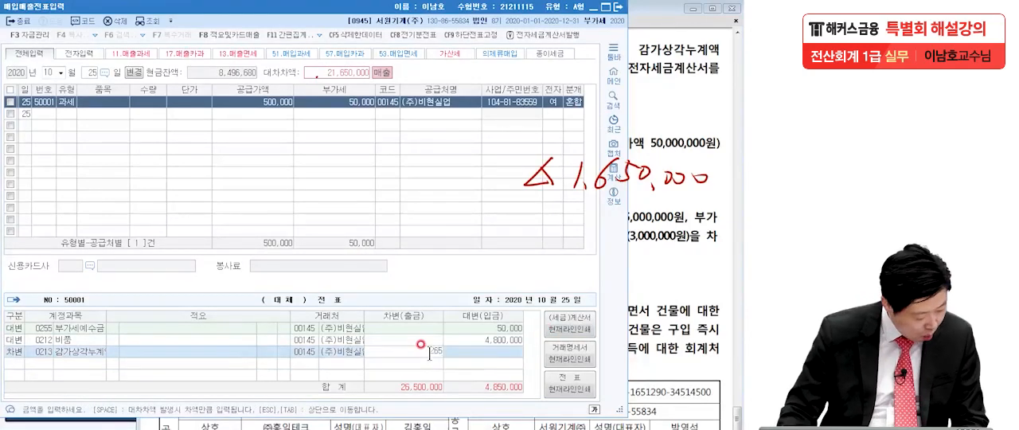
{"action": "type", "text": "000"}
{"action": "key", "text": "Return"}
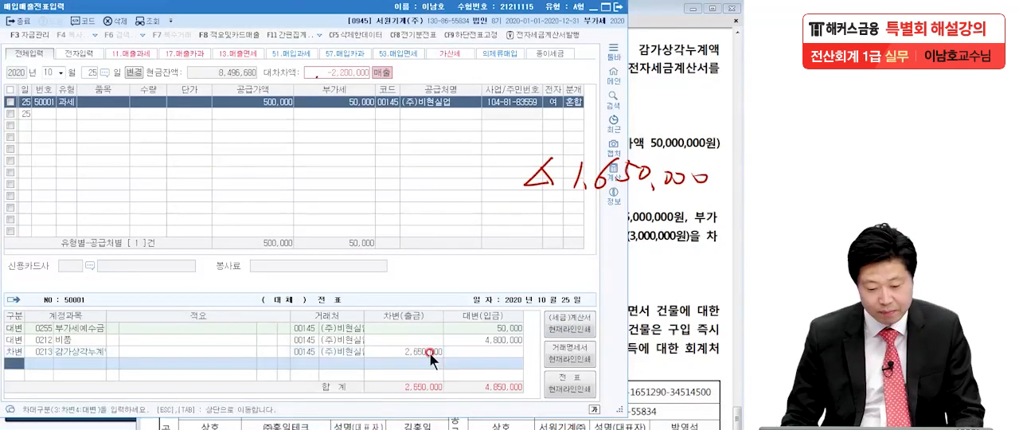
Step: Add a debit (차변) line for 현금 (0101) with an amount of 550,000 to the 10월 25일 entry
{"action": "type", "text": "3"}
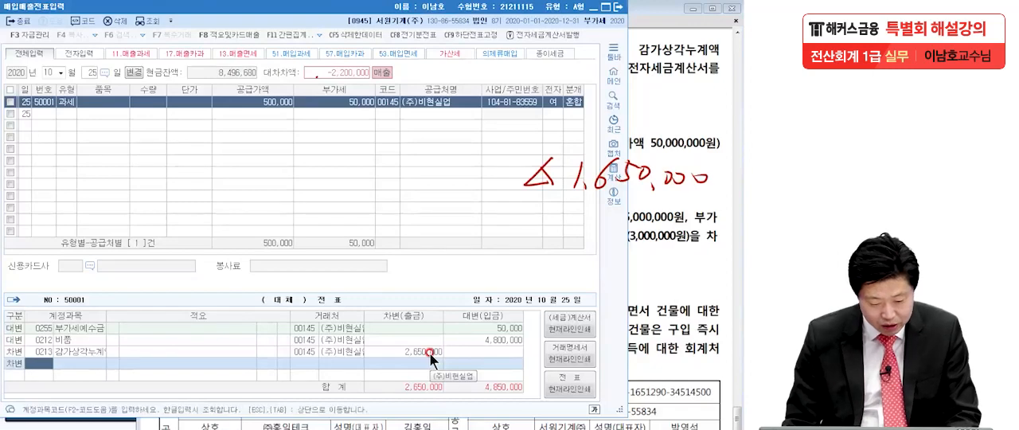
{"action": "type", "text": "현금"}
{"action": "key", "text": "Return"}
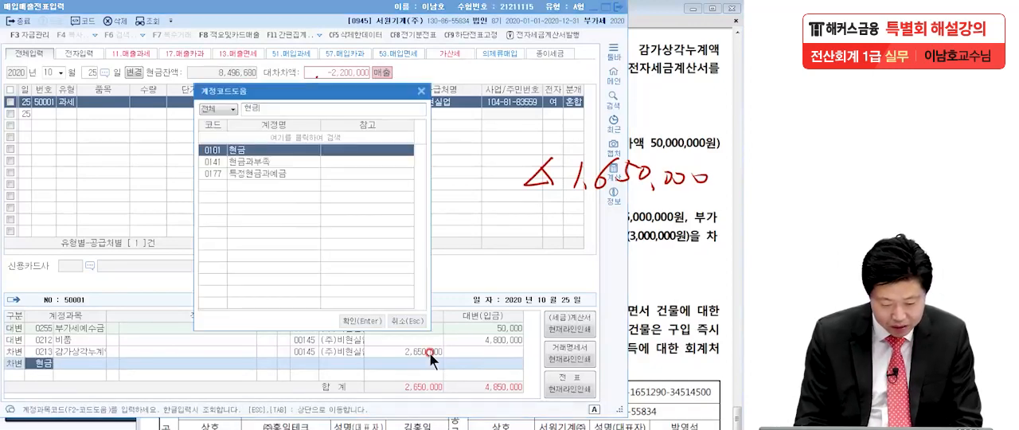
{"action": "key", "text": "Return"}
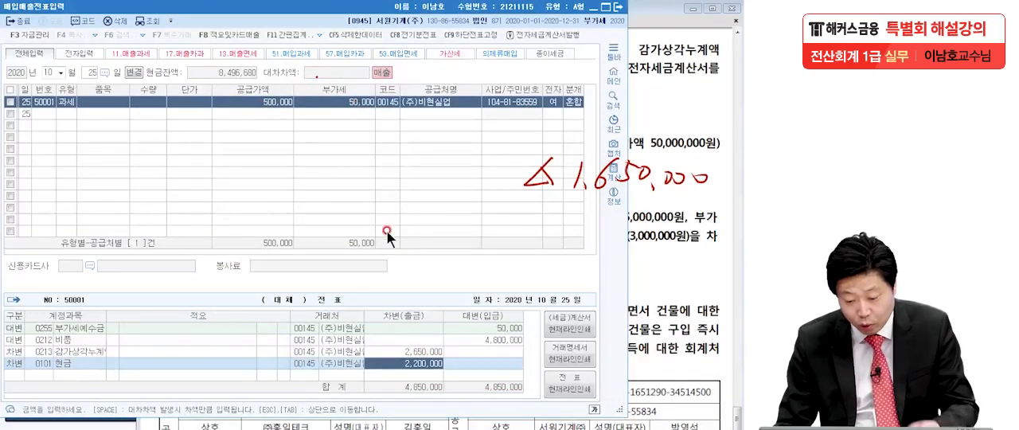
{"action": "type", "text": "5500000"}
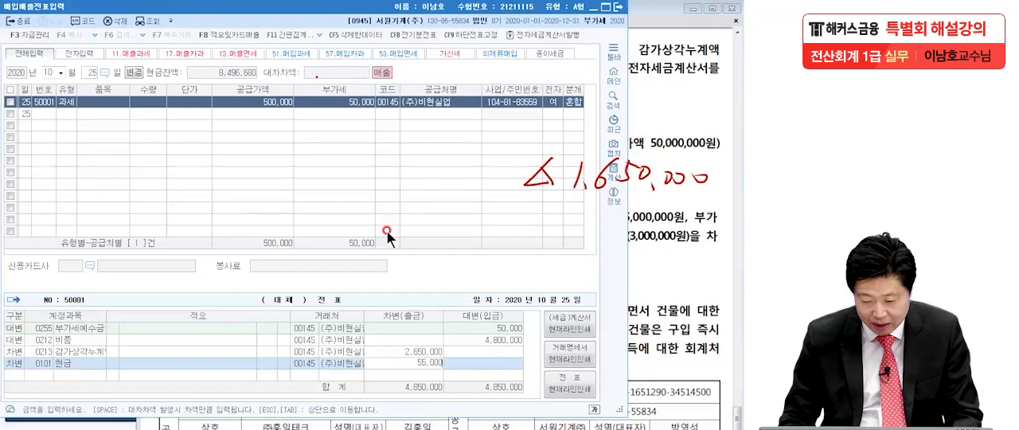
{"action": "key", "text": "BackSpace"}
{"action": "key", "text": "Return"}
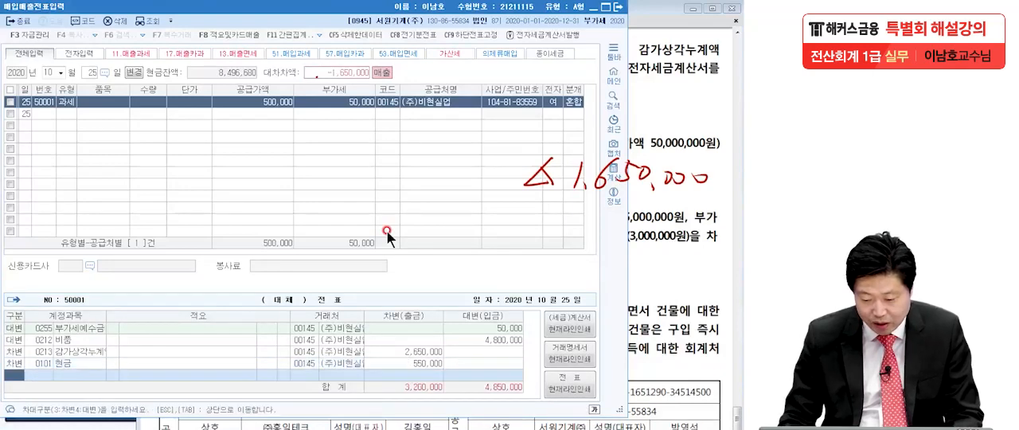
{"action": "left_click", "coordinate": [396, 363]}
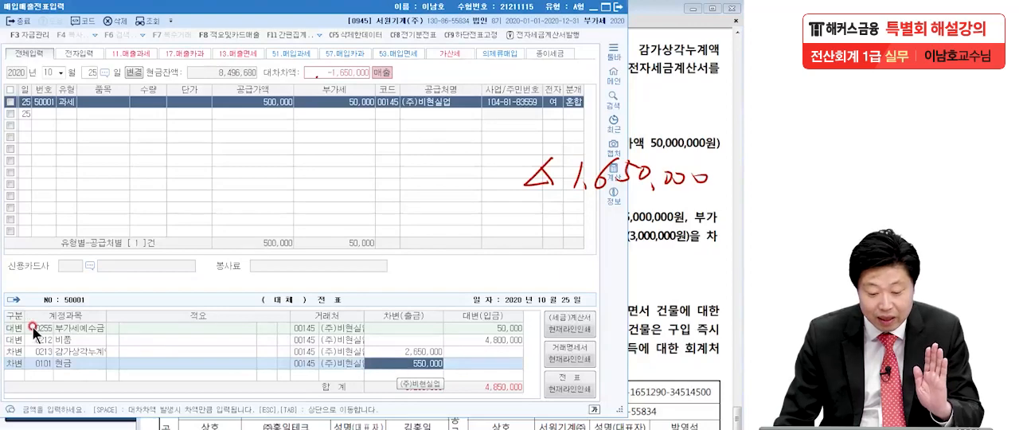
{"action": "left_click", "coordinate": [493, 328]}
{"action": "left_click", "coordinate": [428, 364]}
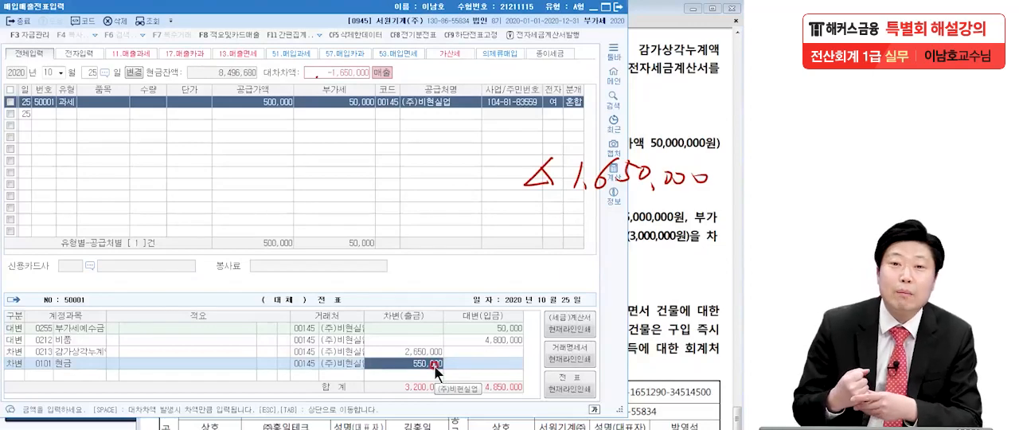
{"action": "key", "text": "Return"}
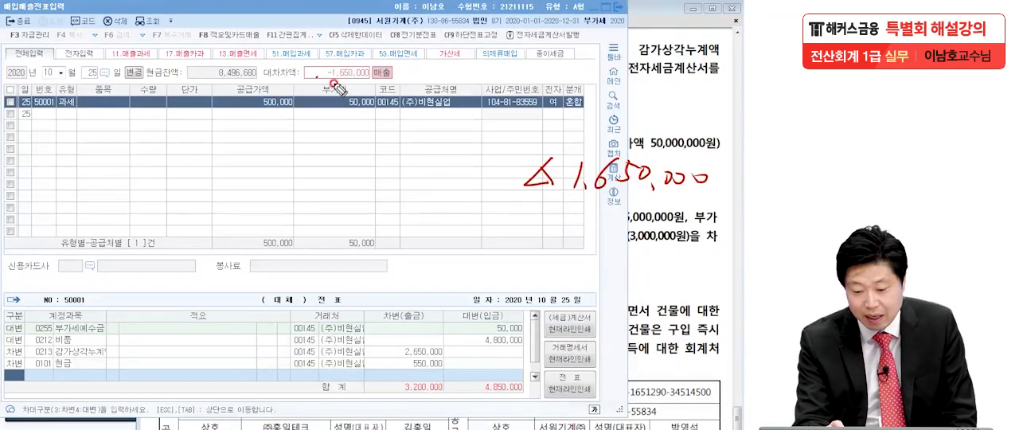
Step: Mark the 대차차액 figure and double-underline the handwritten 1,650,000 with the pen, and clear all pen marks
{"action": "left_click_drag", "start_coordinate": [332, 83], "coordinate": [325, 72]}
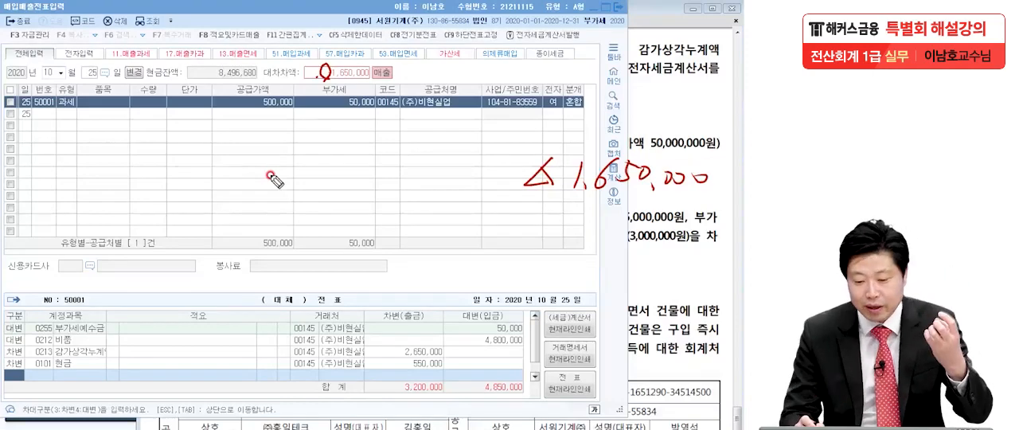
{"action": "left_click_drag", "start_coordinate": [322, 80], "coordinate": [371, 81]}
{"action": "left_click_drag", "start_coordinate": [509, 209], "coordinate": [728, 212]}
{"action": "left_click_drag", "start_coordinate": [509, 227], "coordinate": [733, 211]}
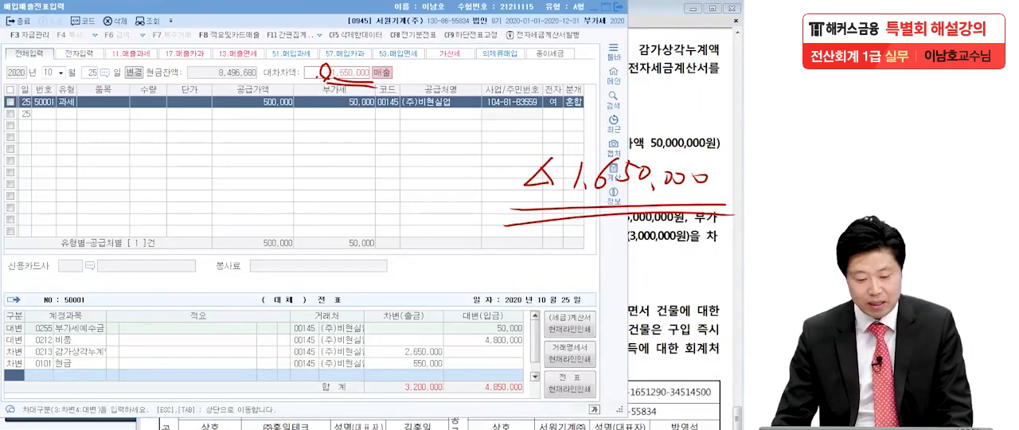
{"action": "key", "text": "Escape"}
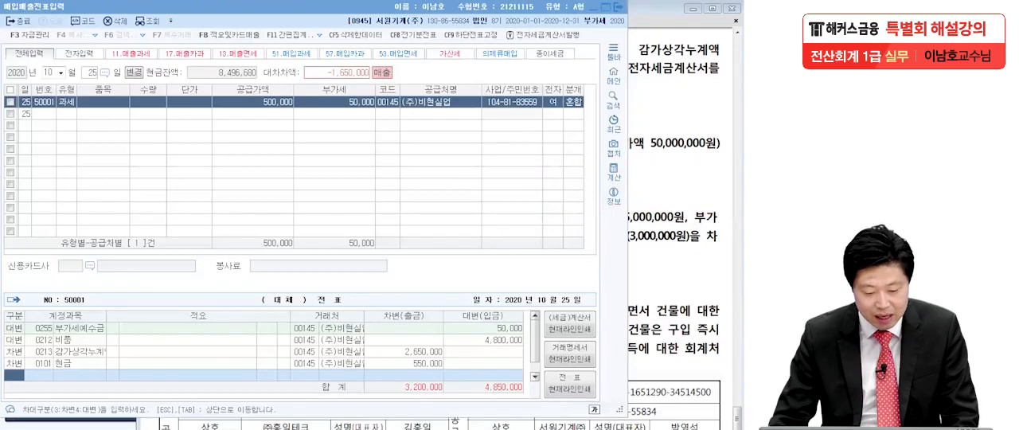
Step: Add a debit (차변) line for 유형자산처분손실 (0970) with 1,650,000 to balance the entry
{"action": "left_click", "coordinate": [16, 374]}
{"action": "type", "text": "3"}
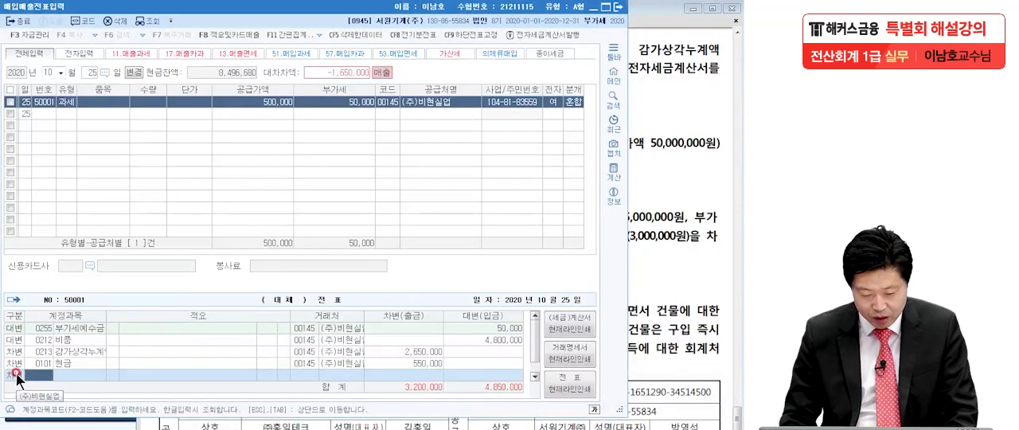
{"action": "type", "text": "유형자"}
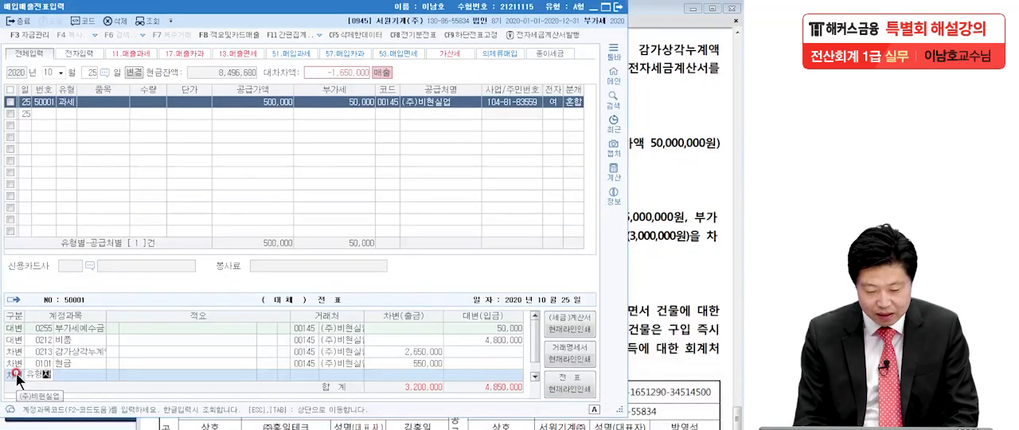
{"action": "key", "text": "Return"}
{"action": "double_click", "coordinate": [258, 161]}
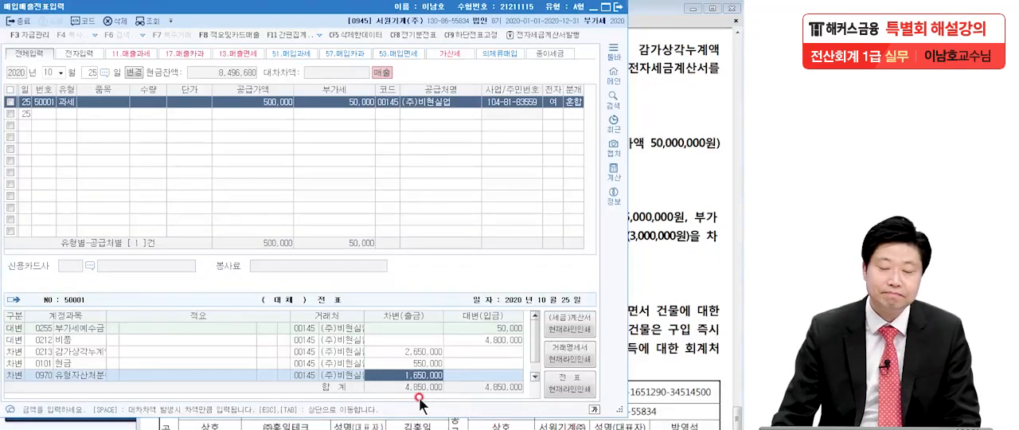
Step: Switch to the exam PDF in Adobe Reader and examine question [4] of 11월 24일, marking its sale type, amount and payment method and clearing the marks
{"action": "left_click", "coordinate": [688, 210]}
{"action": "scroll", "coordinate": [654, 342], "scroll_direction": "down", "scroll_amount": 3}
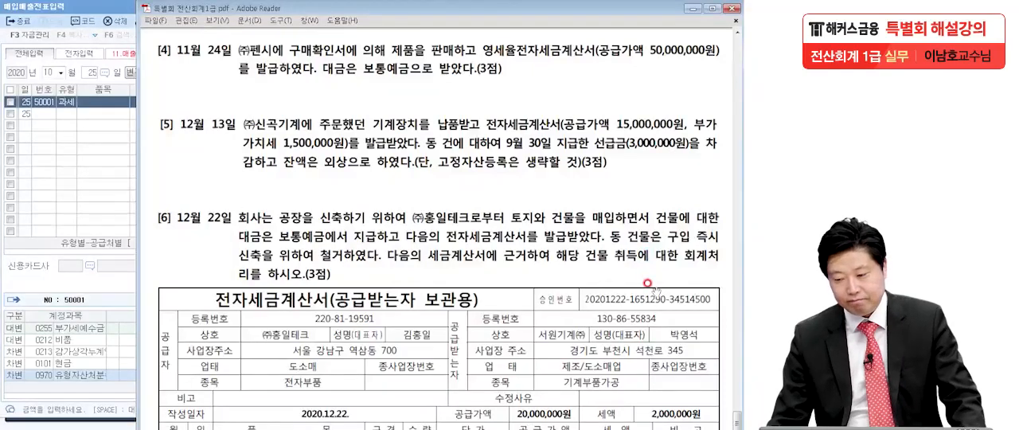
{"action": "left_click", "coordinate": [71, 251]}
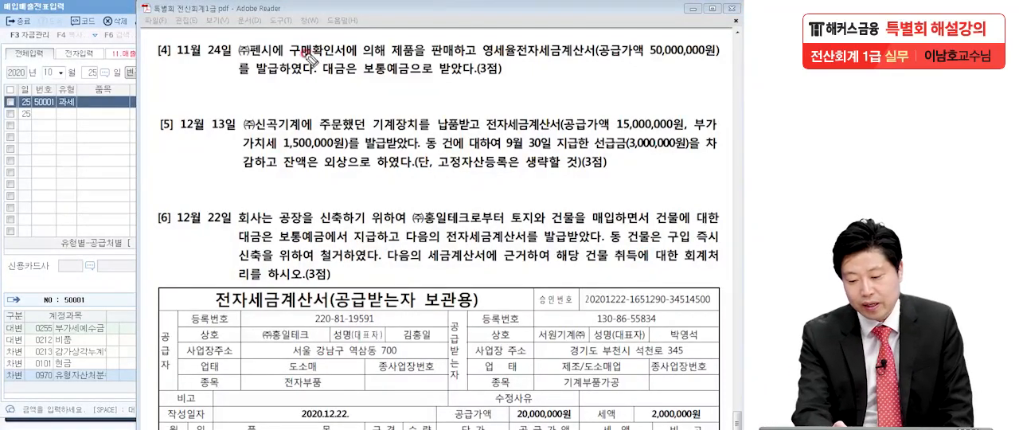
{"action": "left_click_drag", "start_coordinate": [289, 56], "coordinate": [599, 56]}
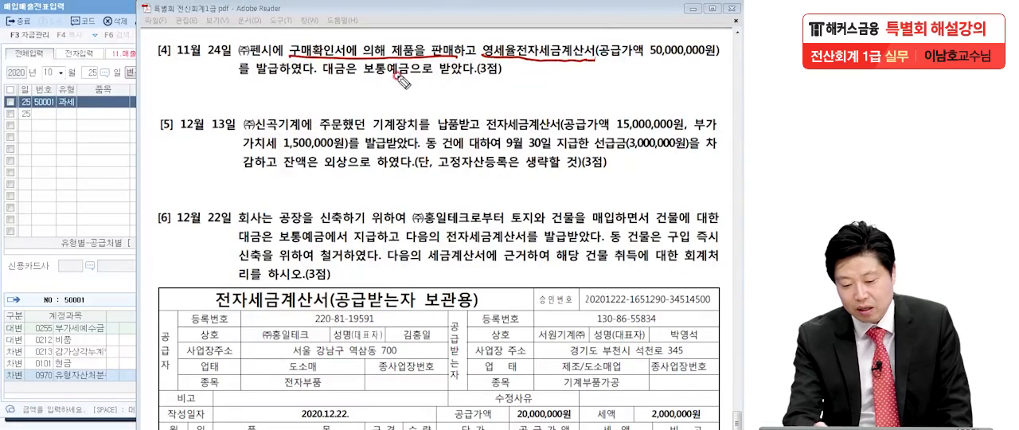
{"action": "left_click_drag", "start_coordinate": [459, 67], "coordinate": [476, 71]}
{"action": "left_click_drag", "start_coordinate": [70, 107], "coordinate": [72, 177]}
{"action": "left_click_drag", "start_coordinate": [90, 131], "coordinate": [126, 146]}
{"action": "mouse_move", "coordinate": [138, 180]}
{"action": "left_mouse_down"}
{"action": "mouse_move", "coordinate": [34, 170]}
{"action": "mouse_move", "coordinate": [93, 251]}
{"action": "left_mouse_up"}
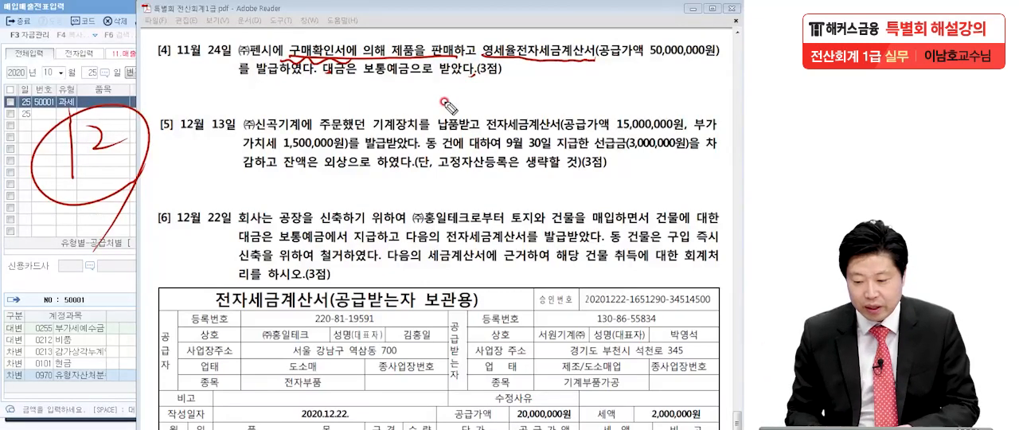
{"action": "left_click_drag", "start_coordinate": [398, 58], "coordinate": [457, 57]}
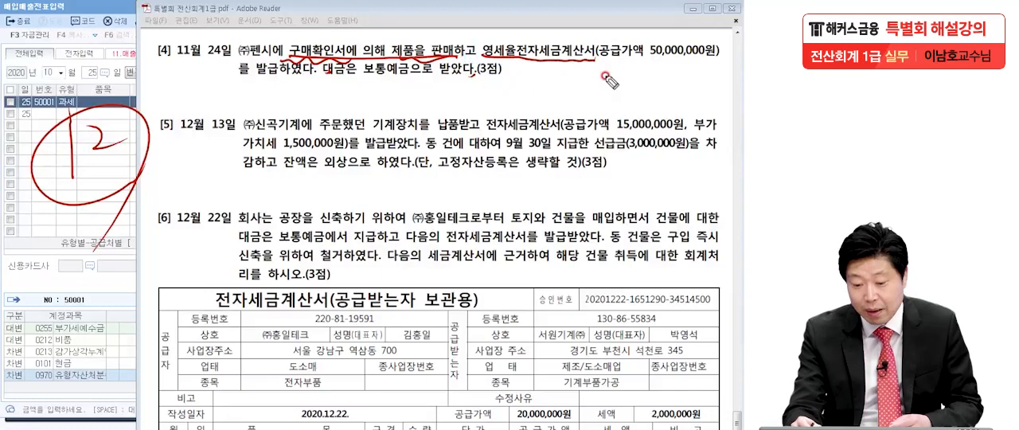
{"action": "left_click_drag", "start_coordinate": [366, 80], "coordinate": [446, 79]}
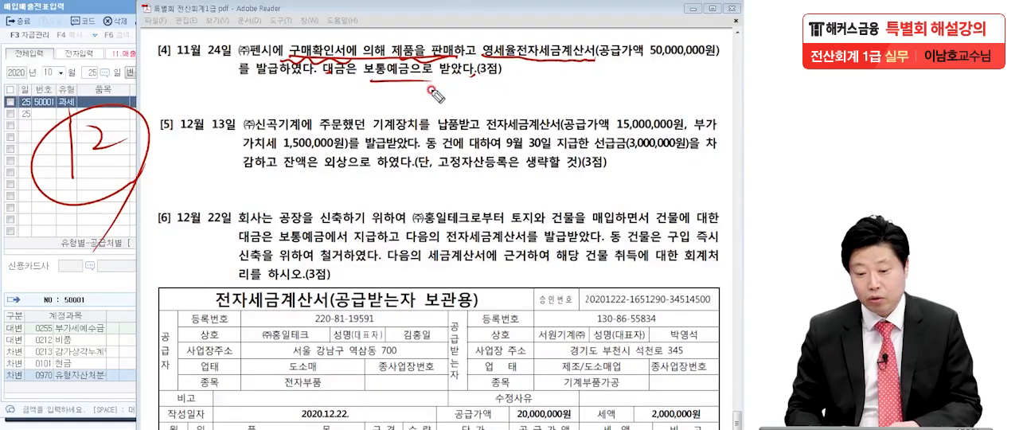
{"action": "left_click_drag", "start_coordinate": [650, 57], "coordinate": [726, 67]}
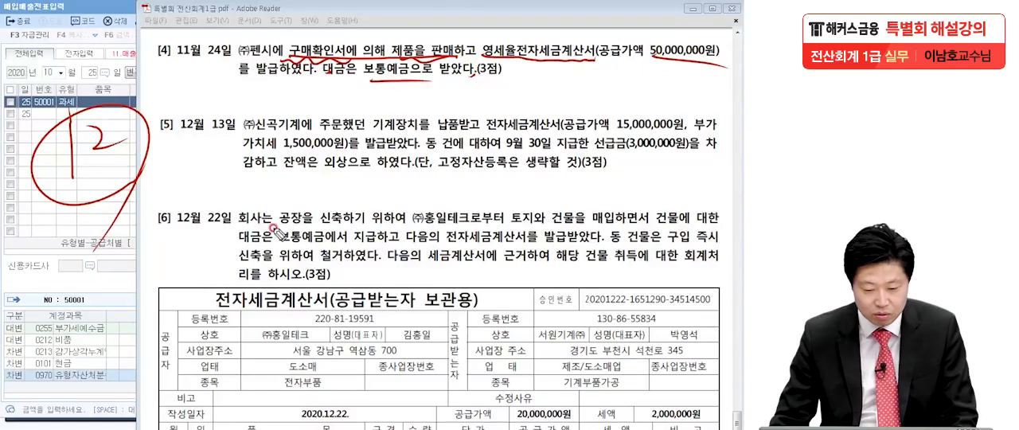
{"action": "key", "text": "Escape"}
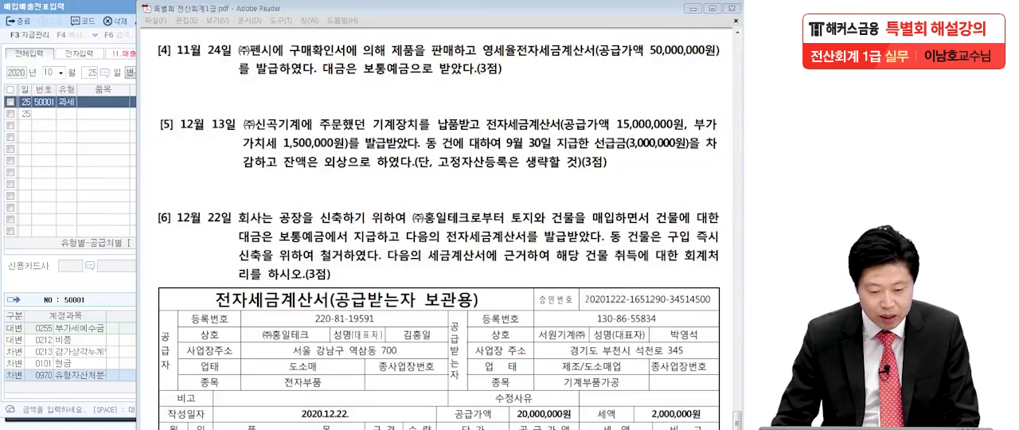
Step: Return to 매입매출전표입력 and start an 11월 24일 entry with 유형 12 (영세) and a 공급가액 of 50,000,000
{"action": "left_click", "coordinate": [68, 141]}
{"action": "left_click", "coordinate": [47, 72]}
{"action": "type", "text": "1124"}
{"action": "key", "text": "Return"}
{"action": "type", "text": "12"}
{"action": "key", "text": "Return"}
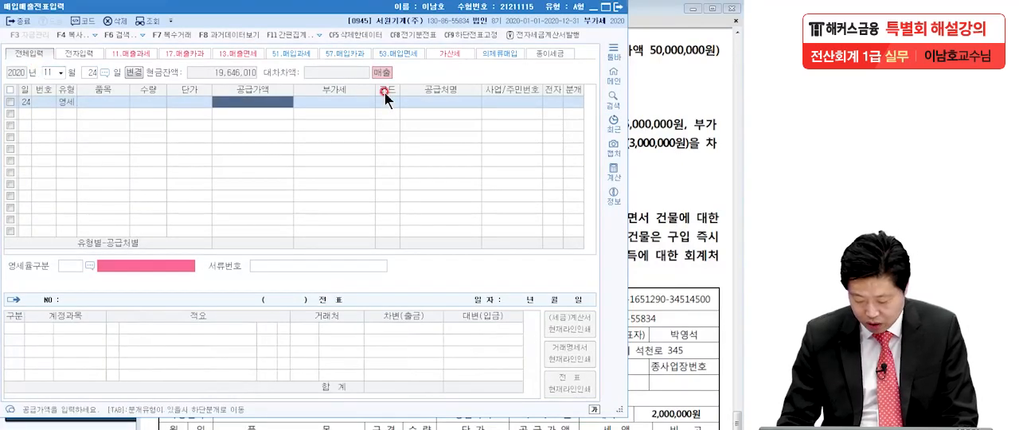
{"action": "type", "text": "50000000"}
{"action": "key", "text": "Return"}
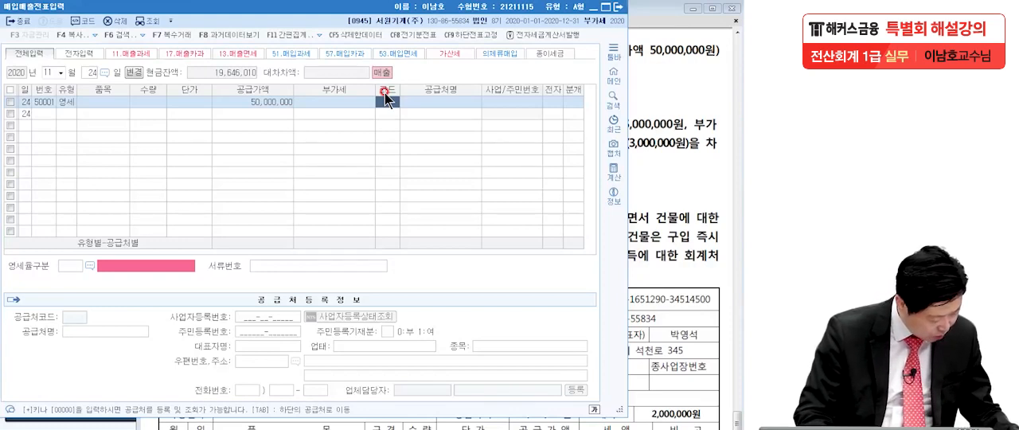
Step: Assign (주)펜시 as the 공급처 of the 영세 line and set 전자 to 1 (여)
{"action": "type", "text": "펜시"}
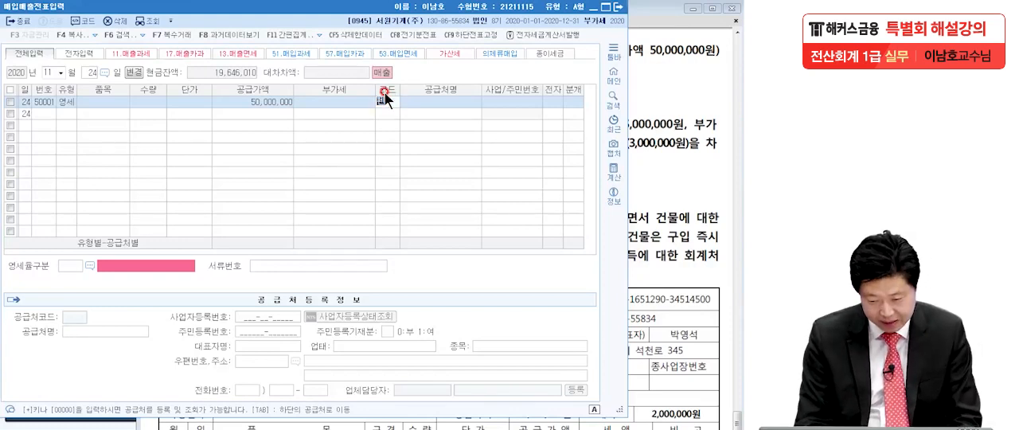
{"action": "key", "text": "Return"}
{"action": "key", "text": "Return"}
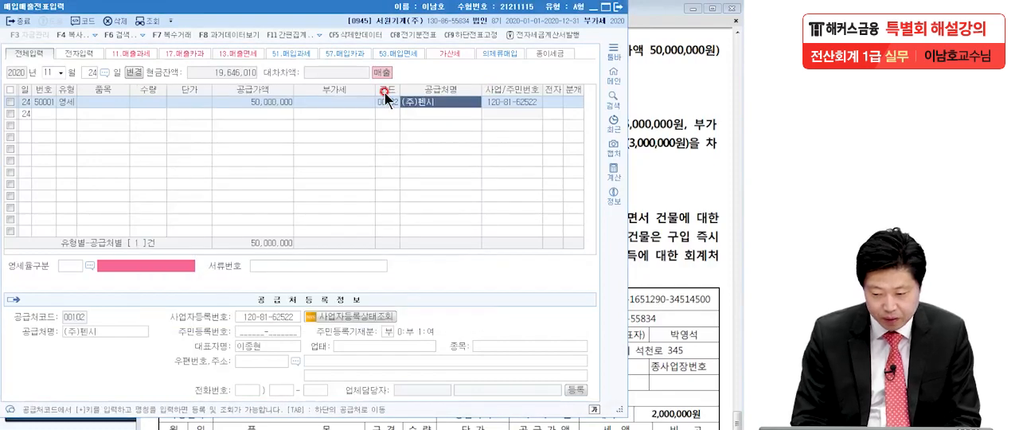
{"action": "type", "text": "1"}
{"action": "key", "text": "Return"}
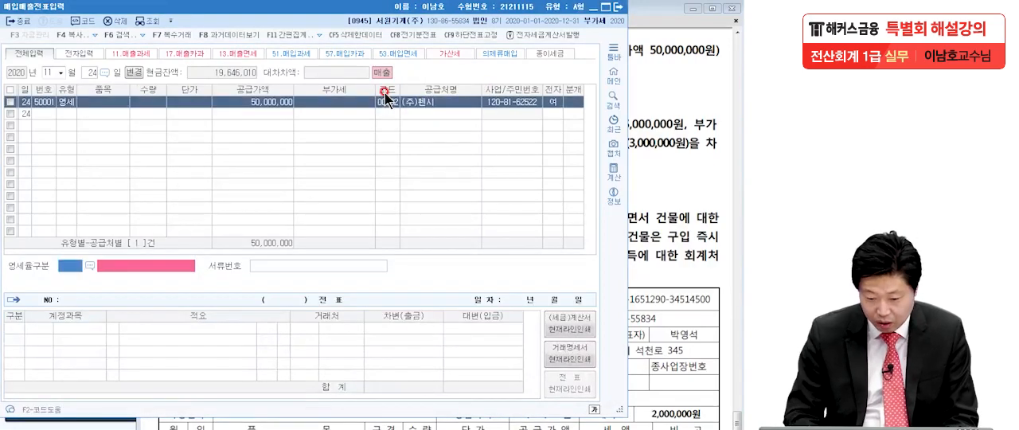
Step: Set 영세율구분 to 3, 내국신용장·구매확인서에 의하여 공급하는 재화
{"action": "left_click", "coordinate": [92, 264]}
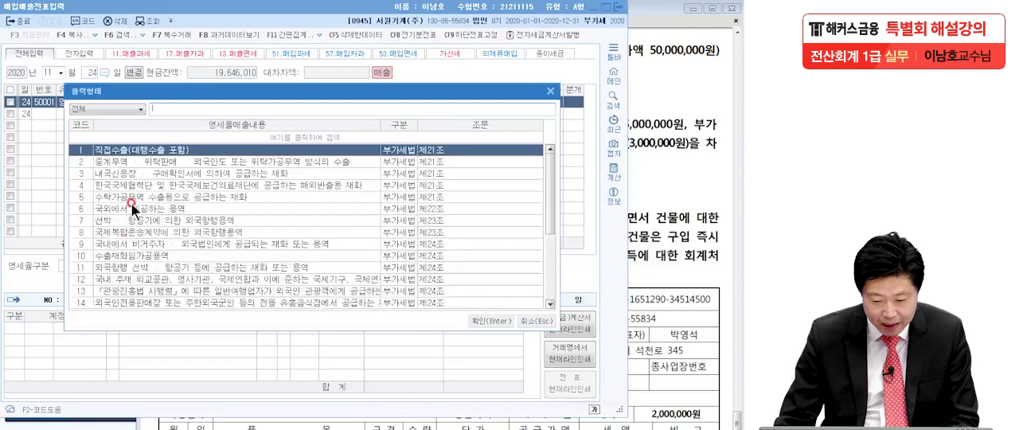
{"action": "left_click", "coordinate": [125, 166]}
{"action": "left_click", "coordinate": [126, 172]}
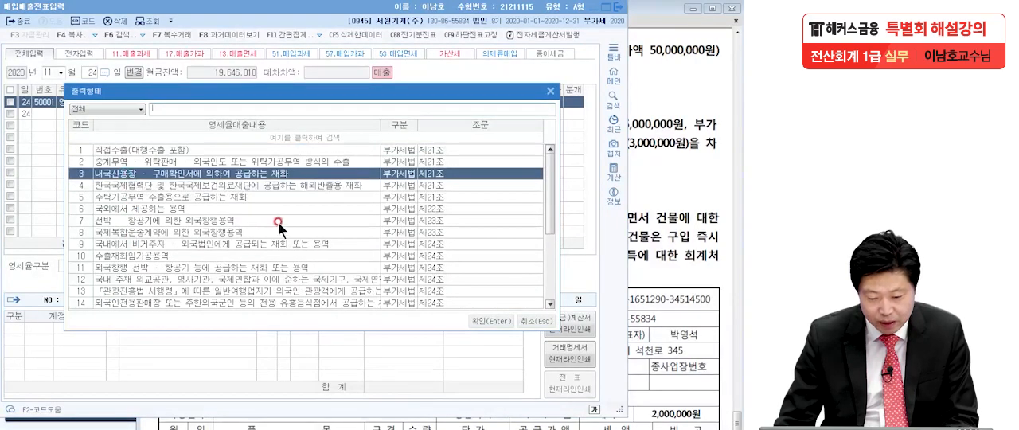
{"action": "key", "text": "Return"}
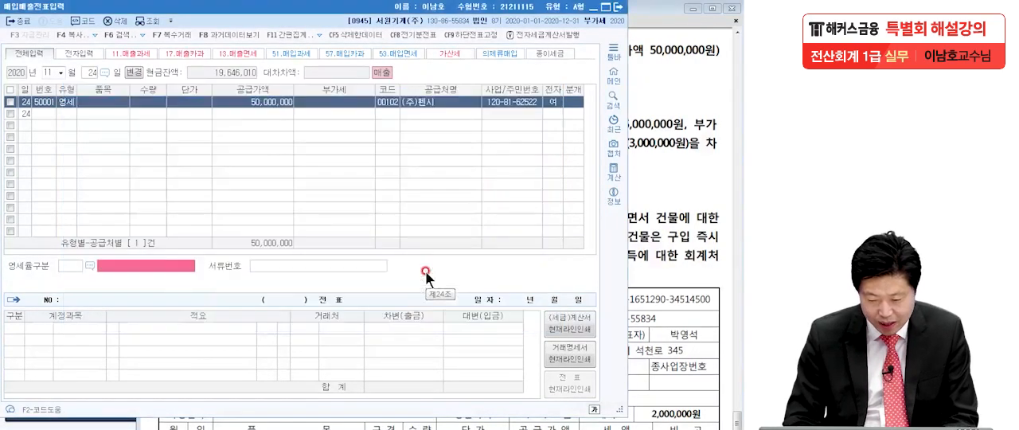
{"action": "key", "text": "Return"}
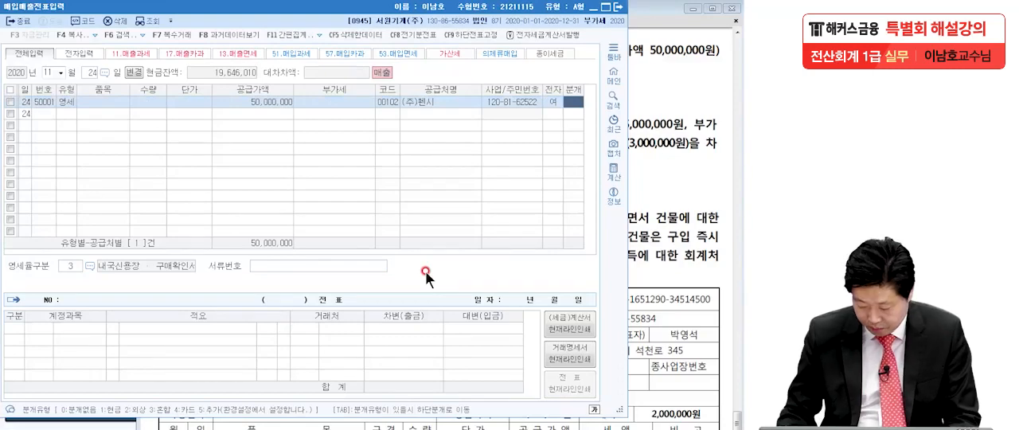
Step: Set 분개 to 3 (혼합) and add a debit line for 보통예금 (0103) with 50,000,000
{"action": "type", "text": "3"}
{"action": "key", "text": "Return"}
{"action": "type", "text": "3"}
{"action": "key", "text": "Return"}
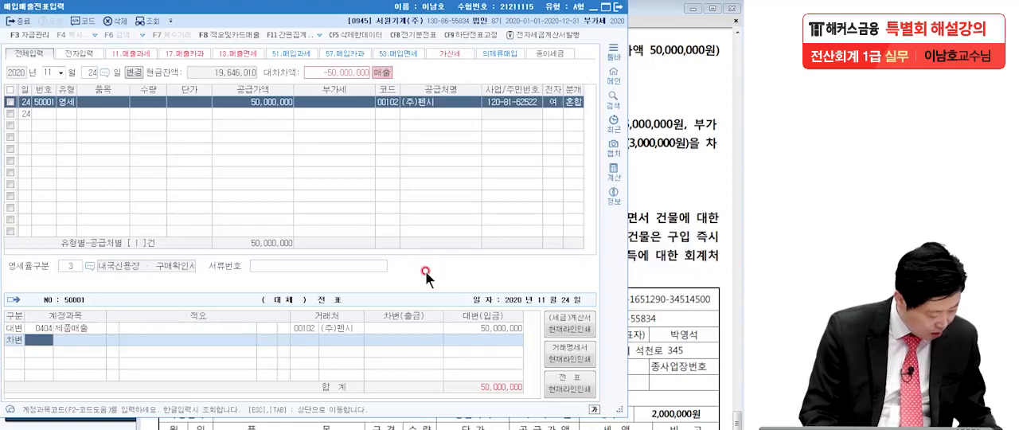
{"action": "type", "text": "보통"}
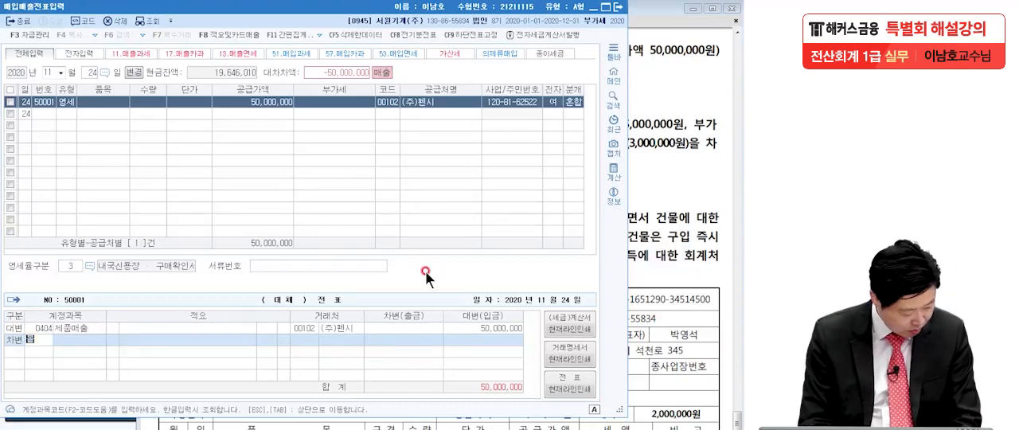
{"action": "key", "text": "Return"}
{"action": "key", "text": "Return"}
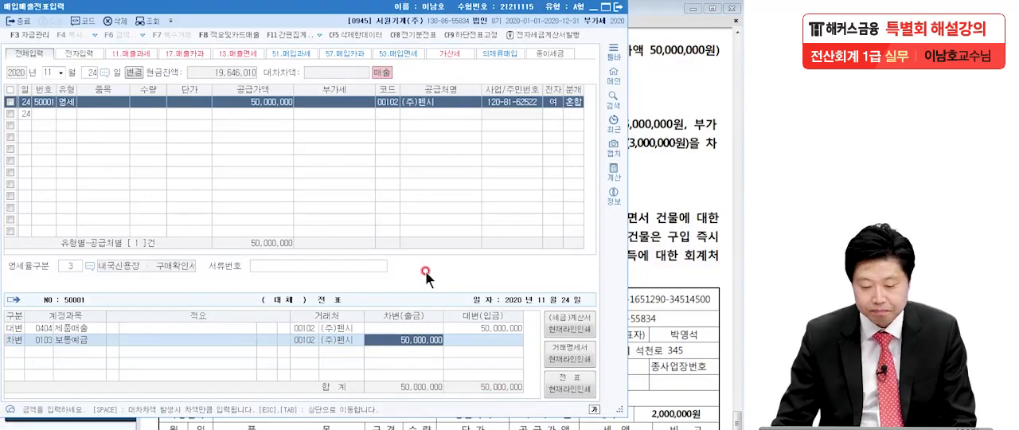
Step: Switch to the exam PDF in Adobe Reader and mark 기계장치, 전자세금계산서 and 부가가치세 1,500,000원 in question [5]
{"action": "left_click", "coordinate": [650, 257]}
{"action": "scroll", "coordinate": [616, 267], "scroll_direction": "down", "scroll_amount": 2}
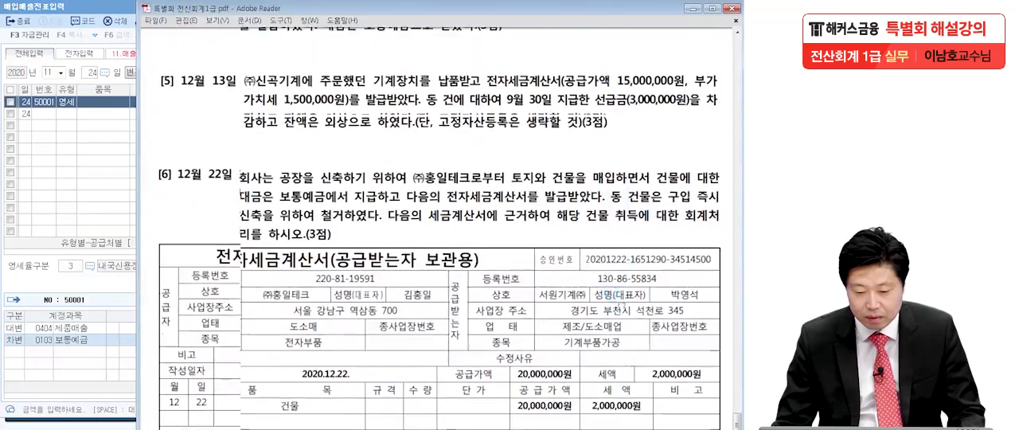
{"action": "left_click", "coordinate": [89, 226]}
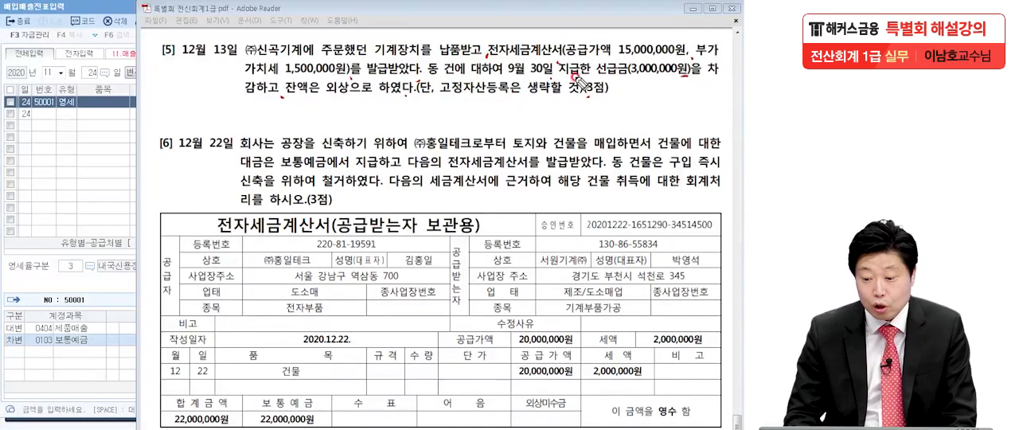
{"action": "left_click_drag", "start_coordinate": [374, 58], "coordinate": [442, 56]}
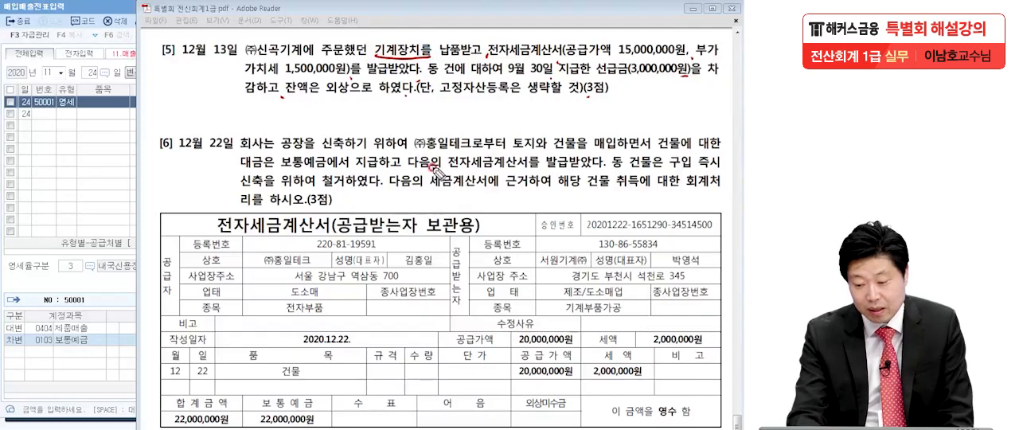
{"action": "left_click_drag", "start_coordinate": [697, 55], "coordinate": [726, 54]}
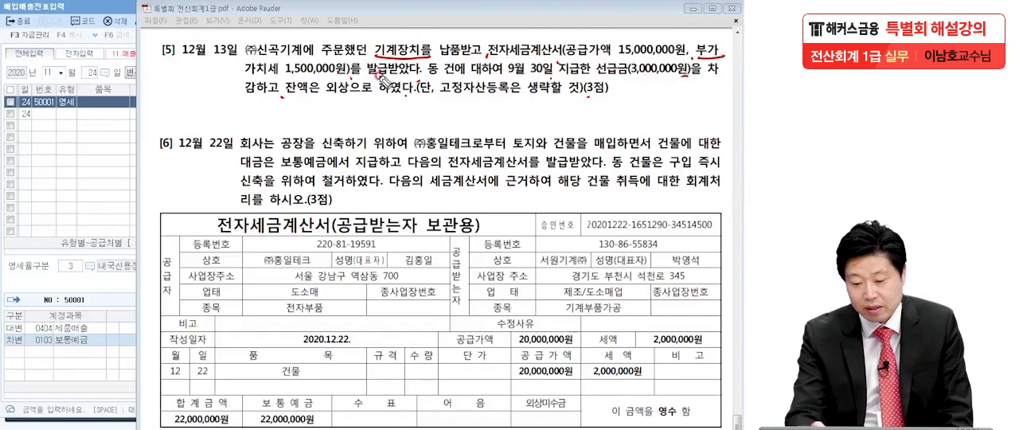
{"action": "left_click_drag", "start_coordinate": [237, 83], "coordinate": [374, 80]}
{"action": "left_click_drag", "start_coordinate": [509, 57], "coordinate": [567, 55]}
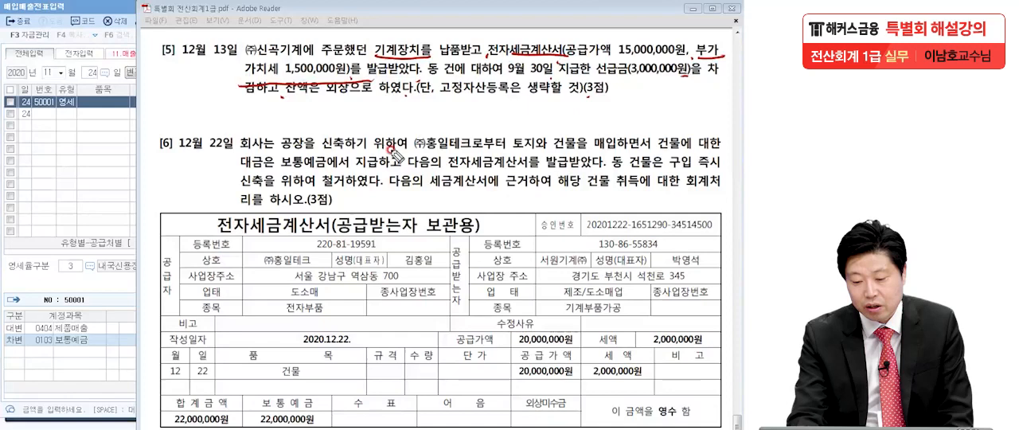
{"action": "mouse_move", "coordinate": [697, 62]}
{"action": "left_mouse_down"}
{"action": "mouse_move", "coordinate": [721, 38]}
{"action": "mouse_move", "coordinate": [734, 46]}
{"action": "left_mouse_up"}
{"action": "mouse_move", "coordinate": [237, 64]}
{"action": "left_mouse_down"}
{"action": "mouse_move", "coordinate": [292, 58]}
{"action": "mouse_move", "coordinate": [348, 80]}
{"action": "left_mouse_up"}
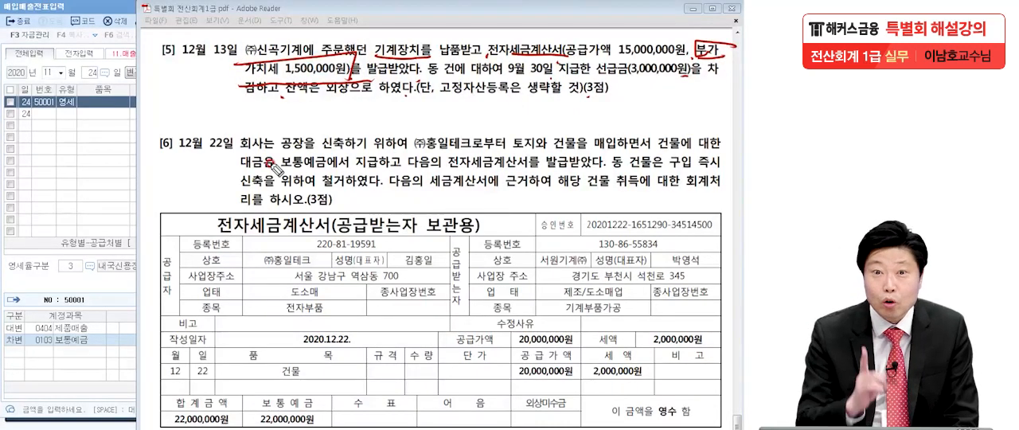
Step: Note purchase type 51 for question [5], mark 기계장치, 외상 and 선급금 3,000,000원, and clear the pen marks
{"action": "mouse_move", "coordinate": [76, 105]}
{"action": "left_mouse_down"}
{"action": "mouse_move", "coordinate": [48, 155]}
{"action": "mouse_move", "coordinate": [99, 149]}
{"action": "left_mouse_up"}
{"action": "left_click_drag", "start_coordinate": [112, 89], "coordinate": [95, 209]}
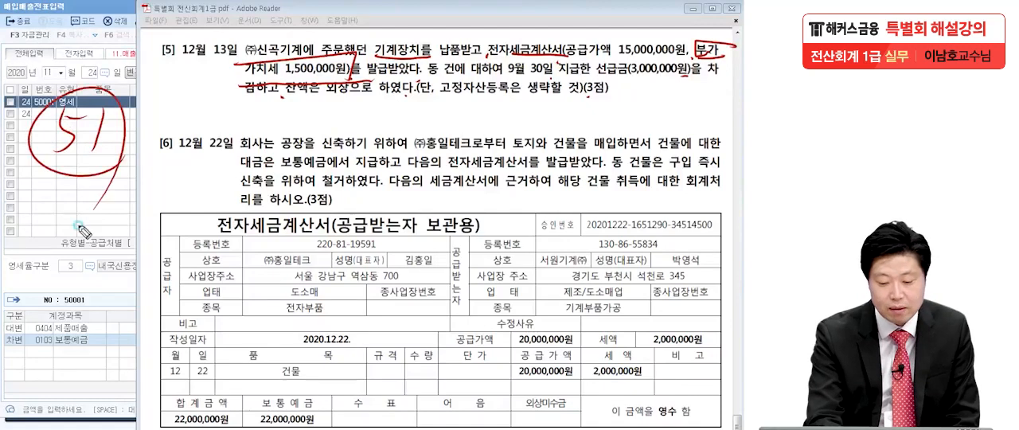
{"action": "mouse_move", "coordinate": [422, 38]}
{"action": "left_mouse_down"}
{"action": "mouse_move", "coordinate": [398, 77]}
{"action": "mouse_move", "coordinate": [434, 48]}
{"action": "left_mouse_up"}
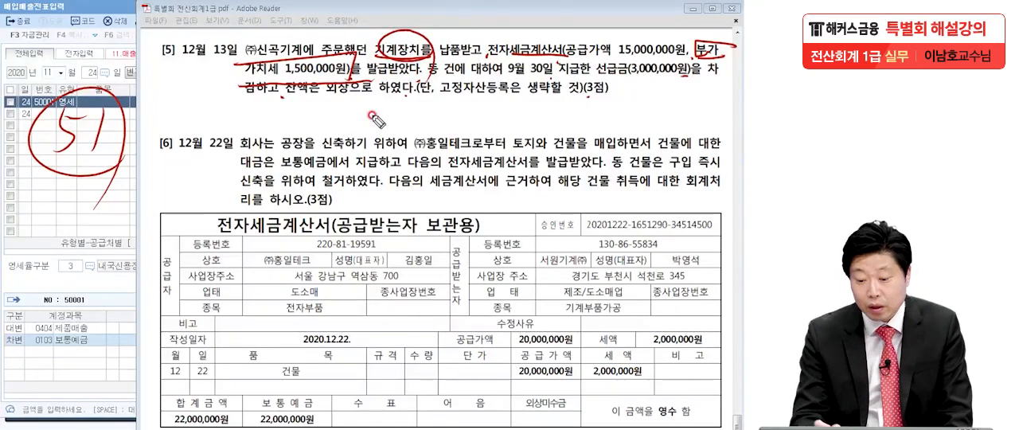
{"action": "left_click_drag", "start_coordinate": [355, 100], "coordinate": [326, 103]}
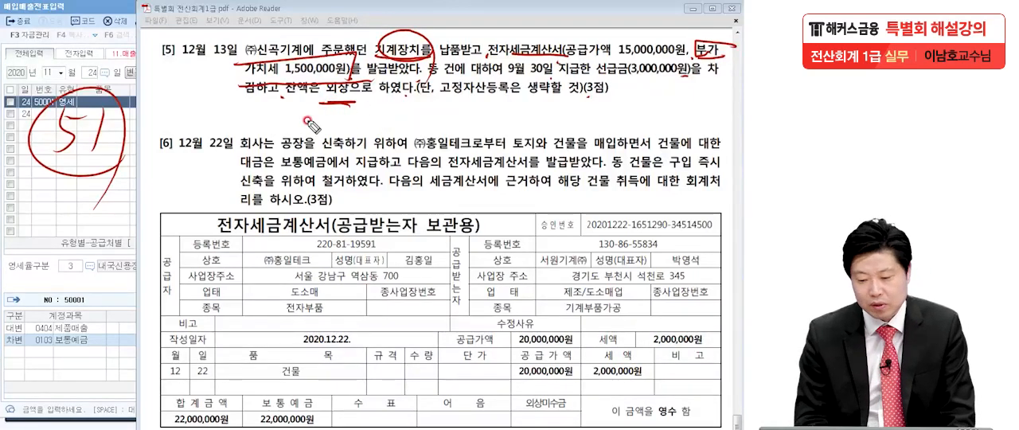
{"action": "left_click_drag", "start_coordinate": [435, 62], "coordinate": [421, 34]}
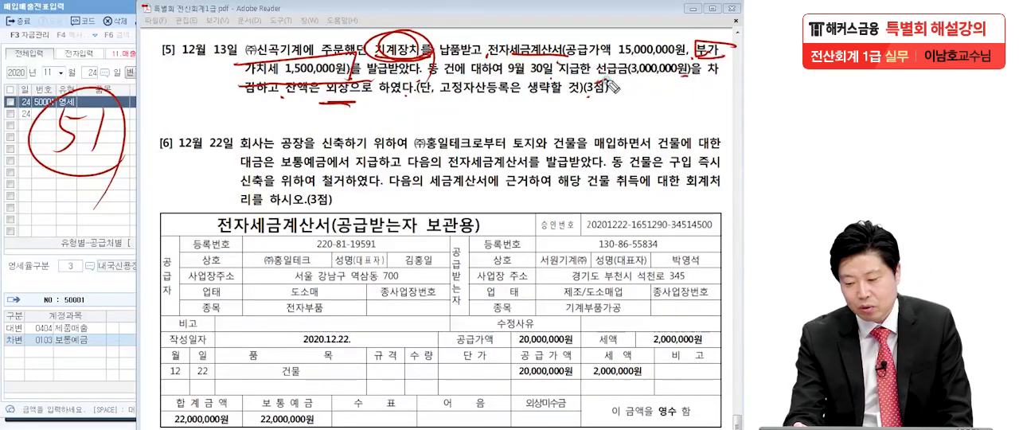
{"action": "left_click_drag", "start_coordinate": [628, 73], "coordinate": [640, 59]}
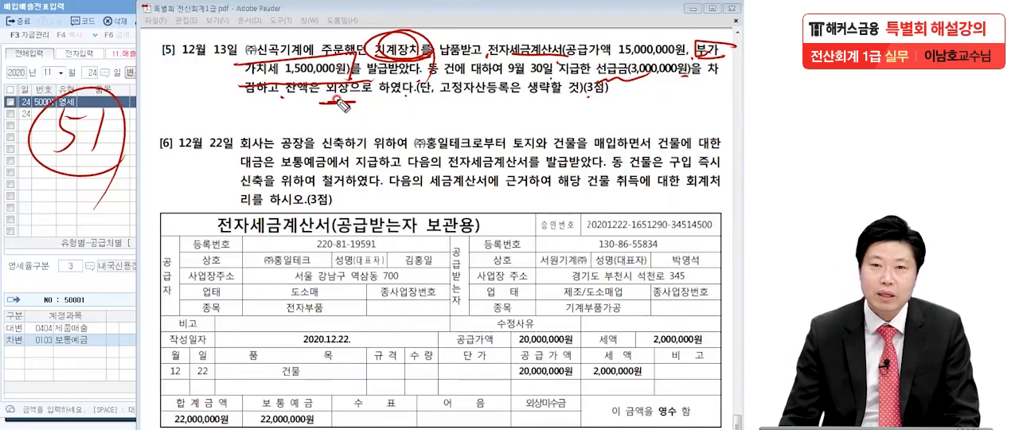
{"action": "key", "text": "Escape"}
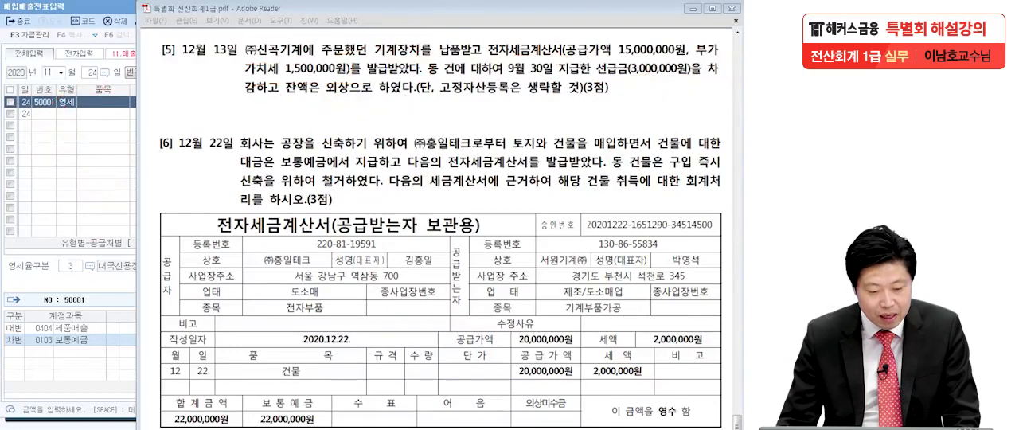
Step: Return to 매입매출전표입력 and start a 12월 13일 entry with 유형 51 (과세) and a 공급가액 of 15,000,000
{"action": "left_click", "coordinate": [73, 161]}
{"action": "left_click", "coordinate": [50, 71]}
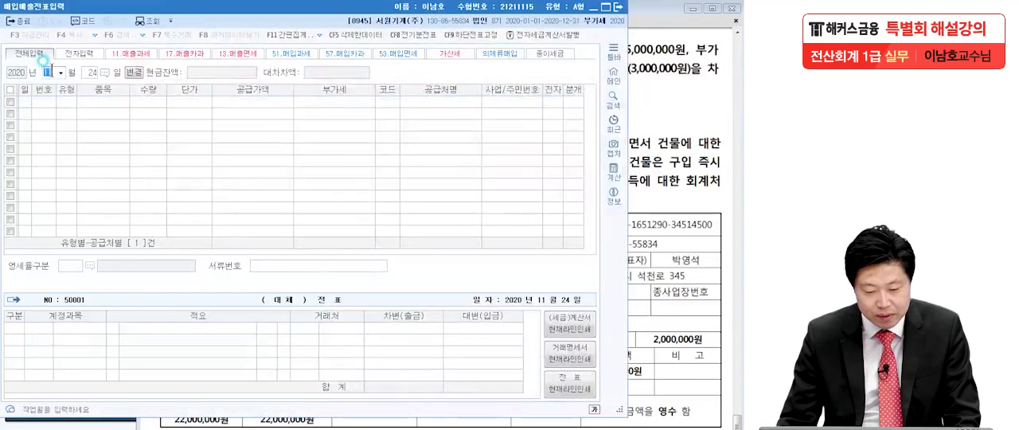
{"action": "type", "text": "12"}
{"action": "key", "text": "Return"}
{"action": "type", "text": "13"}
{"action": "key", "text": "Return"}
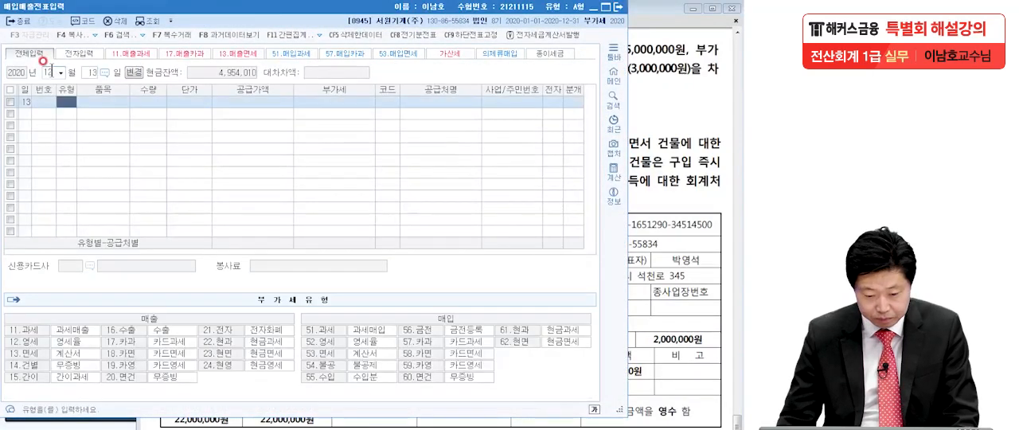
{"action": "type", "text": "11"}
{"action": "key", "text": "Return"}
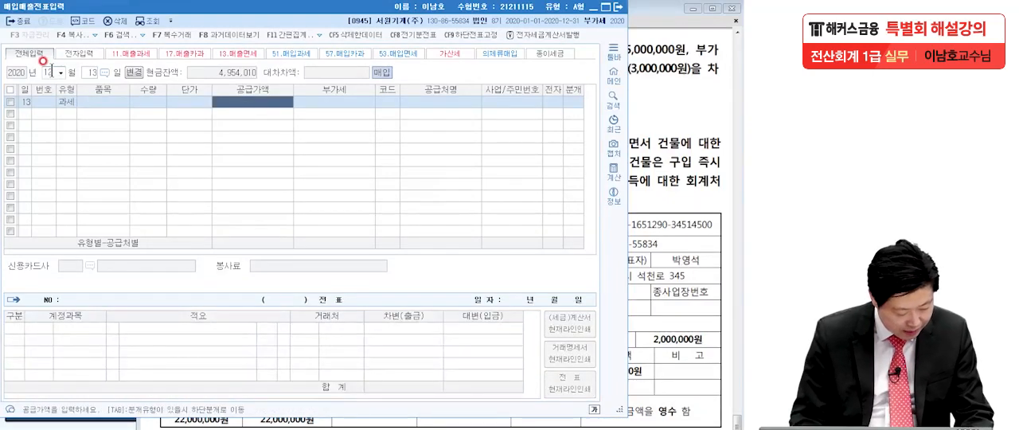
{"action": "type", "text": "150,000"}
{"action": "key", "text": "Return"}
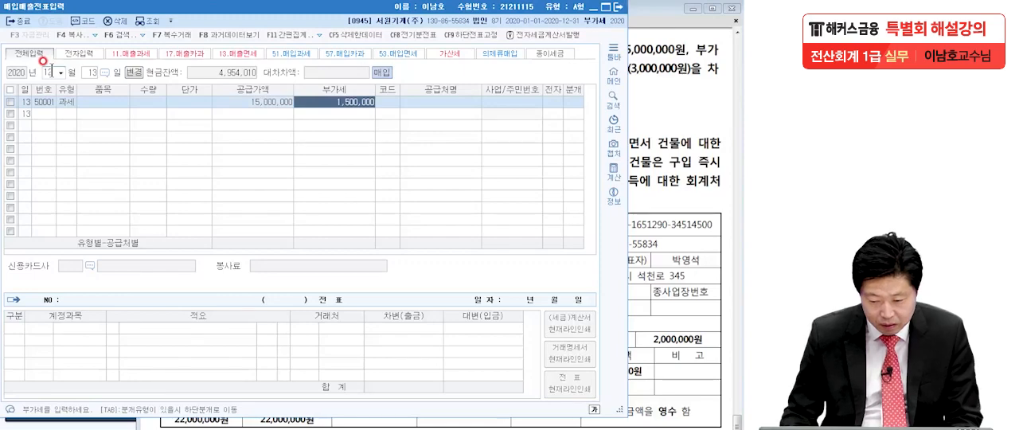
Step: Assign (주)신곡기계 as the 공급처 of the 과세 purchase line and set 전자 to 1 (여)
{"action": "key", "text": "Return"}
{"action": "key", "text": "F2"}
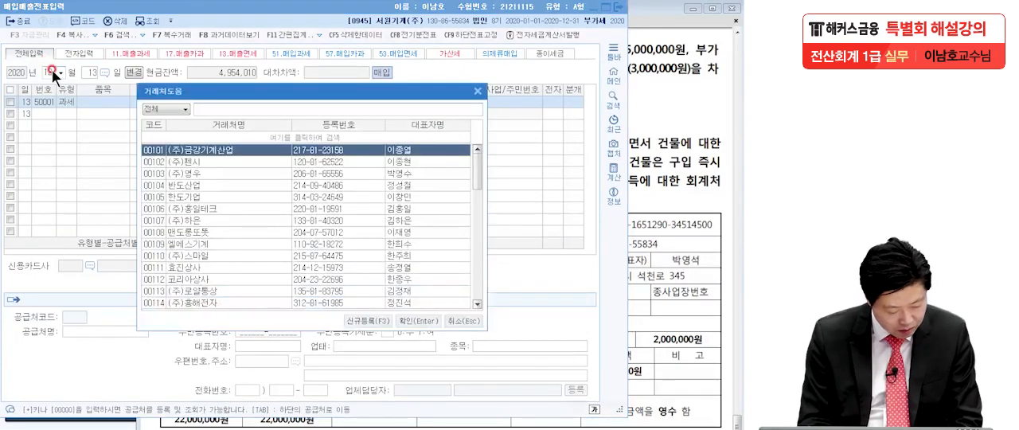
{"action": "type", "text": "신곡"}
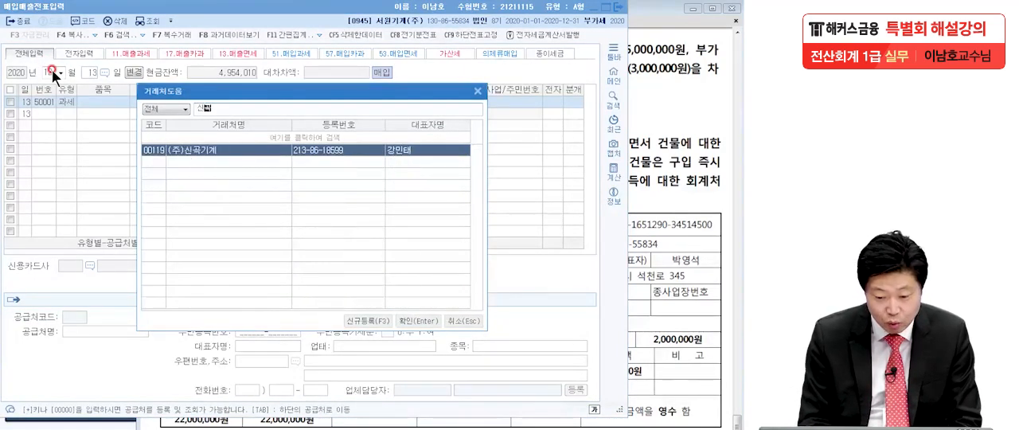
{"action": "key", "text": "Return"}
{"action": "type", "text": "1"}
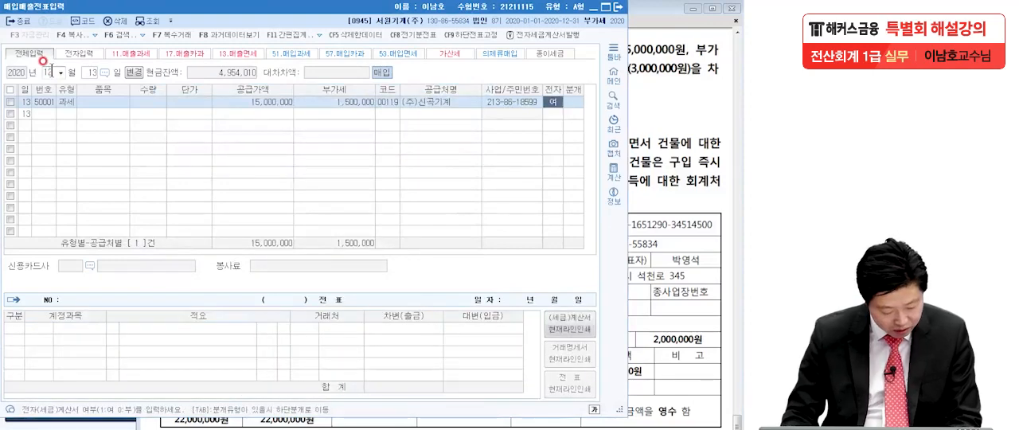
{"action": "key", "text": "Return"}
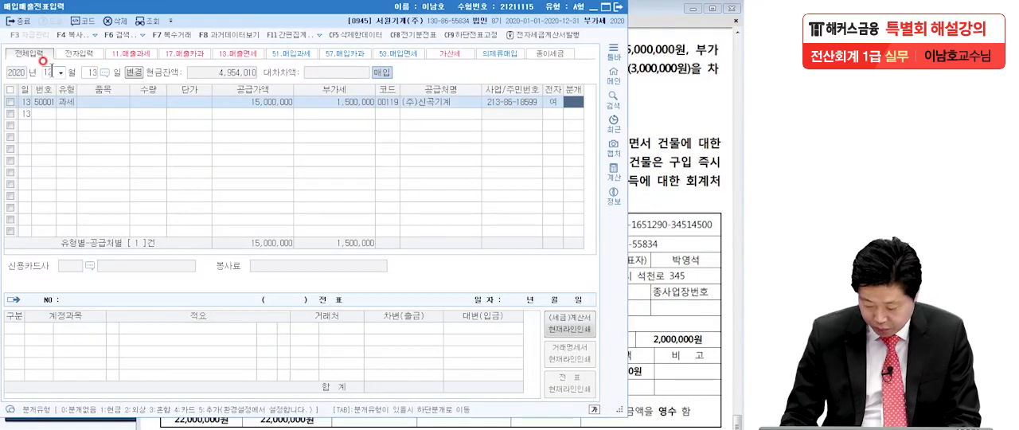
Step: Set 분개 to 3 (혼합) and make 기계장치 (0206) the account of the 15,000,000 debit line
{"action": "type", "text": "3"}
{"action": "key", "text": "Return"}
{"action": "key", "text": "F2"}
{"action": "type", "text": "기계장치"}
{"action": "key", "text": "Return"}
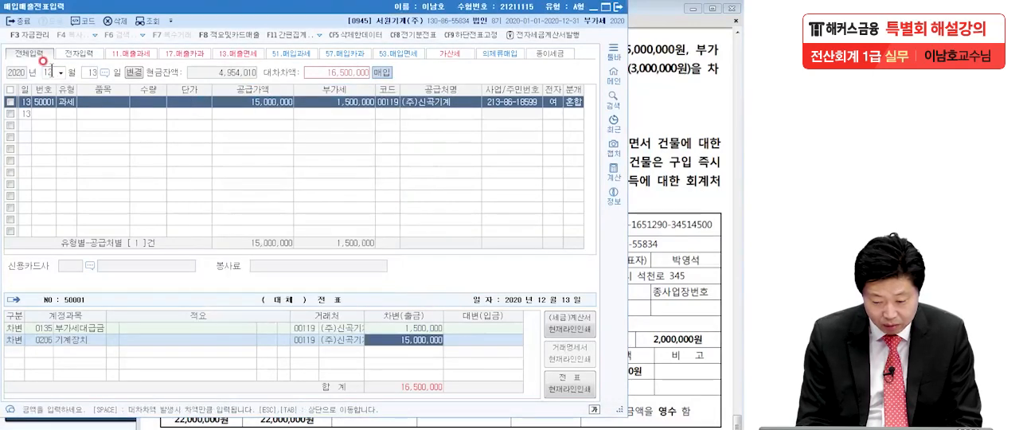
Step: Add a credit line for 선급금 (0131) with 3,000,000 to the 12월 13일 journal entry
{"action": "key", "text": "Return"}
{"action": "key", "text": "Return"}
{"action": "key", "text": "Return"}
{"action": "type", "text": "4"}
{"action": "key", "text": "Return"}
{"action": "type", "text": "선급"}
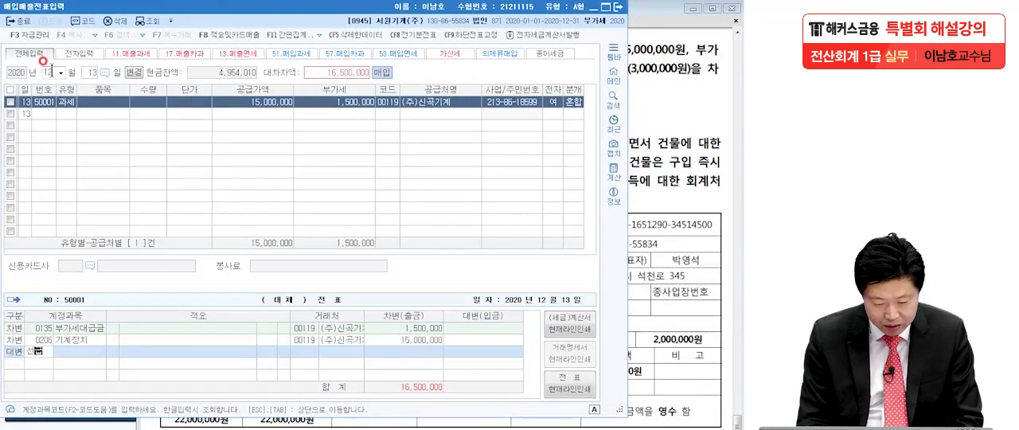
{"action": "key", "text": "Return"}
{"action": "key", "text": "Return"}
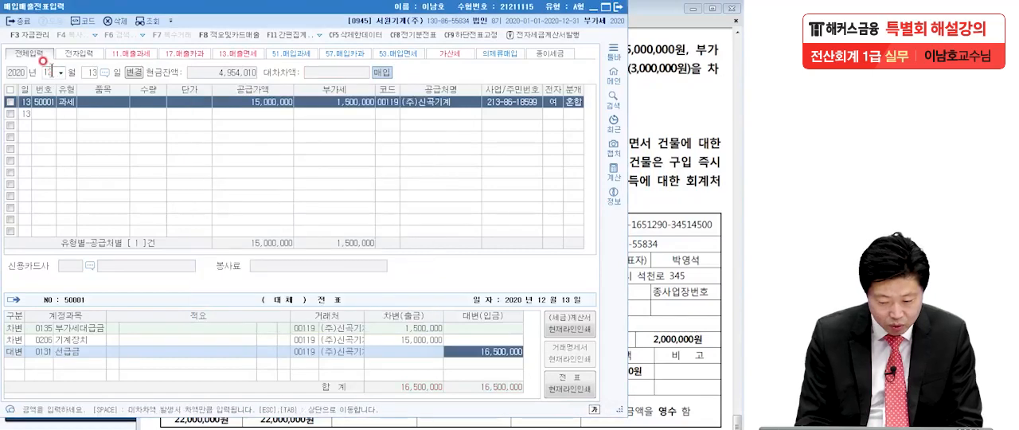
{"action": "type", "text": "3"}
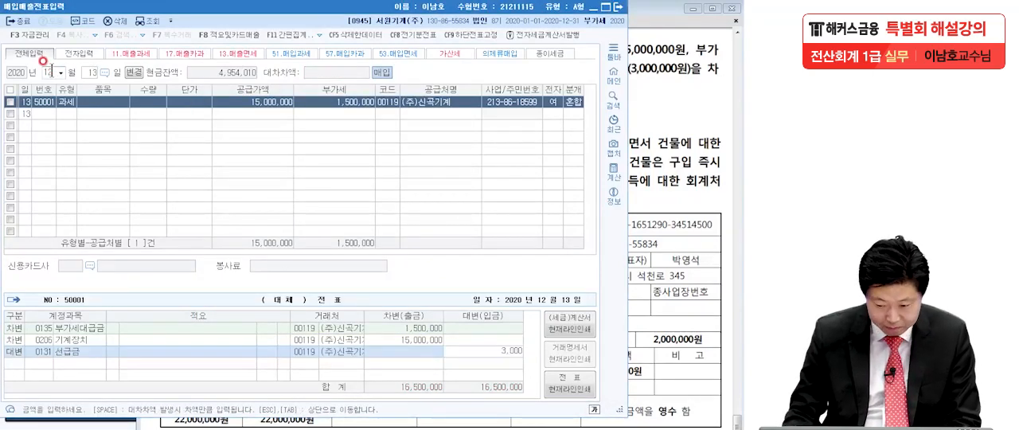
{"action": "key", "text": "Return"}
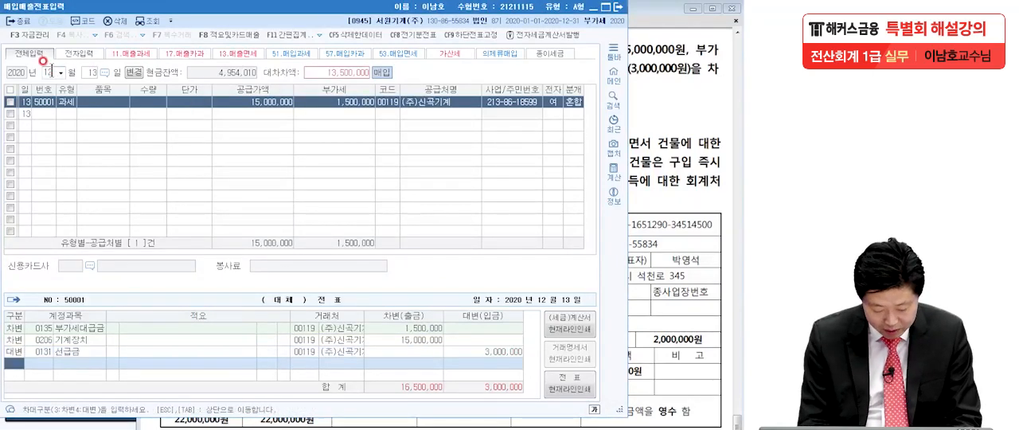
Step: Add a credit line for 미지급금 (0253) with the remaining 13,500,000
{"action": "type", "text": "4미지급"}
{"action": "key", "text": "Return"}
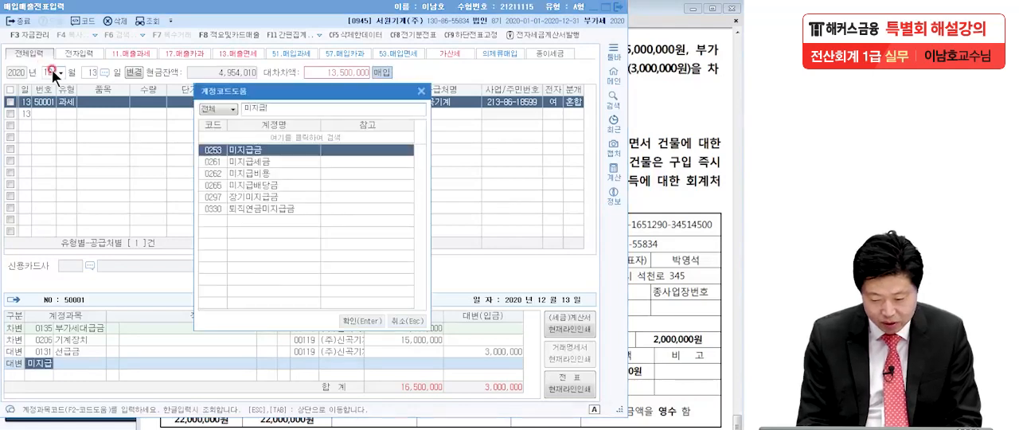
{"action": "key", "text": "Return"}
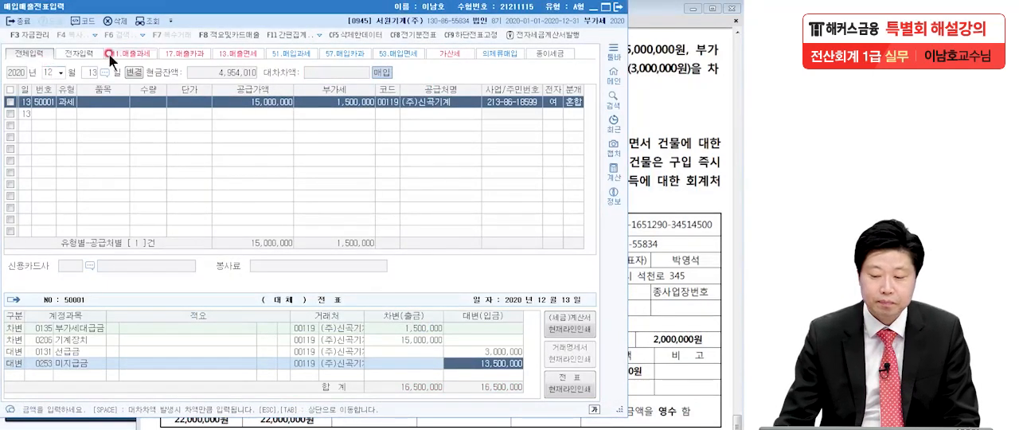
Step: Switch to the exam PDF and examine question [6] of 12월 22일 with its complete 전자세금계산서
{"action": "left_click", "coordinate": [660, 183]}
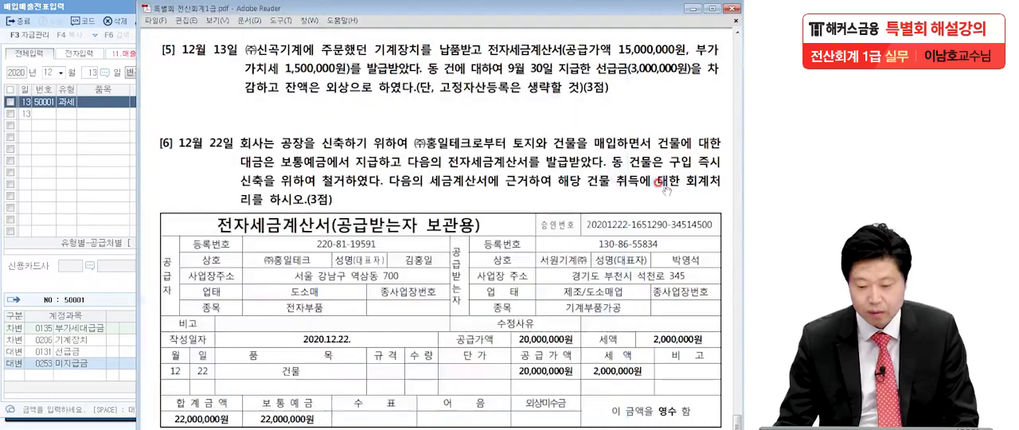
{"action": "left_click_drag", "start_coordinate": [569, 397], "coordinate": [568, 301]}
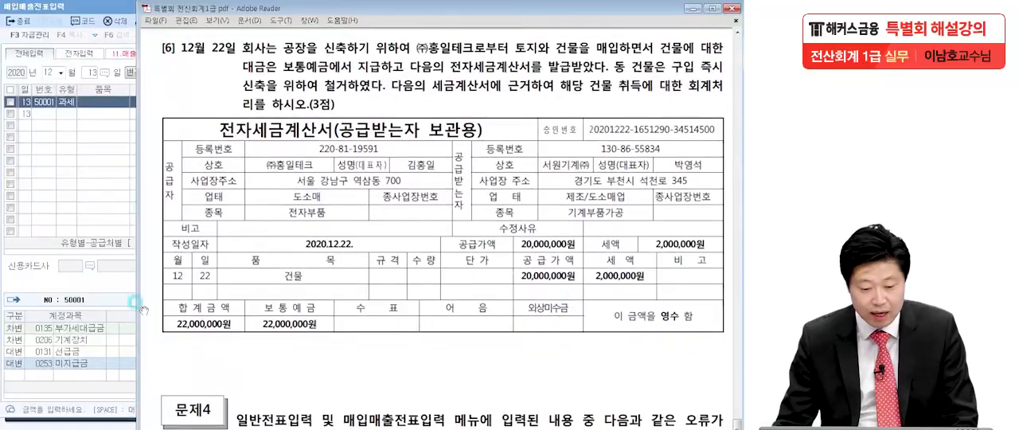
{"action": "left_click", "coordinate": [2, 279]}
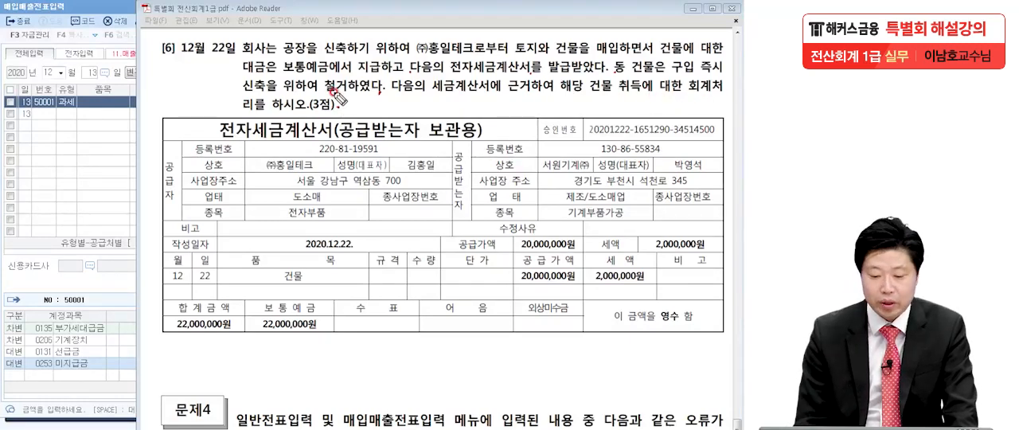
Step: Mark the key phrases and amounts of question [6] with the screen pen, write 토지 and 54 beside it, and clear all markings
{"action": "mouse_move", "coordinate": [176, 40]}
{"action": "left_mouse_down"}
{"action": "mouse_move", "coordinate": [169, 32]}
{"action": "mouse_move", "coordinate": [125, 50]}
{"action": "mouse_move", "coordinate": [120, 30]}
{"action": "left_mouse_up"}
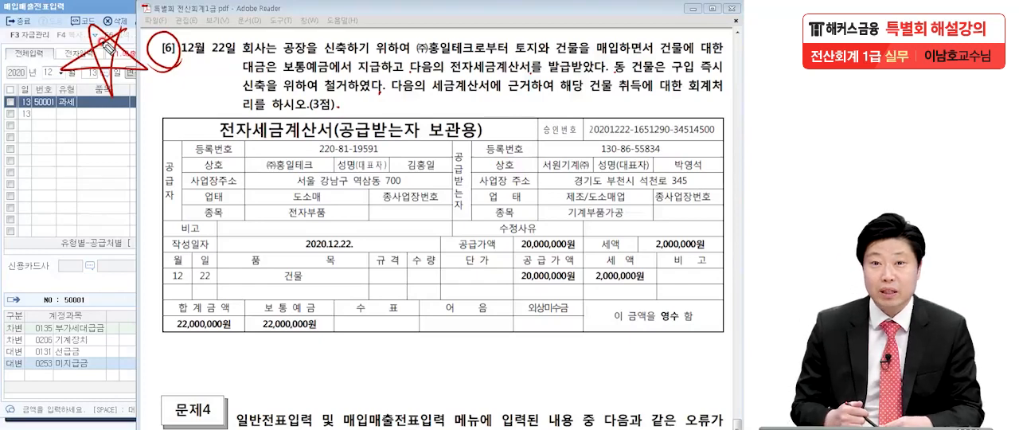
{"action": "left_click_drag", "start_coordinate": [282, 54], "coordinate": [344, 53]}
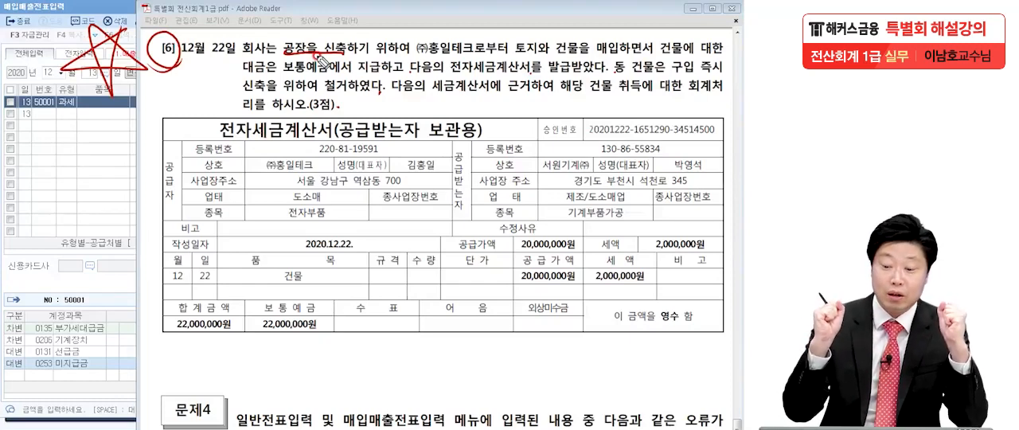
{"action": "mouse_move", "coordinate": [686, 55]}
{"action": "left_mouse_down"}
{"action": "mouse_move", "coordinate": [660, 33]}
{"action": "mouse_move", "coordinate": [666, 57]}
{"action": "left_mouse_up"}
{"action": "mouse_move", "coordinate": [523, 73]}
{"action": "left_mouse_down"}
{"action": "mouse_move", "coordinate": [480, 46]}
{"action": "mouse_move", "coordinate": [468, 78]}
{"action": "left_mouse_up"}
{"action": "mouse_move", "coordinate": [360, 148]}
{"action": "left_mouse_down"}
{"action": "mouse_move", "coordinate": [213, 118]}
{"action": "mouse_move", "coordinate": [367, 150]}
{"action": "left_mouse_up"}
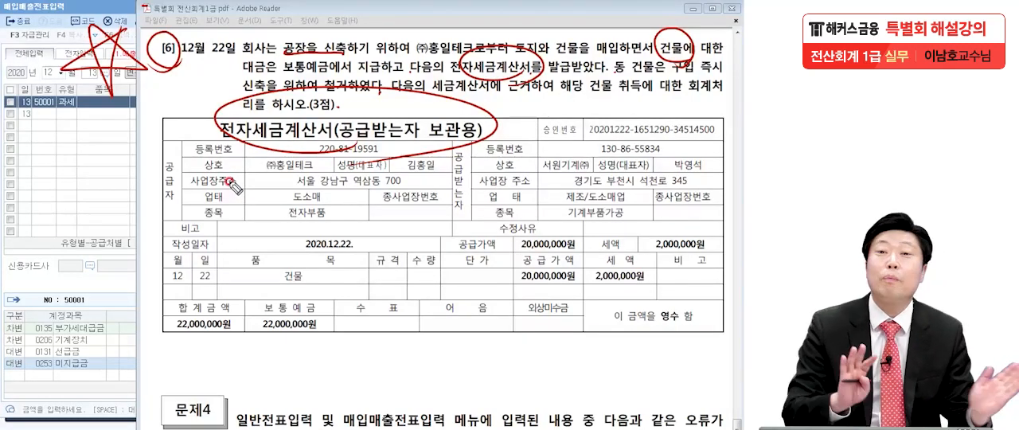
{"action": "mouse_move", "coordinate": [683, 72]}
{"action": "left_mouse_down"}
{"action": "mouse_move", "coordinate": [709, 48]}
{"action": "mouse_move", "coordinate": [699, 70]}
{"action": "left_mouse_up"}
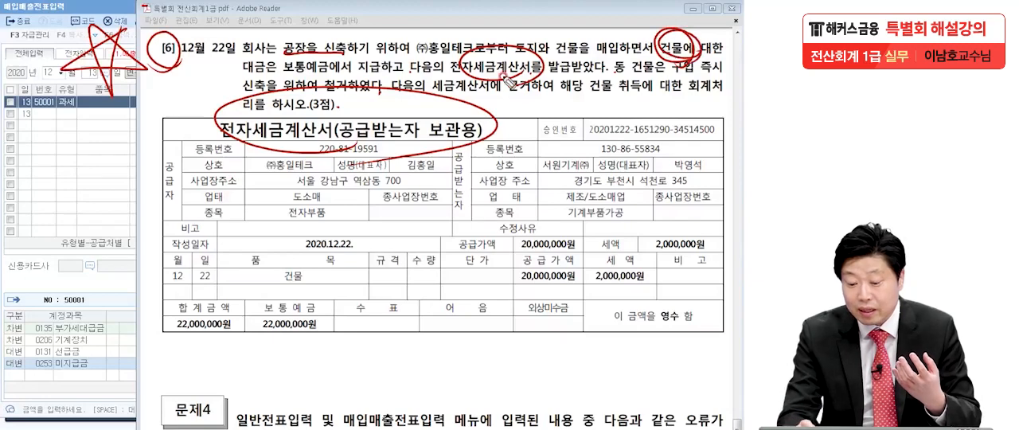
{"action": "mouse_move", "coordinate": [482, 144]}
{"action": "left_mouse_down"}
{"action": "mouse_move", "coordinate": [239, 102]}
{"action": "mouse_move", "coordinate": [495, 142]}
{"action": "left_mouse_up"}
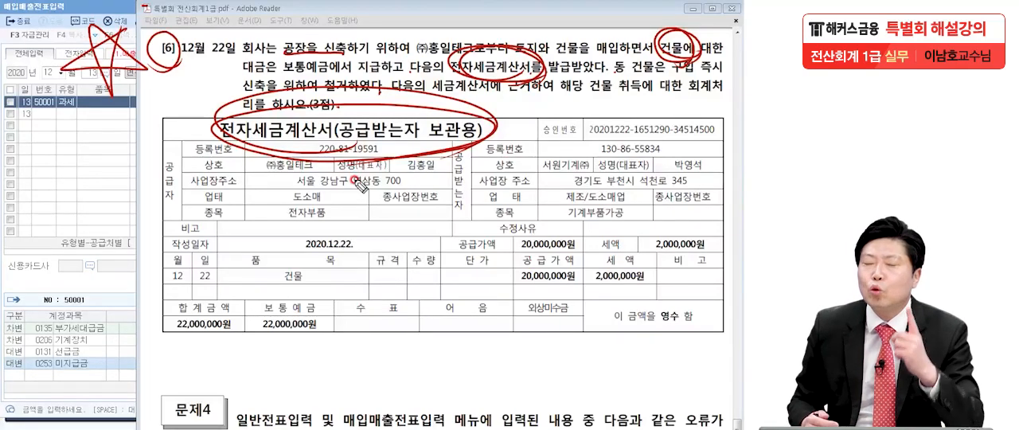
{"action": "mouse_move", "coordinate": [44, 181]}
{"action": "left_mouse_down"}
{"action": "mouse_move", "coordinate": [83, 172]}
{"action": "mouse_move", "coordinate": [70, 216]}
{"action": "mouse_move", "coordinate": [121, 211]}
{"action": "left_mouse_up"}
{"action": "left_click_drag", "start_coordinate": [123, 184], "coordinate": [125, 231]}
{"action": "mouse_move", "coordinate": [153, 230]}
{"action": "left_mouse_down"}
{"action": "mouse_move", "coordinate": [40, 266]}
{"action": "mouse_move", "coordinate": [78, 288]}
{"action": "mouse_move", "coordinate": [164, 209]}
{"action": "mouse_move", "coordinate": [150, 244]}
{"action": "left_mouse_up"}
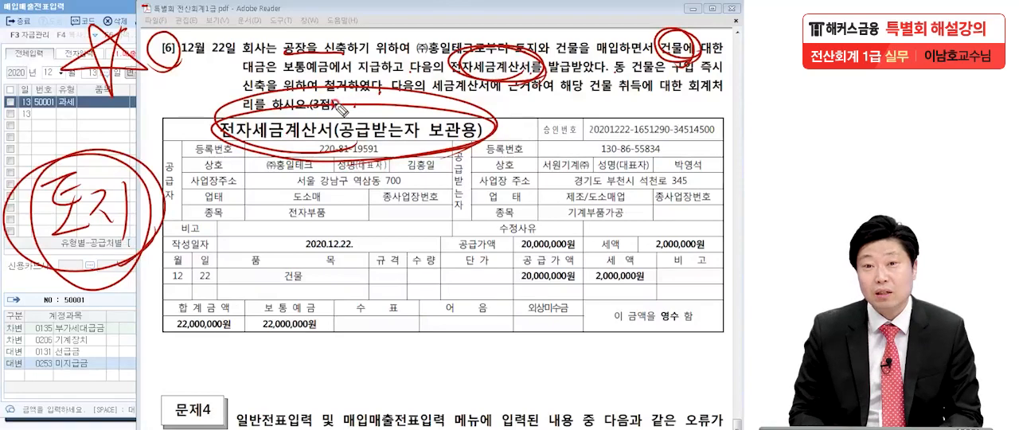
{"action": "left_click_drag", "start_coordinate": [591, 99], "coordinate": [737, 95]}
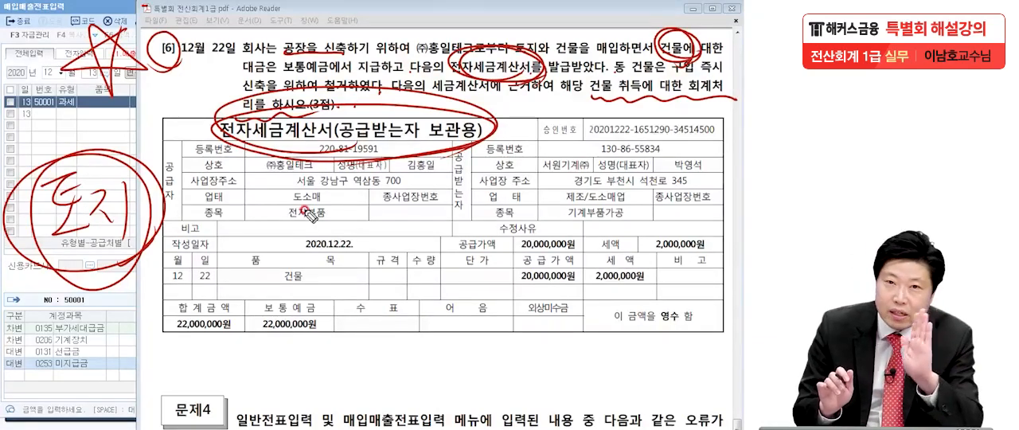
{"action": "mouse_move", "coordinate": [145, 217]}
{"action": "left_mouse_down"}
{"action": "mouse_move", "coordinate": [127, 247]}
{"action": "mouse_move", "coordinate": [32, 183]}
{"action": "mouse_move", "coordinate": [108, 165]}
{"action": "left_mouse_up"}
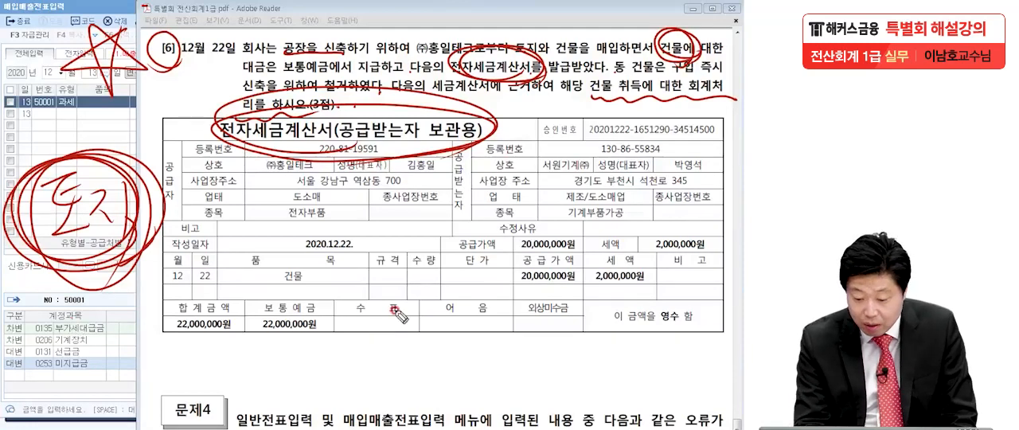
{"action": "left_click_drag", "start_coordinate": [594, 288], "coordinate": [662, 280]}
{"action": "mouse_move", "coordinate": [511, 293]}
{"action": "left_mouse_down"}
{"action": "mouse_move", "coordinate": [578, 300]}
{"action": "mouse_move", "coordinate": [657, 253]}
{"action": "mouse_move", "coordinate": [654, 296]}
{"action": "left_mouse_up"}
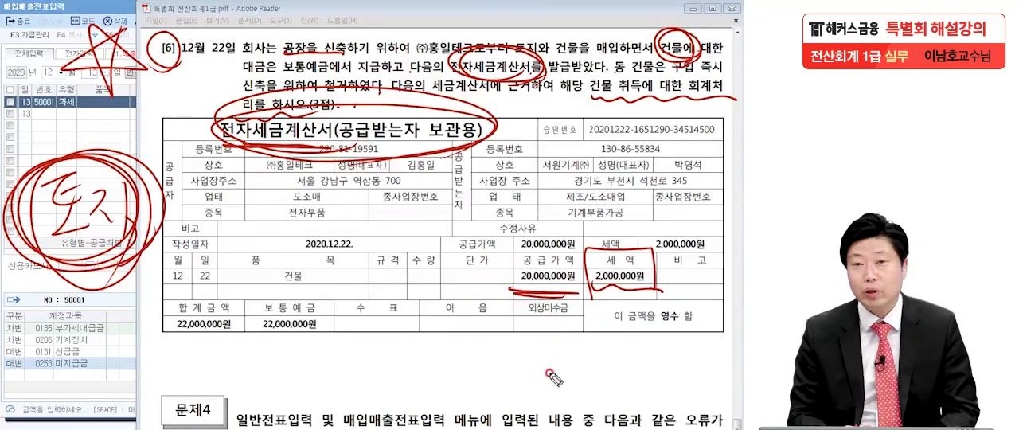
{"action": "left_click_drag", "start_coordinate": [590, 245], "coordinate": [588, 313]}
{"action": "mouse_move", "coordinate": [588, 252]}
{"action": "left_mouse_down"}
{"action": "mouse_move", "coordinate": [639, 248]}
{"action": "mouse_move", "coordinate": [575, 300]}
{"action": "left_mouse_up"}
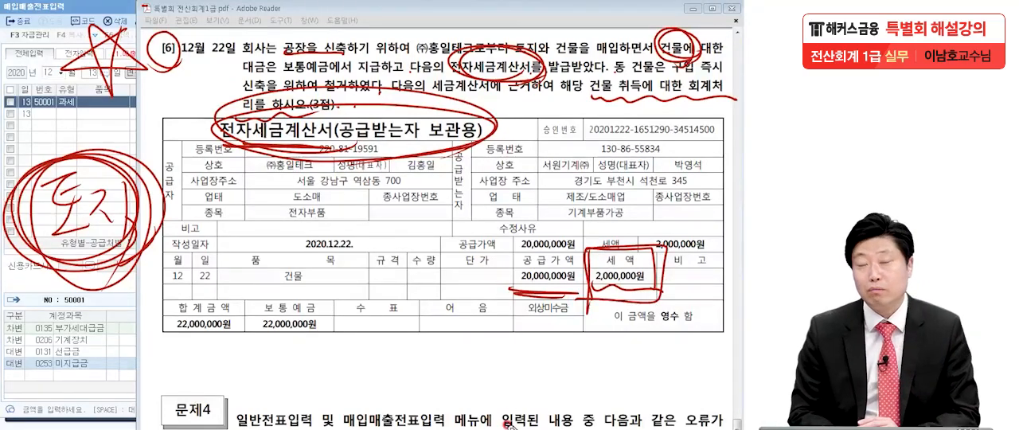
{"action": "mouse_move", "coordinate": [128, 294]}
{"action": "left_mouse_down"}
{"action": "mouse_move", "coordinate": [159, 159]}
{"action": "mouse_move", "coordinate": [175, 275]}
{"action": "left_mouse_up"}
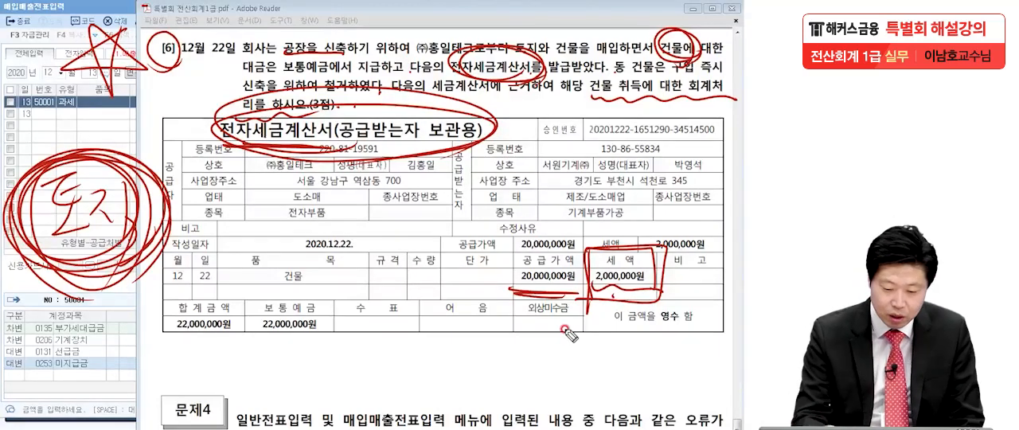
{"action": "mouse_move", "coordinate": [56, 91]}
{"action": "left_mouse_down"}
{"action": "mouse_move", "coordinate": [120, 139]}
{"action": "mouse_move", "coordinate": [99, 178]}
{"action": "left_mouse_up"}
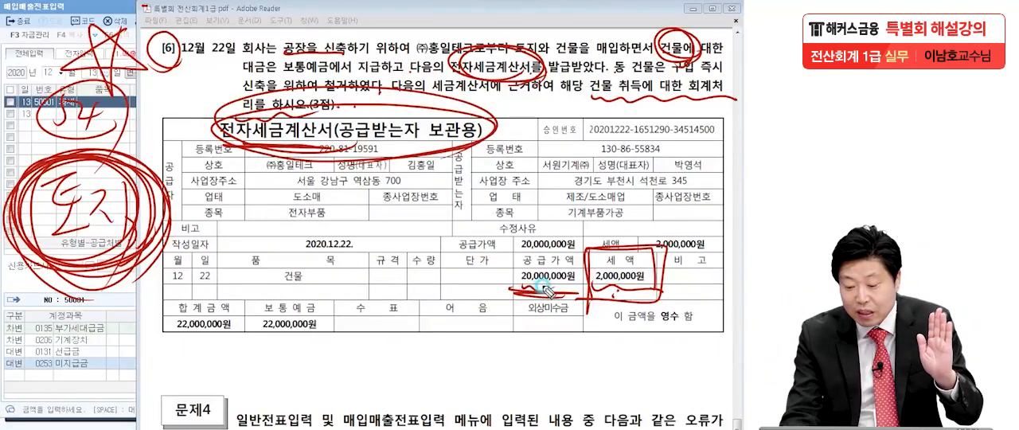
{"action": "mouse_move", "coordinate": [30, 167]}
{"action": "left_mouse_down"}
{"action": "mouse_move", "coordinate": [34, 263]}
{"action": "mouse_move", "coordinate": [258, 159]}
{"action": "mouse_move", "coordinate": [32, 269]}
{"action": "left_mouse_up"}
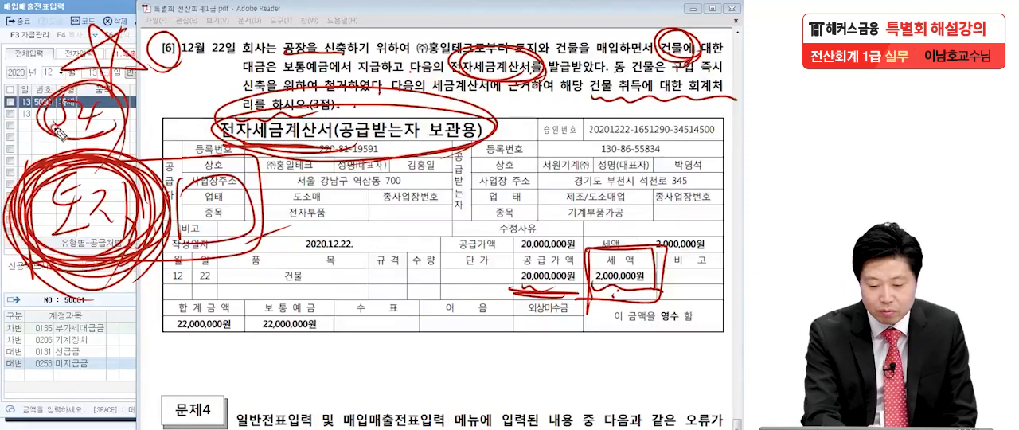
{"action": "mouse_move", "coordinate": [184, 153]}
{"action": "left_mouse_down"}
{"action": "mouse_move", "coordinate": [211, 143]}
{"action": "mouse_move", "coordinate": [161, 181]}
{"action": "left_mouse_up"}
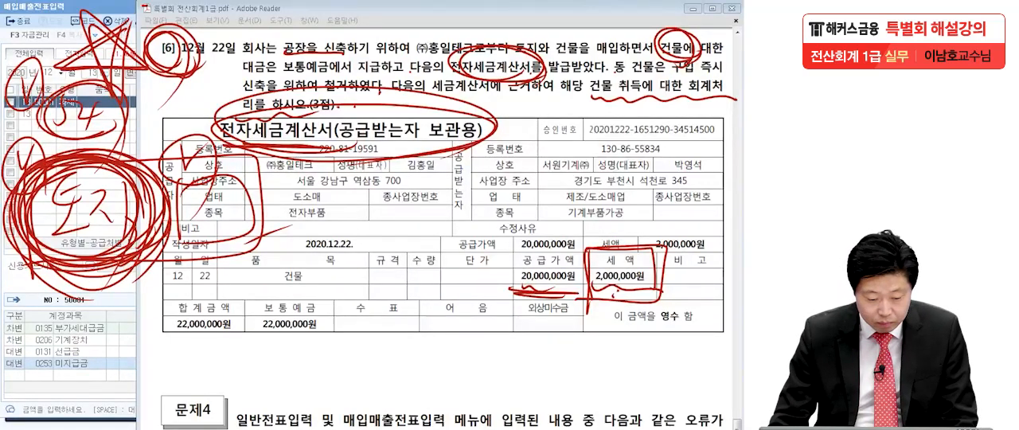
{"action": "key", "text": "Escape"}
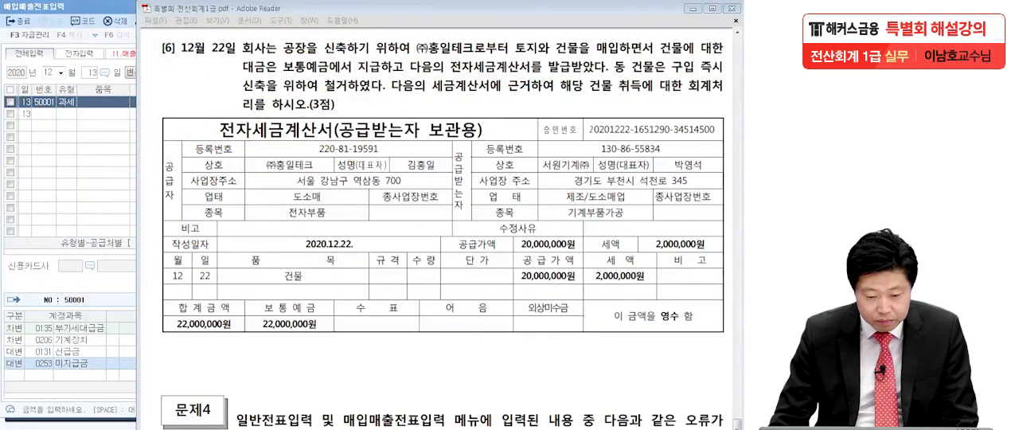
Step: Return to 매입매출전표입력 and start a 12월 22일 entry with 유형 54 (불공)
{"action": "left_click", "coordinate": [117, 197]}
{"action": "left_click", "coordinate": [89, 72]}
{"action": "type", "text": "22"}
{"action": "key", "text": "Return"}
{"action": "key", "text": "Return"}
{"action": "type", "text": "54"}
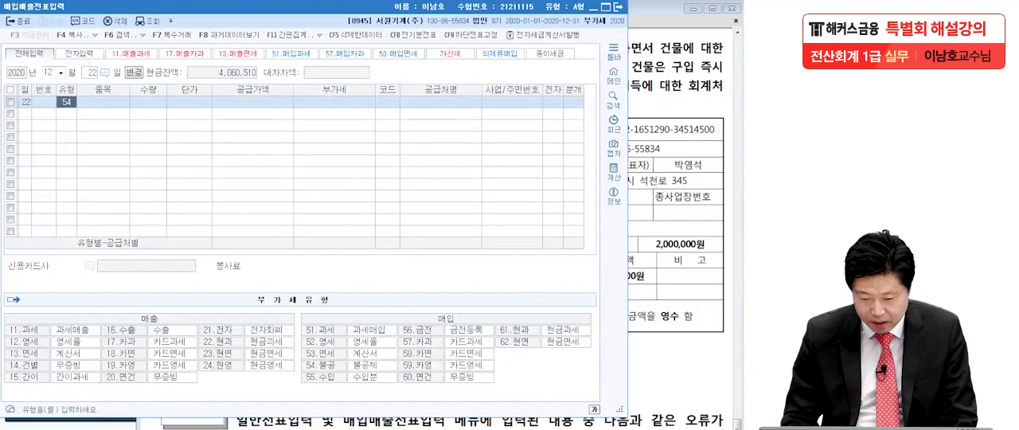
{"action": "key", "text": "Return"}
Step: Check the tax invoice in the PDF, and enter 건물 as the 품목 with a 공급가액 of 20,000,000
{"action": "left_click", "coordinate": [689, 209]}
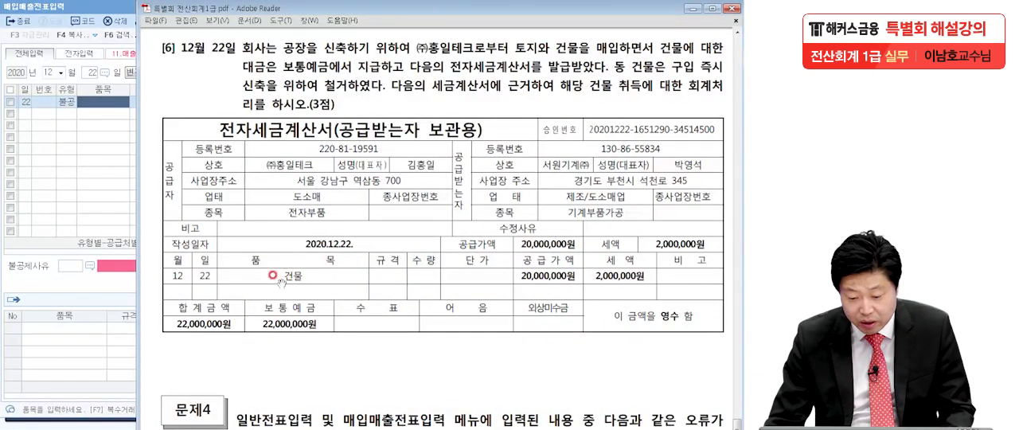
{"action": "left_click", "coordinate": [101, 103]}
{"action": "type", "text": "건물"}
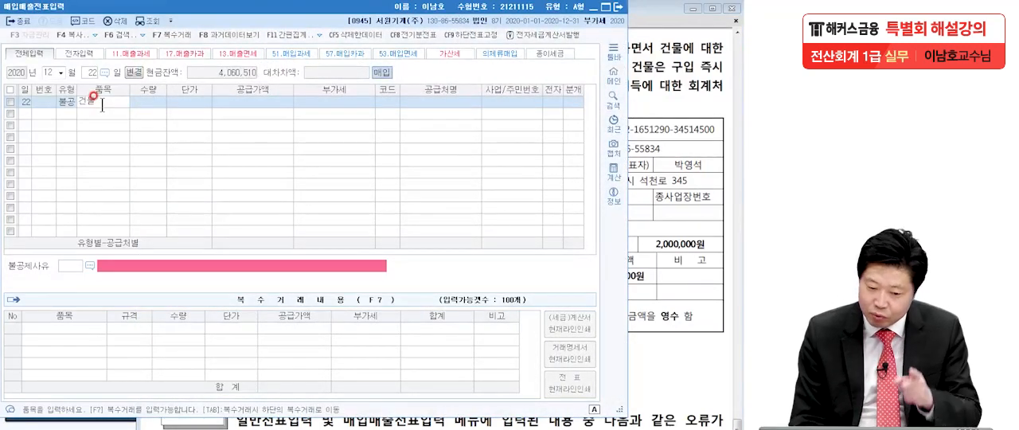
{"action": "key", "text": "Return"}
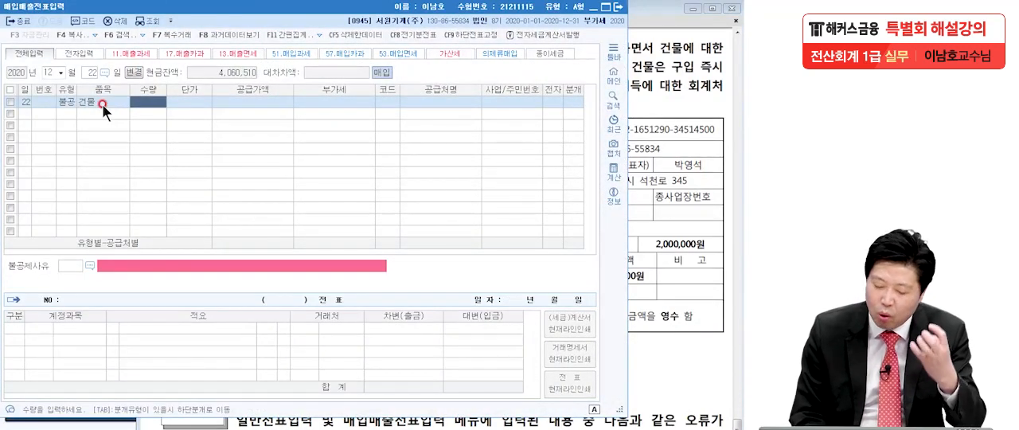
{"action": "key", "text": "Return"}
{"action": "key", "text": "Return"}
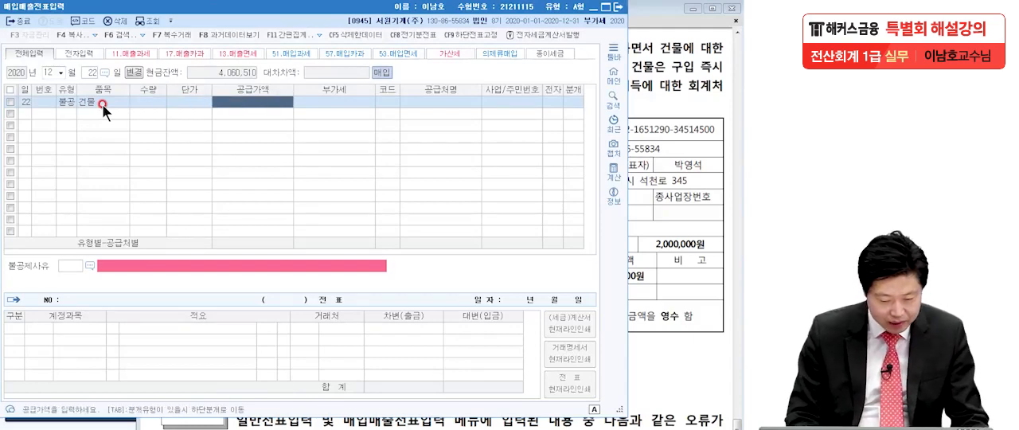
{"action": "type", "text": "20000000"}
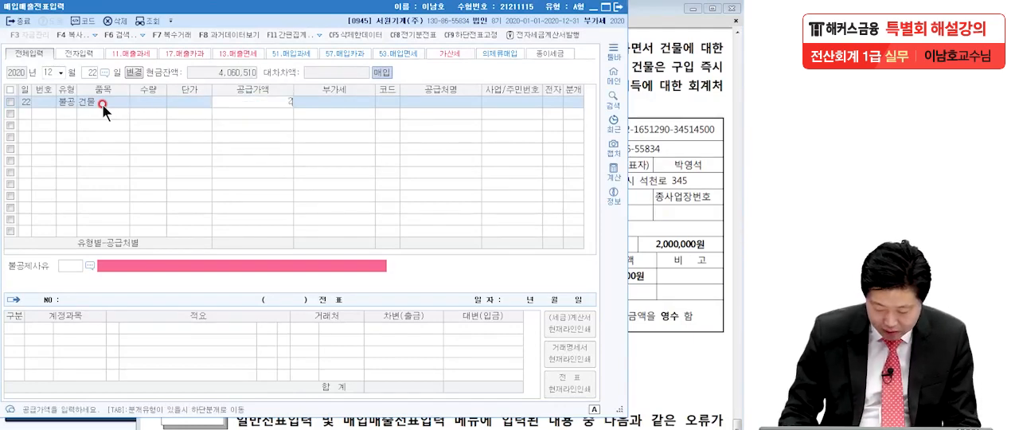
{"action": "key", "text": "Return"}
{"action": "key", "text": "Return"}
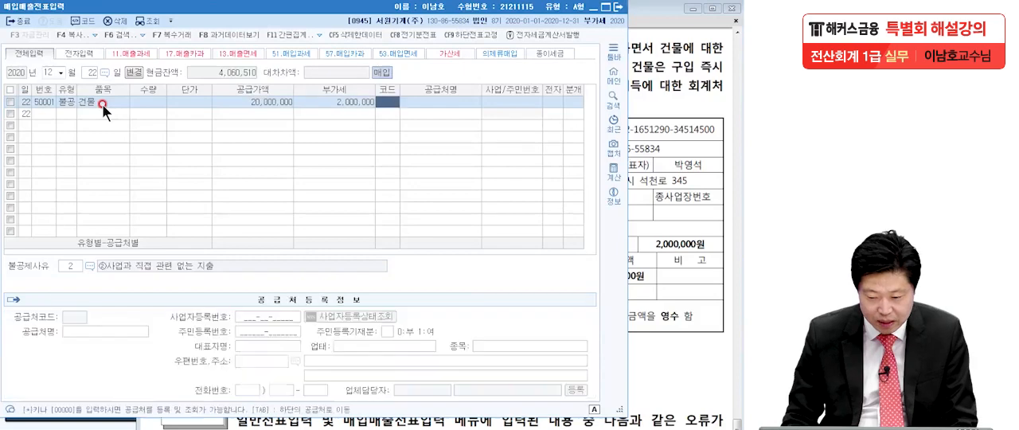
Step: Assign (주)홍일테크 as the 공급처 of the 불공 purchase line and set 전자 to 1 (여)
{"action": "key", "text": "F2"}
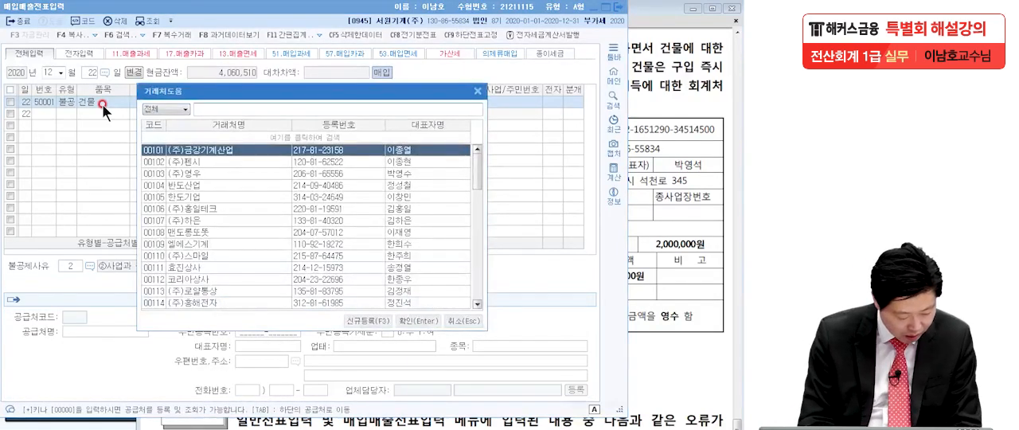
{"action": "type", "text": "홍이"}
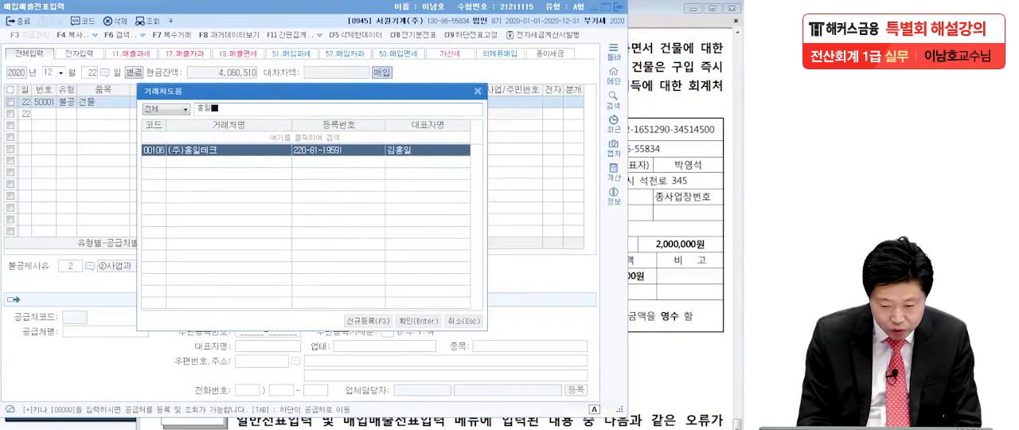
{"action": "key", "text": "Return"}
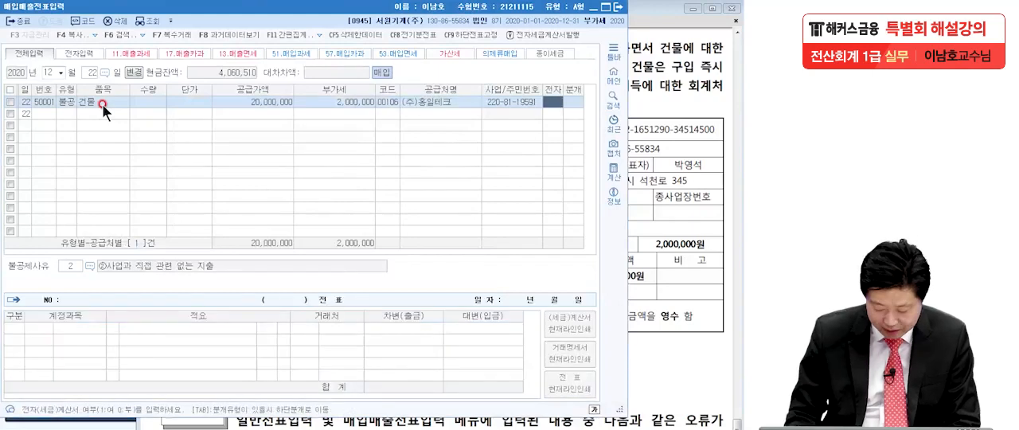
{"action": "type", "text": "1"}
{"action": "key", "text": "Return"}
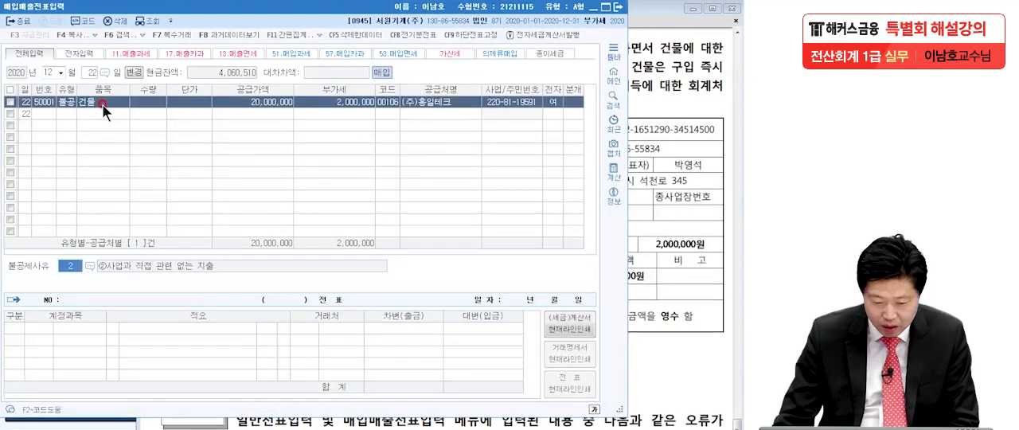
Step: Set the 불공제사유 of the 건물 purchase to 6, 토지의 자본적 지출 관련
{"action": "left_click", "coordinate": [89, 265]}
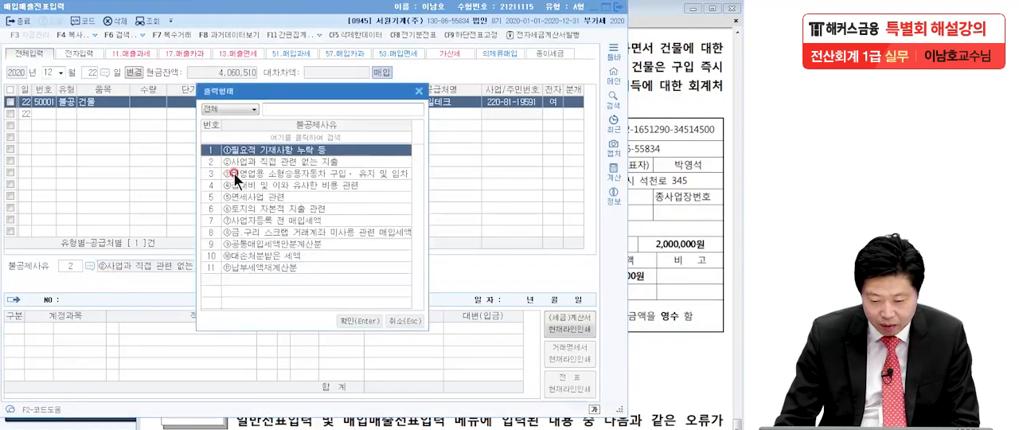
{"action": "left_click", "coordinate": [271, 208]}
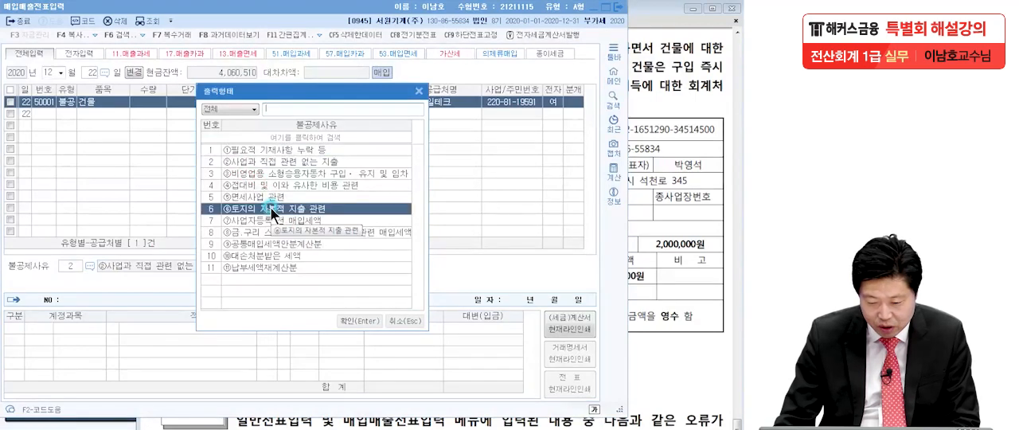
{"action": "double_click", "coordinate": [271, 207]}
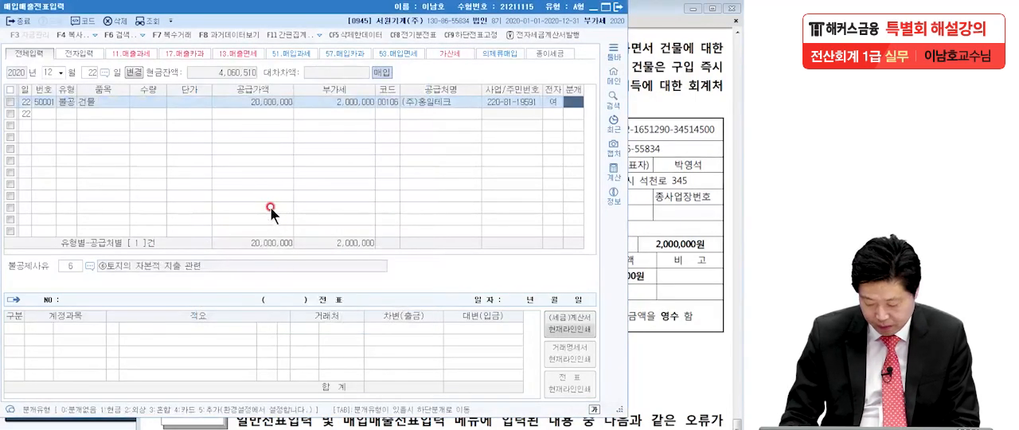
Step: Set 분개 to 3 (혼합) and make 토지 (0201) the account of the 22,000,000 debit line
{"action": "key", "text": "3"}
{"action": "key", "text": "Return"}
{"action": "type", "text": "토지"}
{"action": "key", "text": "Return"}
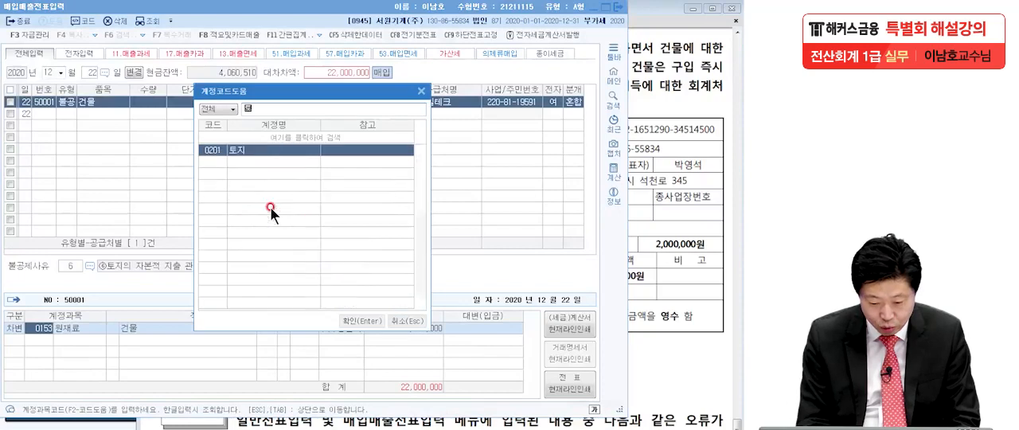
{"action": "key", "text": "Return"}
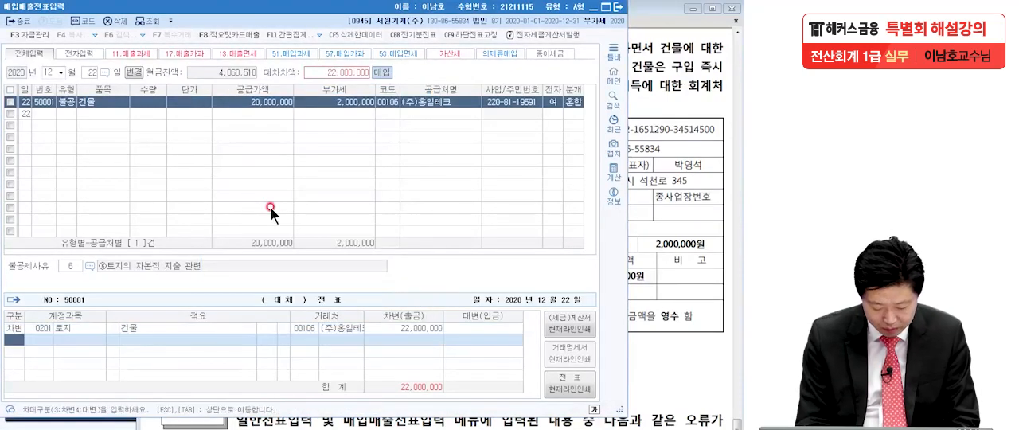
Step: Add a 대변 line to the 건물 purchase with 보통예금 (0103) as the account for 22,000,000
{"action": "key", "text": "4"}
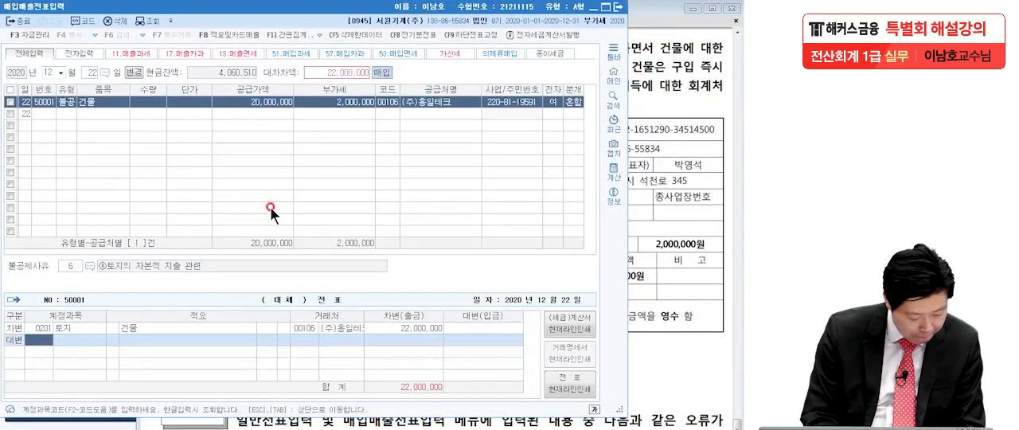
{"action": "type", "text": "보통"}
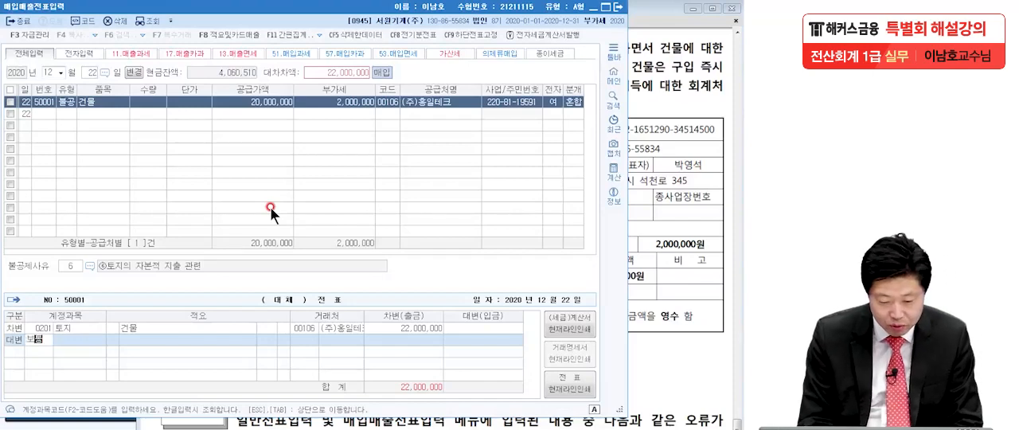
{"action": "key", "text": "Return"}
{"action": "key", "text": "Return"}
{"action": "key", "text": "Return"}
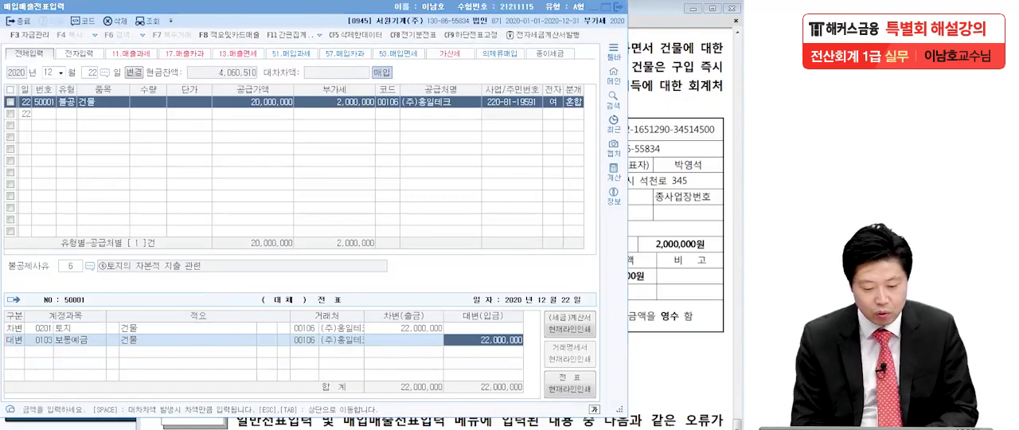
Step: Review the 불공 type, the 공급가액 and 부가세, and the 토지 debit line of the 12월 22일 entry
{"action": "left_click_drag", "start_coordinate": [71, 93], "coordinate": [70, 134]}
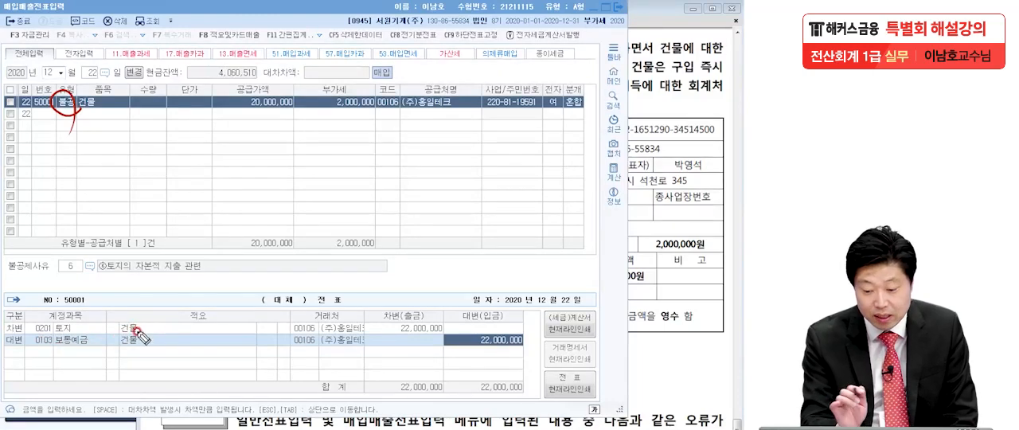
{"action": "left_click_drag", "start_coordinate": [235, 106], "coordinate": [382, 105]}
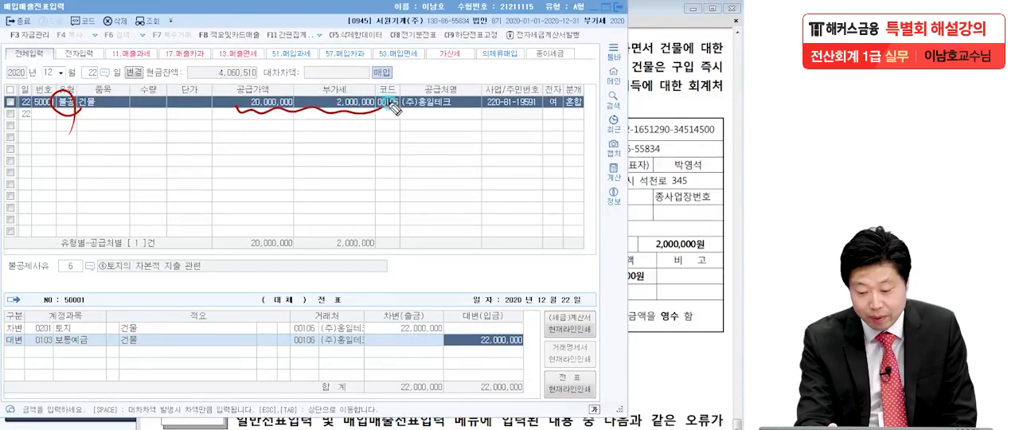
{"action": "mouse_move", "coordinate": [423, 315]}
{"action": "left_mouse_down"}
{"action": "mouse_move", "coordinate": [376, 333]}
{"action": "mouse_move", "coordinate": [466, 346]}
{"action": "left_mouse_up"}
{"action": "mouse_move", "coordinate": [83, 326]}
{"action": "left_mouse_down"}
{"action": "mouse_move", "coordinate": [49, 341]}
{"action": "mouse_move", "coordinate": [7, 335]}
{"action": "mouse_move", "coordinate": [84, 323]}
{"action": "left_mouse_up"}
{"action": "left_click", "coordinate": [377, 331]}
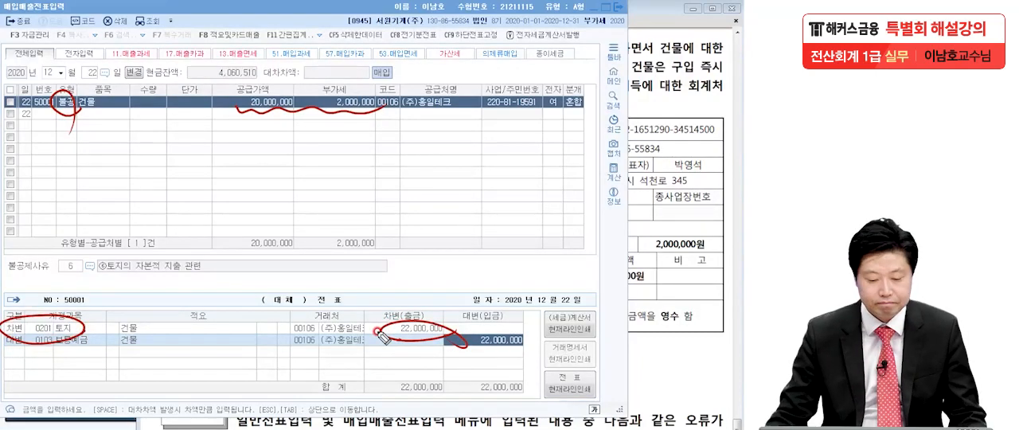
{"action": "key", "text": "Escape"}
Step: Close 매입매출전표입력 and bring up problem 4's question [1] in the PDF
{"action": "left_click", "coordinate": [644, 171]}
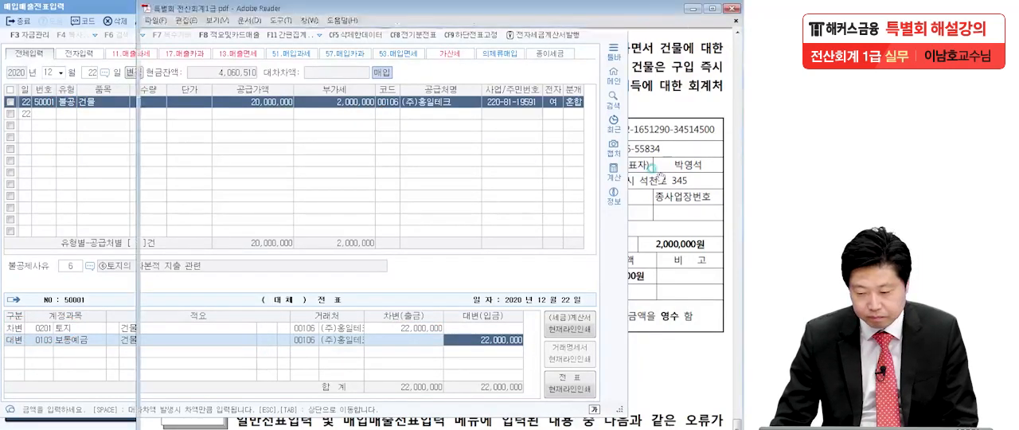
{"action": "left_click", "coordinate": [95, 6]}
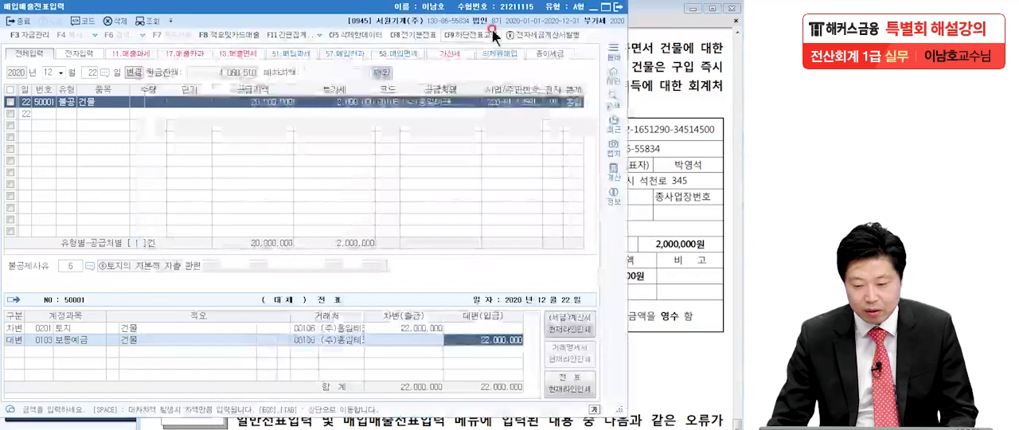
{"action": "left_click", "coordinate": [618, 7]}
{"action": "scroll", "coordinate": [585, 109], "scroll_direction": "down", "scroll_amount": 7}
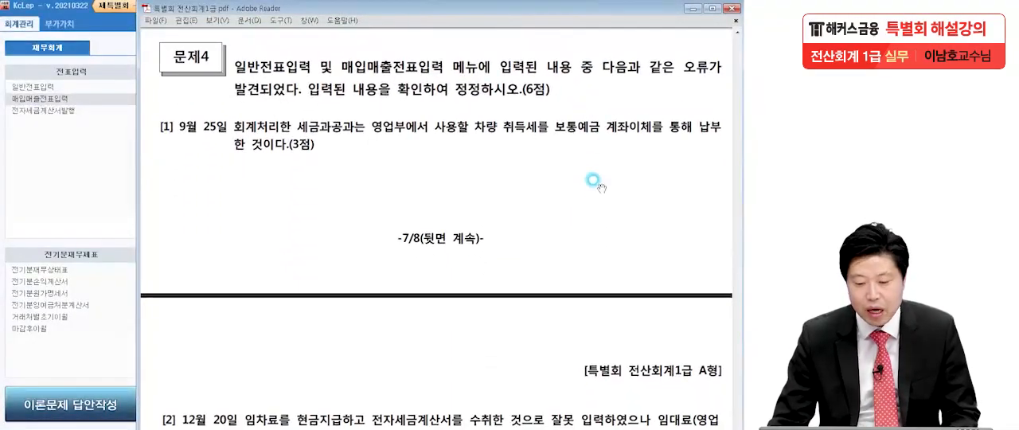
{"action": "scroll", "coordinate": [572, 319], "scroll_direction": "down", "scroll_amount": 2}
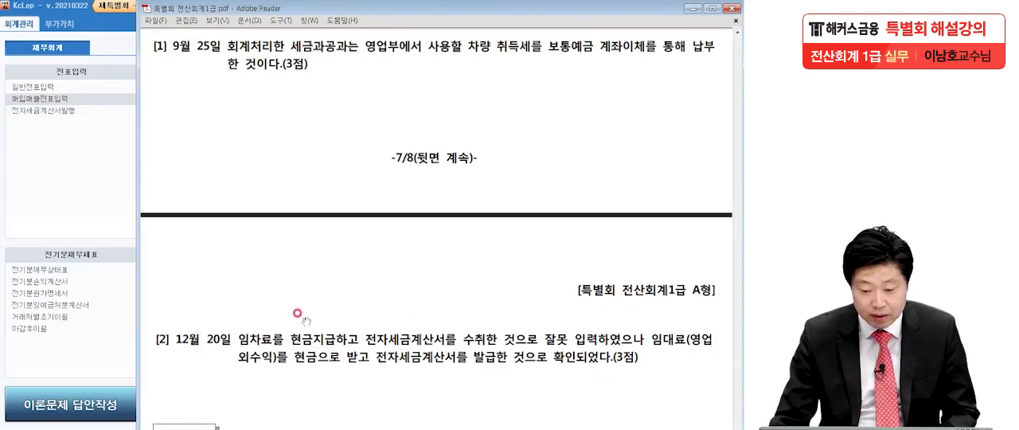
Step: Read question [1] of problem 4 and display the 9월 25일 vouchers in 일반전표입력
{"action": "left_click", "coordinate": [25, 260]}
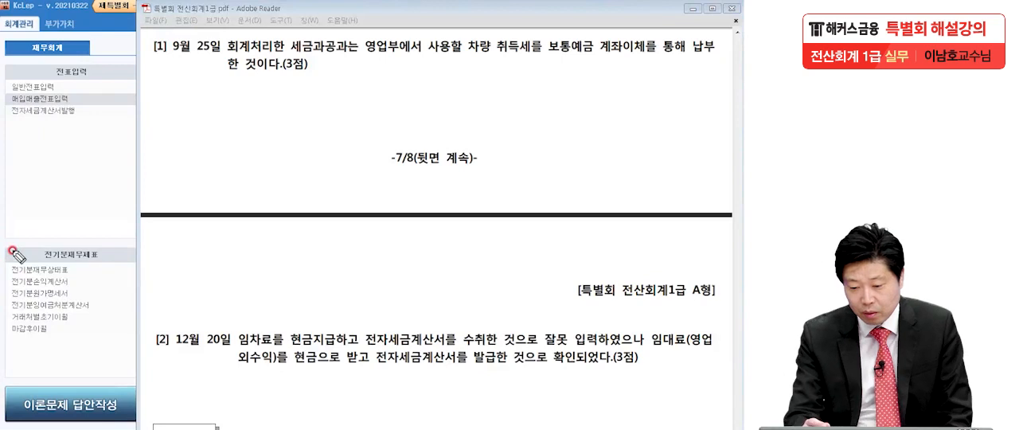
{"action": "left_click", "coordinate": [535, 61]}
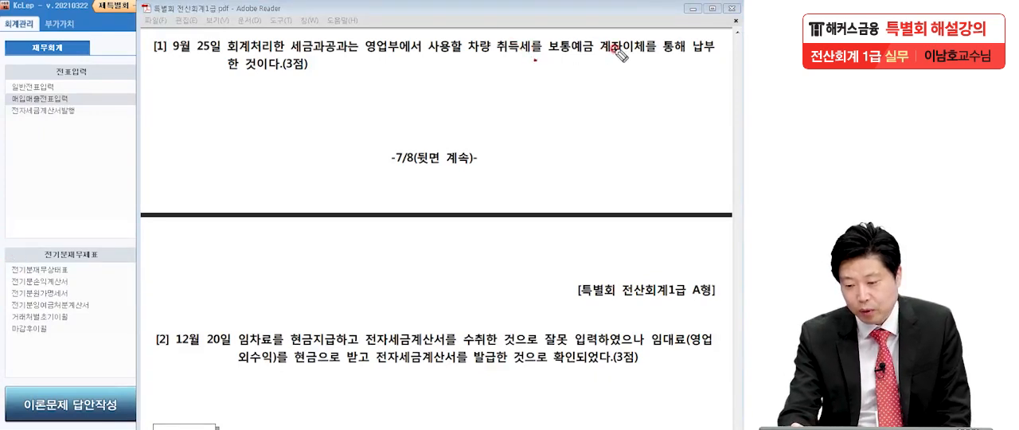
{"action": "left_click", "coordinate": [662, 54]}
{"action": "left_click", "coordinate": [327, 70]}
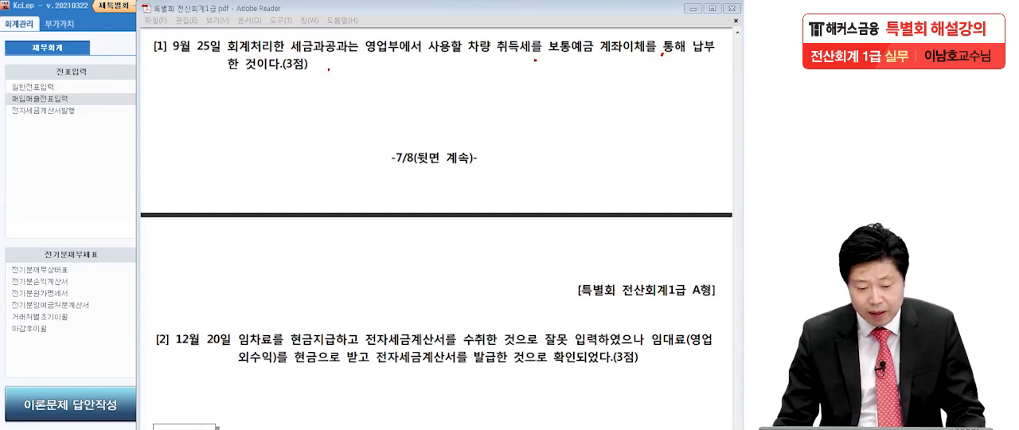
{"action": "left_click", "coordinate": [40, 181]}
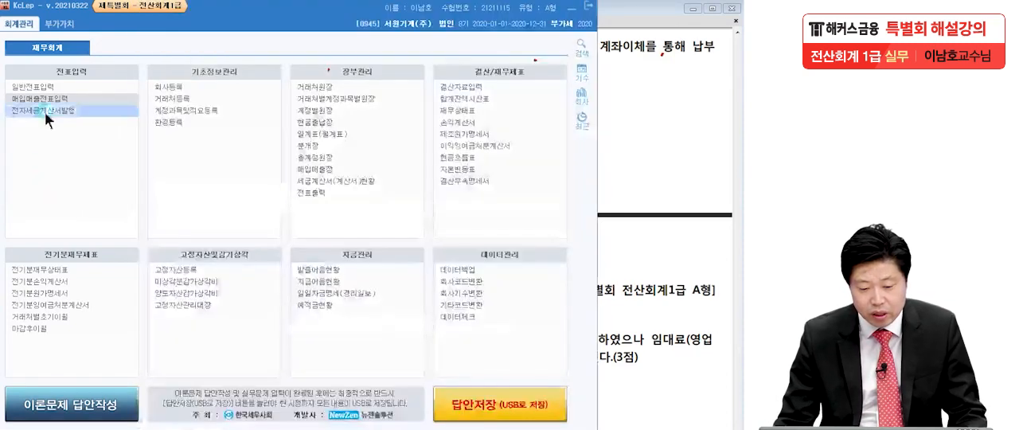
{"action": "left_click", "coordinate": [46, 84]}
{"action": "type", "text": "0925"}
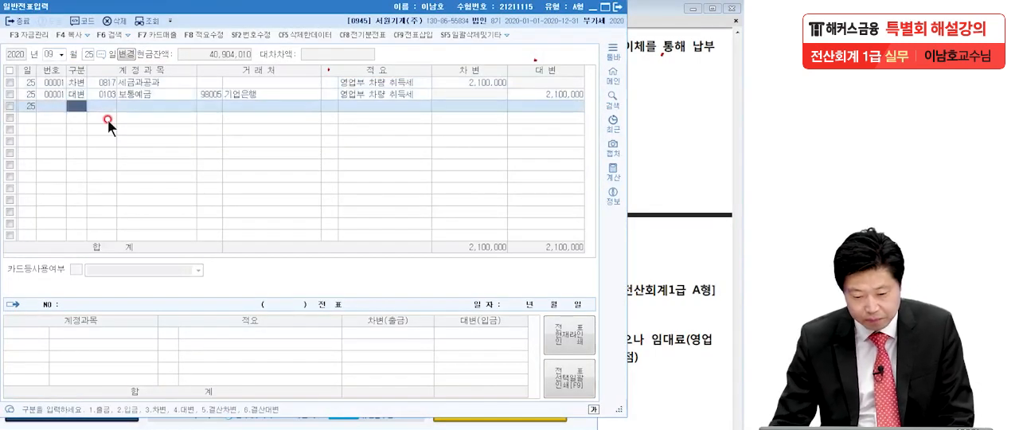
Step: Examine the accounts and 적요 of the 9월 25일 voucher against question [1] in the PDF
{"action": "left_click", "coordinate": [156, 85]}
{"action": "left_click", "coordinate": [162, 93]}
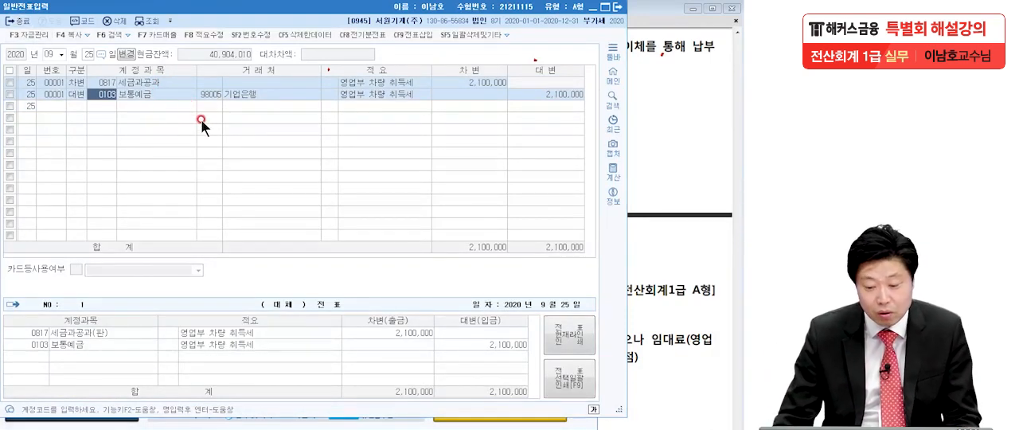
{"action": "left_click", "coordinate": [398, 94]}
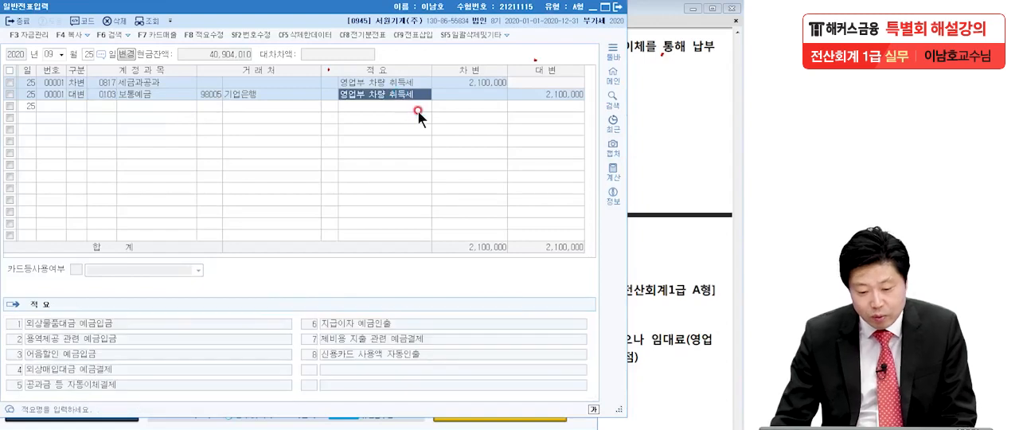
{"action": "left_click", "coordinate": [132, 82]}
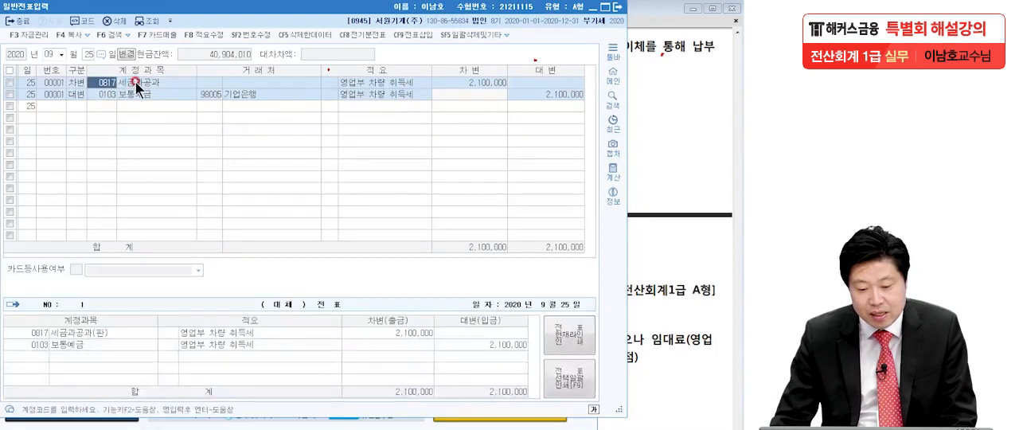
{"action": "key", "text": "Return"}
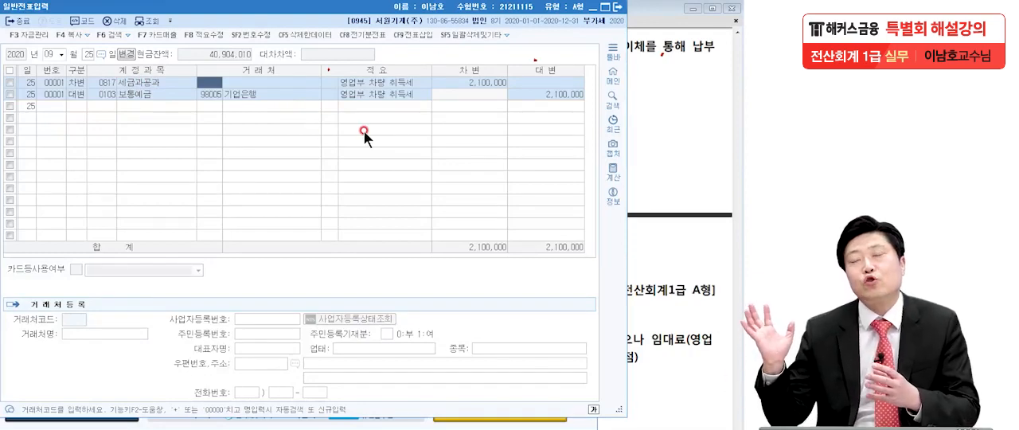
{"action": "left_click", "coordinate": [642, 152]}
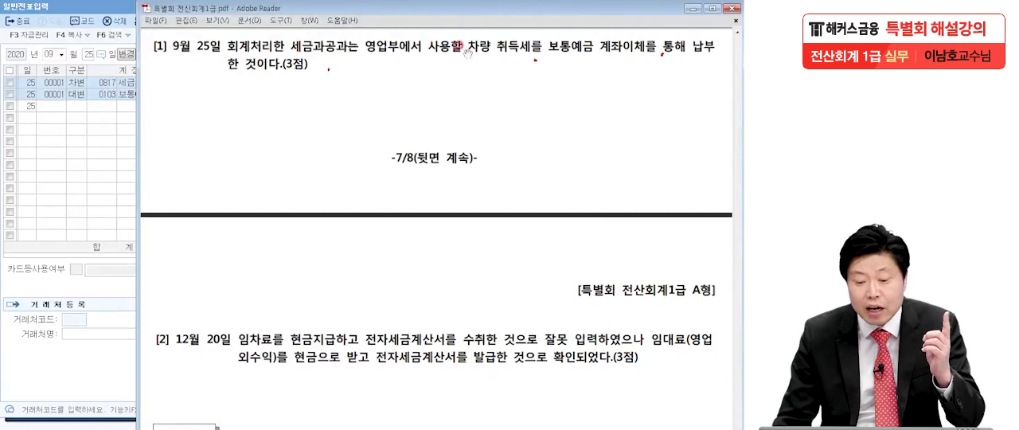
{"action": "left_click", "coordinate": [85, 121]}
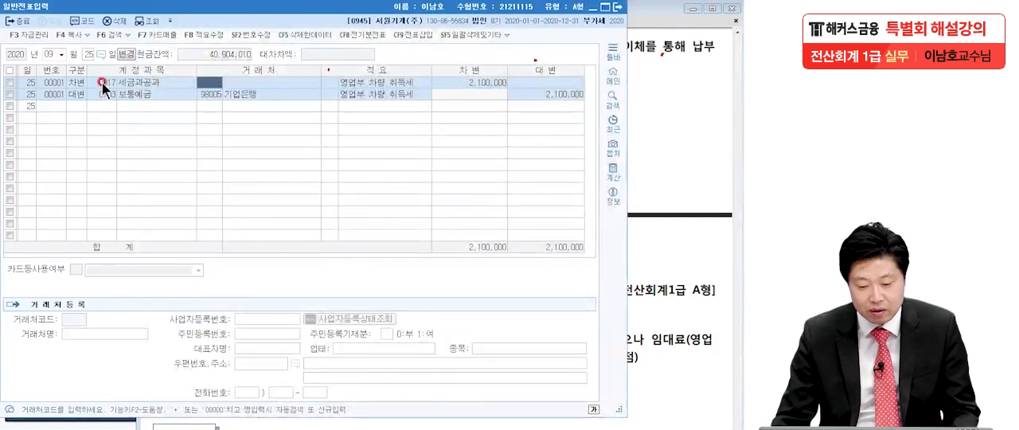
Step: Replace the debit account 세금과공과 of the 9월 25일 voucher with 차량운반구 (0208)
{"action": "left_click", "coordinate": [100, 86]}
{"action": "key", "text": "F2"}
{"action": "type", "text": "차량"}
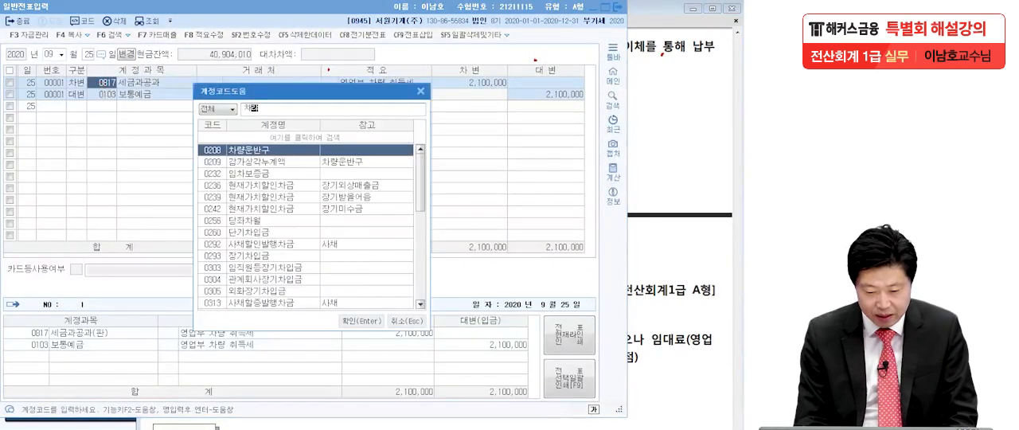
{"action": "key", "text": "Return"}
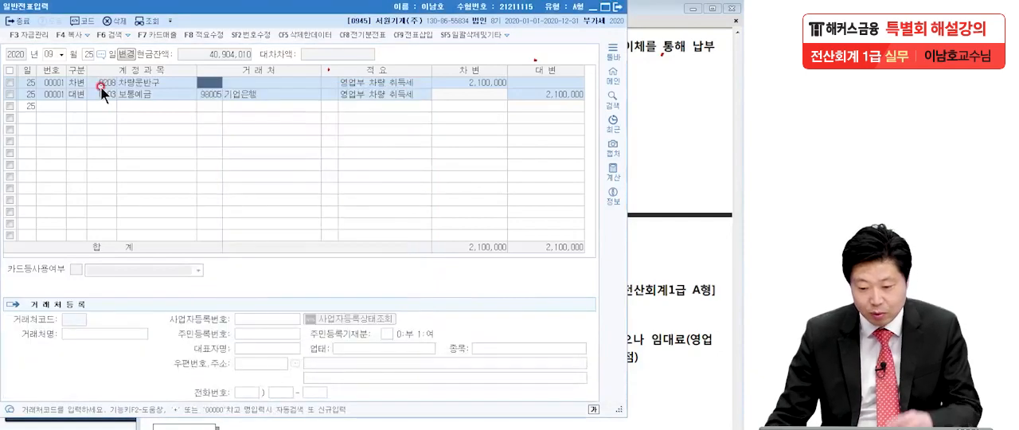
Step: Recheck both lines of the 9월 25일 voucher against the PDF question and close 일반전표입력
{"action": "left_click", "coordinate": [677, 116]}
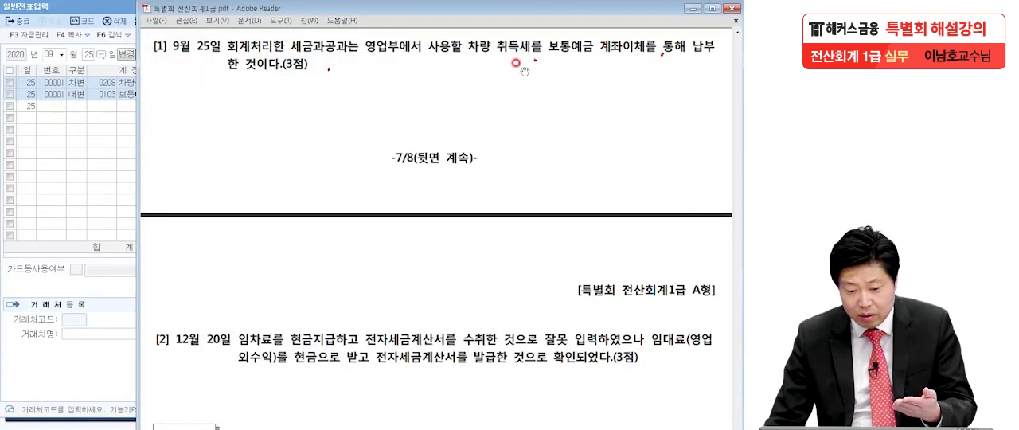
{"action": "left_click", "coordinate": [109, 140]}
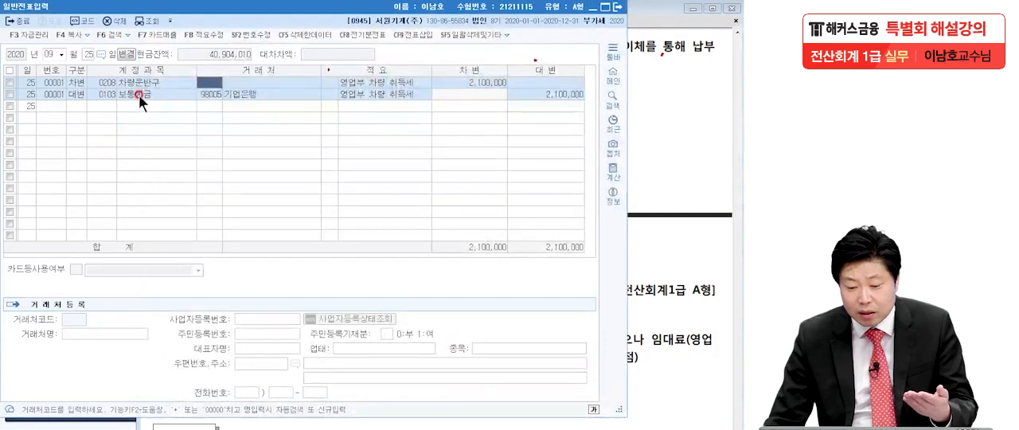
{"action": "left_click", "coordinate": [138, 94]}
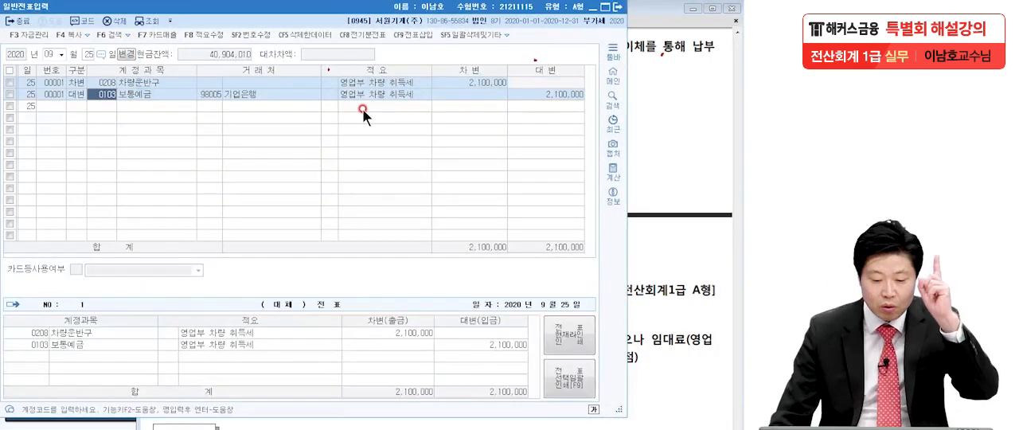
{"action": "left_click", "coordinate": [103, 82]}
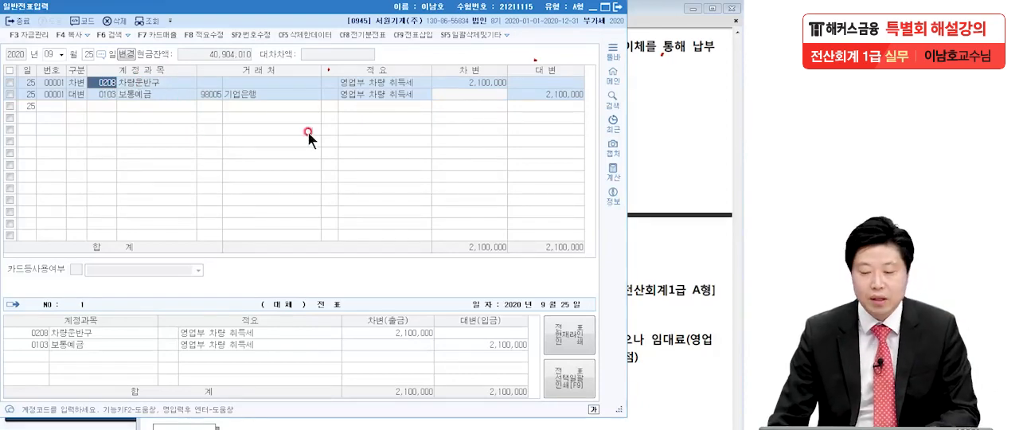
{"action": "left_click", "coordinate": [618, 6]}
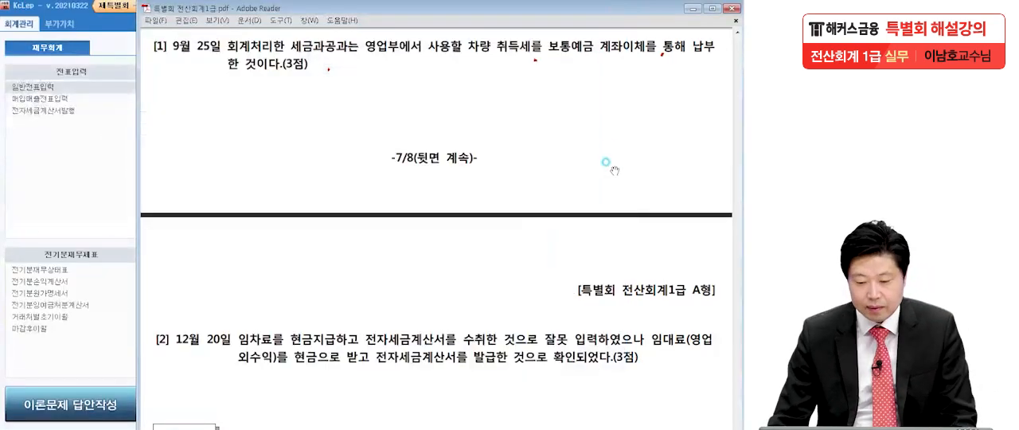
Step: Bring up question [2] of problem 4 in the PDF and underline its 임대료 and 전자세금계산서 conditions
{"action": "scroll", "coordinate": [564, 321], "scroll_direction": "down", "scroll_amount": 8}
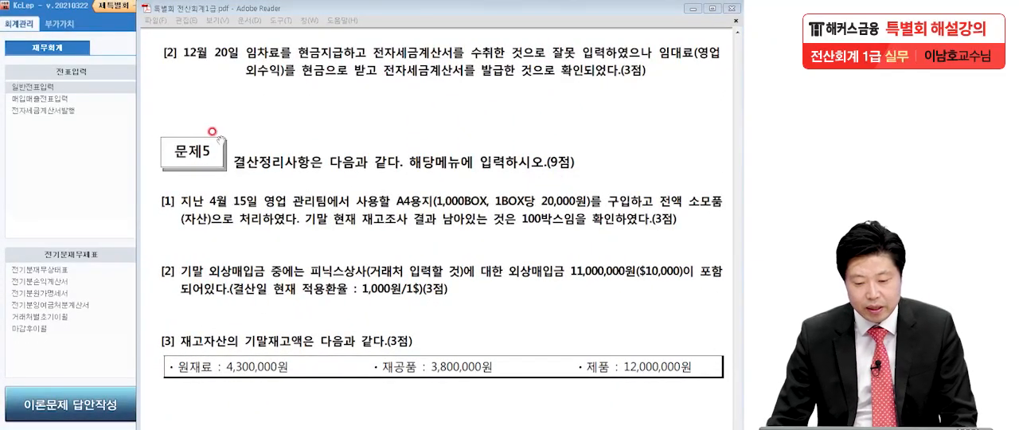
{"action": "key", "text": "Escape"}
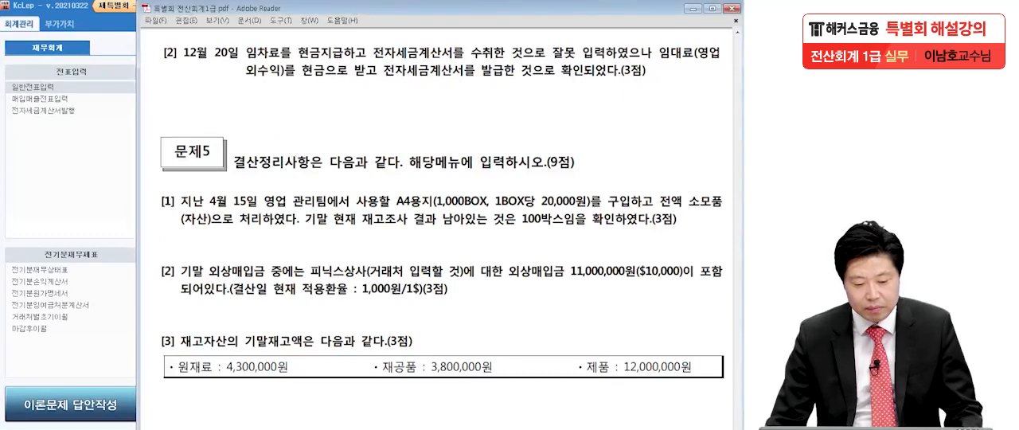
{"action": "key", "text": "ctrl+2"}
{"action": "mouse_move", "coordinate": [371, 58]}
{"action": "left_mouse_down"}
{"action": "mouse_move", "coordinate": [654, 57]}
{"action": "mouse_move", "coordinate": [702, 70]}
{"action": "left_mouse_up"}
{"action": "left_click_drag", "start_coordinate": [250, 88], "coordinate": [616, 92]}
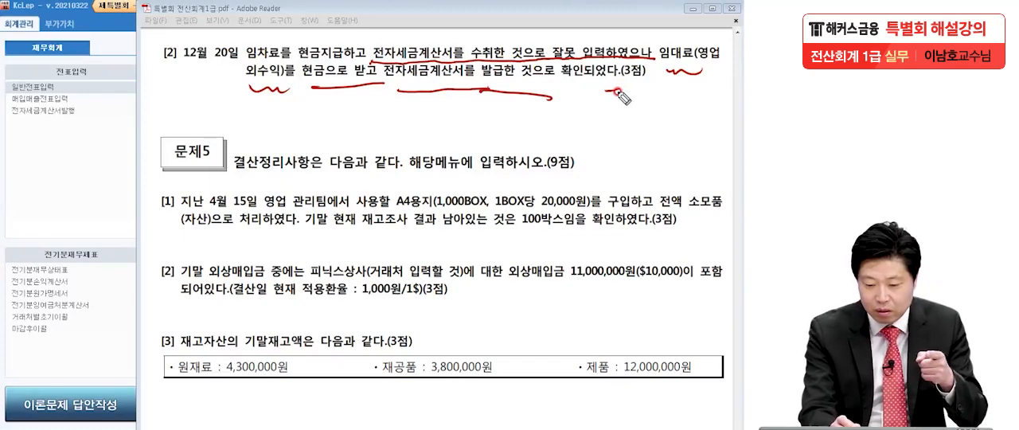
Step: Write a circled 51 with an arrow to a circled 11 beneath question [2] to mark the 유형 correction
{"action": "mouse_move", "coordinate": [151, 82]}
{"action": "left_mouse_down"}
{"action": "mouse_move", "coordinate": [132, 111]}
{"action": "mouse_move", "coordinate": [190, 114]}
{"action": "mouse_move", "coordinate": [275, 134]}
{"action": "mouse_move", "coordinate": [278, 144]}
{"action": "left_mouse_up"}
{"action": "left_click_drag", "start_coordinate": [272, 121], "coordinate": [261, 158]}
{"action": "left_click_drag", "start_coordinate": [341, 119], "coordinate": [341, 163]}
{"action": "left_click_drag", "start_coordinate": [371, 120], "coordinate": [363, 165]}
{"action": "mouse_move", "coordinate": [382, 203]}
{"action": "left_mouse_down"}
{"action": "mouse_move", "coordinate": [328, 116]}
{"action": "mouse_move", "coordinate": [367, 242]}
{"action": "left_mouse_up"}
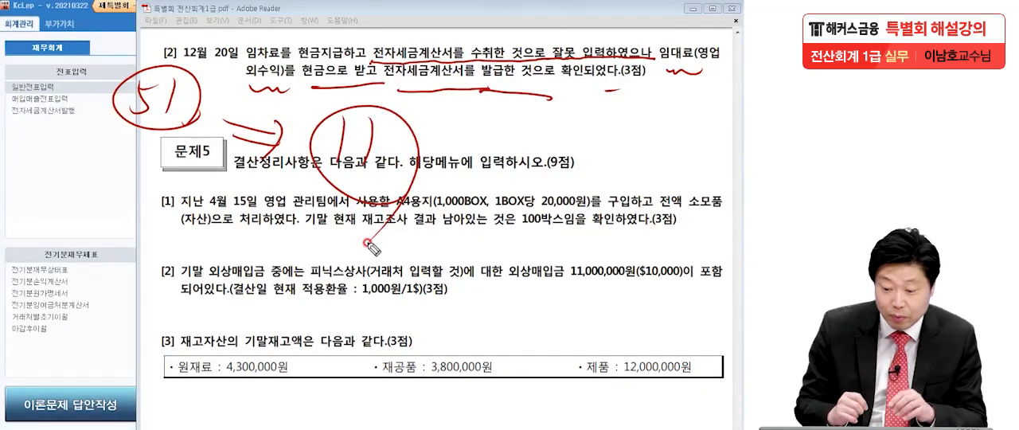
{"action": "left_click", "coordinate": [99, 180]}
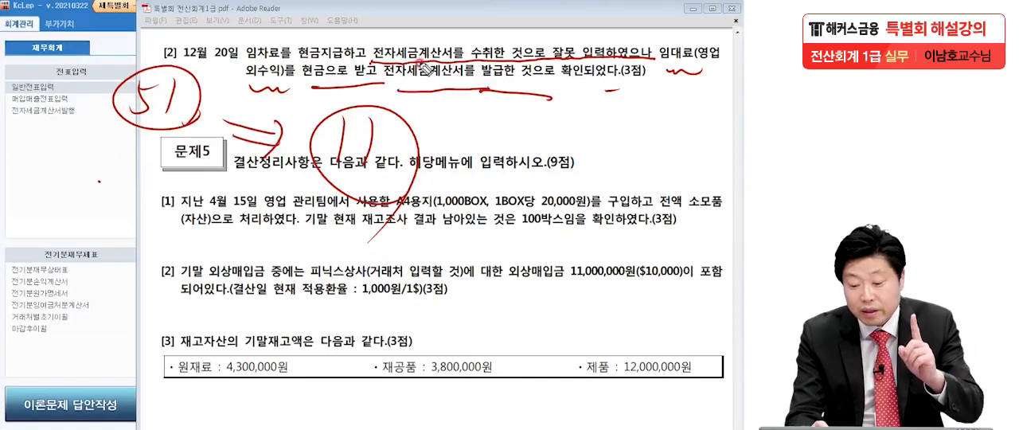
Step: Underline 임대료 and its cash receipt in question [2], sketch a box below them, and clear the pen marks
{"action": "left_click_drag", "start_coordinate": [679, 57], "coordinate": [705, 59]}
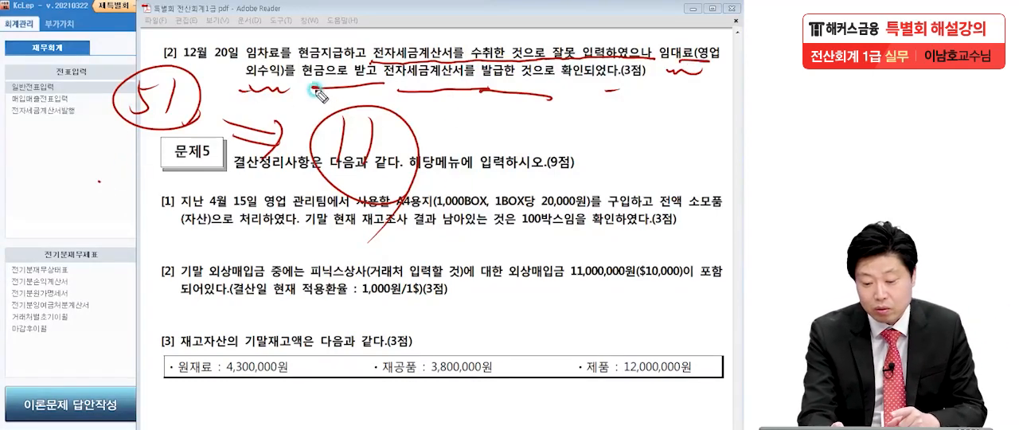
{"action": "mouse_move", "coordinate": [304, 211]}
{"action": "left_mouse_down"}
{"action": "mouse_move", "coordinate": [502, 223]}
{"action": "mouse_move", "coordinate": [290, 260]}
{"action": "left_mouse_up"}
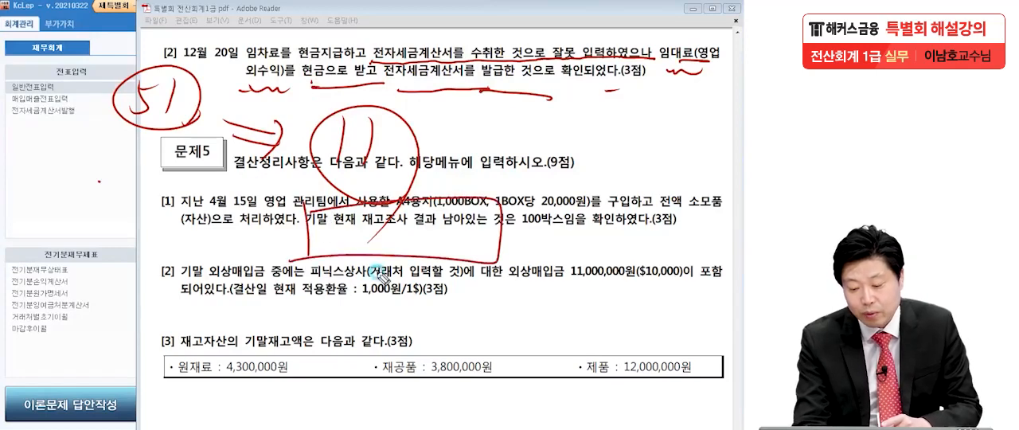
{"action": "left_click_drag", "start_coordinate": [516, 259], "coordinate": [538, 238]}
{"action": "left_click_drag", "start_coordinate": [434, 154], "coordinate": [444, 140]}
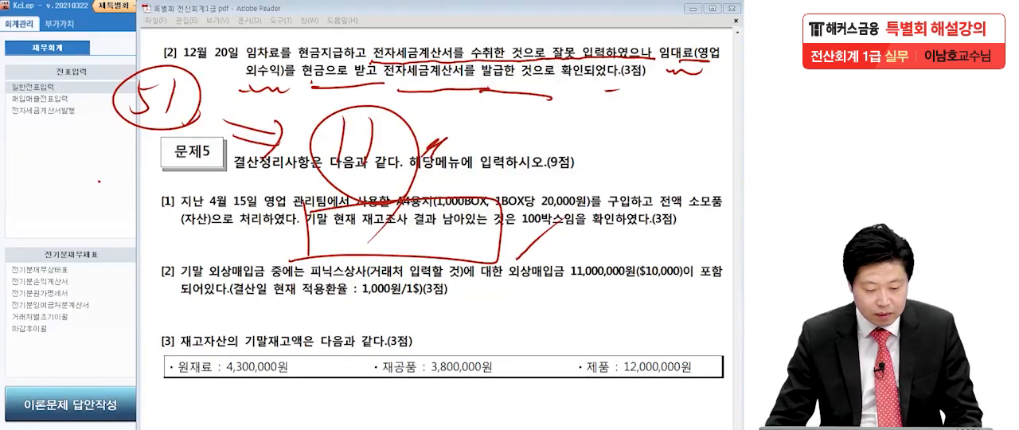
{"action": "key", "text": "Escape"}
Step: Open 매입매출전표입력 and bring up the vouchers dated 12월 20일
{"action": "left_click", "coordinate": [24, 186]}
{"action": "left_click", "coordinate": [49, 99]}
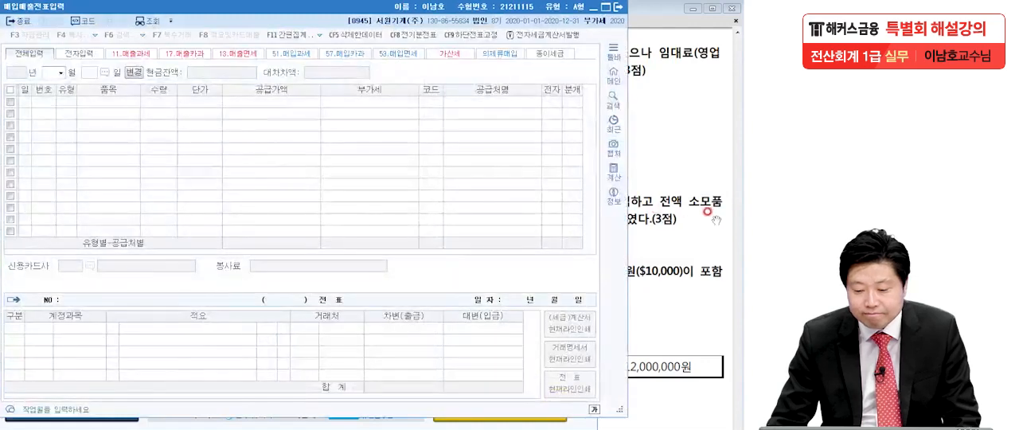
{"action": "left_click", "coordinate": [709, 212]}
{"action": "left_click", "coordinate": [82, 198]}
{"action": "type", "text": "1220"}
{"action": "key", "text": "Return"}
{"action": "left_click", "coordinate": [67, 102]}
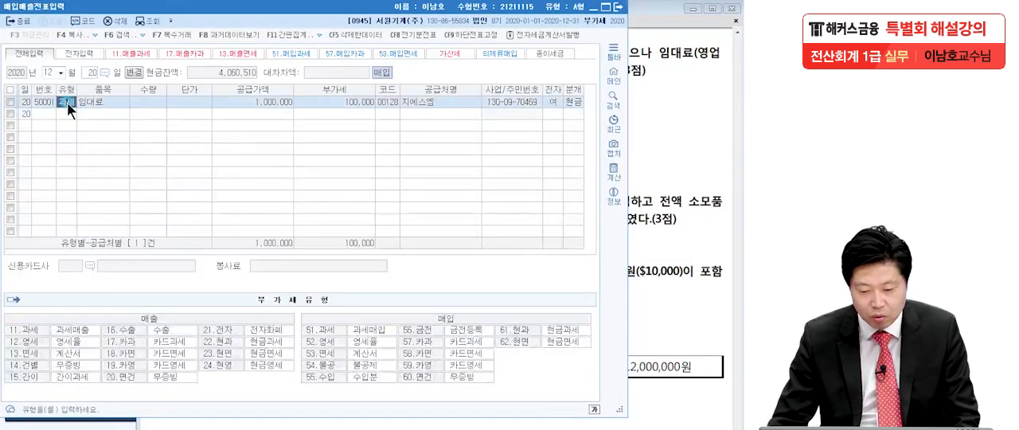
Step: Examine the type, item, supply amount and journal accounts of the existing 12월 20일 purchase voucher
{"action": "left_click", "coordinate": [261, 103]}
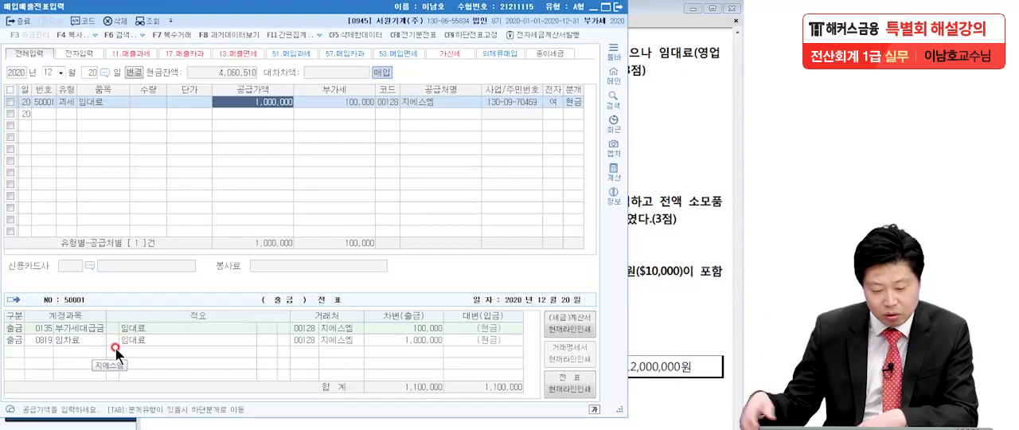
{"action": "left_click", "coordinate": [84, 338]}
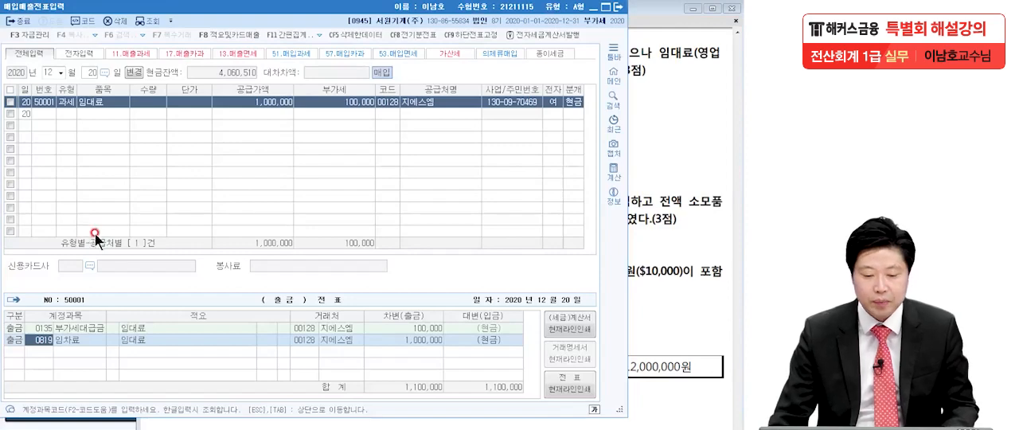
{"action": "left_click", "coordinate": [88, 104]}
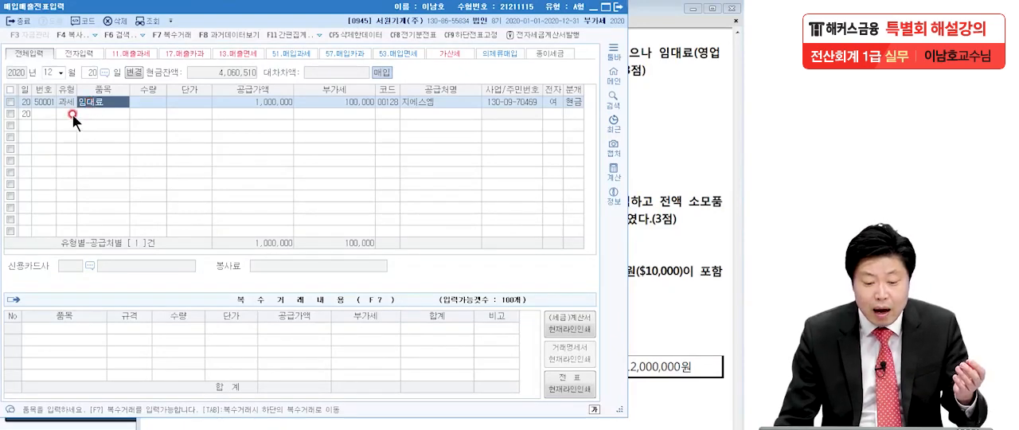
{"action": "left_click", "coordinate": [72, 113]}
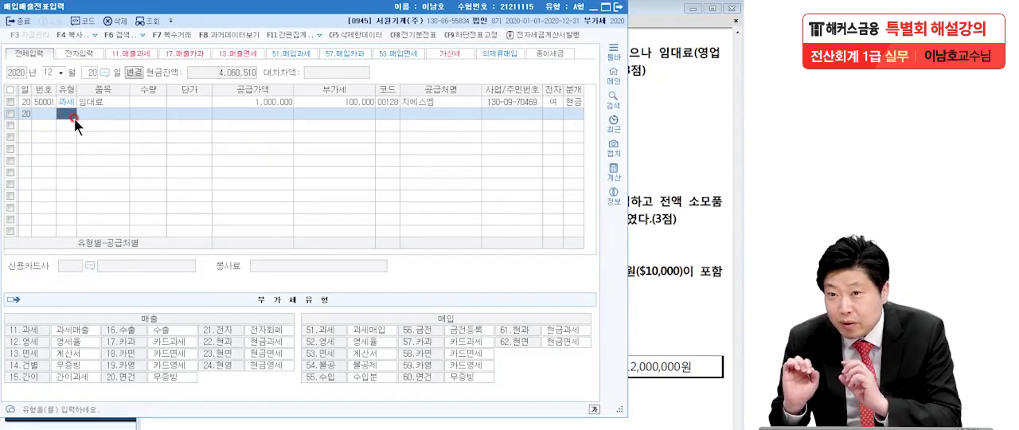
{"action": "left_click", "coordinate": [11, 102]}
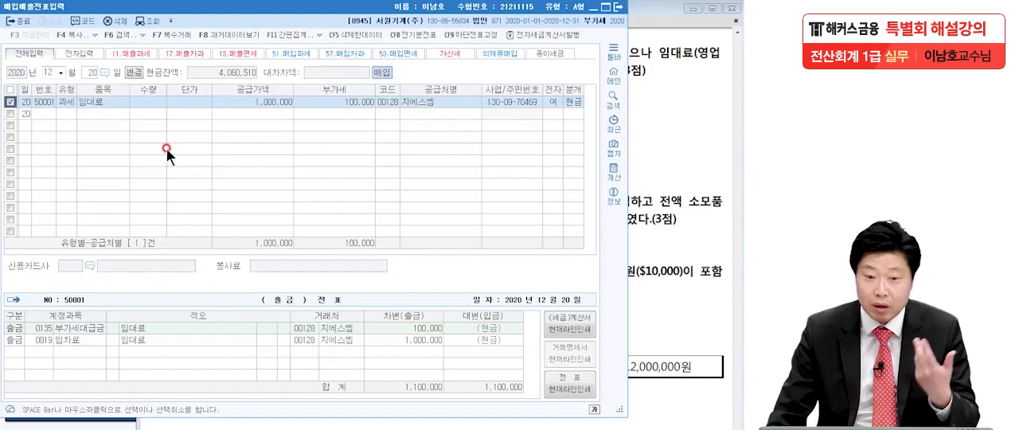
{"action": "left_click", "coordinate": [10, 102]}
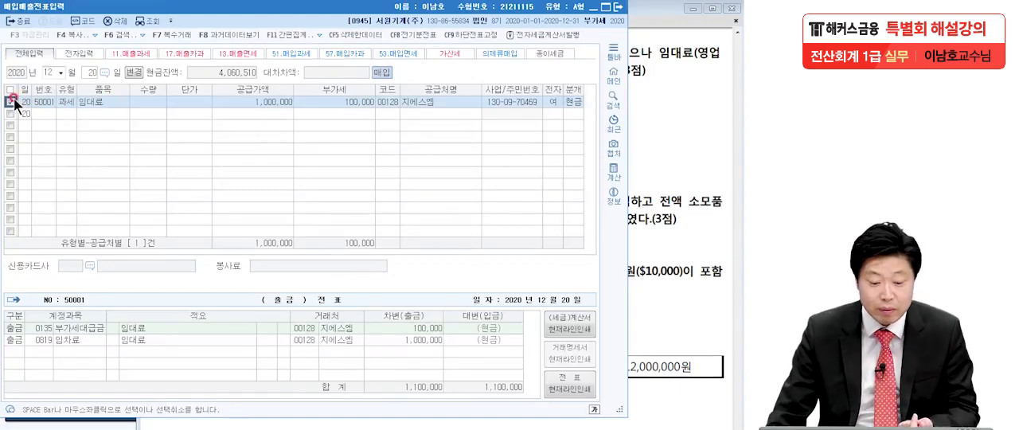
{"action": "left_click", "coordinate": [66, 116]}
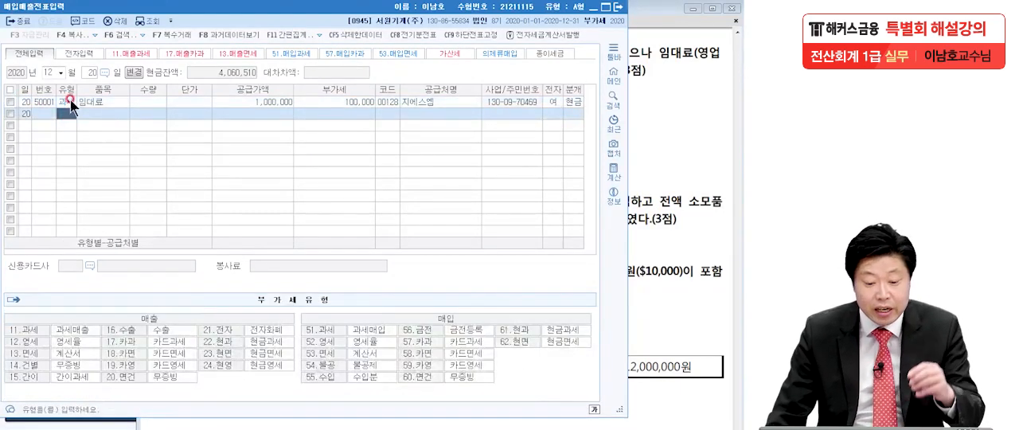
{"action": "left_click", "coordinate": [86, 100]}
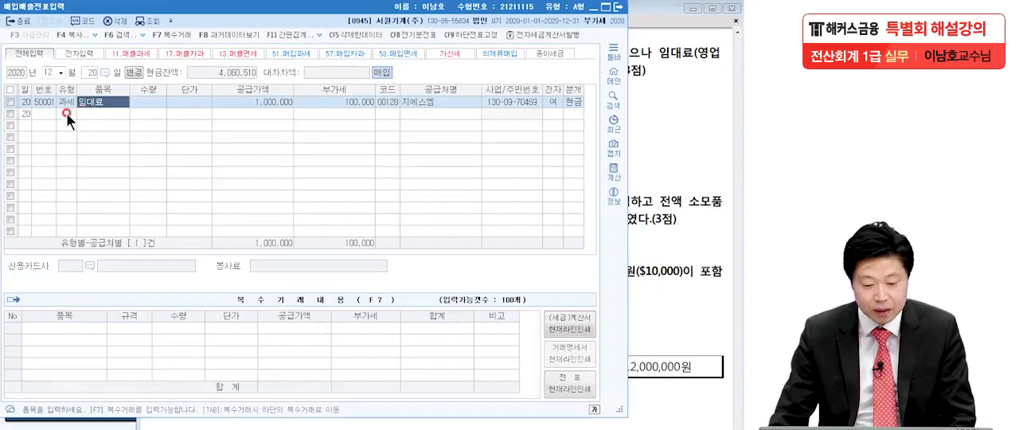
Step: Add a second 12월 20일 entry with type 11 (과세매출) and item 임대료
{"action": "left_click", "coordinate": [67, 114]}
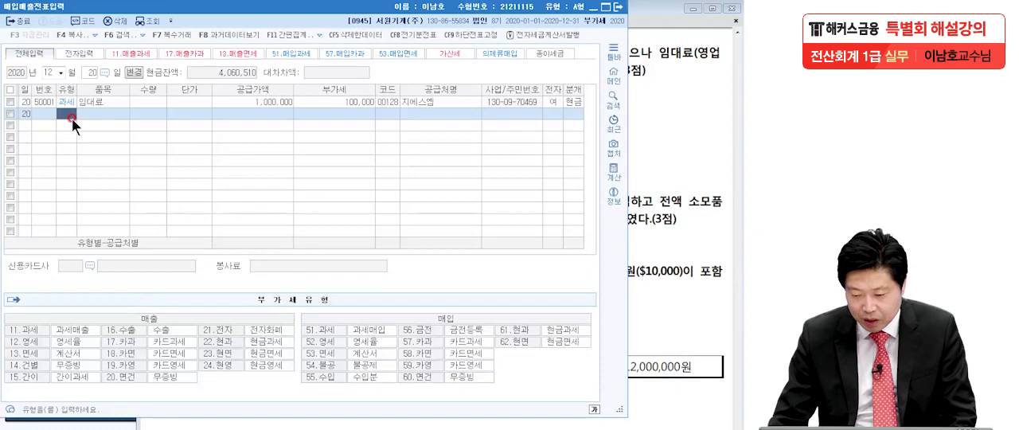
{"action": "type", "text": "11"}
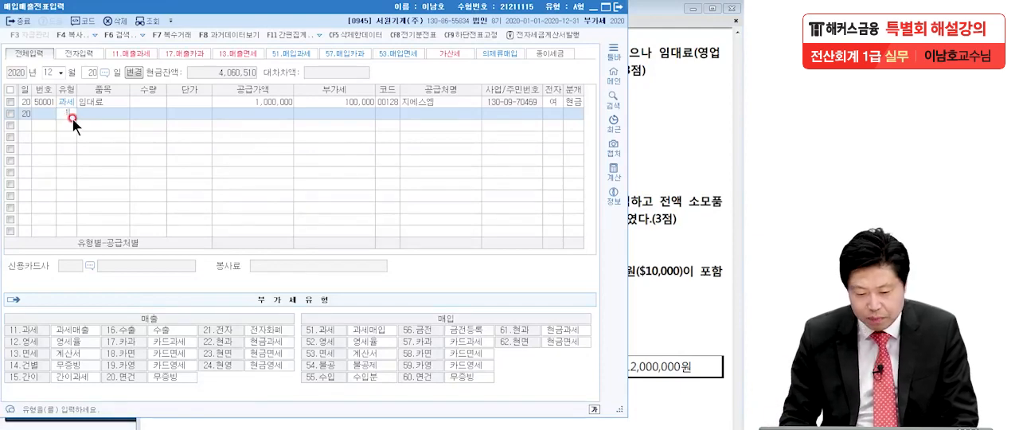
{"action": "key", "text": "Return"}
{"action": "key", "text": "Return"}
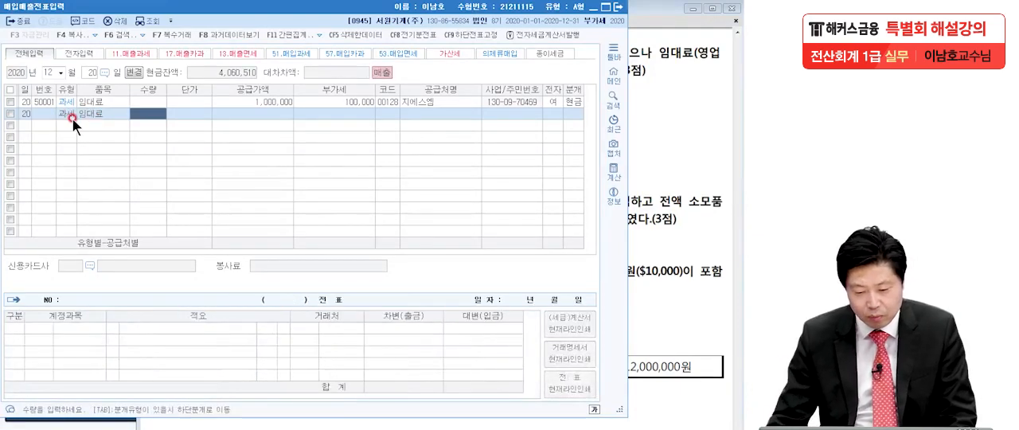
{"action": "left_click", "coordinate": [199, 116]}
{"action": "left_click", "coordinate": [228, 116]}
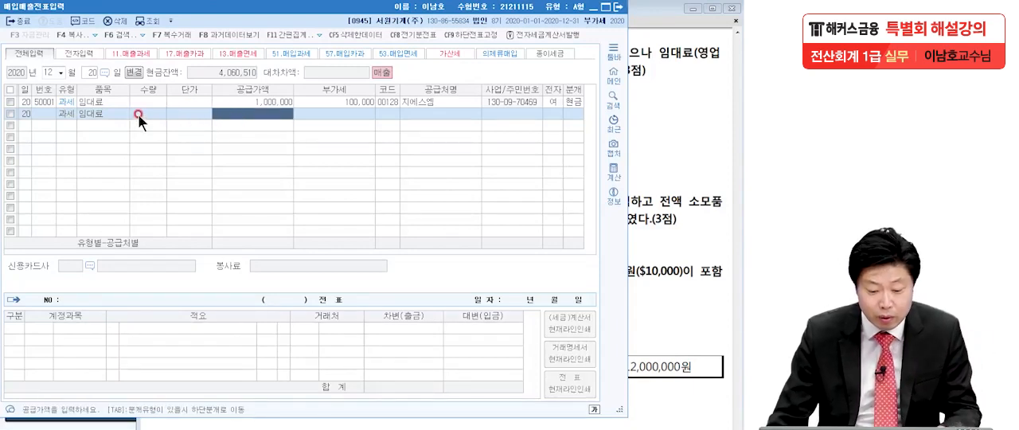
{"action": "left_click", "coordinate": [100, 111]}
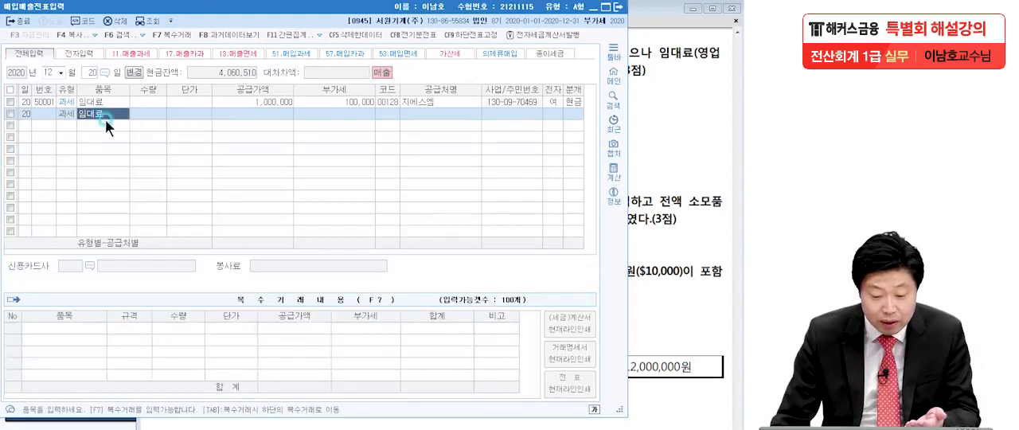
Step: Set the new sales entry's 공급가액 to 1,000,000 and accept its 부가세, consulting the PDF question
{"action": "left_click", "coordinate": [250, 115]}
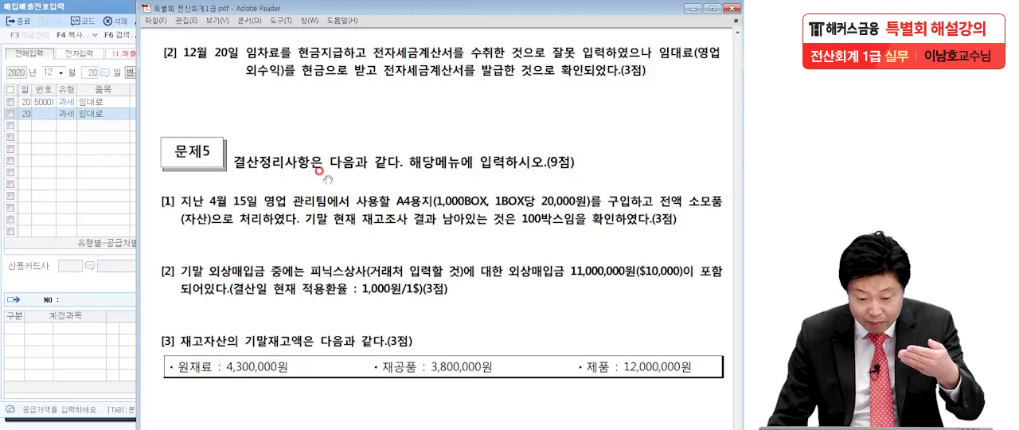
{"action": "left_click", "coordinate": [103, 163]}
{"action": "type", "text": "1"}
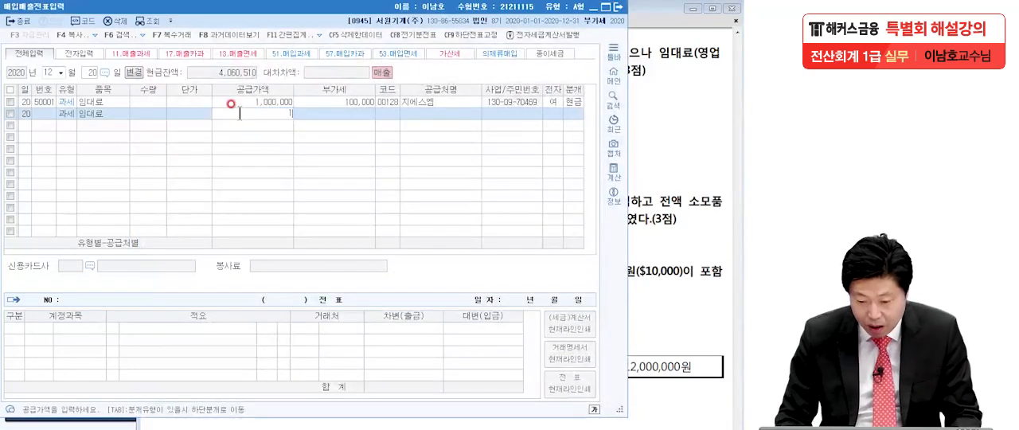
{"action": "type", "text": ",000,000"}
{"action": "key", "text": "Return"}
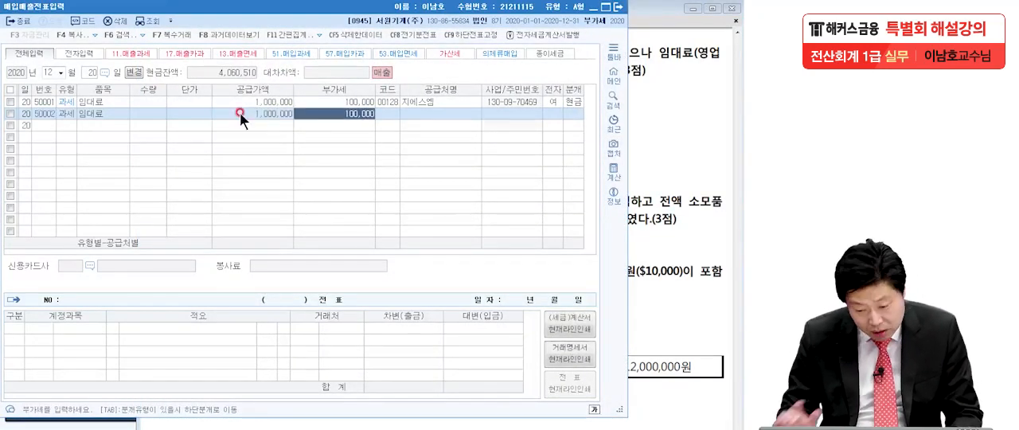
{"action": "key", "text": "Return"}
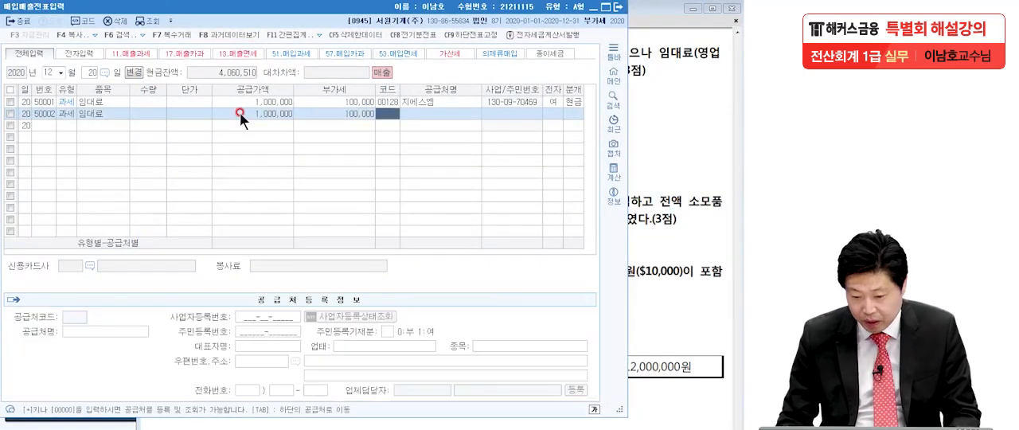
Step: Set the new sales entry's trading partner to 지에스엠 (00128) and its electronic invoice status to 여
{"action": "left_click", "coordinate": [655, 151]}
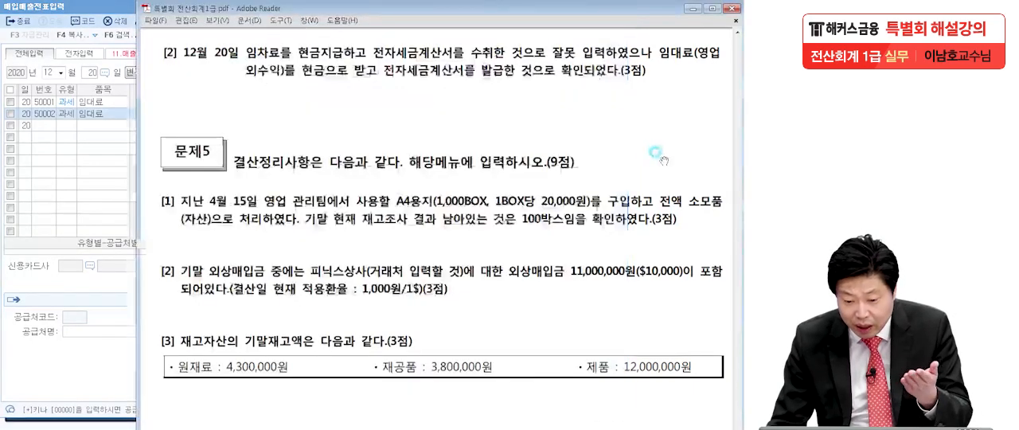
{"action": "left_click", "coordinate": [87, 197]}
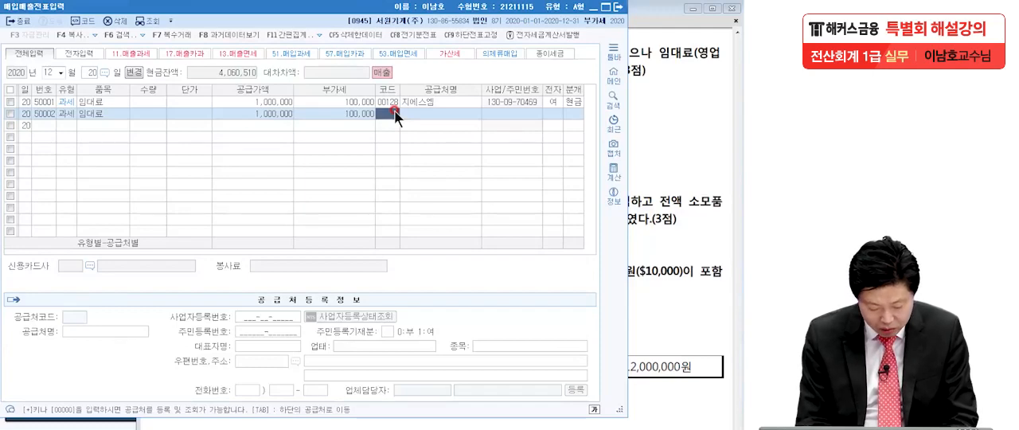
{"action": "key", "text": "F2"}
{"action": "type", "text": "지"}
{"action": "key", "text": "Return"}
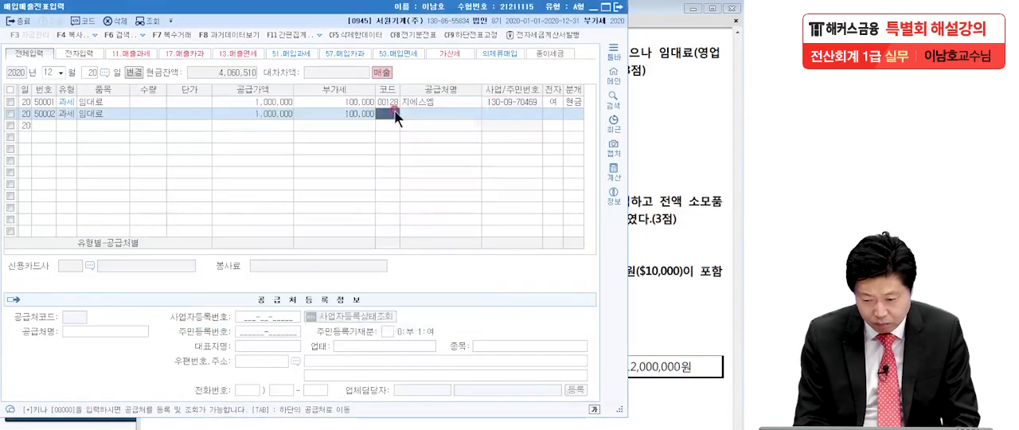
{"action": "key", "text": "Return"}
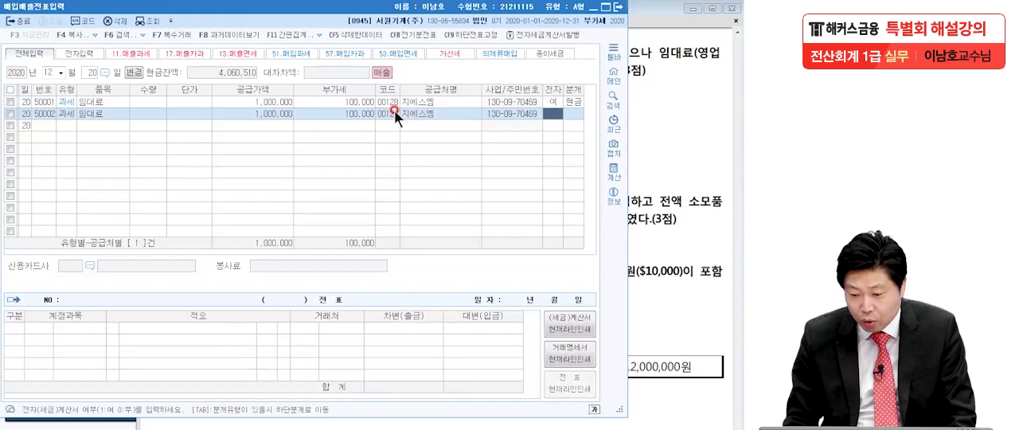
{"action": "type", "text": "1"}
{"action": "key", "text": "Return"}
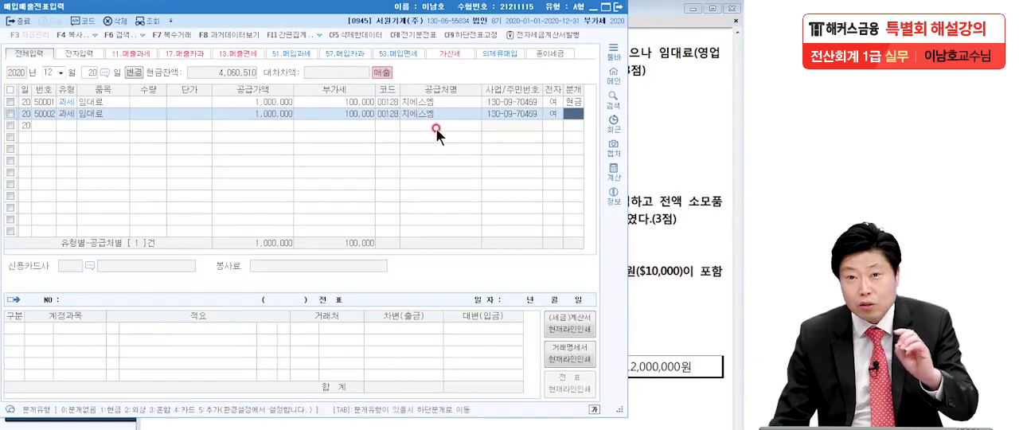
Step: Recheck question [2] in the PDF and set the new sales entry's 분개 to 3 (혼합)
{"action": "left_click", "coordinate": [734, 141]}
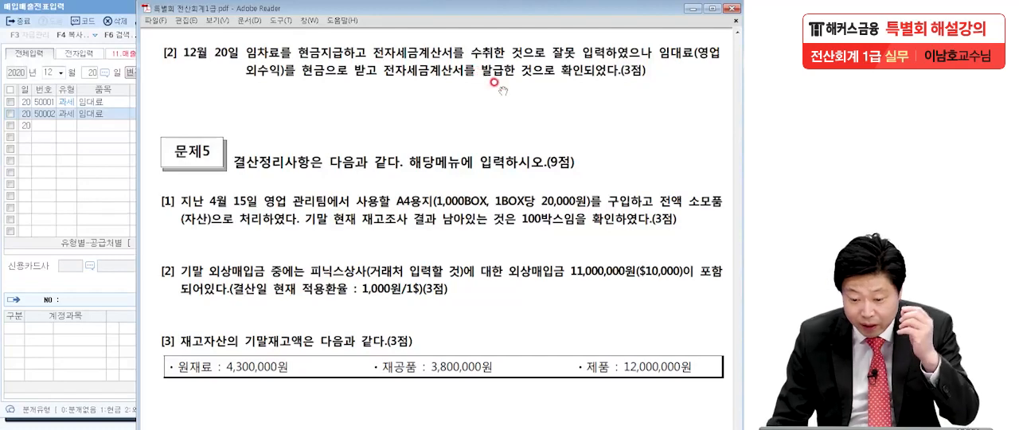
{"action": "left_click", "coordinate": [101, 154]}
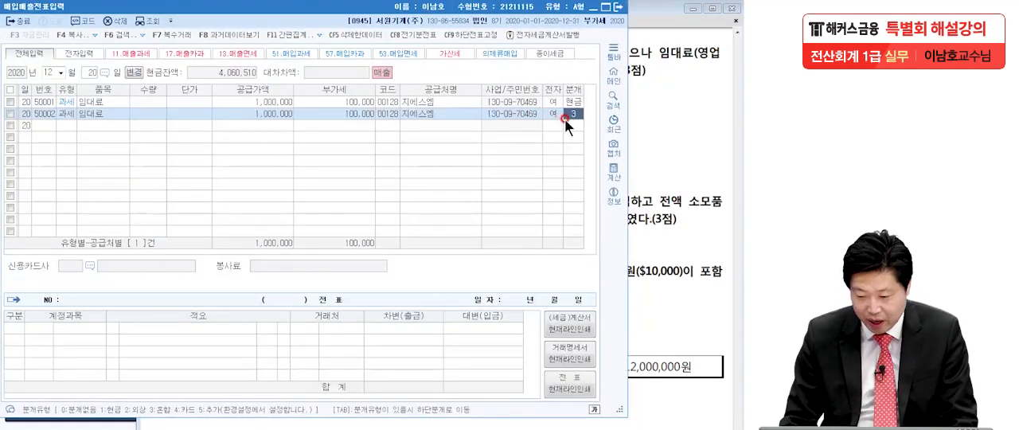
{"action": "type", "text": "3"}
{"action": "key", "text": "Return"}
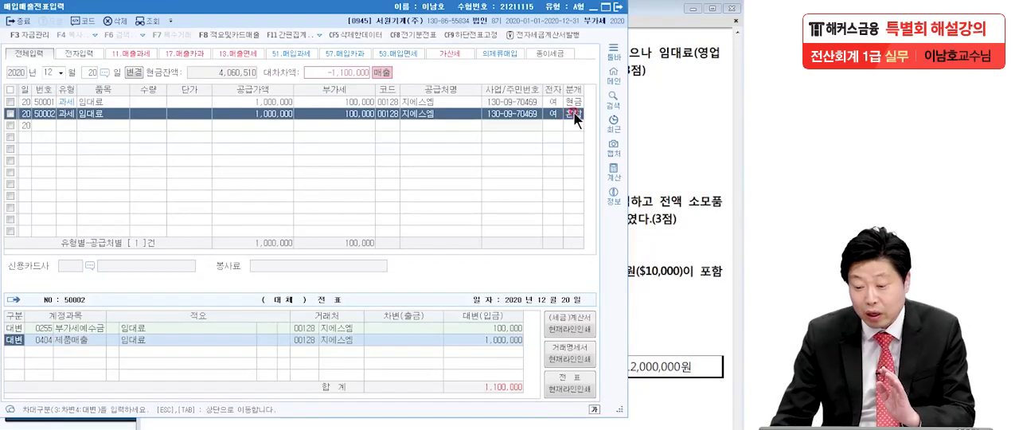
{"action": "left_click", "coordinate": [575, 116]}
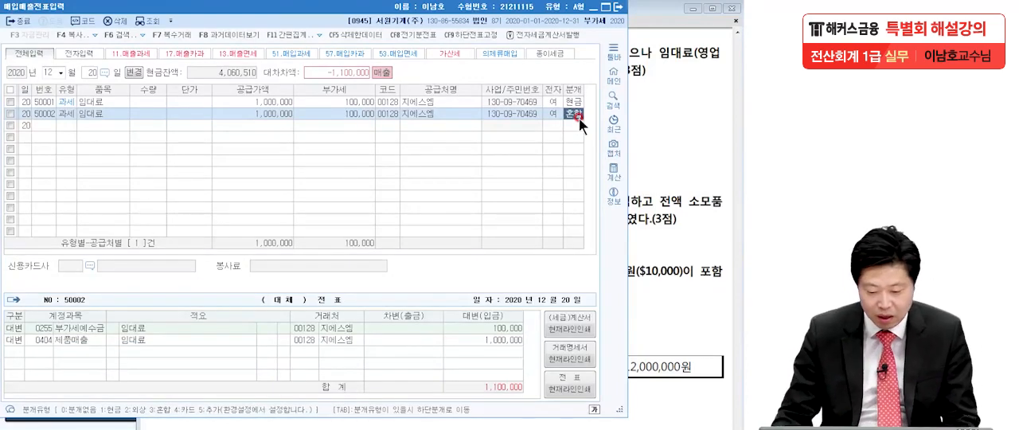
Step: Change the credit account of the new sales entry's 제품매출 line to 0904 임대료
{"action": "left_click", "coordinate": [53, 337]}
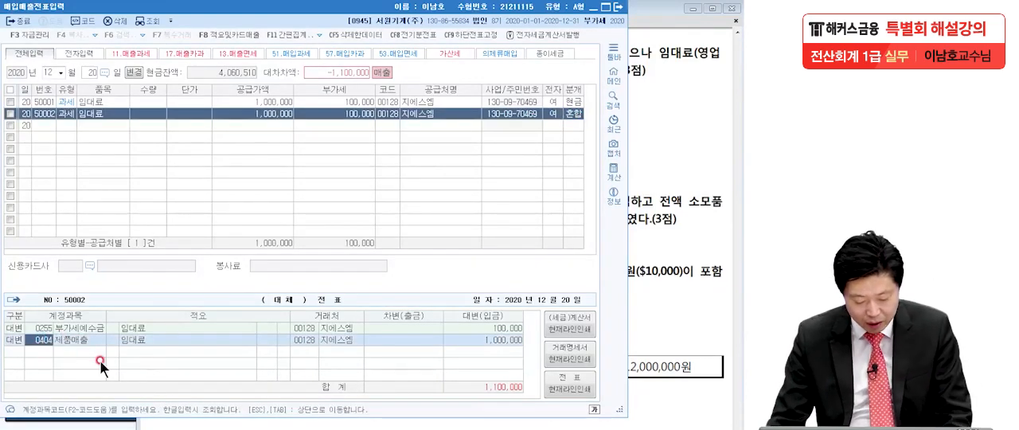
{"action": "type", "text": "임대"}
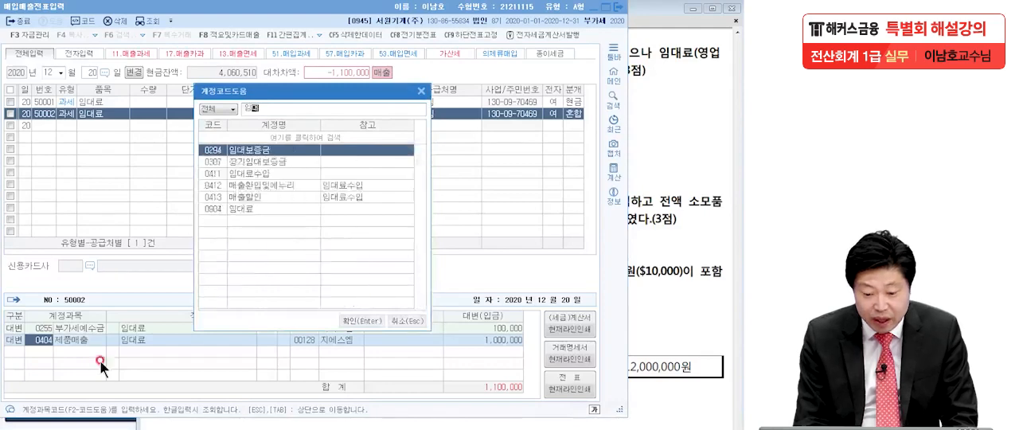
{"action": "type", "text": "료"}
{"action": "left_click", "coordinate": [256, 184]}
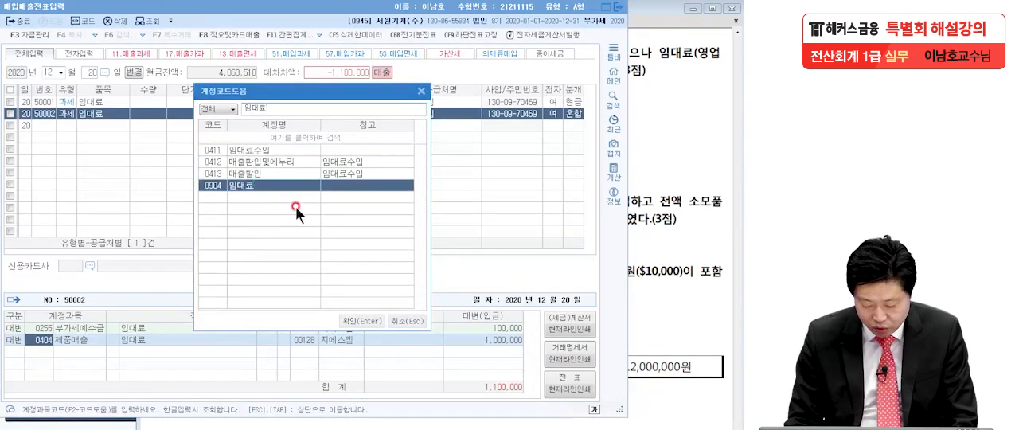
{"action": "key", "text": "Return"}
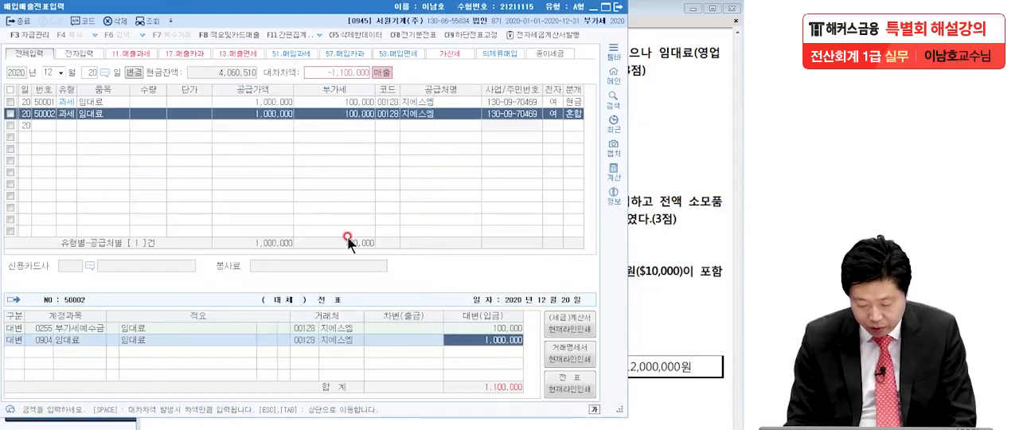
Step: Add a debit line for 0101 현금 of 1,100,000 to the sales entry, checking problem 4 [2] in the PDF
{"action": "key", "text": "Return"}
{"action": "type", "text": "3"}
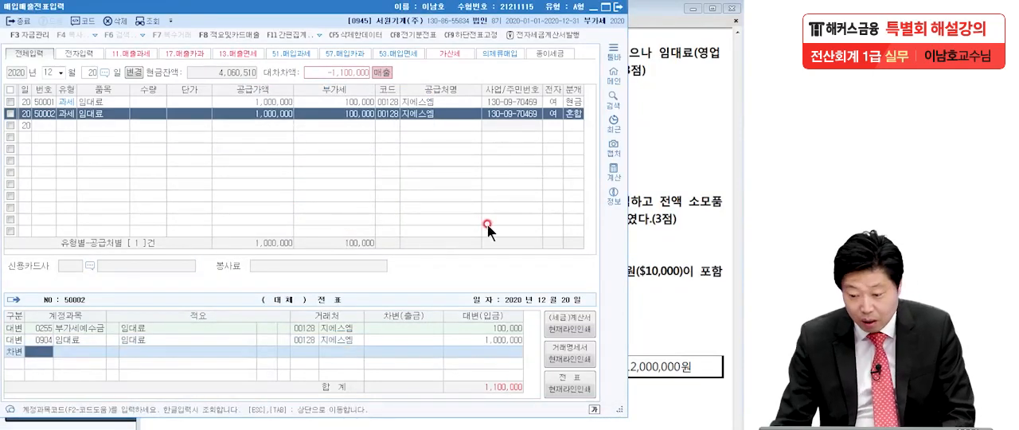
{"action": "left_click", "coordinate": [633, 179]}
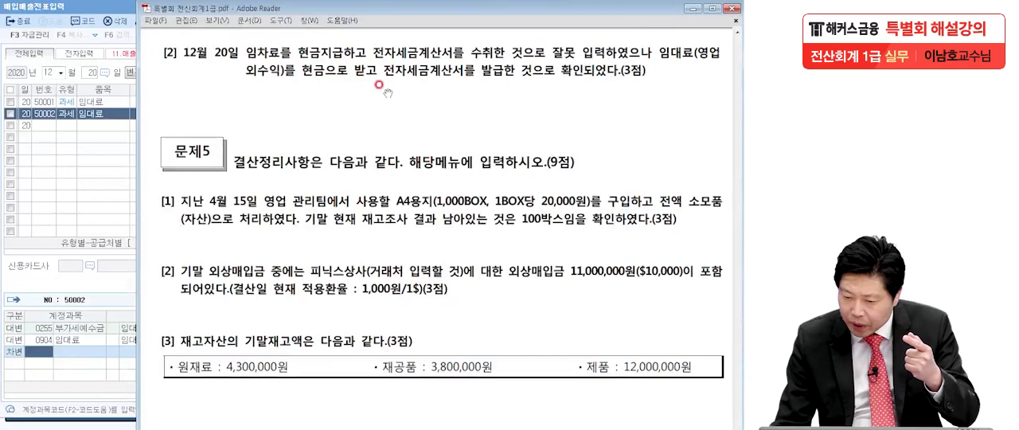
{"action": "left_click", "coordinate": [36, 352]}
{"action": "type", "text": "현금"}
{"action": "key", "text": "Return"}
{"action": "key", "text": "Return"}
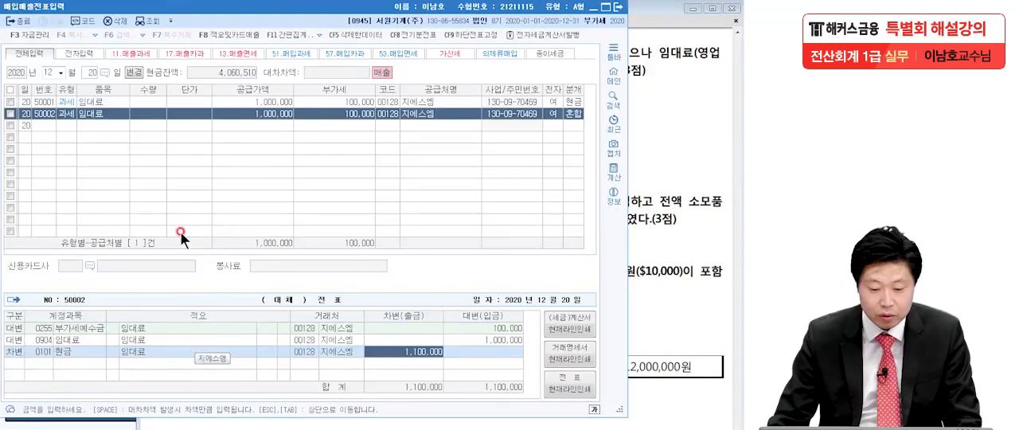
Step: Delete the mistaken purchase entry 50001 of 12월 20일 and close 매입매출전표입력
{"action": "left_click", "coordinate": [11, 102]}
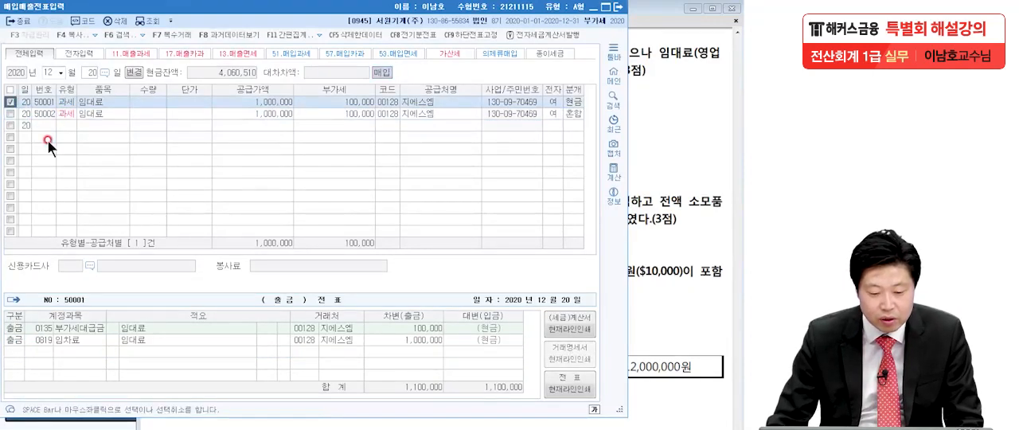
{"action": "left_click", "coordinate": [116, 20]}
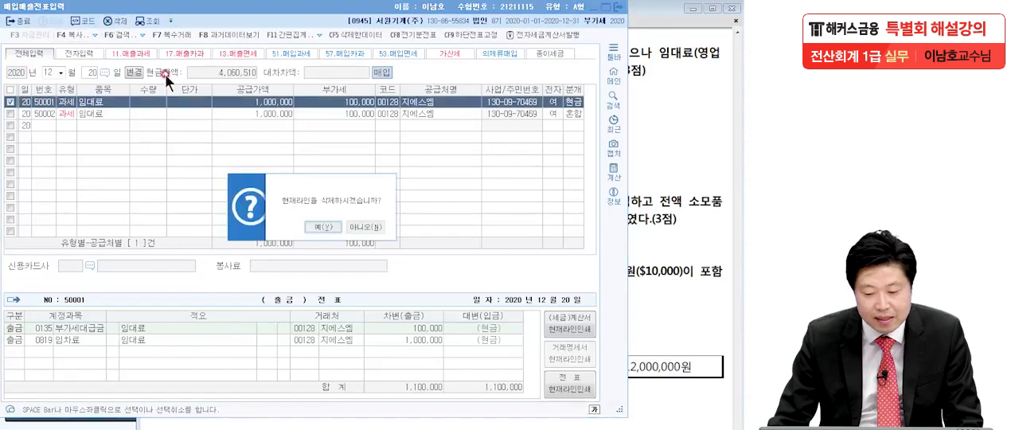
{"action": "left_click", "coordinate": [317, 228]}
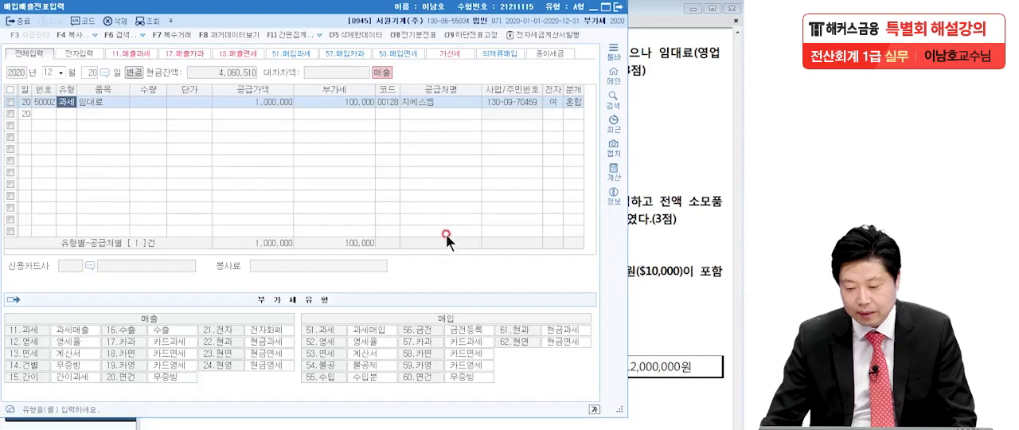
{"action": "left_click", "coordinate": [621, 9]}
Step: Bring problem 5 [1] into view in the PDF and underline 소모품(자산) with the pen
{"action": "scroll", "coordinate": [608, 306], "scroll_direction": "down", "scroll_amount": 2}
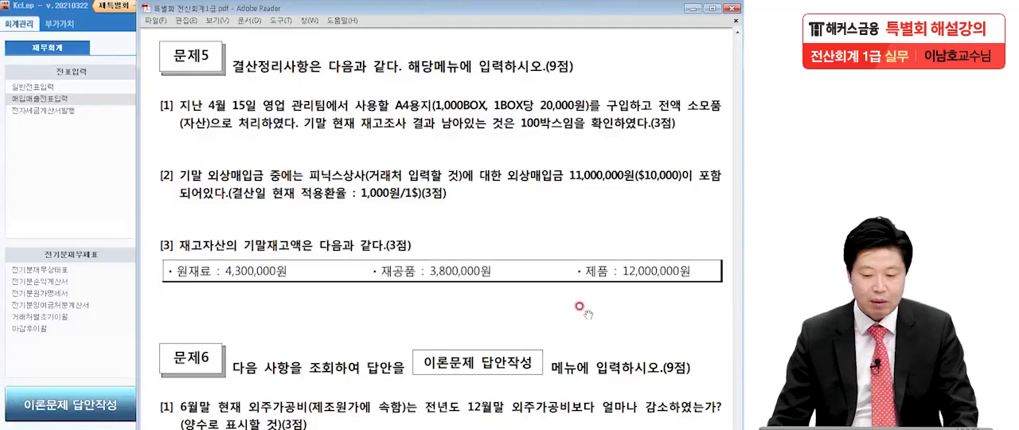
{"action": "left_click_drag", "start_coordinate": [579, 375], "coordinate": [576, 321]}
{"action": "left_click", "coordinate": [71, 405]}
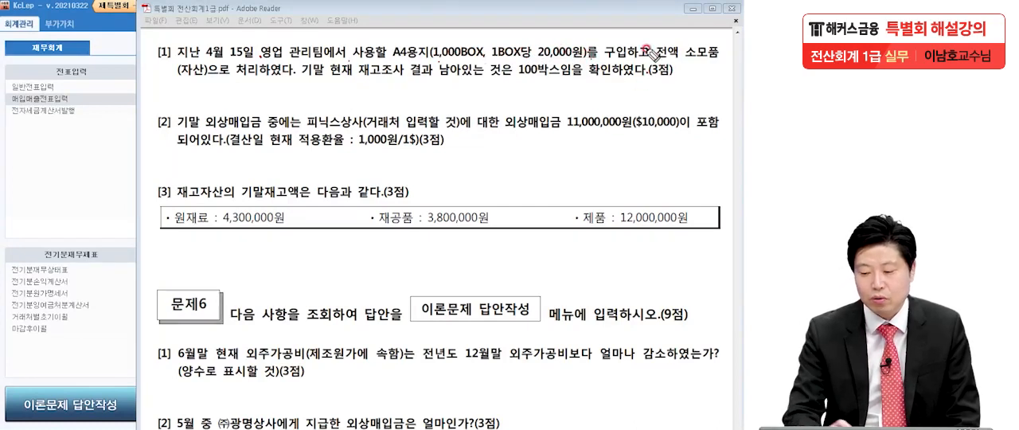
{"action": "left_click_drag", "start_coordinate": [686, 58], "coordinate": [730, 61]}
{"action": "left_click_drag", "start_coordinate": [176, 86], "coordinate": [208, 85]}
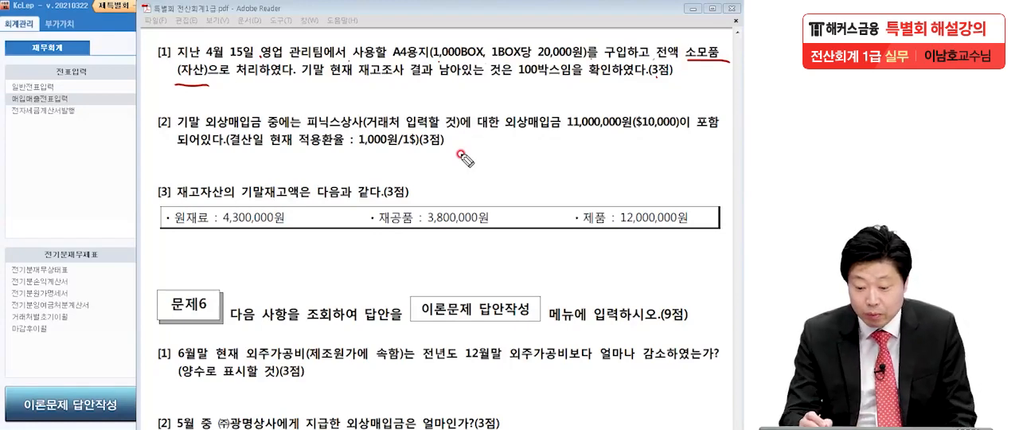
Step: Handwrite the credit side (대) 현금 20,000,000 below problem 5 [2]
{"action": "mouse_move", "coordinate": [456, 151]}
{"action": "left_mouse_down"}
{"action": "mouse_move", "coordinate": [453, 173]}
{"action": "mouse_move", "coordinate": [483, 169]}
{"action": "left_mouse_up"}
{"action": "left_click_drag", "start_coordinate": [495, 148], "coordinate": [498, 172]}
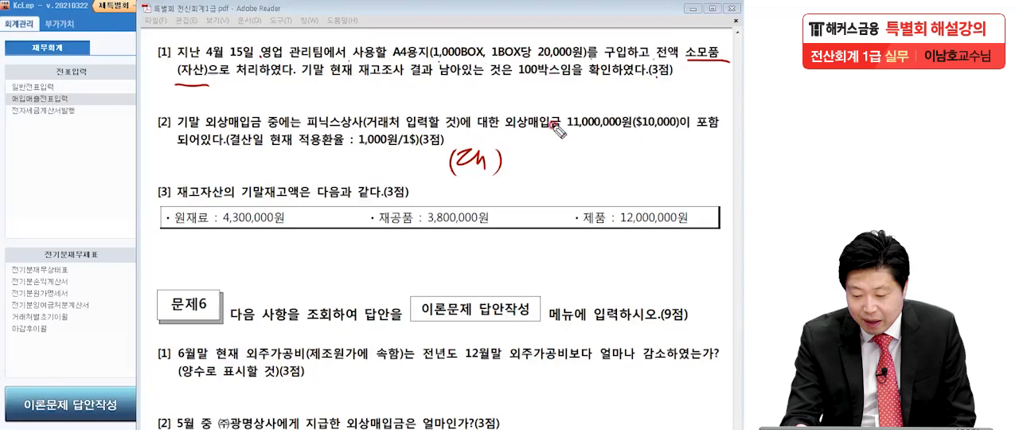
{"action": "mouse_move", "coordinate": [612, 156]}
{"action": "left_mouse_down"}
{"action": "mouse_move", "coordinate": [631, 165]}
{"action": "mouse_move", "coordinate": [736, 163]}
{"action": "left_mouse_up"}
{"action": "mouse_move", "coordinate": [510, 133]}
{"action": "left_mouse_down"}
{"action": "mouse_move", "coordinate": [527, 152]}
{"action": "mouse_move", "coordinate": [521, 163]}
{"action": "mouse_move", "coordinate": [549, 155]}
{"action": "mouse_move", "coordinate": [569, 171]}
{"action": "mouse_move", "coordinate": [585, 167]}
{"action": "left_mouse_up"}
Step: Handwrite the debit side (차) 소모품비(800) 18,000,000 and underline 영업 in question [1]
{"action": "mouse_move", "coordinate": [53, 142]}
{"action": "left_mouse_down"}
{"action": "mouse_move", "coordinate": [48, 184]}
{"action": "mouse_move", "coordinate": [89, 194]}
{"action": "left_mouse_up"}
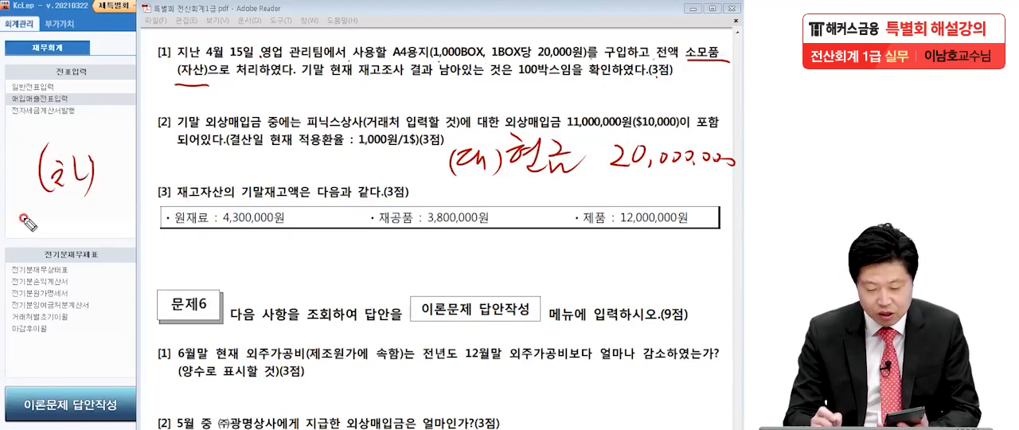
{"action": "mouse_move", "coordinate": [307, 148]}
{"action": "left_mouse_down"}
{"action": "mouse_move", "coordinate": [305, 169]}
{"action": "mouse_move", "coordinate": [315, 160]}
{"action": "mouse_move", "coordinate": [417, 167]}
{"action": "left_mouse_up"}
{"action": "mouse_move", "coordinate": [132, 137]}
{"action": "left_mouse_down"}
{"action": "mouse_move", "coordinate": [143, 177]}
{"action": "mouse_move", "coordinate": [180, 153]}
{"action": "mouse_move", "coordinate": [177, 195]}
{"action": "mouse_move", "coordinate": [193, 165]}
{"action": "mouse_move", "coordinate": [231, 182]}
{"action": "left_mouse_up"}
{"action": "left_click_drag", "start_coordinate": [239, 156], "coordinate": [266, 180]}
{"action": "left_click_drag", "start_coordinate": [260, 60], "coordinate": [285, 58]}
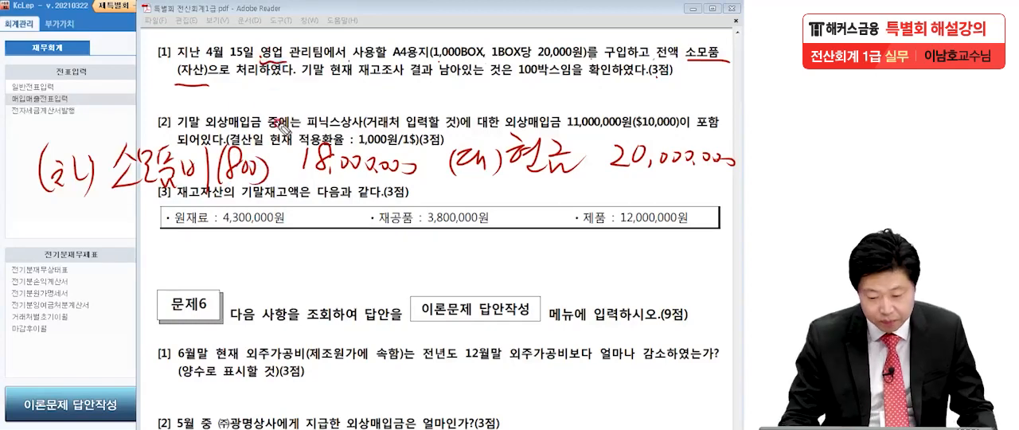
Step: Add 소모품 2,000,000 below the handwritten debit line and draw a box around the whole journal entry
{"action": "mouse_move", "coordinate": [320, 212]}
{"action": "left_mouse_down"}
{"action": "mouse_move", "coordinate": [337, 229]}
{"action": "mouse_move", "coordinate": [375, 213]}
{"action": "mouse_move", "coordinate": [439, 217]}
{"action": "left_mouse_up"}
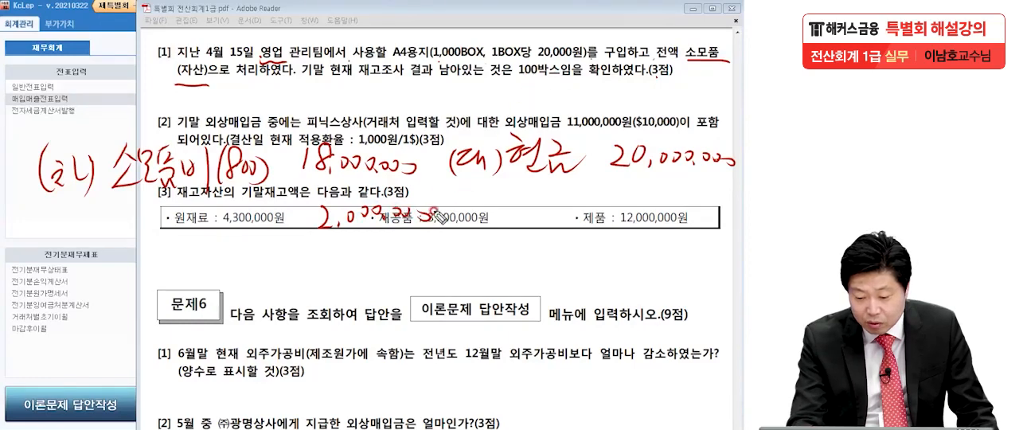
{"action": "mouse_move", "coordinate": [131, 201]}
{"action": "left_mouse_down"}
{"action": "mouse_move", "coordinate": [127, 227]}
{"action": "mouse_move", "coordinate": [157, 213]}
{"action": "mouse_move", "coordinate": [169, 242]}
{"action": "mouse_move", "coordinate": [191, 227]}
{"action": "mouse_move", "coordinate": [211, 237]}
{"action": "left_mouse_up"}
{"action": "mouse_move", "coordinate": [12, 253]}
{"action": "left_mouse_down"}
{"action": "mouse_move", "coordinate": [714, 259]}
{"action": "mouse_move", "coordinate": [18, 195]}
{"action": "mouse_move", "coordinate": [253, 141]}
{"action": "mouse_move", "coordinate": [708, 137]}
{"action": "mouse_move", "coordinate": [739, 224]}
{"action": "mouse_move", "coordinate": [705, 264]}
{"action": "left_mouse_up"}
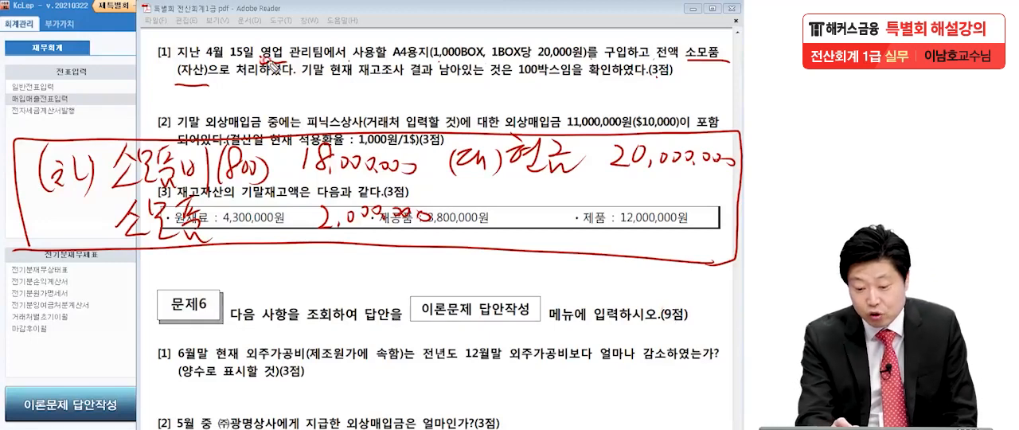
Step: Handwrite the entry (차) 소모품 20,000,000 (대) 현금 20,000,000 below the box and start another (차)/(대) line
{"action": "mouse_move", "coordinate": [474, 267]}
{"action": "left_mouse_down"}
{"action": "mouse_move", "coordinate": [465, 290]}
{"action": "mouse_move", "coordinate": [509, 280]}
{"action": "mouse_move", "coordinate": [556, 291]}
{"action": "mouse_move", "coordinate": [568, 273]}
{"action": "mouse_move", "coordinate": [591, 290]}
{"action": "mouse_move", "coordinate": [629, 280]}
{"action": "mouse_move", "coordinate": [649, 292]}
{"action": "mouse_move", "coordinate": [720, 293]}
{"action": "mouse_move", "coordinate": [726, 281]}
{"action": "left_mouse_up"}
{"action": "mouse_move", "coordinate": [89, 266]}
{"action": "left_mouse_down"}
{"action": "mouse_move", "coordinate": [90, 299]}
{"action": "mouse_move", "coordinate": [145, 296]}
{"action": "left_mouse_up"}
{"action": "mouse_move", "coordinate": [173, 264]}
{"action": "left_mouse_down"}
{"action": "mouse_move", "coordinate": [181, 278]}
{"action": "mouse_move", "coordinate": [194, 258]}
{"action": "mouse_move", "coordinate": [221, 293]}
{"action": "mouse_move", "coordinate": [237, 271]}
{"action": "mouse_move", "coordinate": [232, 294]}
{"action": "left_mouse_up"}
{"action": "mouse_move", "coordinate": [297, 268]}
{"action": "left_mouse_down"}
{"action": "mouse_move", "coordinate": [322, 280]}
{"action": "mouse_move", "coordinate": [411, 279]}
{"action": "left_mouse_up"}
{"action": "mouse_move", "coordinate": [84, 348]}
{"action": "left_mouse_down"}
{"action": "mouse_move", "coordinate": [130, 367]}
{"action": "mouse_move", "coordinate": [147, 394]}
{"action": "left_mouse_up"}
{"action": "mouse_move", "coordinate": [480, 355]}
{"action": "left_mouse_down"}
{"action": "mouse_move", "coordinate": [482, 381]}
{"action": "mouse_move", "coordinate": [555, 395]}
{"action": "left_mouse_up"}
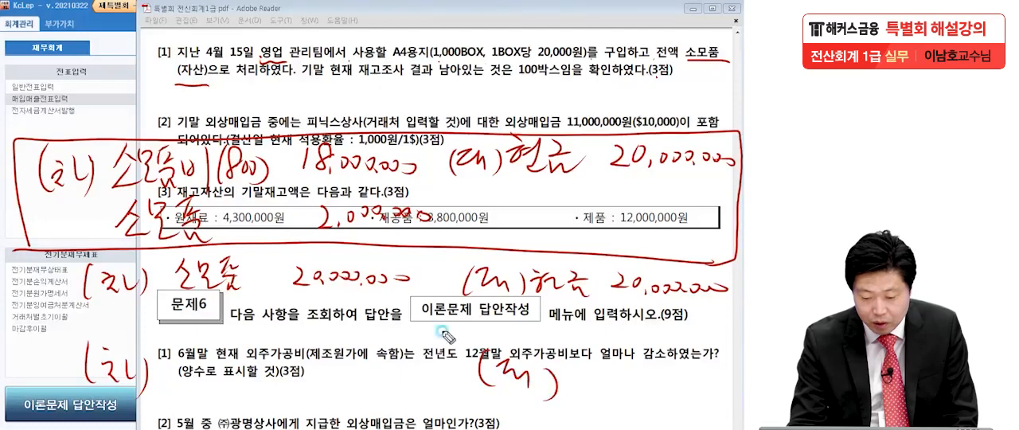
Step: Put circled check marks beside the two lower entries, outline the box again and underline 소모품 20,000,000
{"action": "left_click_drag", "start_coordinate": [29, 271], "coordinate": [46, 269]}
{"action": "left_click_drag", "start_coordinate": [32, 369], "coordinate": [48, 362]}
{"action": "mouse_move", "coordinate": [61, 388]}
{"action": "left_mouse_down"}
{"action": "mouse_move", "coordinate": [30, 397]}
{"action": "mouse_move", "coordinate": [55, 383]}
{"action": "left_mouse_up"}
{"action": "mouse_move", "coordinate": [215, 142]}
{"action": "left_mouse_down"}
{"action": "mouse_move", "coordinate": [740, 127]}
{"action": "mouse_move", "coordinate": [631, 265]}
{"action": "left_mouse_up"}
{"action": "left_click_drag", "start_coordinate": [11, 253], "coordinate": [716, 256]}
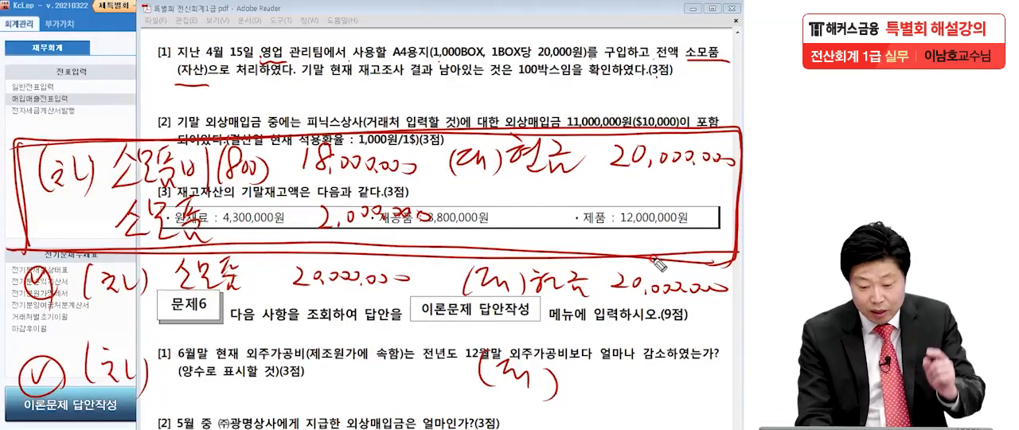
{"action": "left_click_drag", "start_coordinate": [165, 306], "coordinate": [415, 304]}
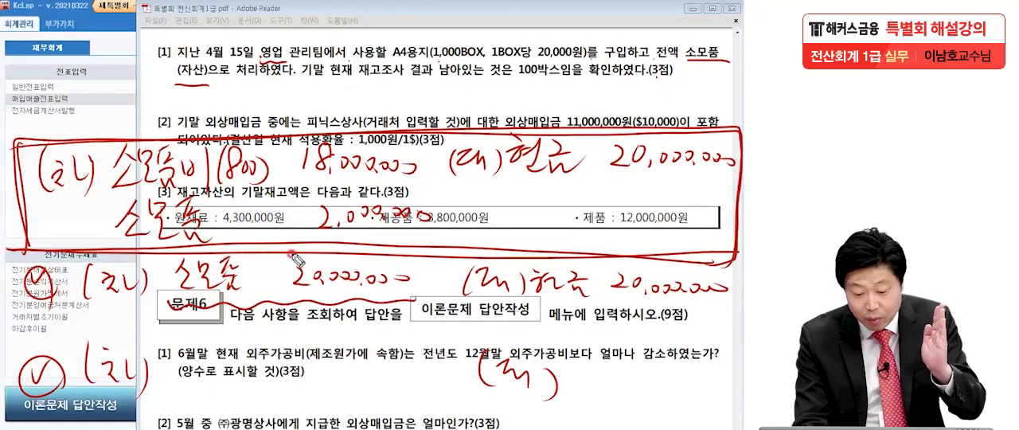
Step: Complete the lowest handwritten entry as (차) 소모품비 18,000,000 (대) 소모품 18,000,000
{"action": "left_click_drag", "start_coordinate": [575, 357], "coordinate": [599, 374]}
{"action": "mouse_move", "coordinate": [629, 353]}
{"action": "left_mouse_down"}
{"action": "mouse_move", "coordinate": [629, 398]}
{"action": "mouse_move", "coordinate": [661, 351]}
{"action": "mouse_move", "coordinate": [675, 359]}
{"action": "mouse_move", "coordinate": [707, 352]}
{"action": "mouse_move", "coordinate": [726, 366]}
{"action": "mouse_move", "coordinate": [739, 355]}
{"action": "left_mouse_up"}
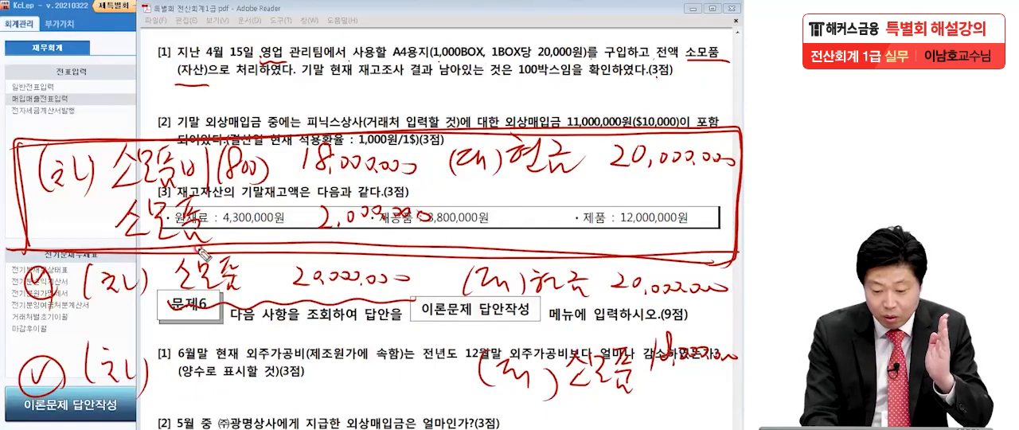
{"action": "left_click_drag", "start_coordinate": [187, 344], "coordinate": [212, 386]}
{"action": "mouse_move", "coordinate": [204, 355]}
{"action": "left_mouse_down"}
{"action": "mouse_move", "coordinate": [223, 394]}
{"action": "mouse_move", "coordinate": [232, 354]}
{"action": "mouse_move", "coordinate": [239, 379]}
{"action": "mouse_move", "coordinate": [253, 380]}
{"action": "left_mouse_up"}
{"action": "left_click_drag", "start_coordinate": [256, 348], "coordinate": [275, 406]}
{"action": "mouse_move", "coordinate": [340, 352]}
{"action": "left_mouse_down"}
{"action": "mouse_move", "coordinate": [339, 386]}
{"action": "mouse_move", "coordinate": [387, 381]}
{"action": "mouse_move", "coordinate": [402, 365]}
{"action": "mouse_move", "coordinate": [450, 368]}
{"action": "left_mouse_up"}
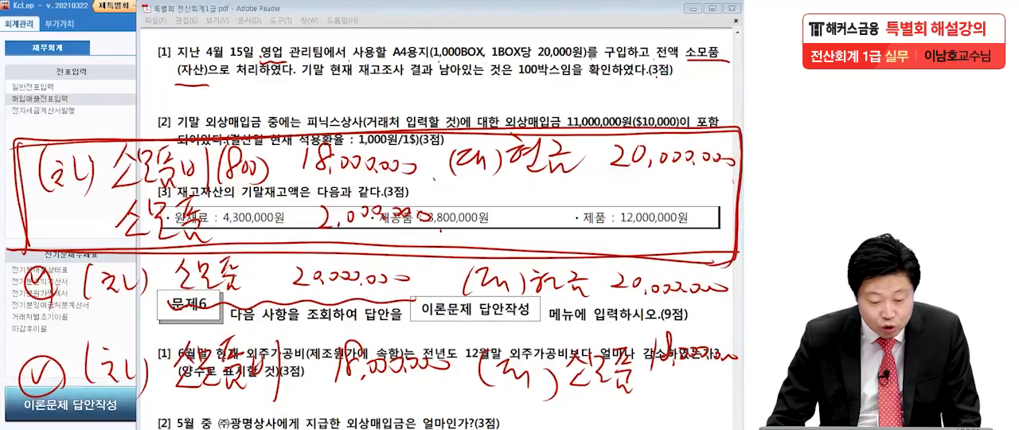
Step: Erase the boxed entry, the 20,000,000 entry and the underlines in question [1], keeping the lowest handwritten entry
{"action": "mouse_move", "coordinate": [50, 164]}
{"action": "left_mouse_down"}
{"action": "mouse_move", "coordinate": [286, 173]}
{"action": "mouse_move", "coordinate": [708, 151]}
{"action": "mouse_move", "coordinate": [734, 160]}
{"action": "mouse_move", "coordinate": [544, 144]}
{"action": "mouse_move", "coordinate": [151, 171]}
{"action": "mouse_move", "coordinate": [199, 231]}
{"action": "mouse_move", "coordinate": [108, 207]}
{"action": "mouse_move", "coordinate": [275, 232]}
{"action": "mouse_move", "coordinate": [351, 163]}
{"action": "mouse_move", "coordinate": [557, 153]}
{"action": "mouse_move", "coordinate": [143, 252]}
{"action": "mouse_move", "coordinate": [80, 283]}
{"action": "mouse_move", "coordinate": [493, 280]}
{"action": "mouse_move", "coordinate": [522, 296]}
{"action": "mouse_move", "coordinate": [605, 273]}
{"action": "mouse_move", "coordinate": [265, 294]}
{"action": "mouse_move", "coordinate": [537, 277]}
{"action": "mouse_move", "coordinate": [328, 291]}
{"action": "mouse_move", "coordinate": [44, 282]}
{"action": "mouse_move", "coordinate": [227, 283]}
{"action": "mouse_move", "coordinate": [135, 231]}
{"action": "mouse_move", "coordinate": [203, 149]}
{"action": "mouse_move", "coordinate": [52, 179]}
{"action": "mouse_move", "coordinate": [159, 152]}
{"action": "mouse_move", "coordinate": [34, 168]}
{"action": "mouse_move", "coordinate": [96, 213]}
{"action": "left_mouse_up"}
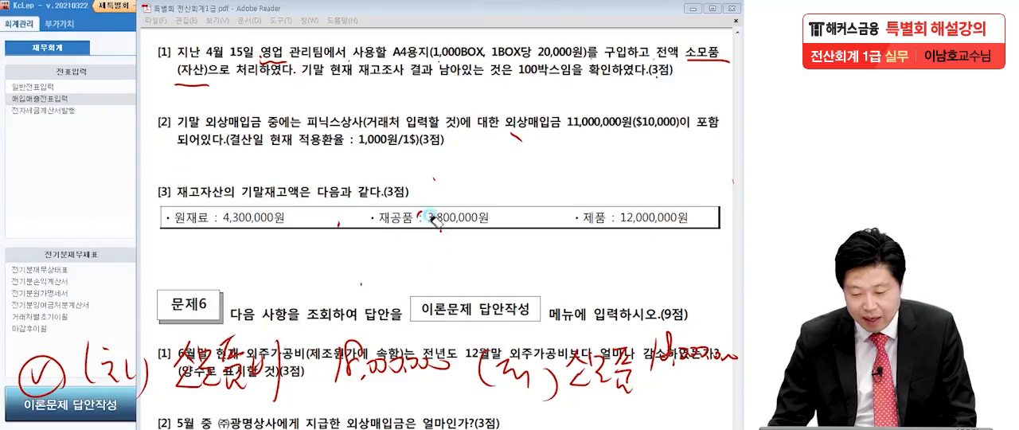
{"action": "mouse_move", "coordinate": [709, 57]}
{"action": "left_mouse_down"}
{"action": "mouse_move", "coordinate": [716, 71]}
{"action": "mouse_move", "coordinate": [178, 86]}
{"action": "left_mouse_up"}
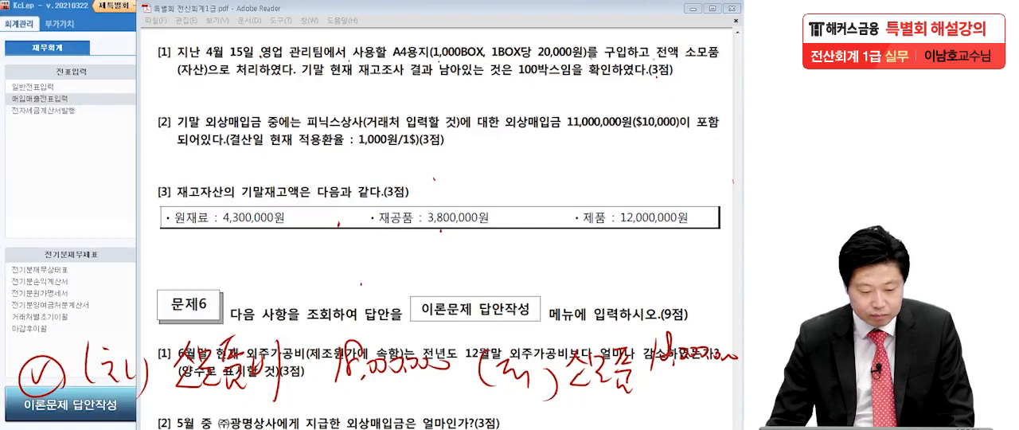
Step: Switch to KcLep and open 일반전표입력 for 12월 31일
{"action": "left_click", "coordinate": [39, 162]}
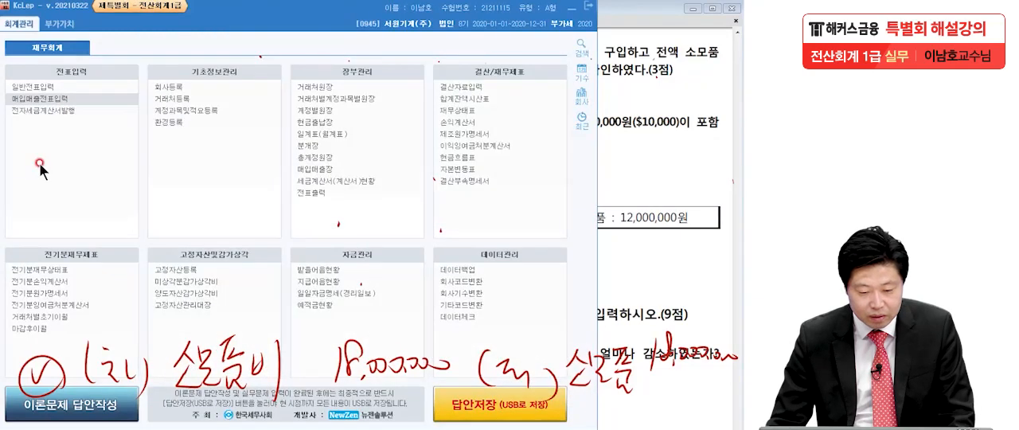
{"action": "left_click", "coordinate": [40, 89]}
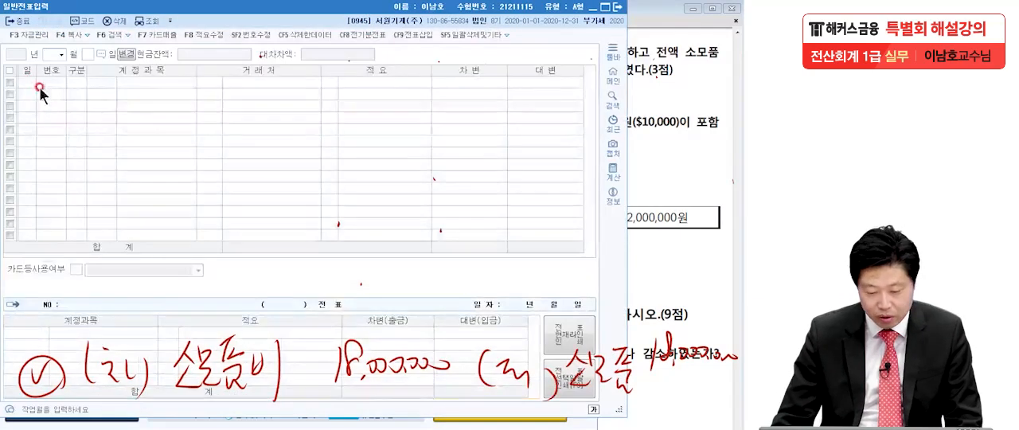
{"action": "type", "text": "12"}
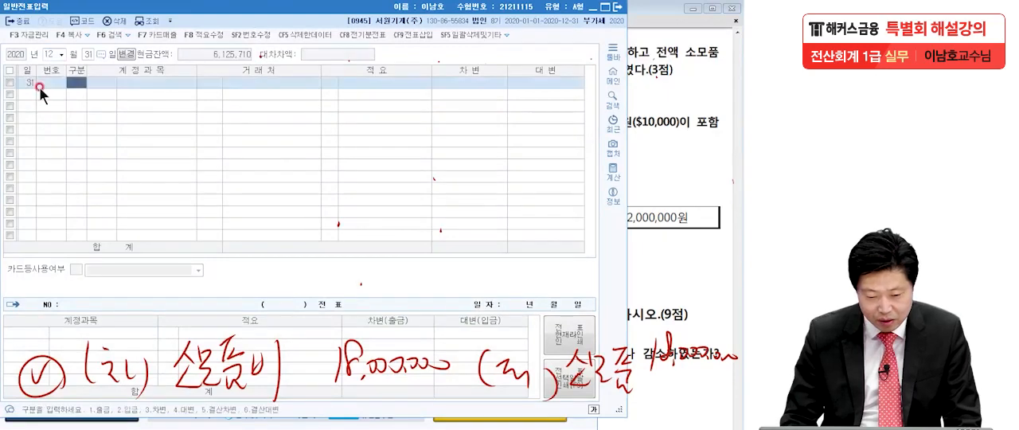
{"action": "type", "text": "313"}
Step: Enter a debit line for 0830 소모품비 (판매관리비) of 18,000,000
{"action": "key", "text": "Return"}
{"action": "type", "text": "소모"}
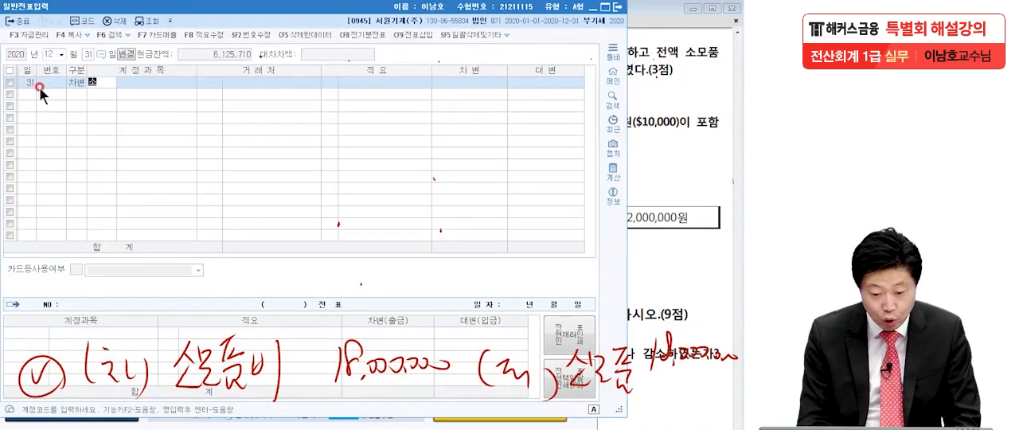
{"action": "key", "text": "Return"}
{"action": "type", "text": "품비"}
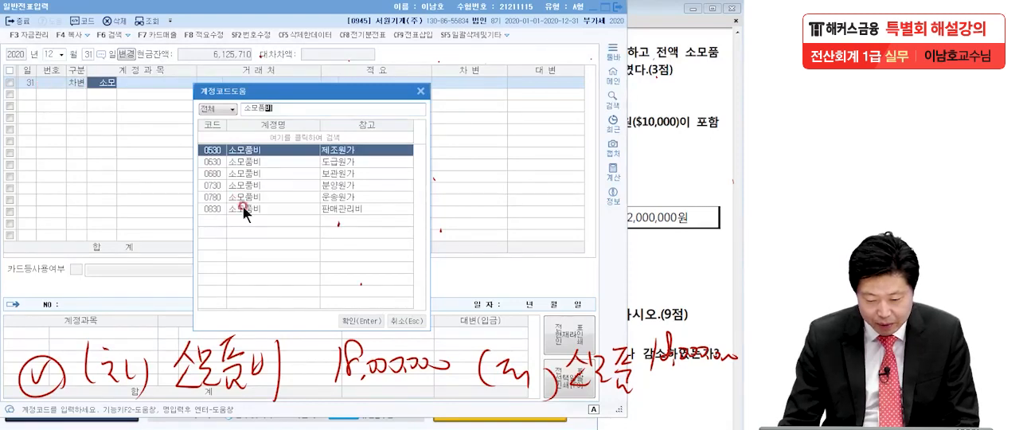
{"action": "double_click", "coordinate": [247, 210]}
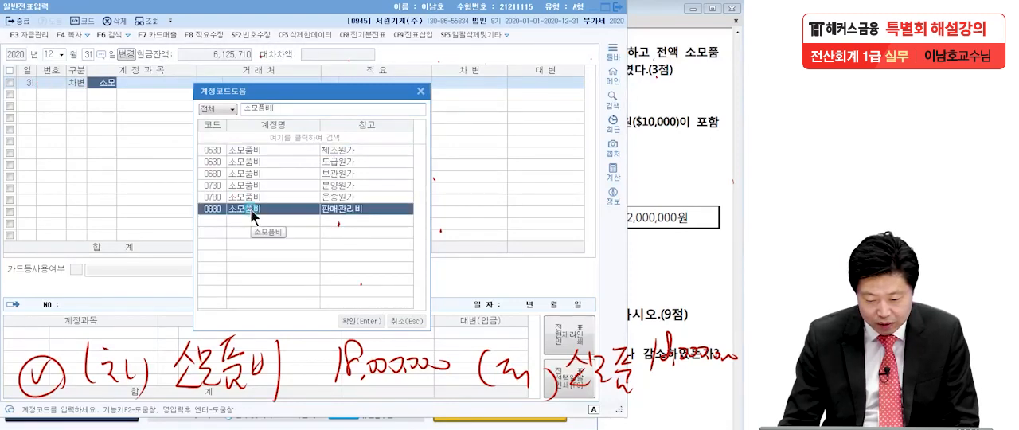
{"action": "left_click", "coordinate": [452, 83]}
{"action": "type", "text": "18,000,0"}
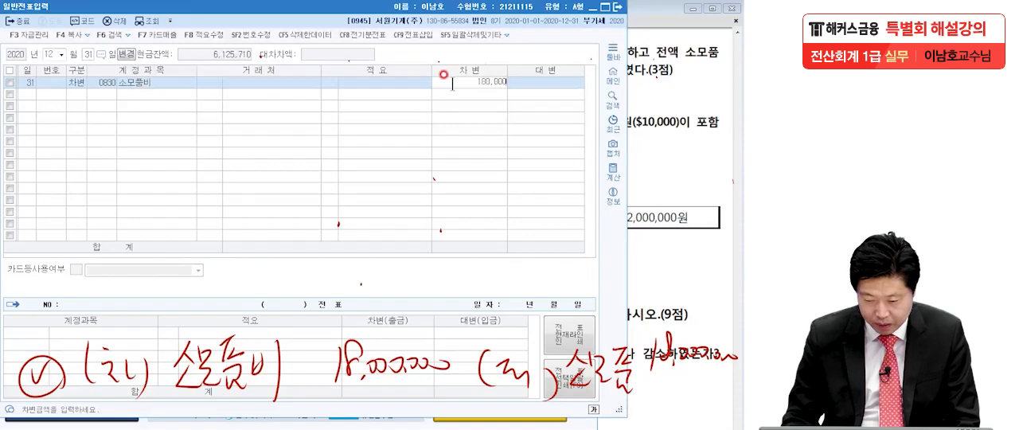
{"action": "type", "text": "00"}
{"action": "key", "text": "Return"}
Step: Add the matching credit line for 0122 소모품 of 18,000,000 and clear the remaining handwriting from the screen
{"action": "type", "text": "4소모품"}
{"action": "key", "text": "Return"}
{"action": "key", "text": "Return"}
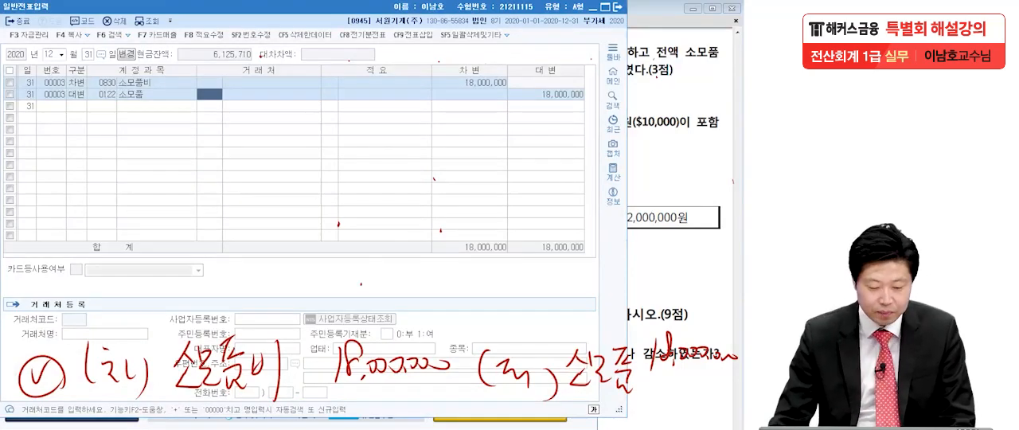
{"action": "key", "text": "Escape"}
Step: Return to the exam PDF and read problem 5 [2] on the 피닉스상사 외상매입금
{"action": "left_click", "coordinate": [637, 216]}
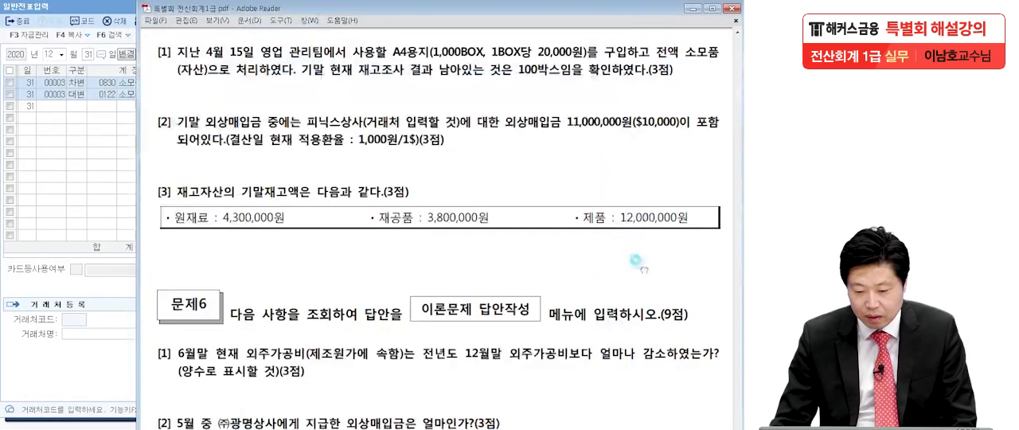
{"action": "scroll", "coordinate": [639, 205], "scroll_direction": "down", "scroll_amount": 2}
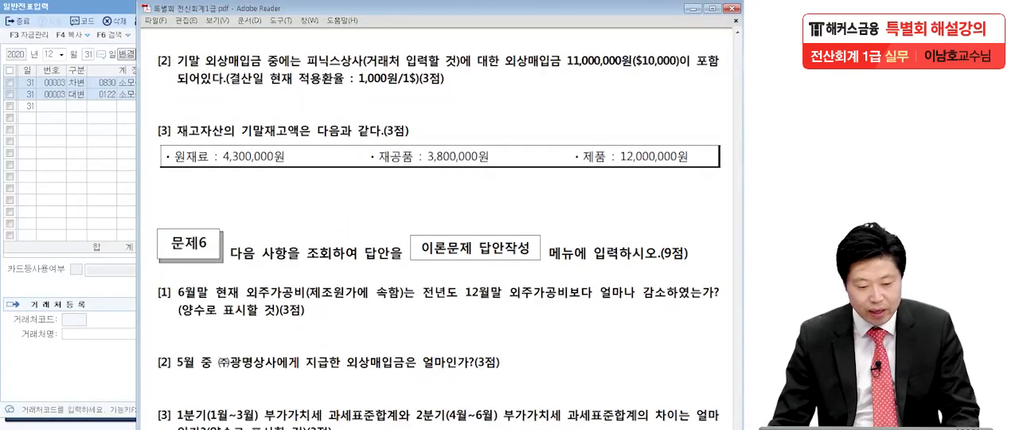
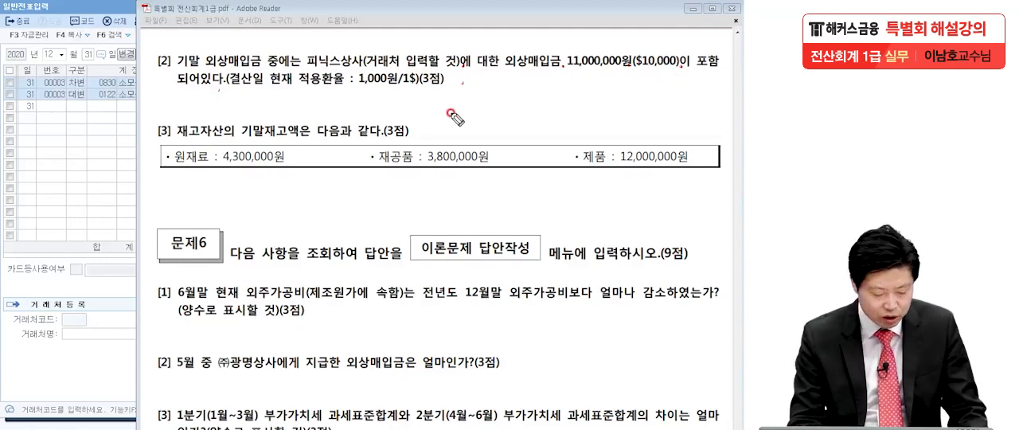
Step: Handwrite the $10,000 payable's revaluation as 10,000,000 against 11,000,000 with a (−)1,000,000 difference, underline 외상매입금, and clear the ink
{"action": "mouse_move", "coordinate": [55, 141]}
{"action": "left_mouse_down"}
{"action": "mouse_move", "coordinate": [55, 154]}
{"action": "mouse_move", "coordinate": [188, 164]}
{"action": "left_mouse_up"}
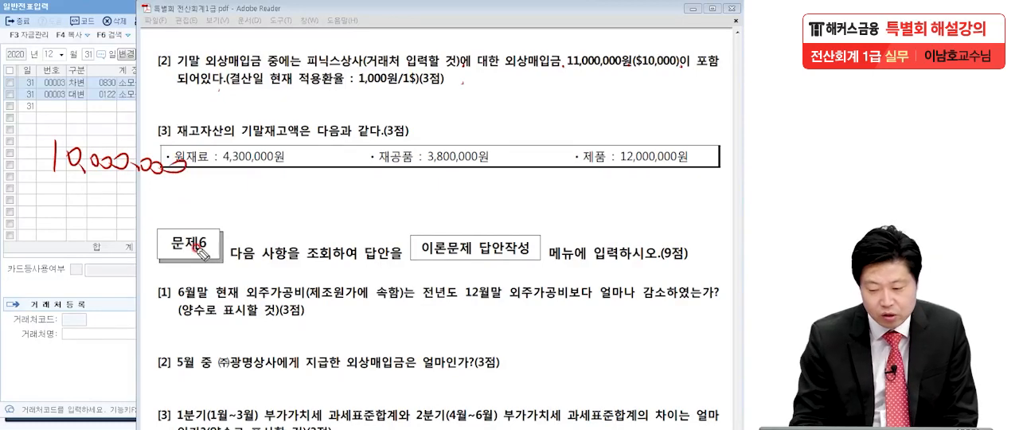
{"action": "mouse_move", "coordinate": [54, 183]}
{"action": "left_mouse_down"}
{"action": "mouse_move", "coordinate": [57, 198]}
{"action": "mouse_move", "coordinate": [79, 203]}
{"action": "mouse_move", "coordinate": [179, 194]}
{"action": "left_mouse_up"}
{"action": "left_click_drag", "start_coordinate": [18, 227], "coordinate": [275, 213]}
{"action": "mouse_move", "coordinate": [43, 253]}
{"action": "left_mouse_down"}
{"action": "mouse_move", "coordinate": [36, 277]}
{"action": "mouse_move", "coordinate": [55, 258]}
{"action": "left_mouse_up"}
{"action": "left_click_drag", "start_coordinate": [52, 248], "coordinate": [53, 276]}
{"action": "mouse_move", "coordinate": [85, 248]}
{"action": "left_mouse_down"}
{"action": "mouse_move", "coordinate": [82, 275]}
{"action": "mouse_move", "coordinate": [180, 260]}
{"action": "left_mouse_up"}
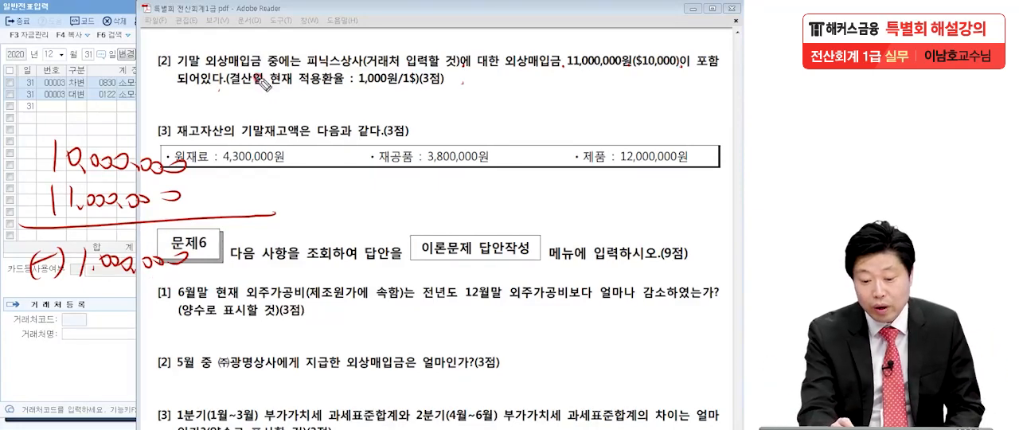
{"action": "left_click_drag", "start_coordinate": [207, 70], "coordinate": [285, 66]}
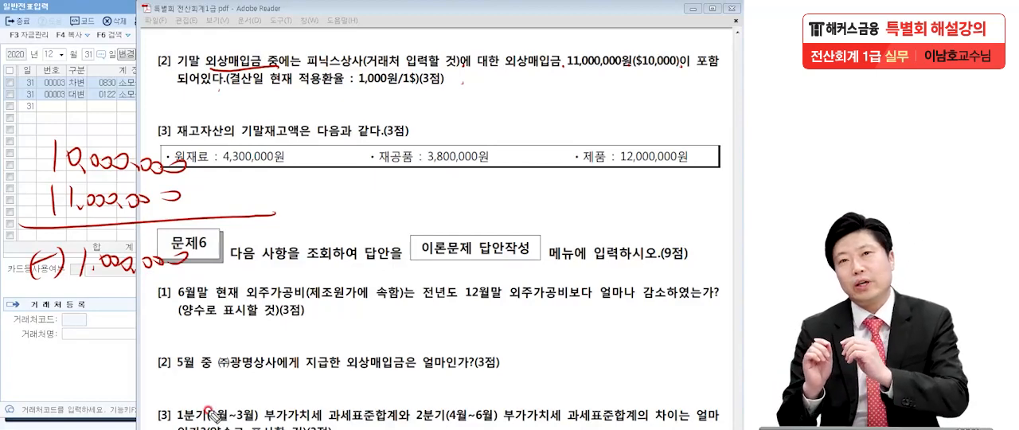
{"action": "mouse_move", "coordinate": [80, 297]}
{"action": "left_mouse_down"}
{"action": "mouse_move", "coordinate": [183, 293]}
{"action": "mouse_move", "coordinate": [199, 303]}
{"action": "left_mouse_up"}
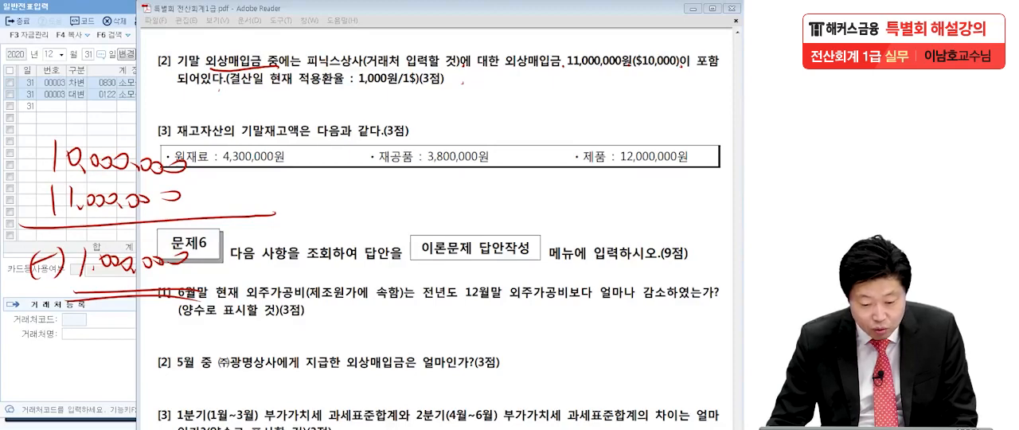
{"action": "key", "text": "Escape"}
Step: Switch to KcLep and start a debit line for 0251 외상매입금 in the next empty row of 12월 31일
{"action": "left_click", "coordinate": [42, 162]}
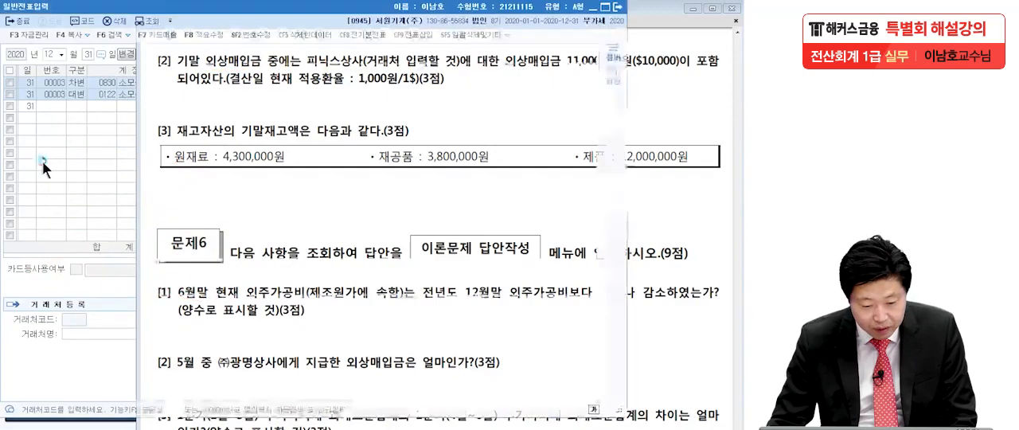
{"action": "left_click", "coordinate": [78, 104]}
{"action": "type", "text": "3외상매"}
{"action": "key", "text": "Return"}
{"action": "type", "text": "입"}
{"action": "key", "text": "Return"}
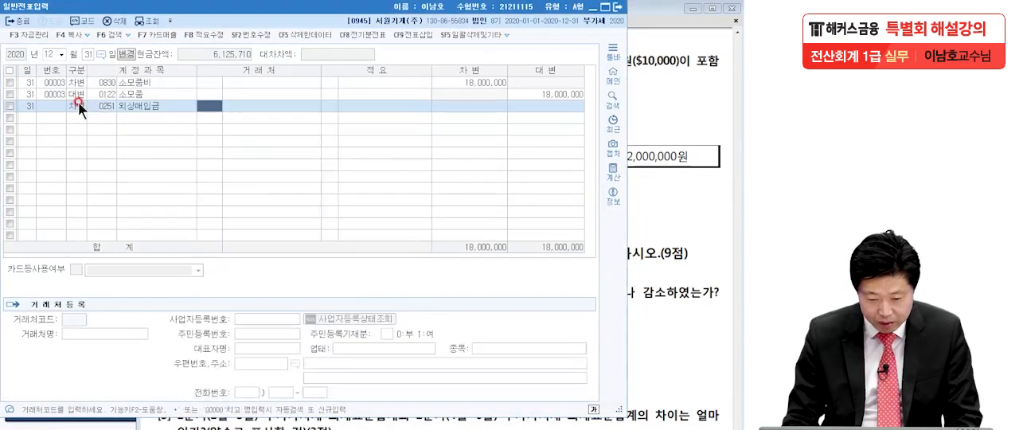
Step: Assign 피닉스상사 as the 거래처 of the 외상매입금 line and set its debit amount to 1,000,000
{"action": "left_click", "coordinate": [642, 140]}
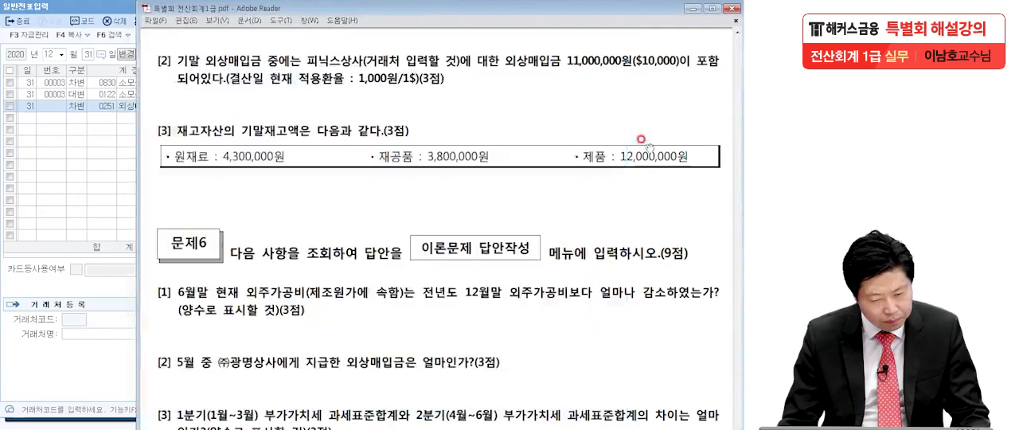
{"action": "left_click", "coordinate": [54, 157]}
{"action": "type", "text": "피닉"}
{"action": "key", "text": "Return"}
{"action": "key", "text": "Return"}
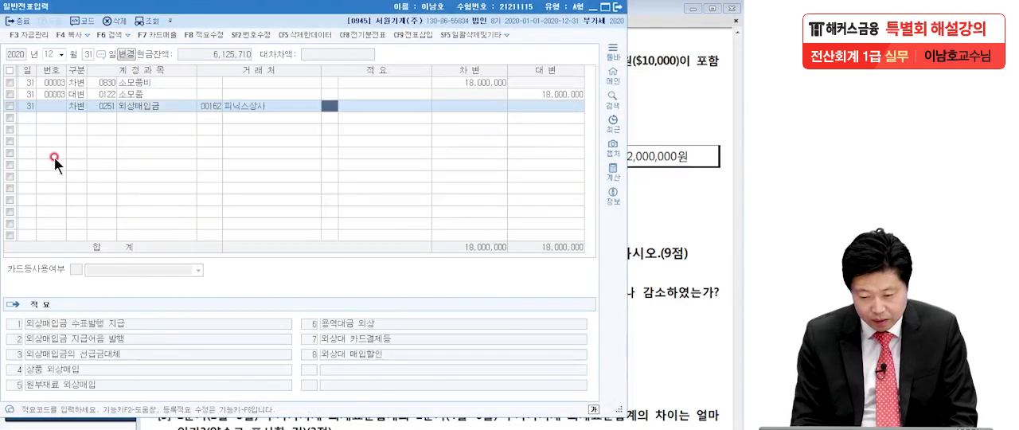
{"action": "key", "text": "Return"}
{"action": "type", "text": "1,000,000"}
Step: Add the matching credit line for 0910 외화환산이익 of 1,000,000
{"action": "key", "text": "Return"}
{"action": "type", "text": "4외화환"}
{"action": "key", "text": "Return"}
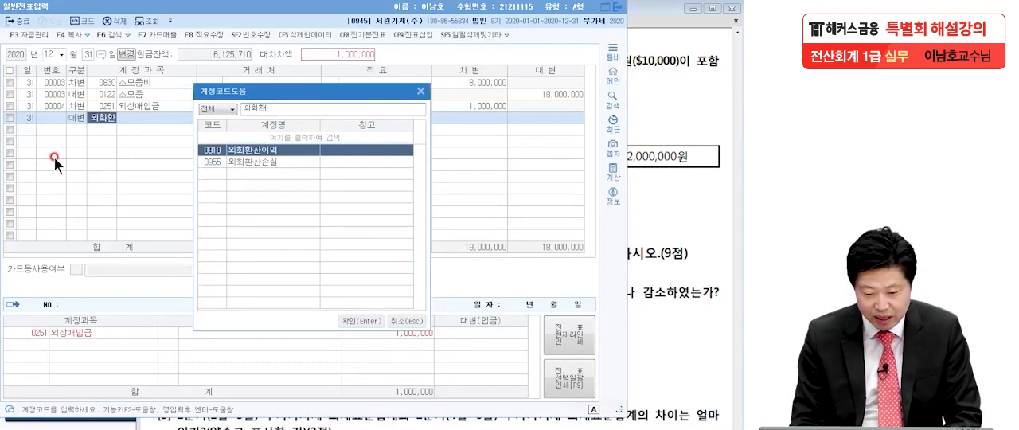
{"action": "key", "text": "Return"}
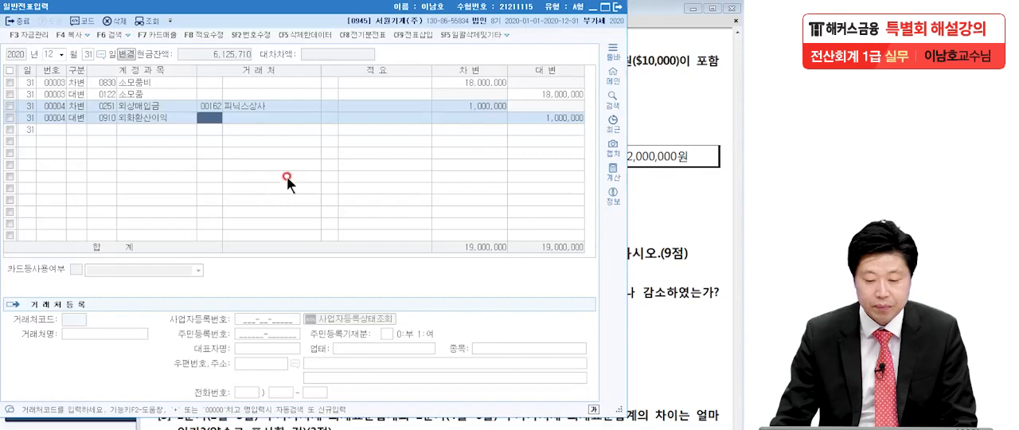
Step: Check problem 5 [3] in the exam PDF and open 결산자료입력 in KcLep for the period 2020년 01월 to 12월
{"action": "left_click", "coordinate": [670, 146]}
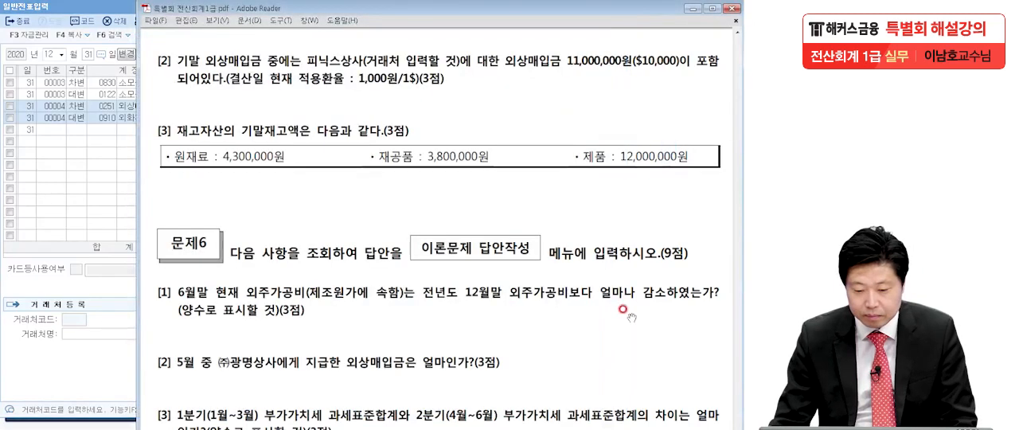
{"action": "scroll", "coordinate": [625, 310], "scroll_direction": "down", "scroll_amount": 1}
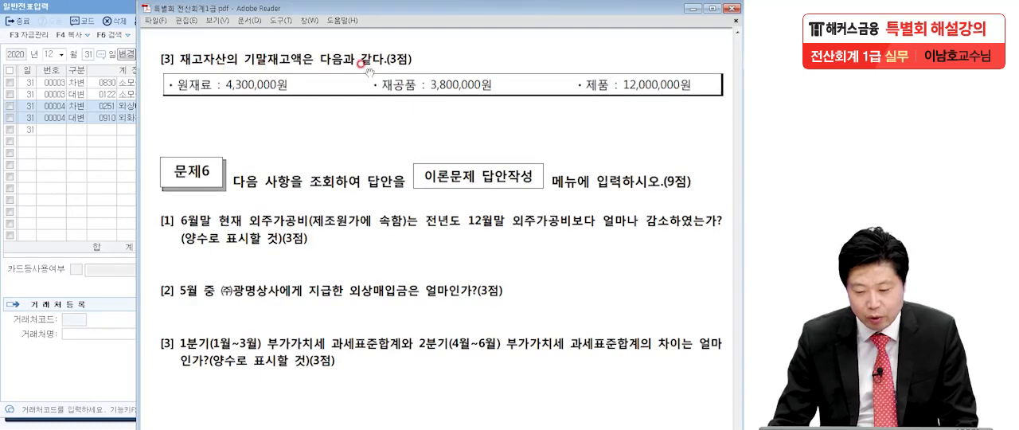
{"action": "left_click", "coordinate": [76, 183]}
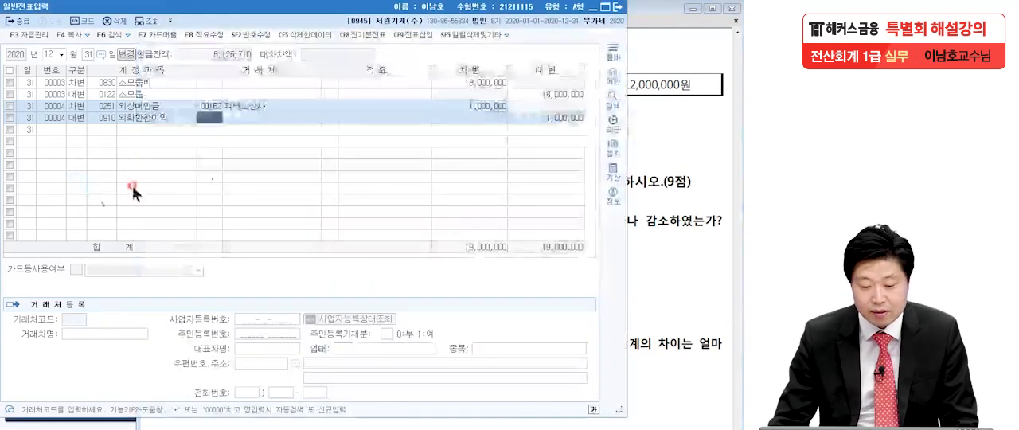
{"action": "left_click", "coordinate": [619, 8]}
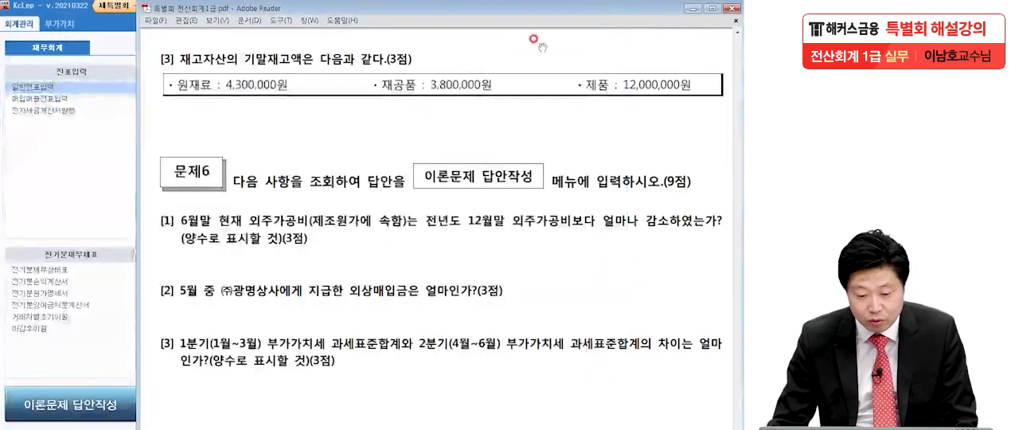
{"action": "left_click", "coordinate": [51, 201]}
{"action": "left_click", "coordinate": [458, 87]}
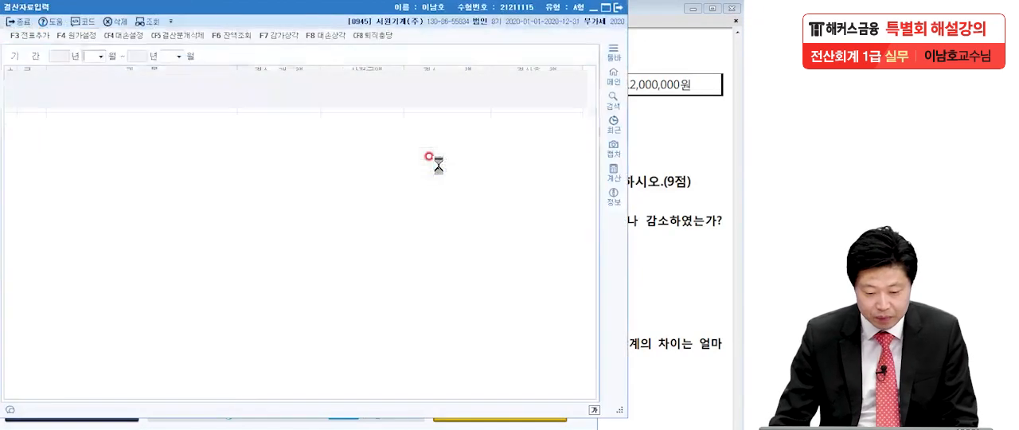
{"action": "type", "text": "1"}
{"action": "key", "text": "Return"}
{"action": "type", "text": "12"}
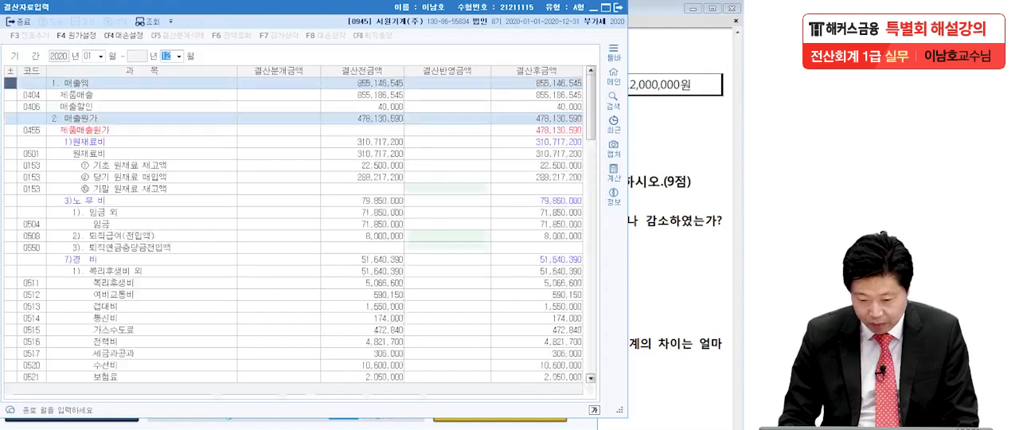
Step: Check the inventory figures in the PDF and enter 4,300,000 as the 결산반영금액 for 기말 원재료 재고액
{"action": "left_click", "coordinate": [699, 220]}
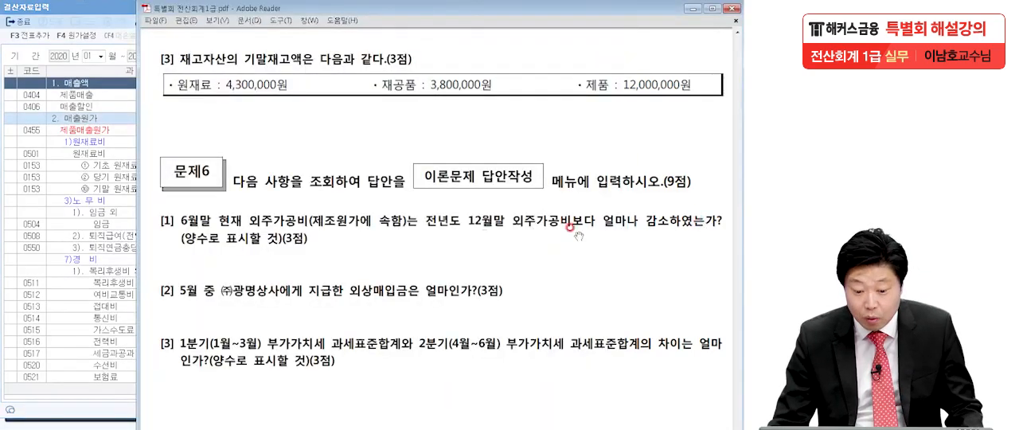
{"action": "left_click", "coordinate": [83, 294]}
{"action": "scroll", "coordinate": [85, 299], "scroll_direction": "down", "scroll_amount": 7}
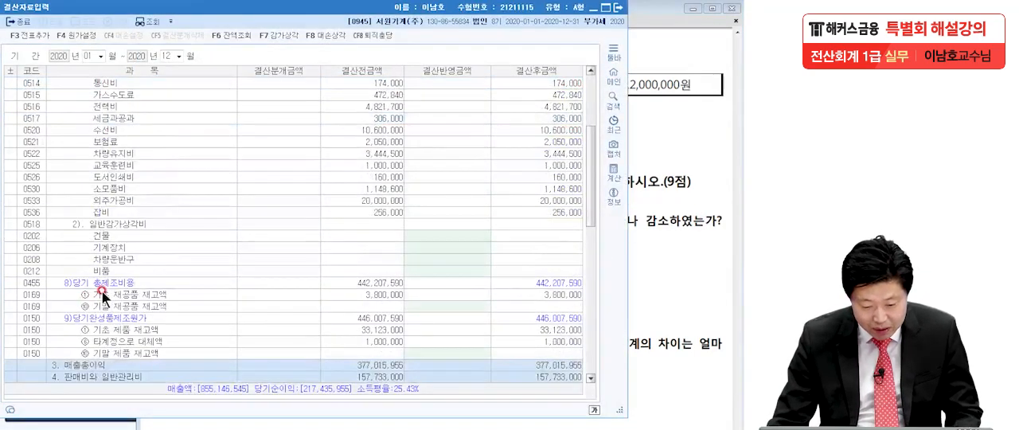
{"action": "scroll", "coordinate": [102, 291], "scroll_direction": "up", "scroll_amount": 5}
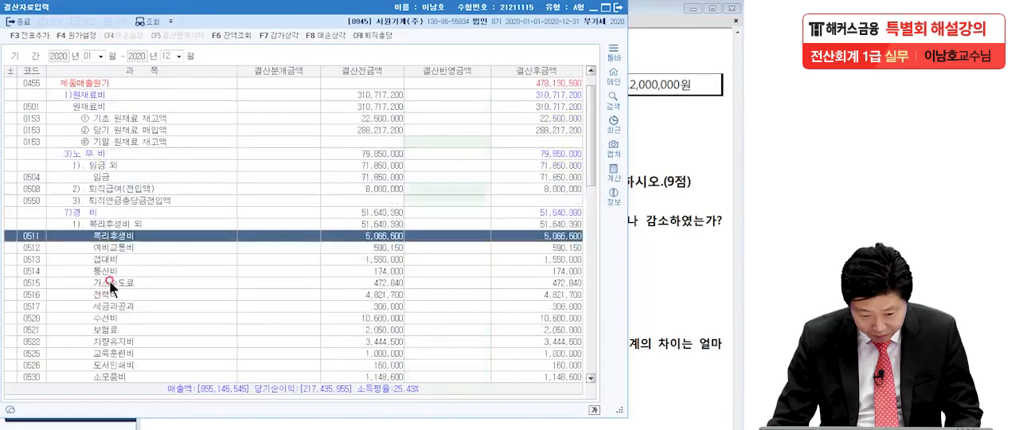
{"action": "left_click", "coordinate": [437, 144]}
{"action": "type", "text": "4300000"}
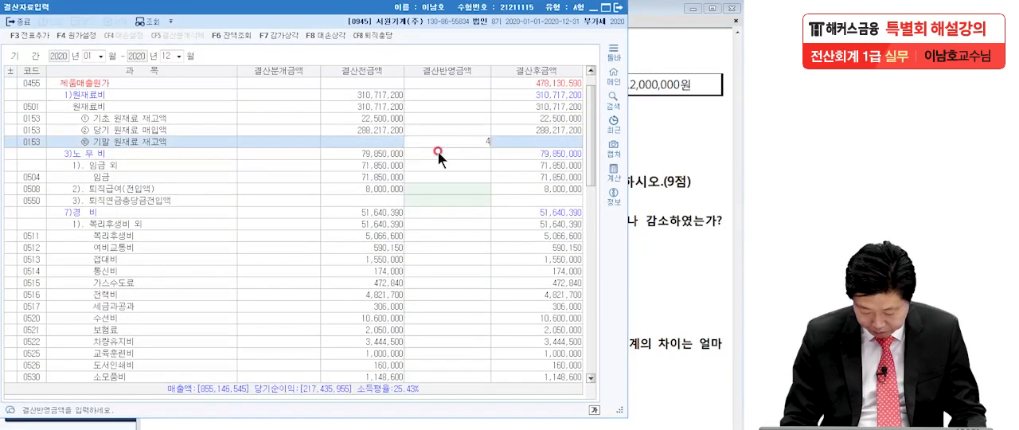
{"action": "key", "text": "Return"}
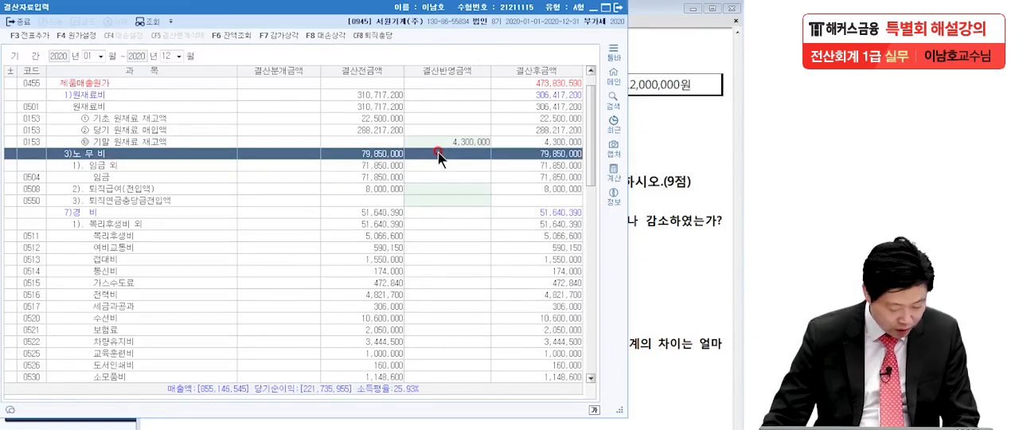
Step: Enter the 결산반영금액 for 기말 재공품 재고액 as 3,800,000 and for 기말 제품 재고액 as 12,000,000
{"action": "scroll", "coordinate": [423, 290], "scroll_direction": "down", "scroll_amount": 7}
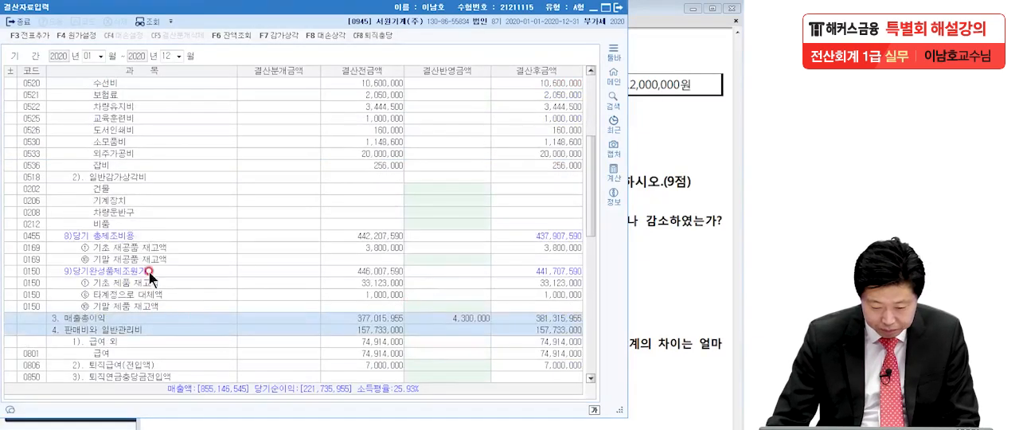
{"action": "left_click", "coordinate": [146, 260]}
{"action": "type", "text": "3800000"}
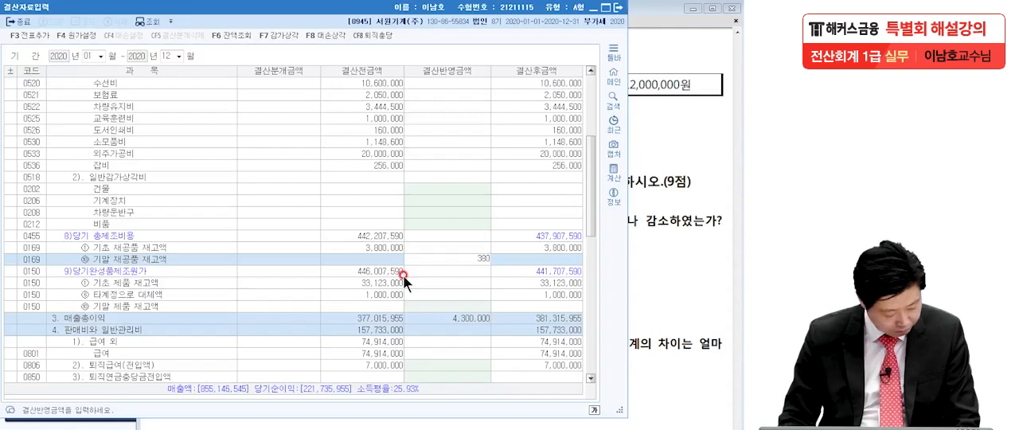
{"action": "key", "text": "Return"}
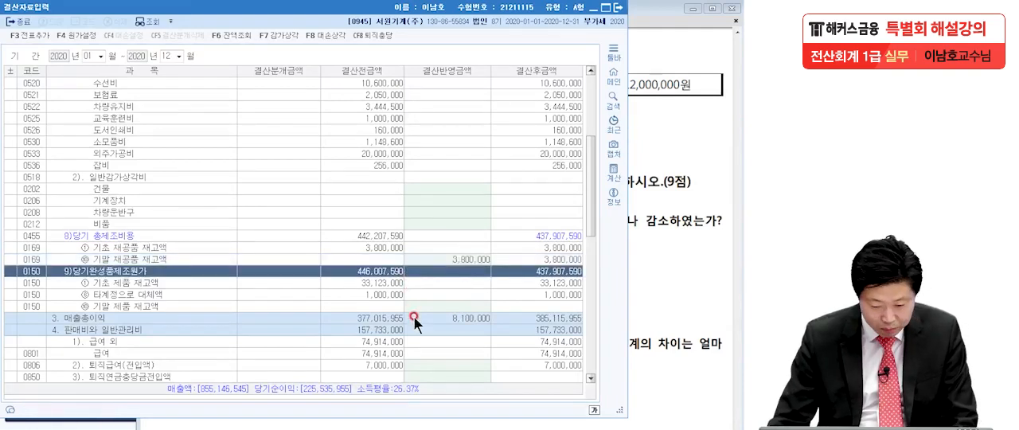
{"action": "left_click", "coordinate": [438, 307]}
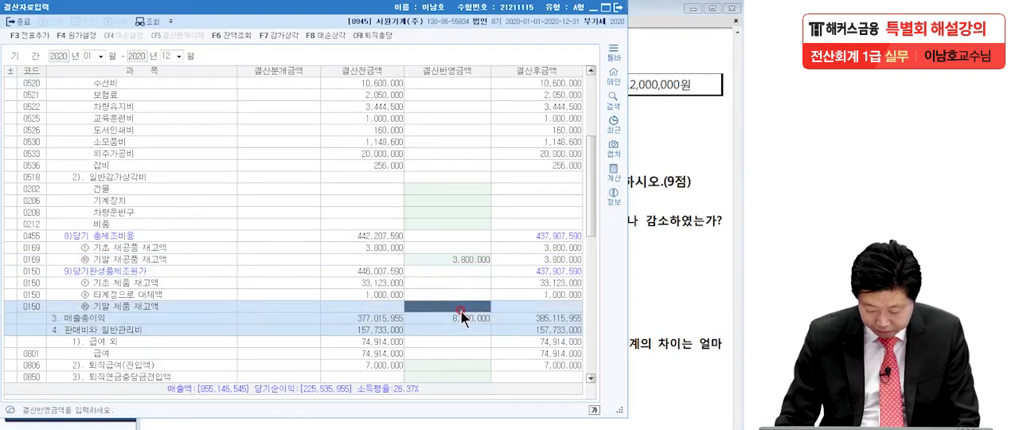
{"action": "type", "text": "12,000,000"}
{"action": "key", "text": "Return"}
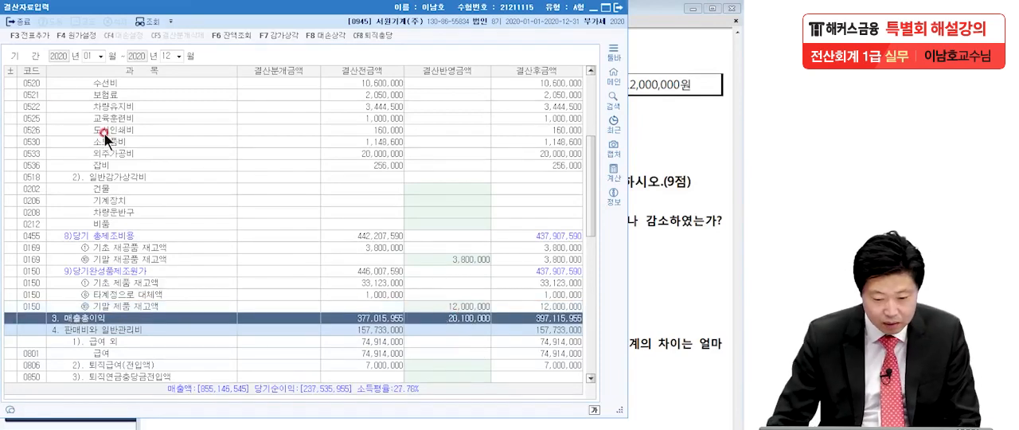
Step: Add the closing entries to 일반전표 with 전표추가 and close 결산자료입력
{"action": "left_click", "coordinate": [28, 35]}
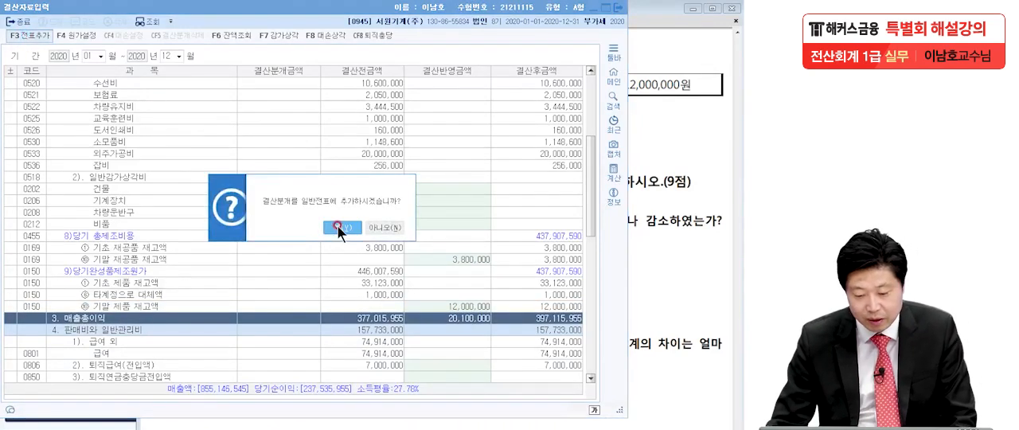
{"action": "left_click", "coordinate": [337, 226]}
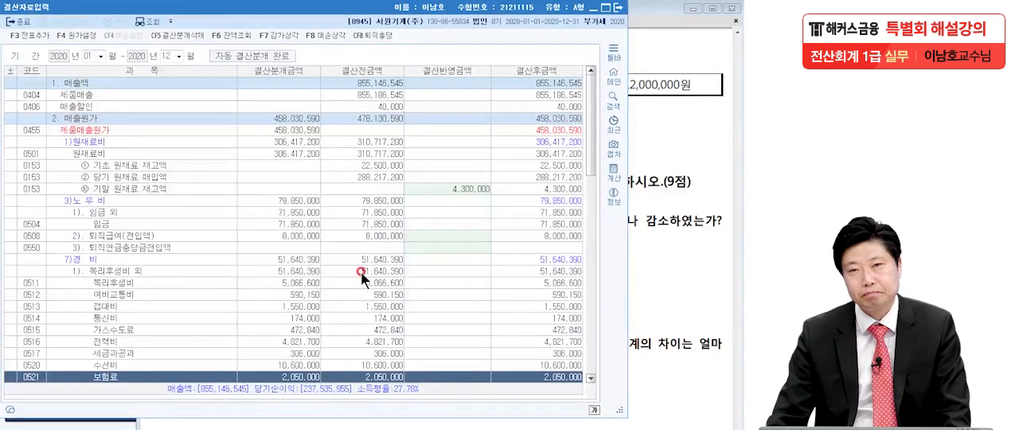
{"action": "left_click", "coordinate": [618, 7]}
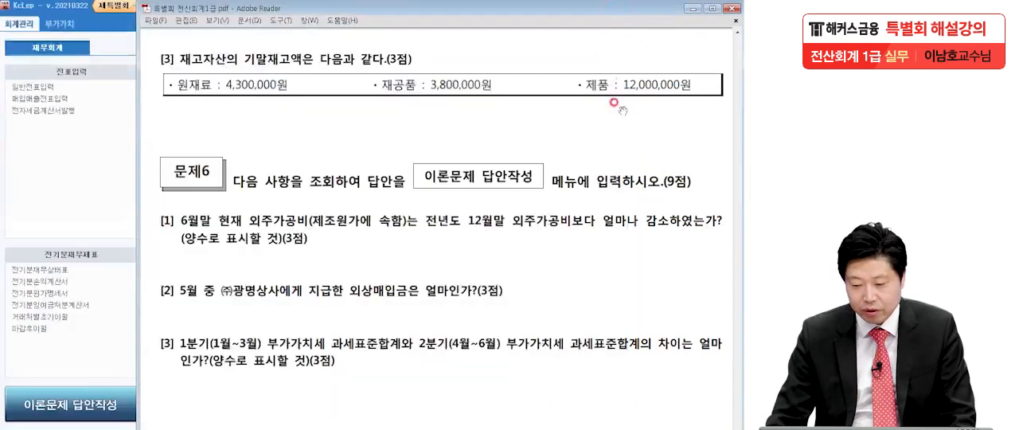
Step: Read problem 6 [1] on the 외주가공비 decrease in the exam PDF and switch back to the KcLep main screen
{"action": "left_click_drag", "start_coordinate": [576, 388], "coordinate": [573, 280]}
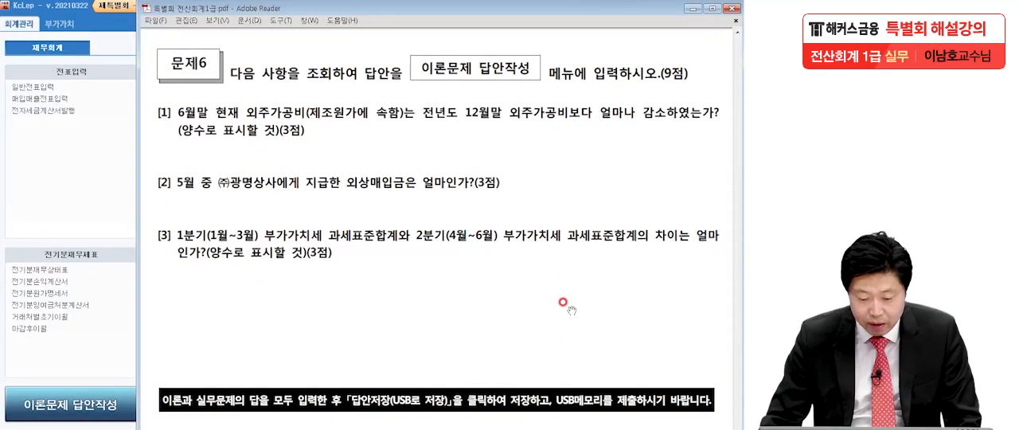
{"action": "left_click_drag", "start_coordinate": [567, 309], "coordinate": [560, 264]}
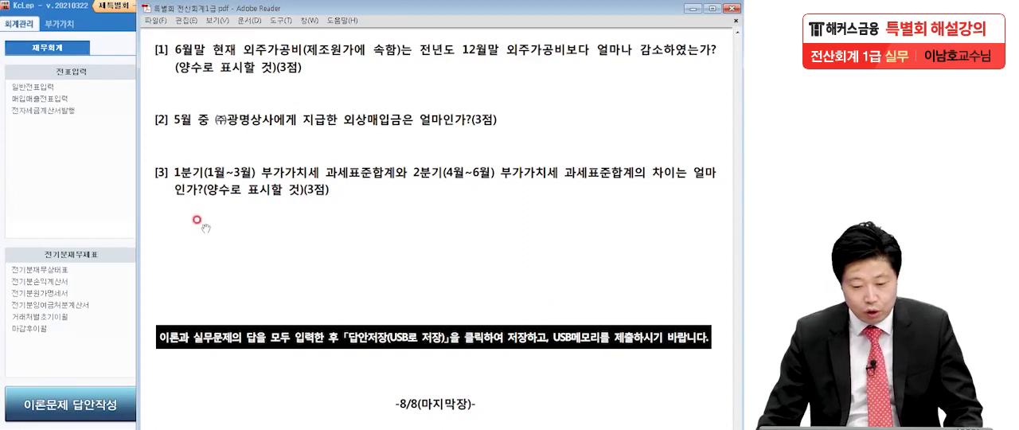
{"action": "left_click", "coordinate": [54, 288]}
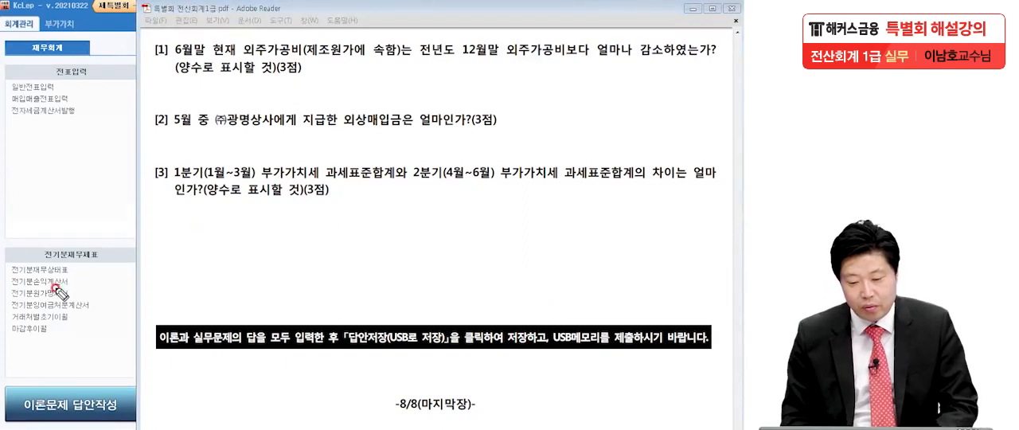
{"action": "left_click", "coordinate": [393, 54]}
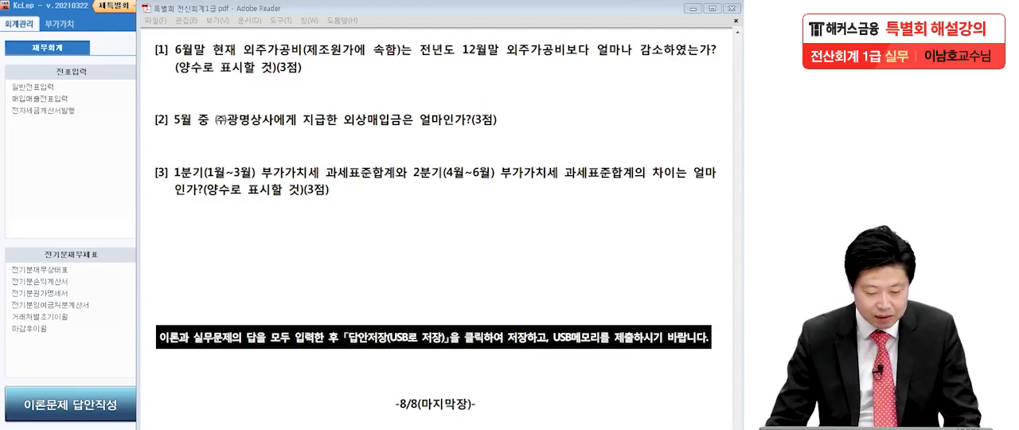
{"action": "left_click_drag", "start_coordinate": [330, 150], "coordinate": [332, 158]}
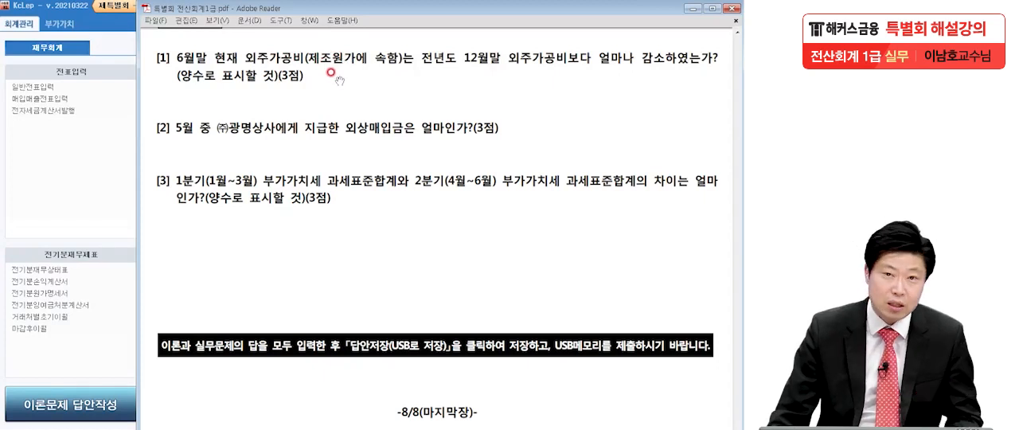
{"action": "left_click", "coordinate": [108, 169]}
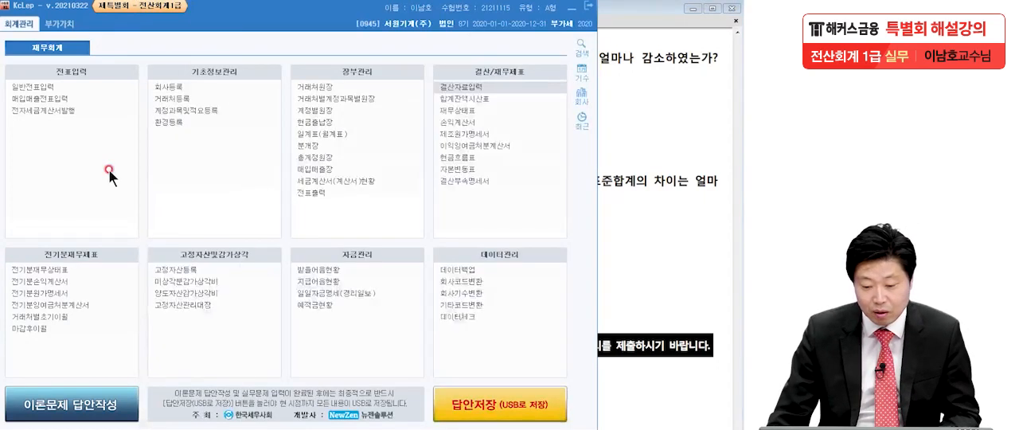
Step: Query 제조원가명세서 for the period through month 06 and examine the 노무비 and 경비 rows
{"action": "left_click", "coordinate": [461, 136]}
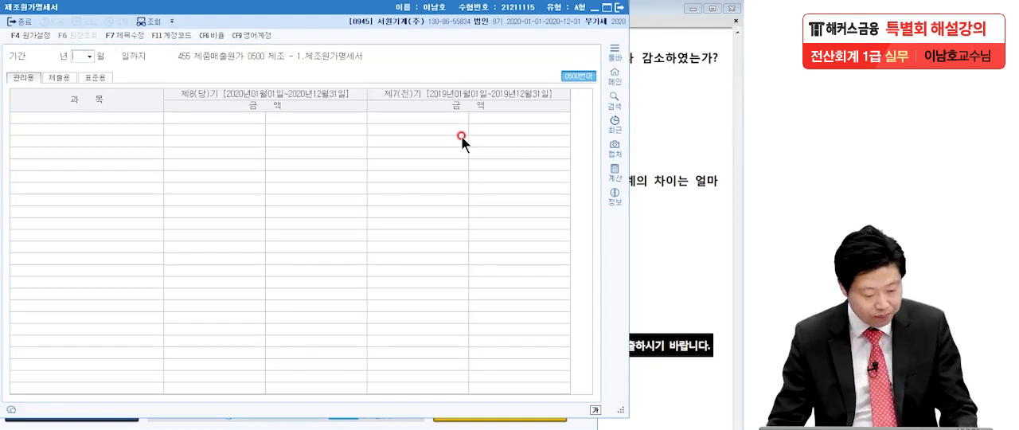
{"action": "type", "text": "06"}
{"action": "key", "text": "Return"}
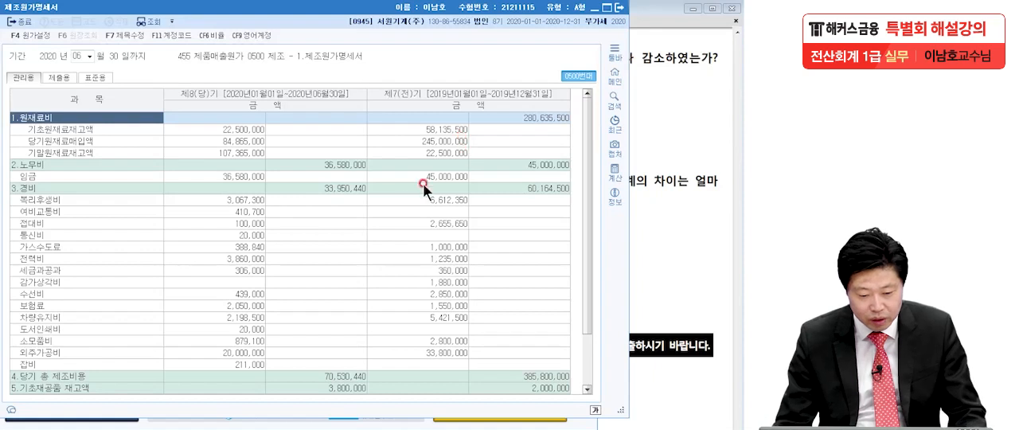
{"action": "left_click", "coordinate": [77, 164]}
{"action": "left_click", "coordinate": [77, 188]}
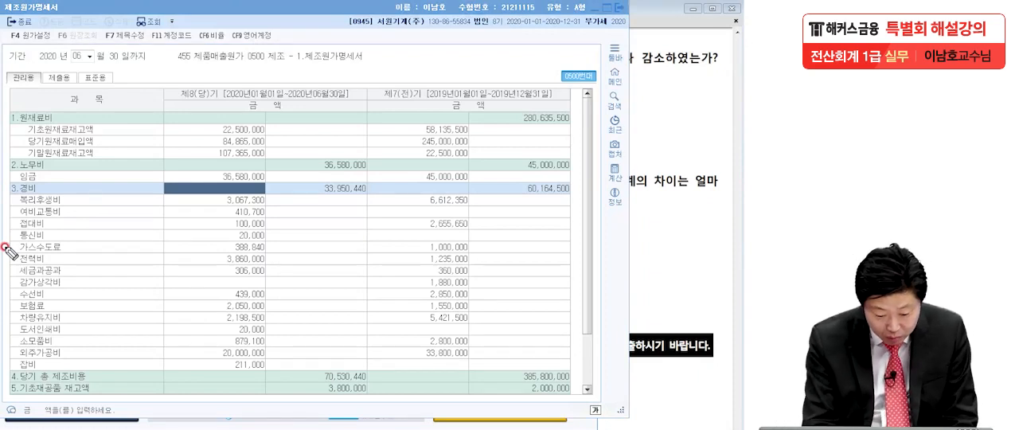
Step: Mark the 외주가공비 amounts of both periods in 제조원가명세서, labelling the prior year A and the current period B
{"action": "mouse_move", "coordinate": [12, 360]}
{"action": "left_mouse_down"}
{"action": "mouse_move", "coordinate": [257, 366]}
{"action": "mouse_move", "coordinate": [280, 351]}
{"action": "mouse_move", "coordinate": [253, 364]}
{"action": "left_mouse_up"}
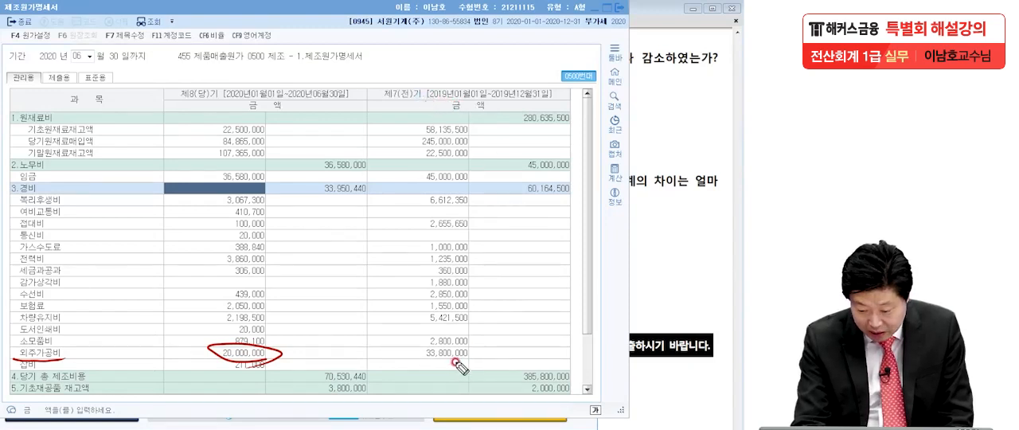
{"action": "mouse_move", "coordinate": [481, 354]}
{"action": "left_mouse_down"}
{"action": "mouse_move", "coordinate": [426, 358]}
{"action": "mouse_move", "coordinate": [446, 376]}
{"action": "left_mouse_up"}
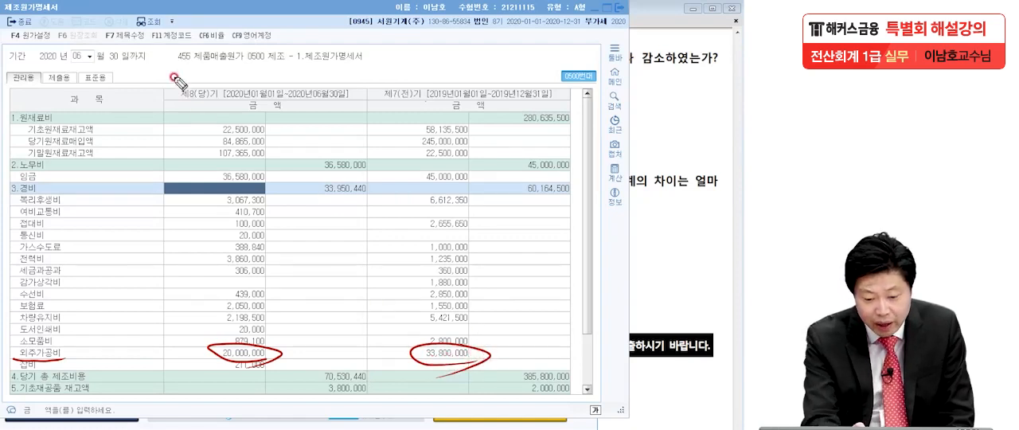
{"action": "left_click_drag", "start_coordinate": [228, 102], "coordinate": [360, 99]}
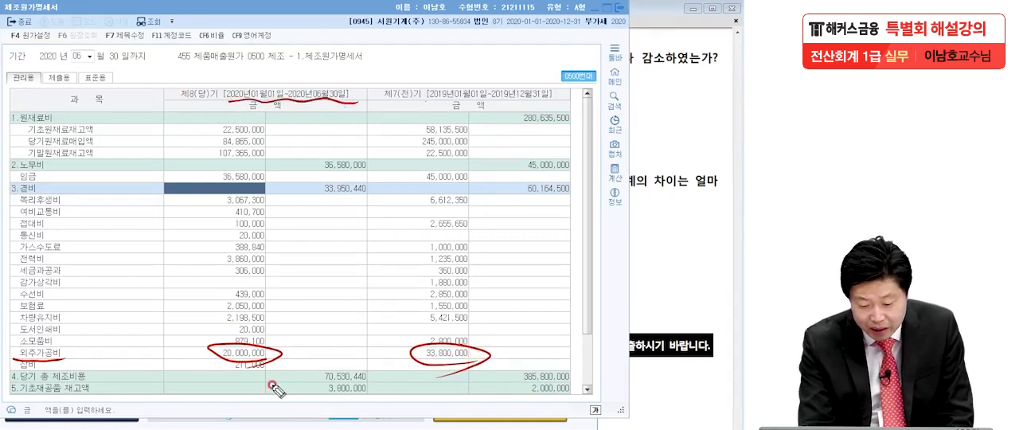
{"action": "mouse_move", "coordinate": [391, 349]}
{"action": "left_mouse_down"}
{"action": "mouse_move", "coordinate": [398, 332]}
{"action": "mouse_move", "coordinate": [411, 348]}
{"action": "left_mouse_up"}
{"action": "left_click_drag", "start_coordinate": [174, 323], "coordinate": [179, 362]}
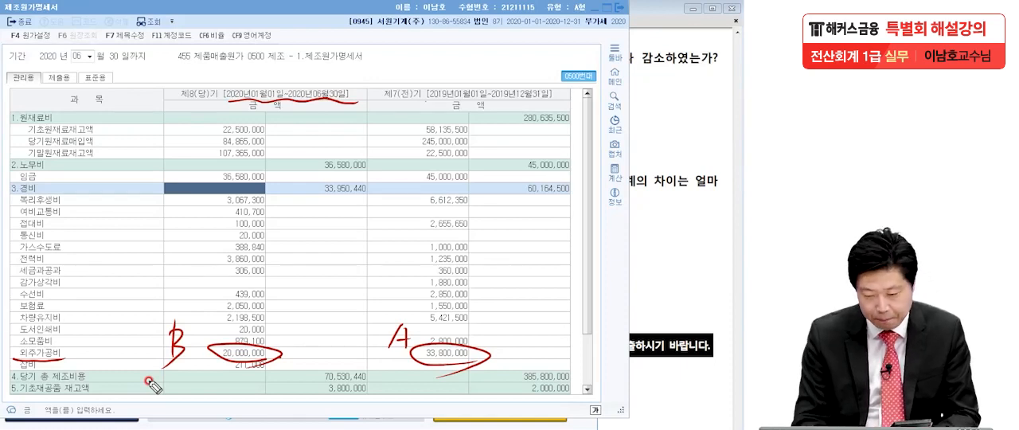
Step: Write the 외주가공비 difference 13,800,000 above the statement and erase the marks around the compared amounts
{"action": "mouse_move", "coordinate": [500, 33]}
{"action": "left_mouse_down"}
{"action": "mouse_move", "coordinate": [501, 64]}
{"action": "mouse_move", "coordinate": [522, 63]}
{"action": "left_mouse_up"}
{"action": "left_click_drag", "start_coordinate": [535, 58], "coordinate": [533, 62]}
{"action": "mouse_move", "coordinate": [557, 30]}
{"action": "left_mouse_down"}
{"action": "mouse_move", "coordinate": [578, 49]}
{"action": "mouse_move", "coordinate": [632, 48]}
{"action": "left_mouse_up"}
{"action": "left_click_drag", "start_coordinate": [488, 78], "coordinate": [691, 68]}
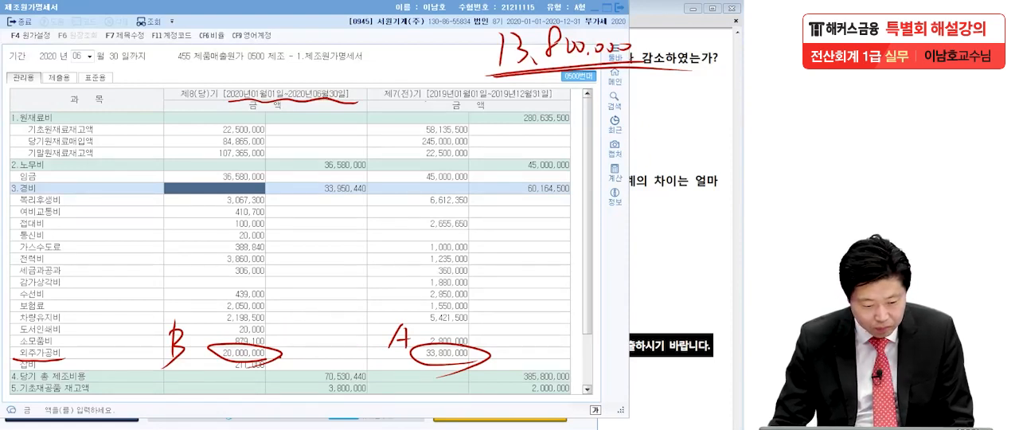
{"action": "mouse_move", "coordinate": [119, 316]}
{"action": "left_mouse_down"}
{"action": "mouse_move", "coordinate": [212, 360]}
{"action": "mouse_move", "coordinate": [417, 360]}
{"action": "mouse_move", "coordinate": [154, 365]}
{"action": "mouse_move", "coordinate": [58, 348]}
{"action": "mouse_move", "coordinate": [293, 79]}
{"action": "mouse_move", "coordinate": [189, 111]}
{"action": "left_mouse_up"}
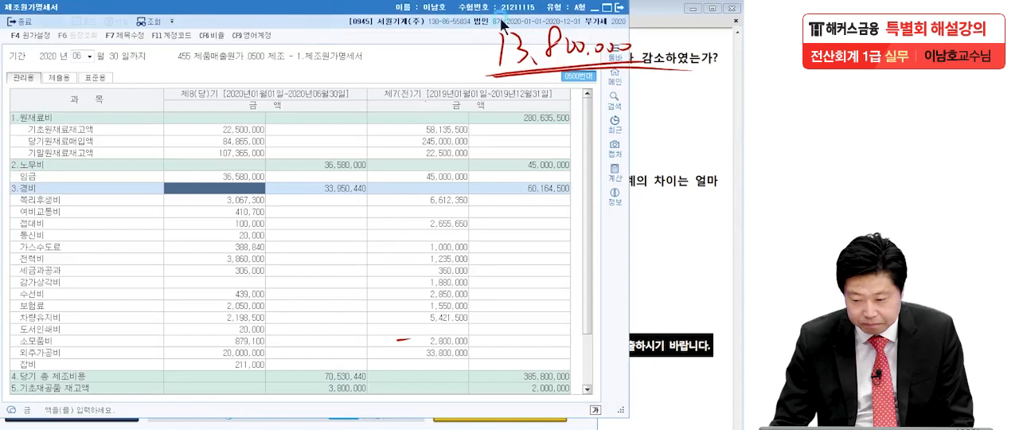
Step: Close 제조원가명세서, enter 13,800,000 as the 실무시험답안 [1] amount in 이론답안작성, and close the answer sheet
{"action": "left_click", "coordinate": [620, 11]}
{"action": "left_click", "coordinate": [128, 395]}
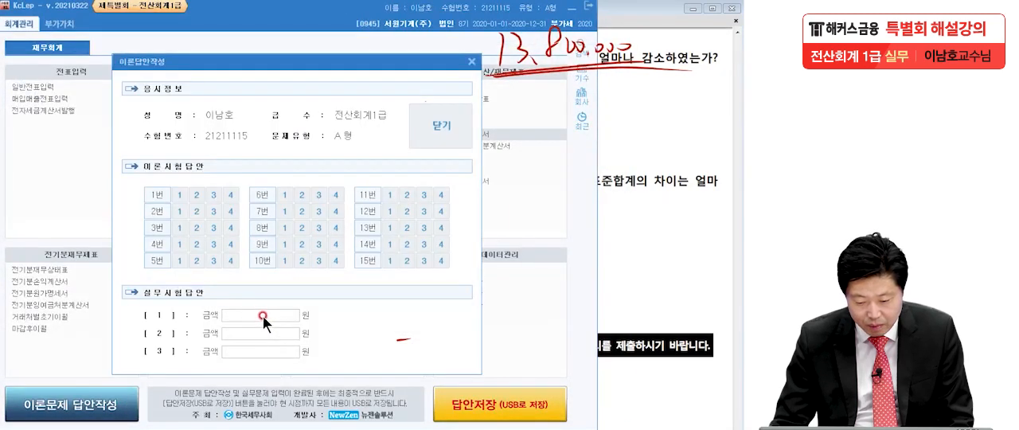
{"action": "left_click", "coordinate": [263, 315]}
{"action": "type", "text": "138"}
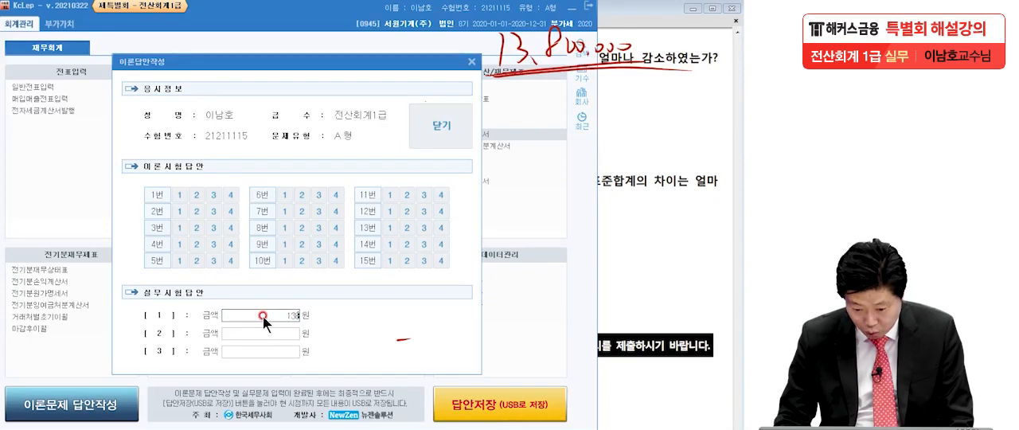
{"action": "key", "text": "Return"}
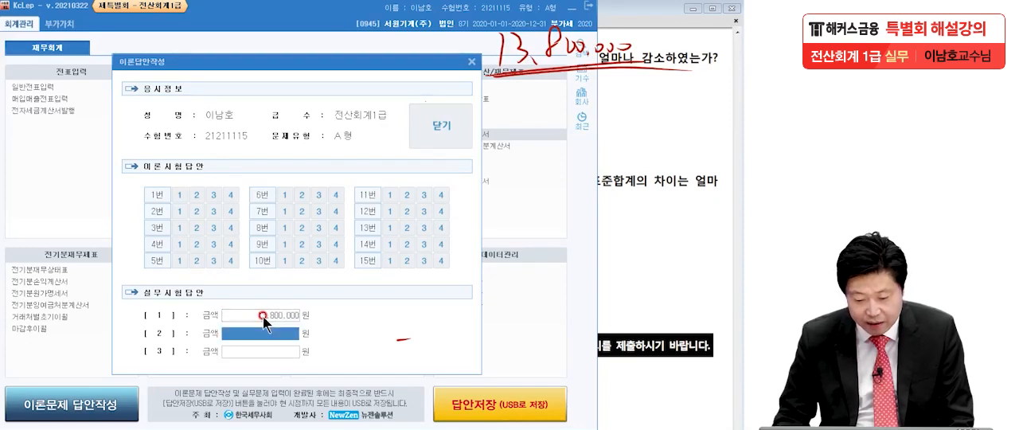
{"action": "left_click", "coordinate": [440, 132]}
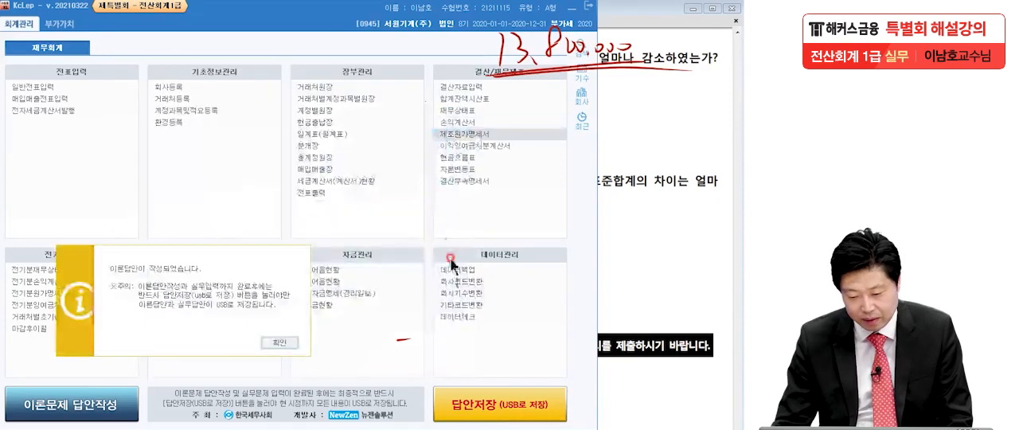
{"action": "left_click", "coordinate": [278, 340]}
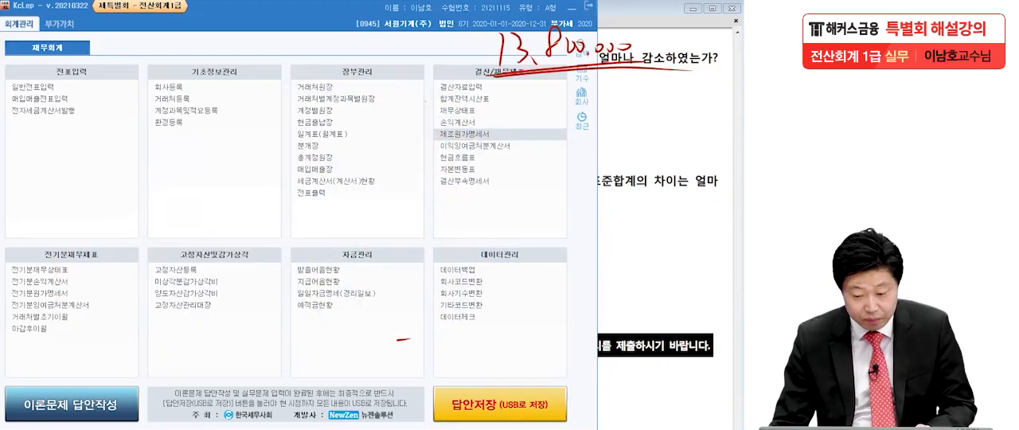
Step: Switch to the exam PDF and annotate "6월말 현재" in problem 6 [1] with the framed note "올해 1월부터 6월까지의"
{"action": "left_click", "coordinate": [627, 272]}
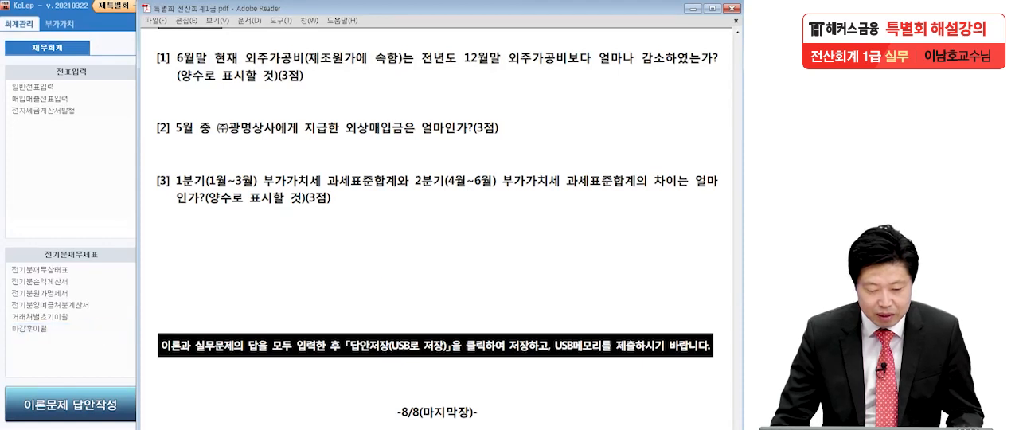
{"action": "left_click", "coordinate": [3, 303]}
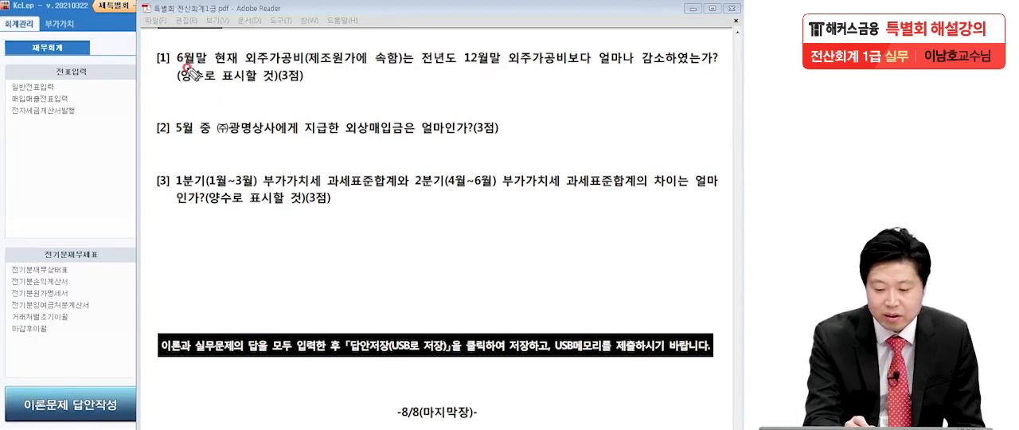
{"action": "mouse_move", "coordinate": [176, 43]}
{"action": "left_mouse_down"}
{"action": "mouse_move", "coordinate": [253, 57]}
{"action": "mouse_move", "coordinate": [174, 65]}
{"action": "mouse_move", "coordinate": [178, 55]}
{"action": "left_mouse_up"}
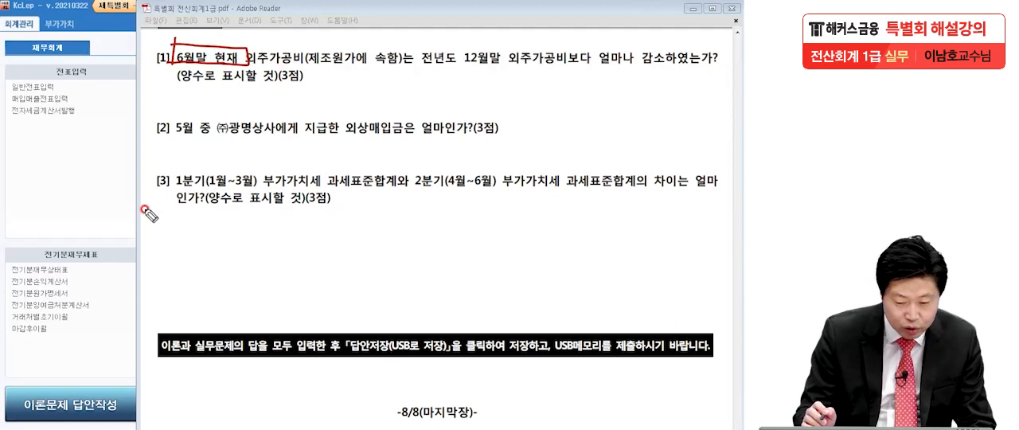
{"action": "left_click_drag", "start_coordinate": [174, 46], "coordinate": [117, 112]}
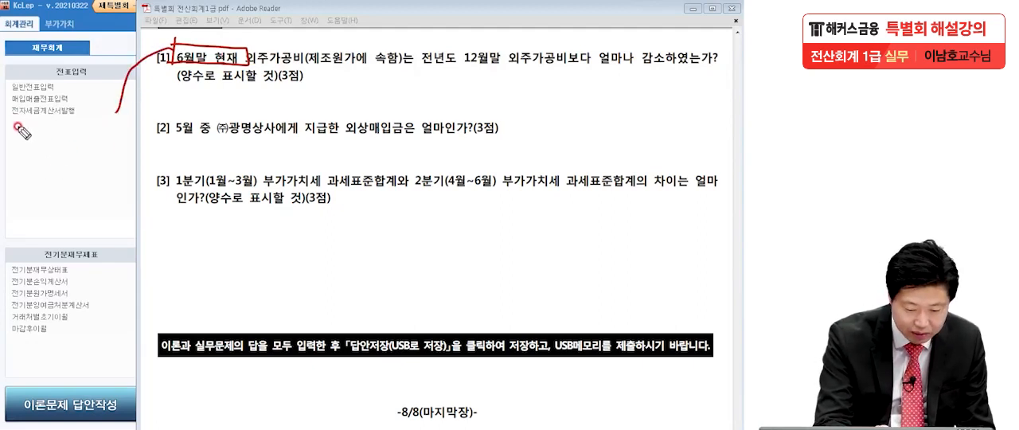
{"action": "mouse_move", "coordinate": [24, 139]}
{"action": "left_mouse_down"}
{"action": "mouse_move", "coordinate": [56, 159]}
{"action": "mouse_move", "coordinate": [68, 135]}
{"action": "mouse_move", "coordinate": [70, 165]}
{"action": "left_mouse_up"}
{"action": "mouse_move", "coordinate": [94, 128]}
{"action": "left_mouse_down"}
{"action": "mouse_move", "coordinate": [93, 163]}
{"action": "mouse_move", "coordinate": [123, 144]}
{"action": "left_mouse_up"}
{"action": "mouse_move", "coordinate": [126, 156]}
{"action": "left_mouse_down"}
{"action": "mouse_move", "coordinate": [153, 143]}
{"action": "mouse_move", "coordinate": [173, 166]}
{"action": "mouse_move", "coordinate": [180, 156]}
{"action": "left_mouse_up"}
{"action": "mouse_move", "coordinate": [181, 148]}
{"action": "left_mouse_down"}
{"action": "mouse_move", "coordinate": [190, 148]}
{"action": "mouse_move", "coordinate": [191, 164]}
{"action": "left_mouse_up"}
{"action": "mouse_move", "coordinate": [223, 136]}
{"action": "left_mouse_down"}
{"action": "mouse_move", "coordinate": [269, 144]}
{"action": "mouse_move", "coordinate": [247, 171]}
{"action": "left_mouse_up"}
{"action": "mouse_move", "coordinate": [256, 142]}
{"action": "left_mouse_down"}
{"action": "mouse_move", "coordinate": [273, 164]}
{"action": "mouse_move", "coordinate": [291, 140]}
{"action": "mouse_move", "coordinate": [308, 170]}
{"action": "mouse_move", "coordinate": [317, 153]}
{"action": "mouse_move", "coordinate": [346, 154]}
{"action": "left_mouse_up"}
{"action": "mouse_move", "coordinate": [10, 118]}
{"action": "left_mouse_down"}
{"action": "mouse_move", "coordinate": [6, 189]}
{"action": "mouse_move", "coordinate": [335, 115]}
{"action": "mouse_move", "coordinate": [318, 176]}
{"action": "mouse_move", "coordinate": [30, 185]}
{"action": "left_mouse_up"}
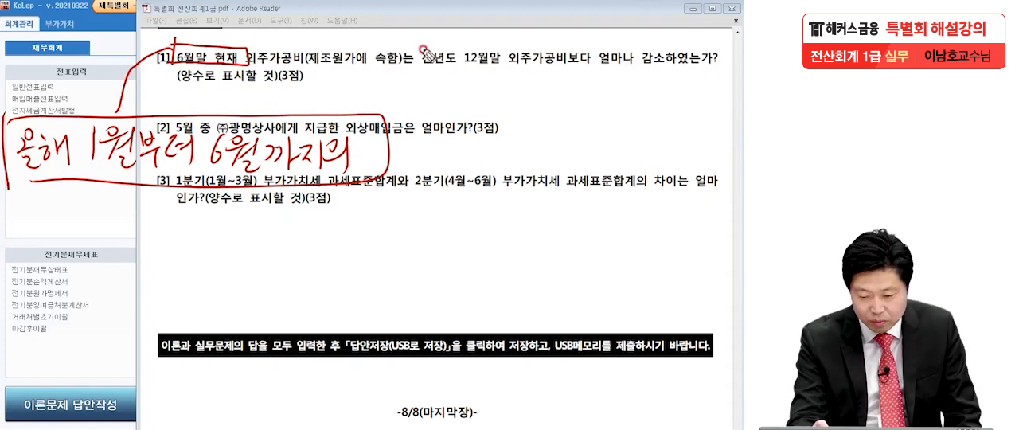
Step: Box "전년도 12월말" in problem [1], add the framed note "전년도 1월부터 12월까지의", and finish the arrows to both notes
{"action": "mouse_move", "coordinate": [420, 43]}
{"action": "left_mouse_down"}
{"action": "mouse_move", "coordinate": [421, 71]}
{"action": "mouse_move", "coordinate": [515, 50]}
{"action": "mouse_move", "coordinate": [422, 71]}
{"action": "left_mouse_up"}
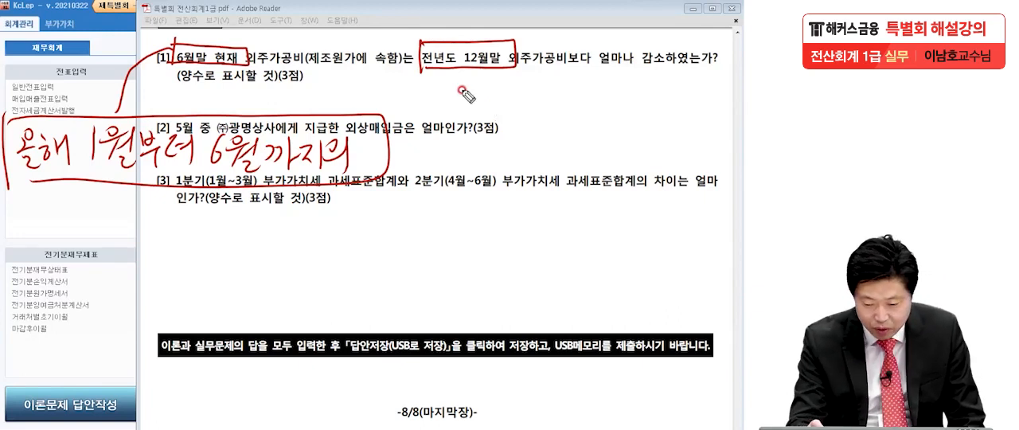
{"action": "mouse_move", "coordinate": [456, 138]}
{"action": "left_mouse_down"}
{"action": "mouse_move", "coordinate": [478, 171]}
{"action": "mouse_move", "coordinate": [520, 141]}
{"action": "mouse_move", "coordinate": [557, 136]}
{"action": "mouse_move", "coordinate": [572, 138]}
{"action": "mouse_move", "coordinate": [568, 153]}
{"action": "mouse_move", "coordinate": [599, 135]}
{"action": "mouse_move", "coordinate": [590, 170]}
{"action": "mouse_move", "coordinate": [607, 137]}
{"action": "mouse_move", "coordinate": [628, 156]}
{"action": "mouse_move", "coordinate": [635, 142]}
{"action": "mouse_move", "coordinate": [662, 163]}
{"action": "left_mouse_up"}
{"action": "mouse_move", "coordinate": [488, 195]}
{"action": "left_mouse_down"}
{"action": "mouse_move", "coordinate": [489, 220]}
{"action": "mouse_move", "coordinate": [517, 200]}
{"action": "mouse_move", "coordinate": [560, 195]}
{"action": "mouse_move", "coordinate": [549, 229]}
{"action": "mouse_move", "coordinate": [581, 215]}
{"action": "mouse_move", "coordinate": [593, 191]}
{"action": "mouse_move", "coordinate": [629, 209]}
{"action": "mouse_move", "coordinate": [648, 200]}
{"action": "mouse_move", "coordinate": [654, 232]}
{"action": "left_mouse_up"}
{"action": "left_click_drag", "start_coordinate": [444, 125], "coordinate": [448, 243]}
{"action": "mouse_move", "coordinate": [442, 112]}
{"action": "left_mouse_down"}
{"action": "mouse_move", "coordinate": [653, 110]}
{"action": "mouse_move", "coordinate": [613, 256]}
{"action": "mouse_move", "coordinate": [458, 254]}
{"action": "left_mouse_up"}
{"action": "left_click_drag", "start_coordinate": [491, 68], "coordinate": [491, 110]}
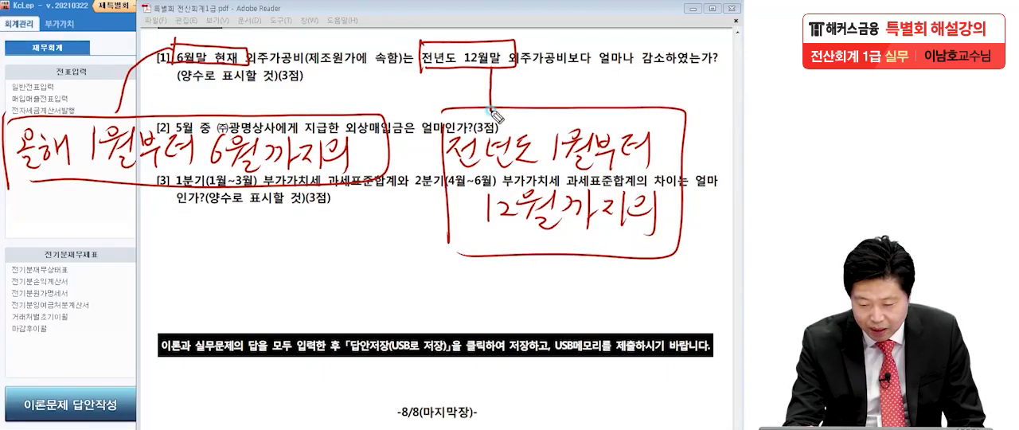
{"action": "mouse_move", "coordinate": [115, 116]}
{"action": "left_mouse_down"}
{"action": "mouse_move", "coordinate": [111, 97]}
{"action": "mouse_move", "coordinate": [133, 107]}
{"action": "left_mouse_up"}
{"action": "left_click_drag", "start_coordinate": [482, 97], "coordinate": [506, 93]}
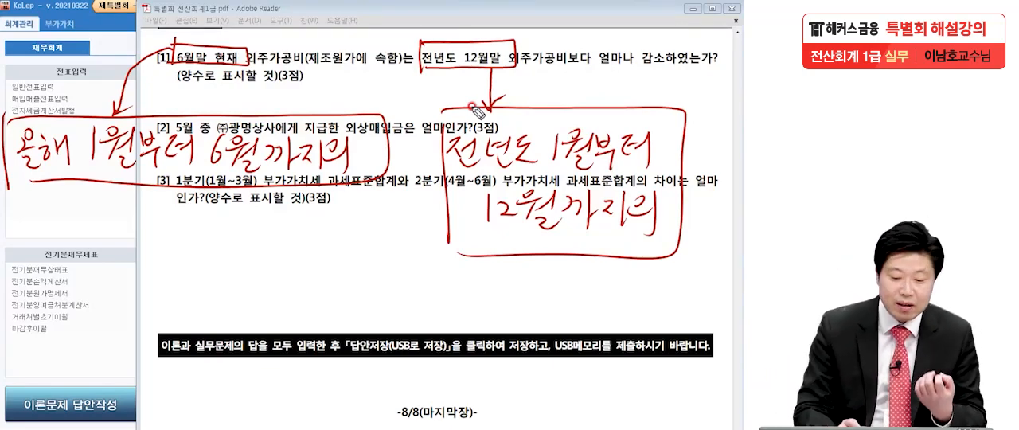
Step: Write the contrasting examples "올해 6월말 현재 유동자산" and "전기말 유동자산" below the questions and underline 유동자산 in both
{"action": "left_click_drag", "start_coordinate": [160, 292], "coordinate": [160, 292]}
{"action": "mouse_move", "coordinate": [145, 317]}
{"action": "left_mouse_down"}
{"action": "mouse_move", "coordinate": [169, 304]}
{"action": "mouse_move", "coordinate": [168, 322]}
{"action": "left_mouse_up"}
{"action": "mouse_move", "coordinate": [182, 290]}
{"action": "left_mouse_down"}
{"action": "mouse_move", "coordinate": [197, 317]}
{"action": "mouse_move", "coordinate": [234, 299]}
{"action": "mouse_move", "coordinate": [249, 320]}
{"action": "left_mouse_up"}
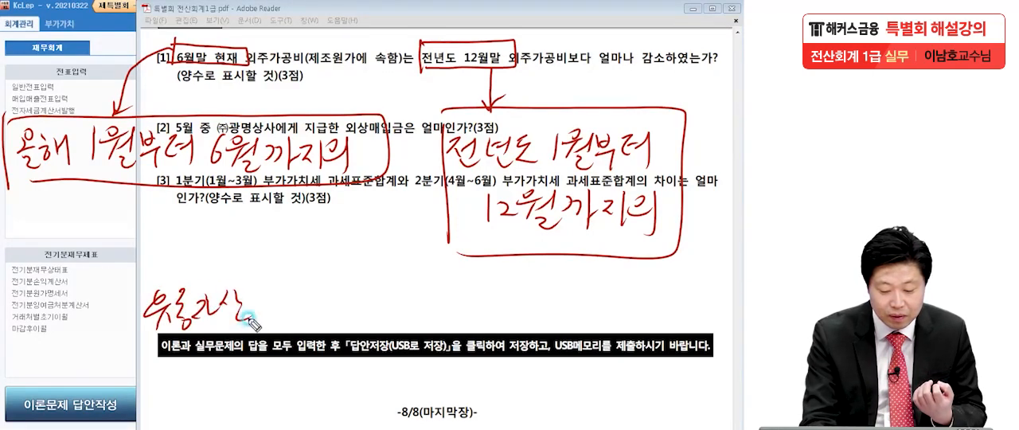
{"action": "mouse_move", "coordinate": [83, 270]}
{"action": "left_mouse_down"}
{"action": "mouse_move", "coordinate": [80, 296]}
{"action": "mouse_move", "coordinate": [97, 272]}
{"action": "mouse_move", "coordinate": [120, 295]}
{"action": "left_mouse_up"}
{"action": "mouse_move", "coordinate": [143, 266]}
{"action": "left_mouse_down"}
{"action": "mouse_move", "coordinate": [155, 278]}
{"action": "mouse_move", "coordinate": [189, 263]}
{"action": "mouse_move", "coordinate": [256, 261]}
{"action": "mouse_move", "coordinate": [258, 284]}
{"action": "left_mouse_up"}
{"action": "left_click_drag", "start_coordinate": [132, 342], "coordinate": [255, 323]}
{"action": "mouse_move", "coordinate": [422, 278]}
{"action": "left_mouse_down"}
{"action": "mouse_move", "coordinate": [435, 273]}
{"action": "mouse_move", "coordinate": [466, 307]}
{"action": "mouse_move", "coordinate": [518, 286]}
{"action": "mouse_move", "coordinate": [526, 312]}
{"action": "mouse_move", "coordinate": [572, 309]}
{"action": "mouse_move", "coordinate": [577, 296]}
{"action": "mouse_move", "coordinate": [592, 317]}
{"action": "mouse_move", "coordinate": [617, 301]}
{"action": "mouse_move", "coordinate": [626, 319]}
{"action": "mouse_move", "coordinate": [646, 296]}
{"action": "mouse_move", "coordinate": [671, 303]}
{"action": "left_mouse_up"}
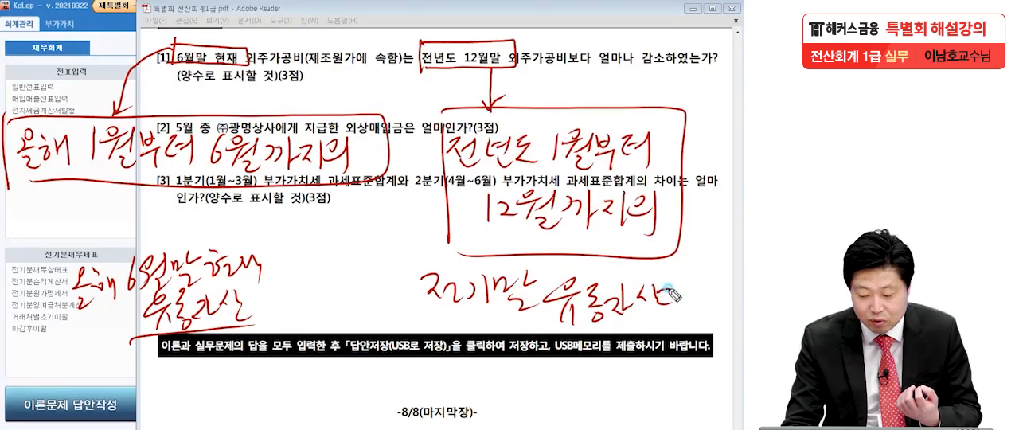
{"action": "left_click_drag", "start_coordinate": [542, 323], "coordinate": [673, 316]}
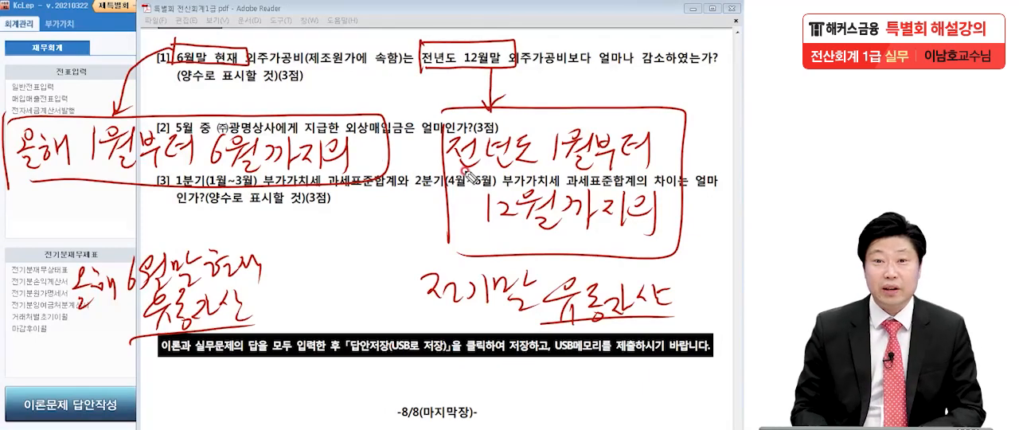
{"action": "left_click_drag", "start_coordinate": [261, 328], "coordinate": [273, 328]}
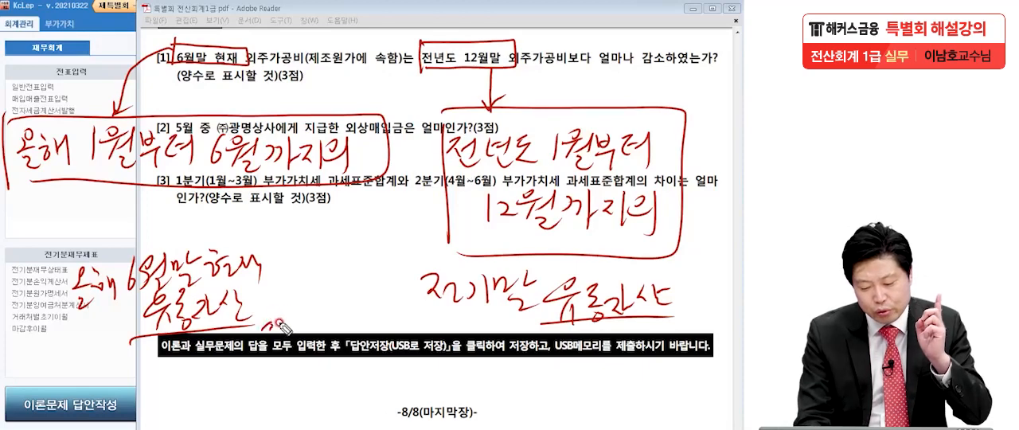
{"action": "left_click_drag", "start_coordinate": [681, 321], "coordinate": [690, 324]}
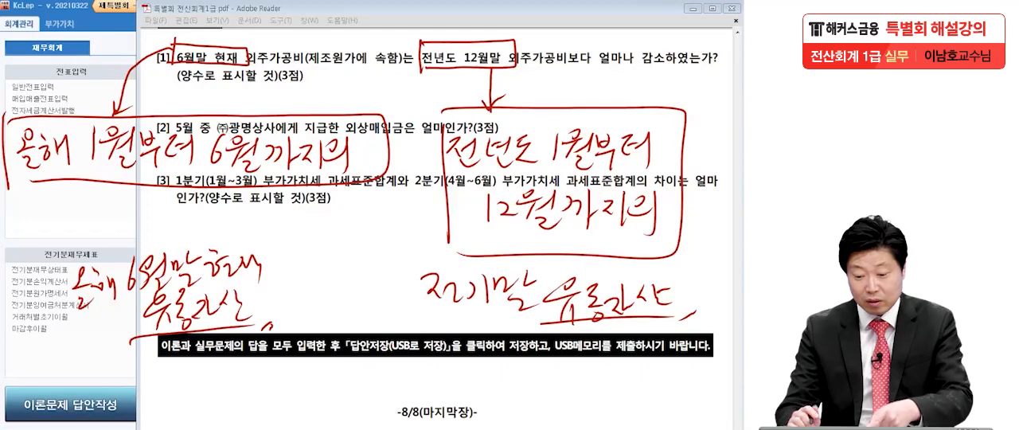
Step: Emphasize the two boxed period phrases, the 유동자산 examples and both framed period notes with additional pen strokes
{"action": "mouse_move", "coordinate": [423, 44]}
{"action": "left_mouse_down"}
{"action": "mouse_move", "coordinate": [424, 69]}
{"action": "mouse_move", "coordinate": [476, 68]}
{"action": "mouse_move", "coordinate": [425, 71]}
{"action": "left_mouse_up"}
{"action": "left_click_drag", "start_coordinate": [181, 33], "coordinate": [164, 81]}
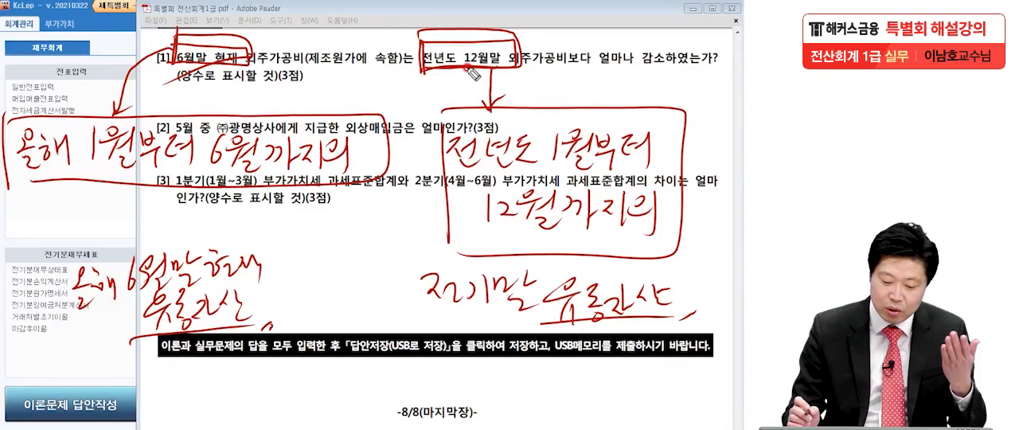
{"action": "left_click_drag", "start_coordinate": [256, 327], "coordinate": [275, 317]}
{"action": "left_click_drag", "start_coordinate": [678, 322], "coordinate": [699, 309]}
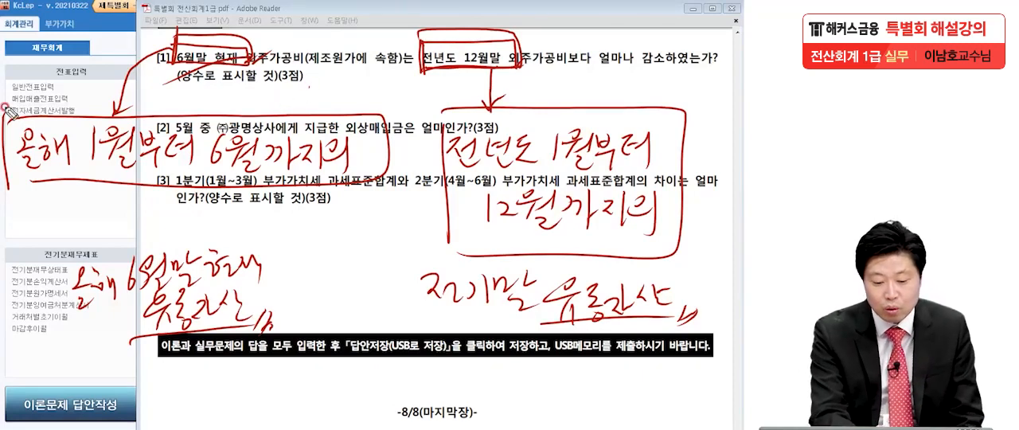
{"action": "mouse_move", "coordinate": [9, 125]}
{"action": "left_mouse_down"}
{"action": "mouse_move", "coordinate": [390, 111]}
{"action": "mouse_move", "coordinate": [163, 199]}
{"action": "left_mouse_up"}
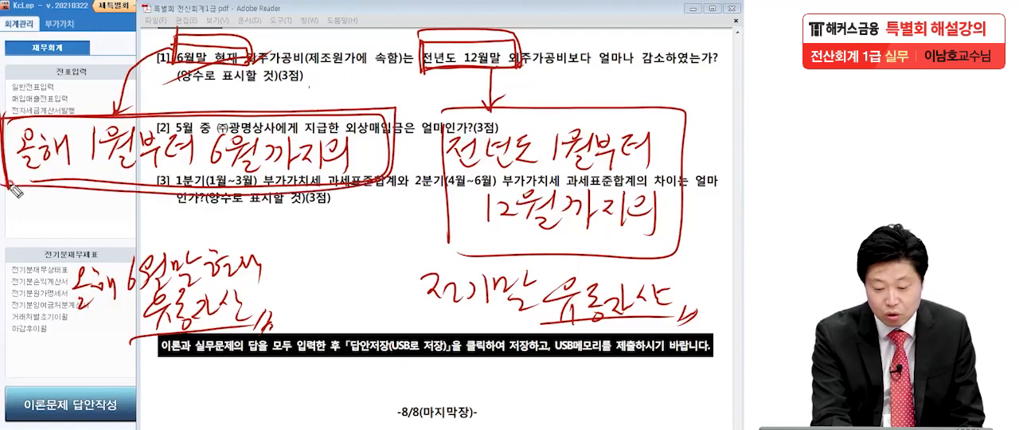
{"action": "mouse_move", "coordinate": [610, 104]}
{"action": "left_mouse_down"}
{"action": "mouse_move", "coordinate": [703, 232]}
{"action": "mouse_move", "coordinate": [504, 271]}
{"action": "left_mouse_up"}
{"action": "left_click_drag", "start_coordinate": [677, 261], "coordinate": [716, 230]}
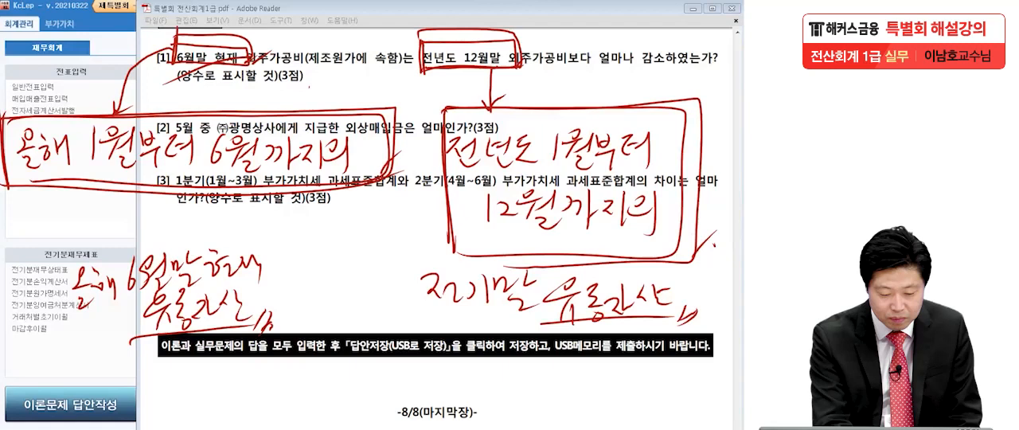
Step: Clear all handwritten notes from the exam page, bring problem 6 [2] into view and ready the pen for annotating it
{"action": "mouse_move", "coordinate": [70, 263]}
{"action": "left_mouse_down"}
{"action": "mouse_move", "coordinate": [238, 314]}
{"action": "mouse_move", "coordinate": [519, 305]}
{"action": "mouse_move", "coordinate": [701, 319]}
{"action": "mouse_move", "coordinate": [223, 308]}
{"action": "mouse_move", "coordinate": [196, 262]}
{"action": "mouse_move", "coordinate": [107, 296]}
{"action": "mouse_move", "coordinate": [135, 290]}
{"action": "left_mouse_up"}
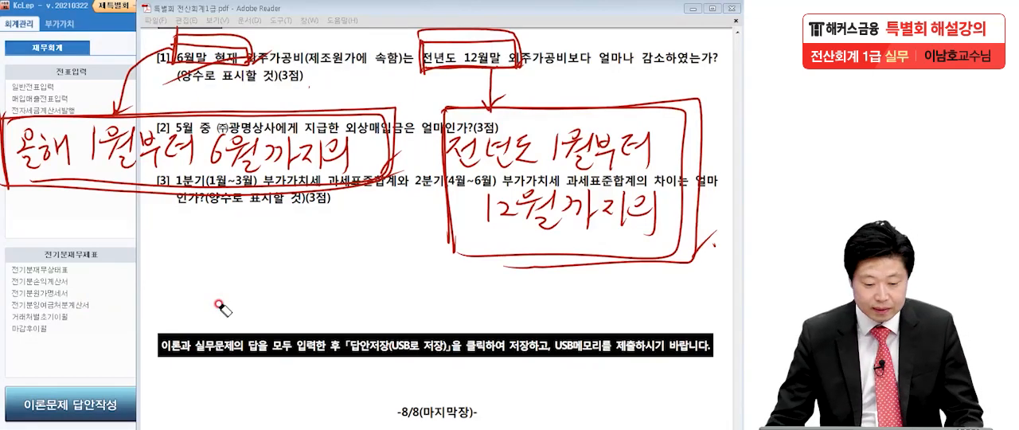
{"action": "key", "text": "Escape"}
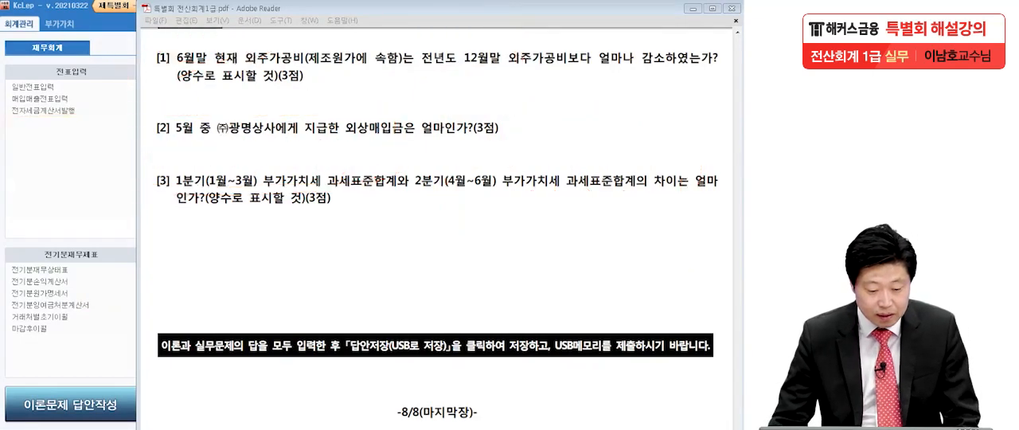
{"action": "left_click", "coordinate": [284, 234]}
{"action": "scroll", "coordinate": [284, 163], "scroll_direction": "down", "scroll_amount": 3}
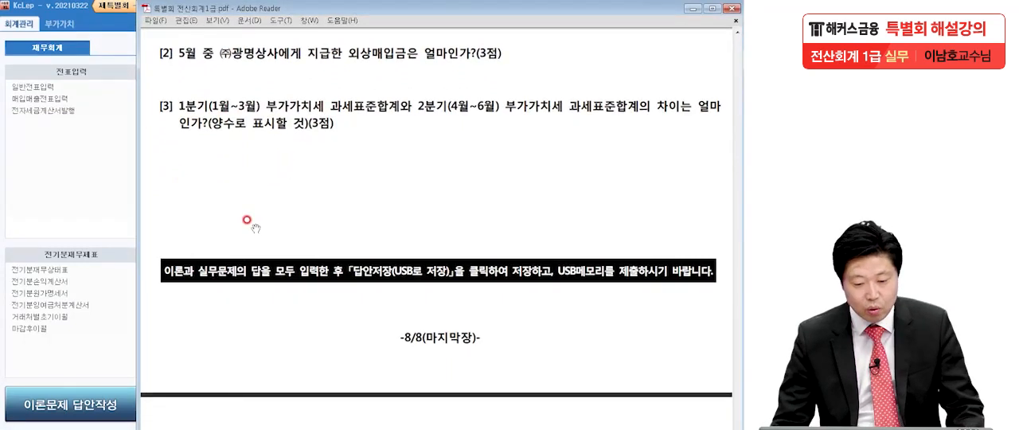
{"action": "left_click", "coordinate": [2, 229]}
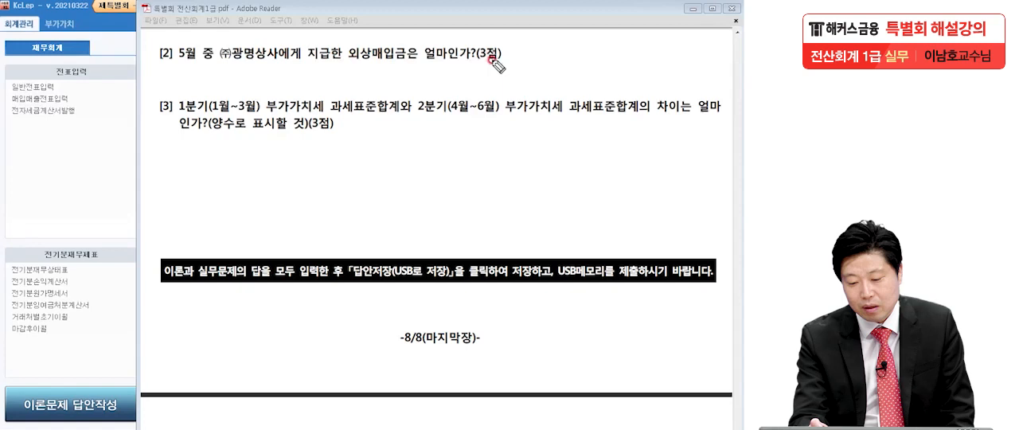
Step: Underline ㈜광명상사 and circle 외상매입금 in problem [2], then clear the marks
{"action": "left_click_drag", "start_coordinate": [220, 61], "coordinate": [295, 59]}
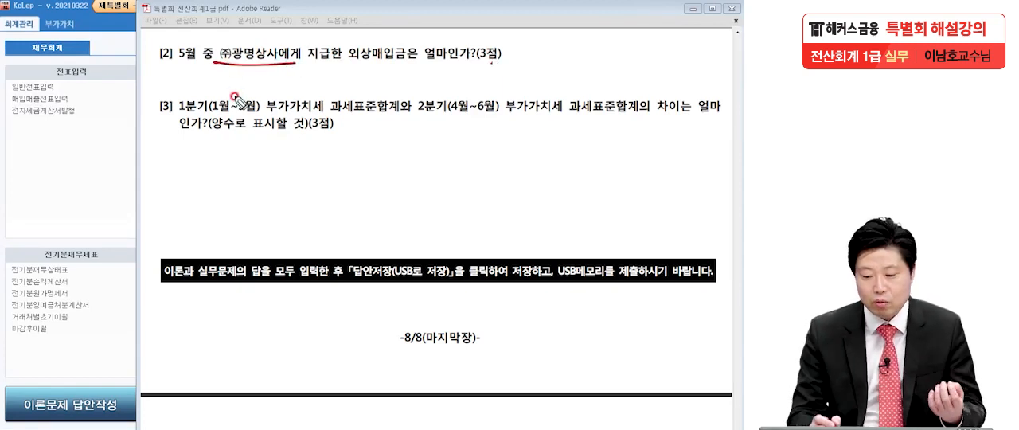
{"action": "left_click_drag", "start_coordinate": [398, 50], "coordinate": [368, 120]}
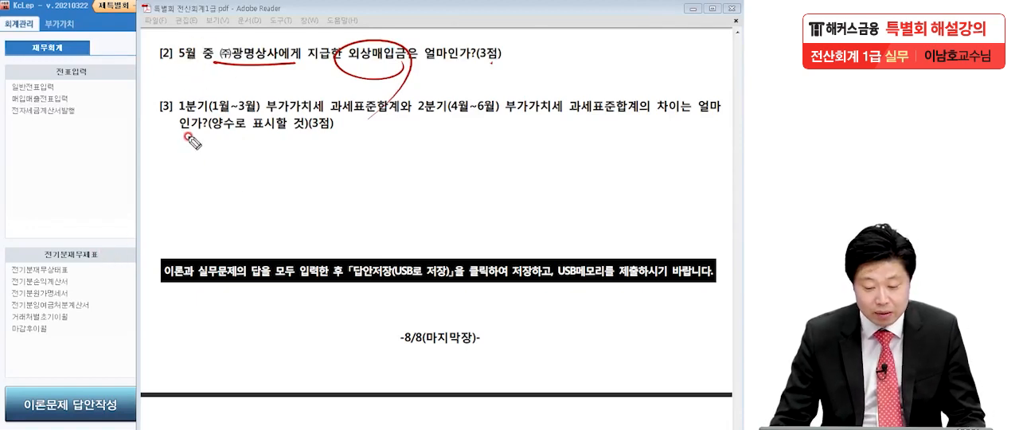
{"action": "key", "text": "Escape"}
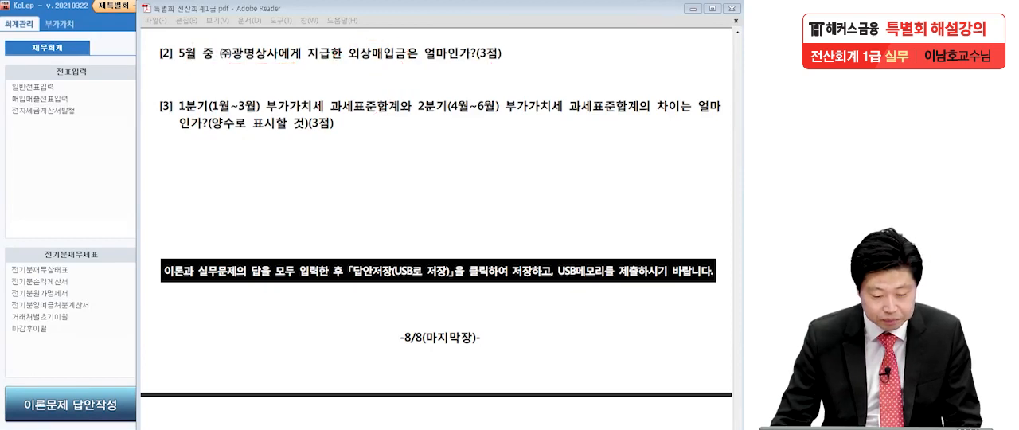
Step: Open the 거래처원장 in KcLep and set its period to May 1 through May 31, 2020
{"action": "left_click", "coordinate": [53, 166]}
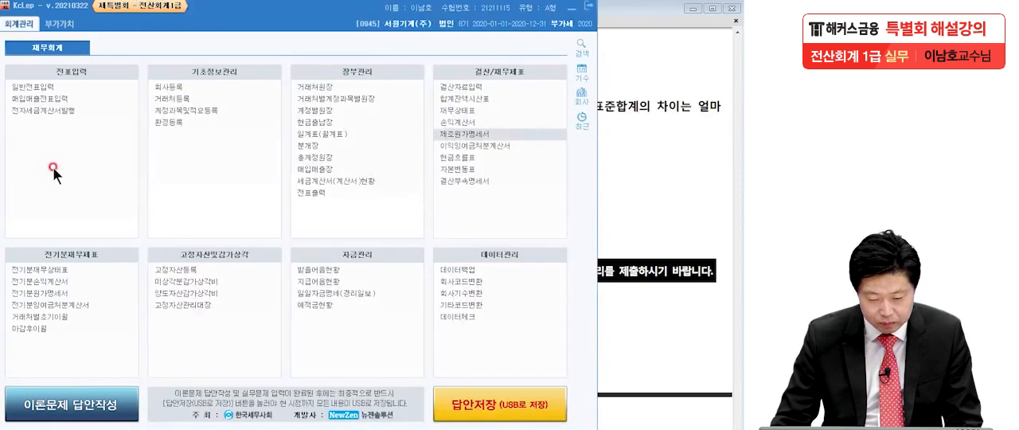
{"action": "left_click", "coordinate": [329, 86]}
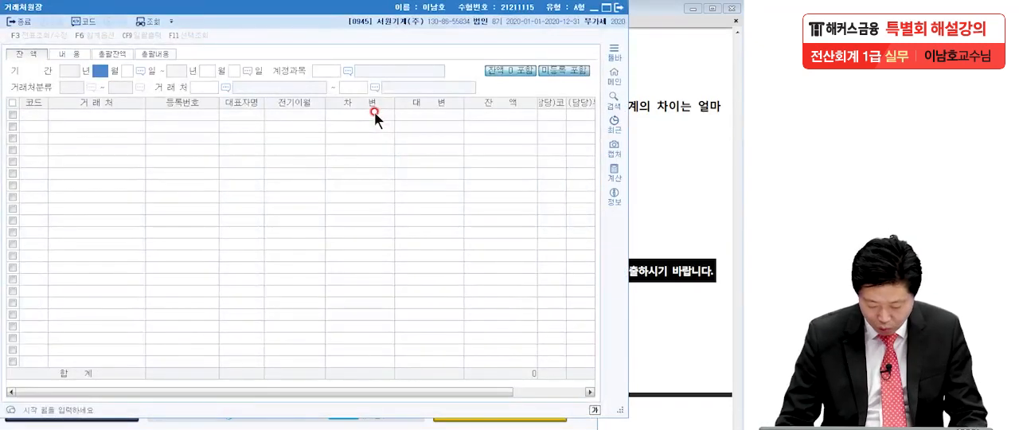
{"action": "type", "text": "5"}
{"action": "key", "text": "Return"}
{"action": "key", "text": "Return"}
{"action": "type", "text": "5"}
{"action": "key", "text": "Return"}
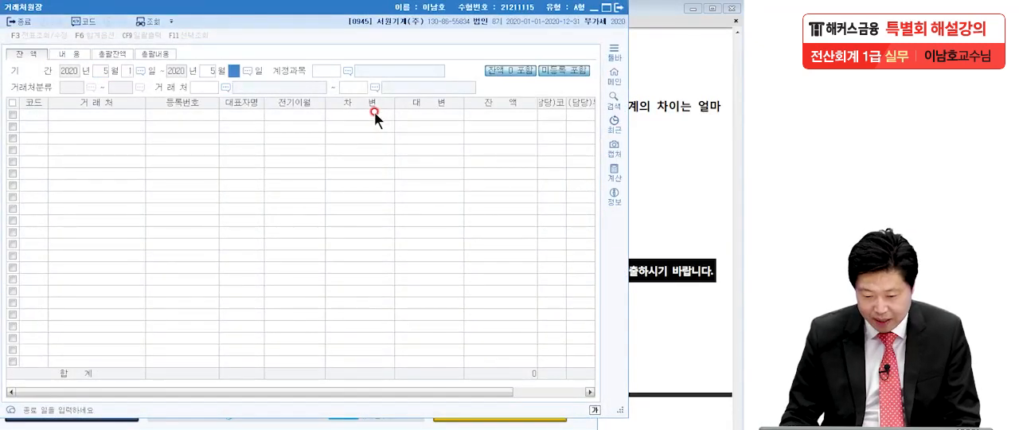
{"action": "type", "text": "31"}
{"action": "key", "text": "Return"}
Step: Query the ledger for account 0251 외상매입금, with (주)광명상사 as both the starting and ending 거래처
{"action": "key", "text": "F2"}
{"action": "type", "text": "외상매입"}
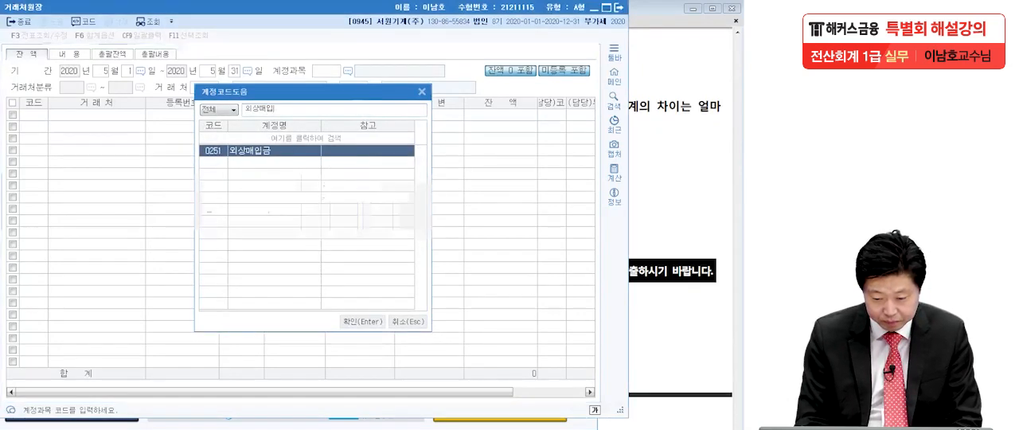
{"action": "key", "text": "Return"}
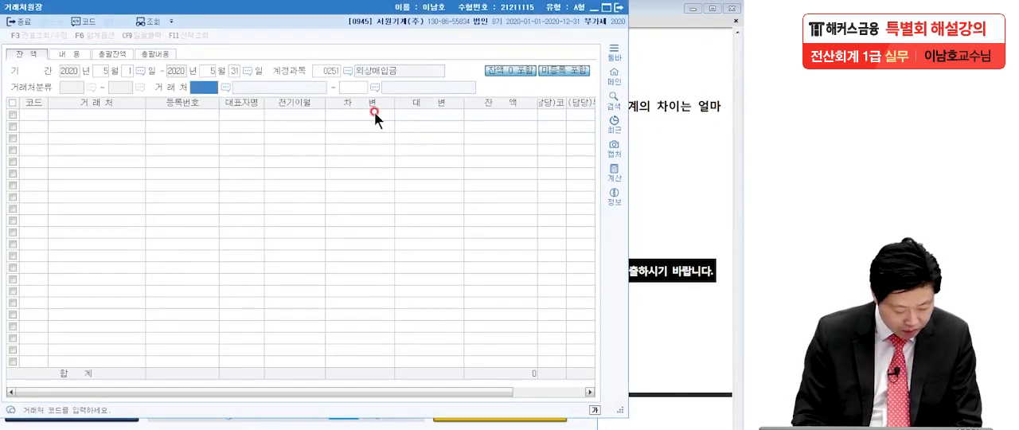
{"action": "type", "text": "광"}
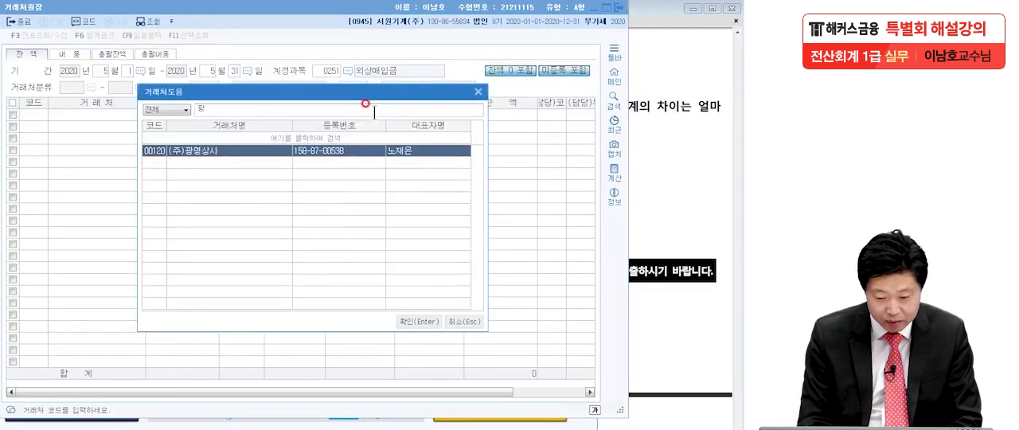
{"action": "key", "text": "Return"}
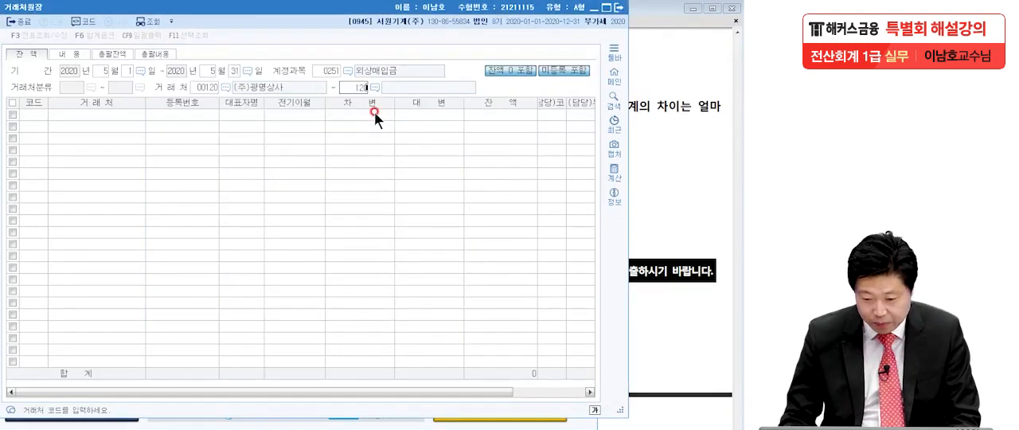
{"action": "key", "text": "Return"}
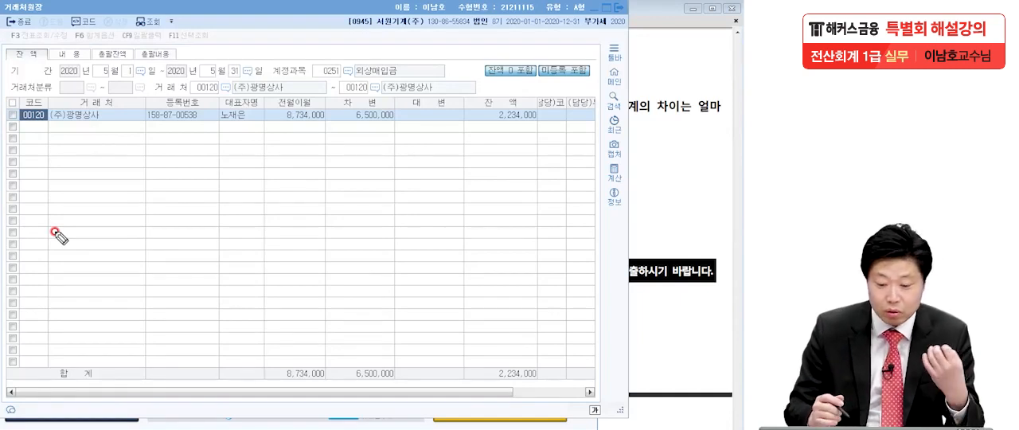
Step: Underline the 외상매입금 account, circle (주)광명상사's 차변 amount twice, and clear the marks
{"action": "left_click_drag", "start_coordinate": [320, 70], "coordinate": [430, 75]}
{"action": "left_click_drag", "start_coordinate": [403, 116], "coordinate": [408, 137]}
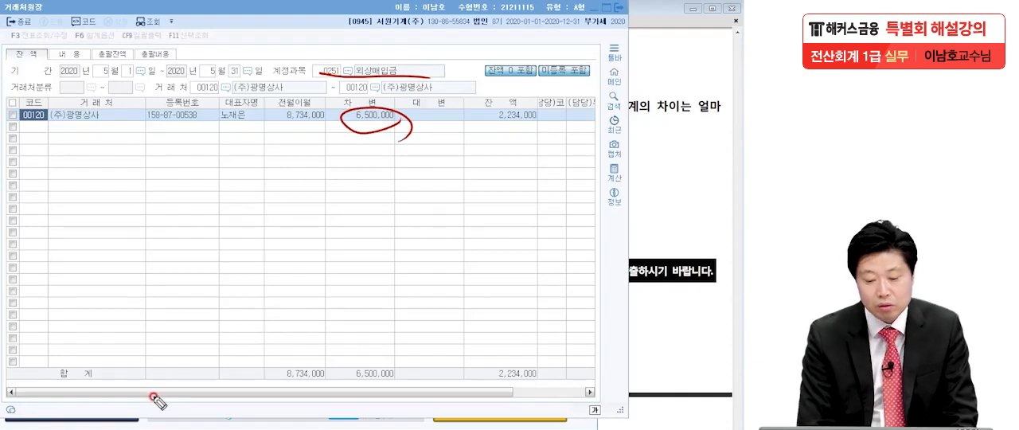
{"action": "mouse_move", "coordinate": [402, 118]}
{"action": "left_mouse_down"}
{"action": "mouse_move", "coordinate": [386, 127]}
{"action": "mouse_move", "coordinate": [416, 125]}
{"action": "mouse_move", "coordinate": [410, 135]}
{"action": "left_mouse_up"}
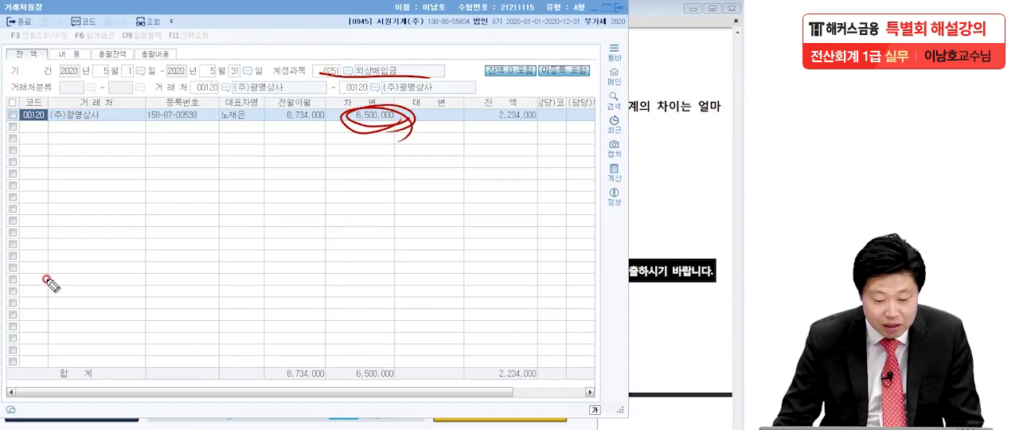
{"action": "key", "text": "Escape"}
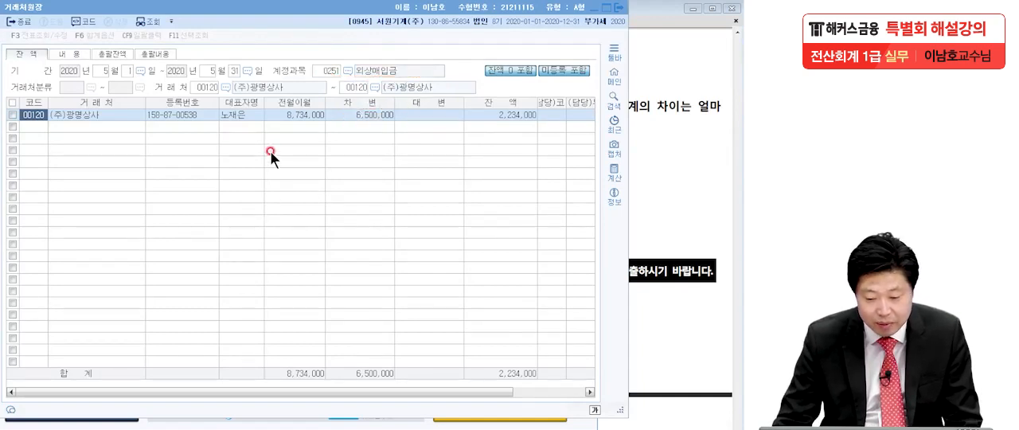
Step: Drill down from the 차변 amount to the 05-01 외상대 결제 voucher and mark its date, entry lines and 차변 amount
{"action": "double_click", "coordinate": [363, 114]}
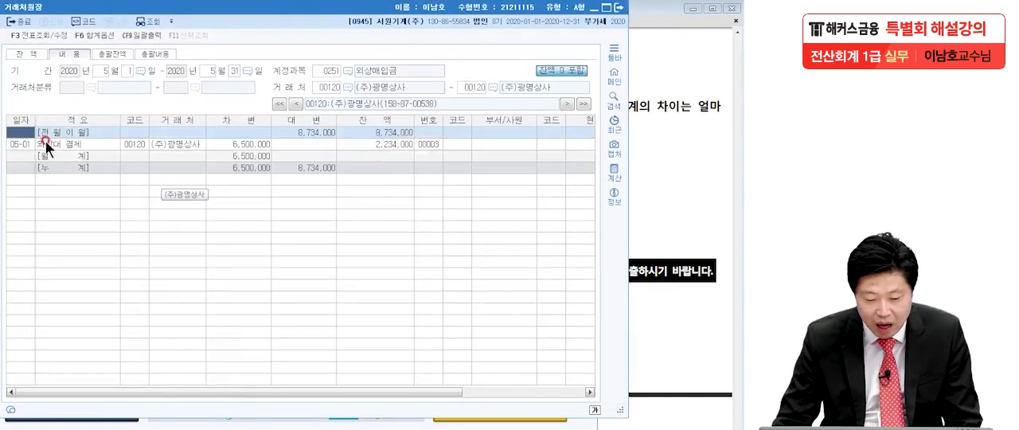
{"action": "double_click", "coordinate": [21, 145]}
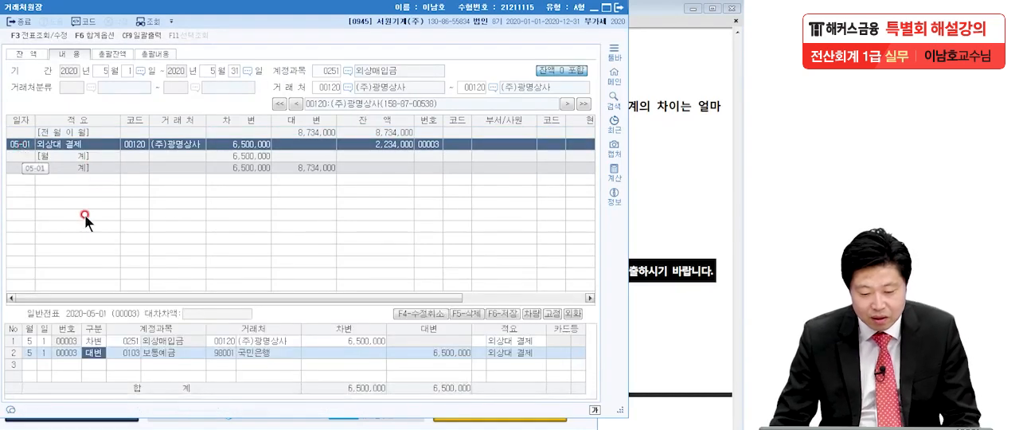
{"action": "key", "text": "ctrl+2"}
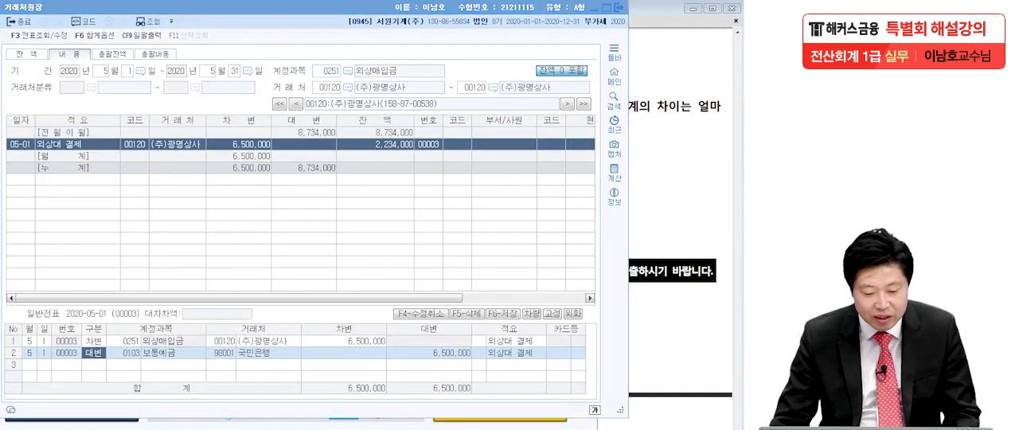
{"action": "mouse_move", "coordinate": [89, 141]}
{"action": "left_mouse_down"}
{"action": "mouse_move", "coordinate": [8, 147]}
{"action": "mouse_move", "coordinate": [97, 159]}
{"action": "left_mouse_up"}
{"action": "left_click_drag", "start_coordinate": [117, 370], "coordinate": [508, 371]}
{"action": "left_click_drag", "start_coordinate": [102, 349], "coordinate": [402, 348]}
{"action": "left_click_drag", "start_coordinate": [90, 370], "coordinate": [132, 372]}
{"action": "mouse_move", "coordinate": [389, 345]}
{"action": "left_mouse_down"}
{"action": "mouse_move", "coordinate": [325, 341]}
{"action": "mouse_move", "coordinate": [364, 364]}
{"action": "left_mouse_up"}
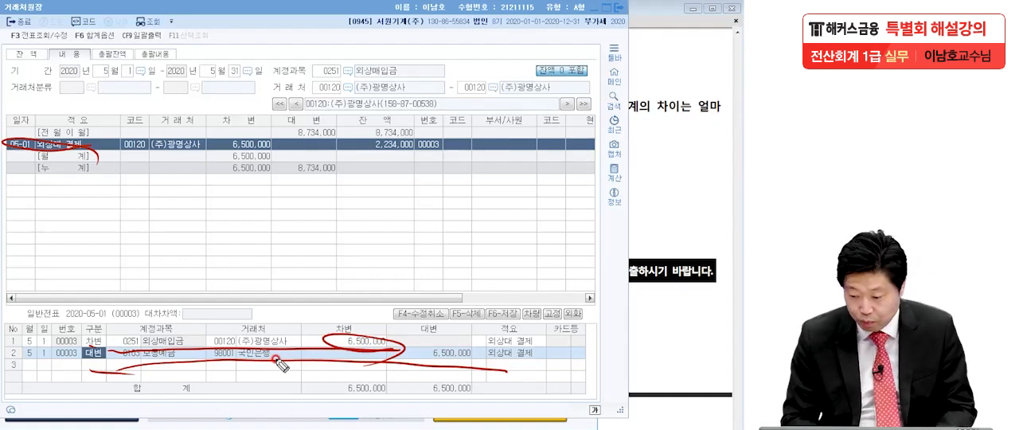
Step: Handwrite the payment amount 6,500,000 above the ledger as a note
{"action": "mouse_move", "coordinate": [586, 28]}
{"action": "left_mouse_down"}
{"action": "mouse_move", "coordinate": [559, 57]}
{"action": "mouse_move", "coordinate": [570, 67]}
{"action": "left_mouse_up"}
{"action": "mouse_move", "coordinate": [612, 40]}
{"action": "left_mouse_down"}
{"action": "mouse_move", "coordinate": [610, 62]}
{"action": "mouse_move", "coordinate": [716, 52]}
{"action": "left_mouse_up"}
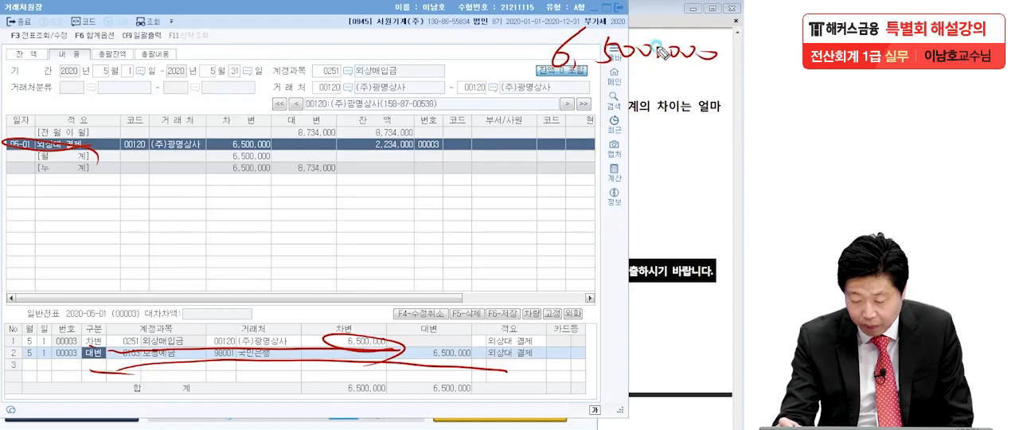
{"action": "left_click_drag", "start_coordinate": [650, 46], "coordinate": [655, 51]}
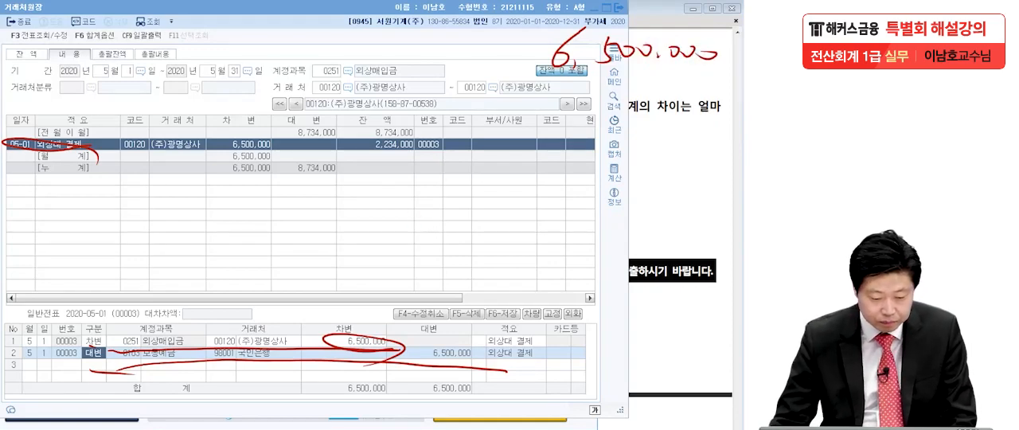
Step: Close the ledger, enter 6,500,000 as practical answer [2] in the answer sheet and close the sheet
{"action": "left_click", "coordinate": [622, 7]}
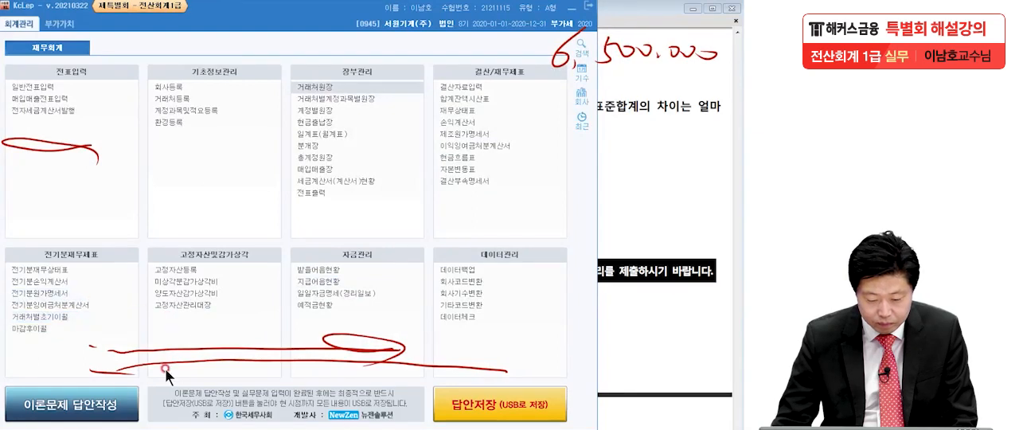
{"action": "left_click", "coordinate": [111, 407]}
{"action": "left_click", "coordinate": [275, 329]}
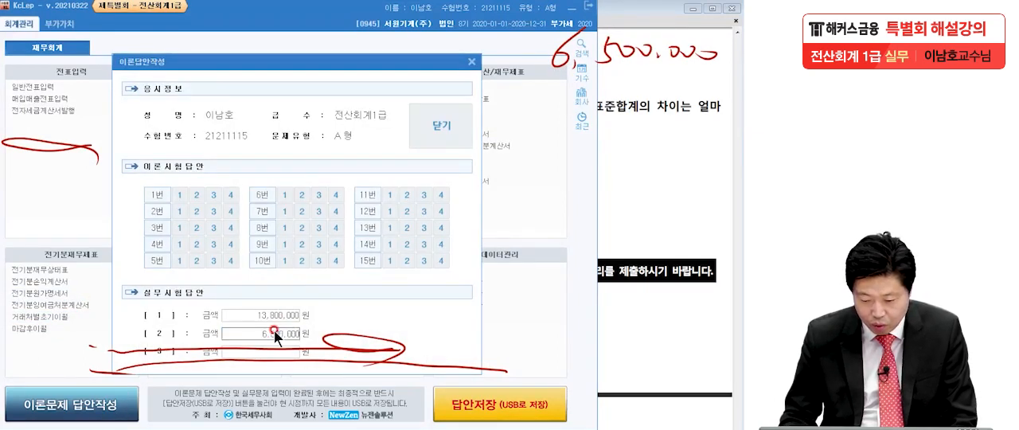
{"action": "key", "text": "Return"}
{"action": "left_click", "coordinate": [444, 131]}
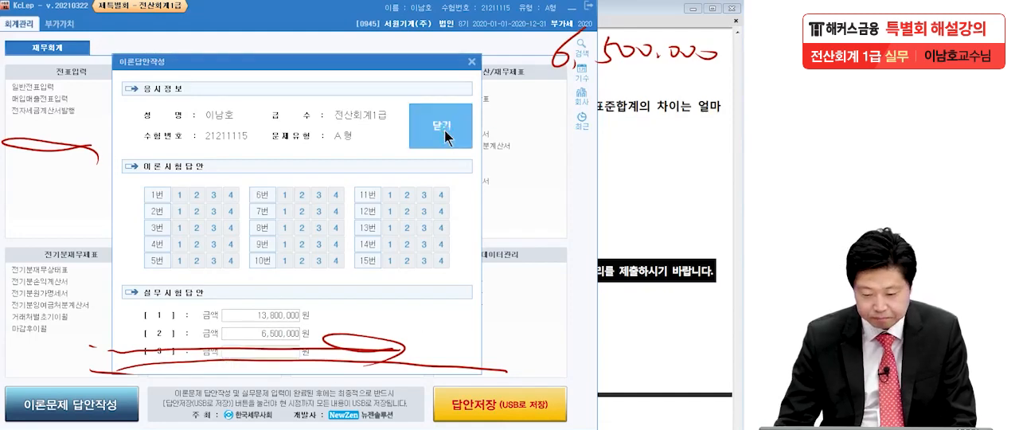
{"action": "left_click", "coordinate": [290, 338]}
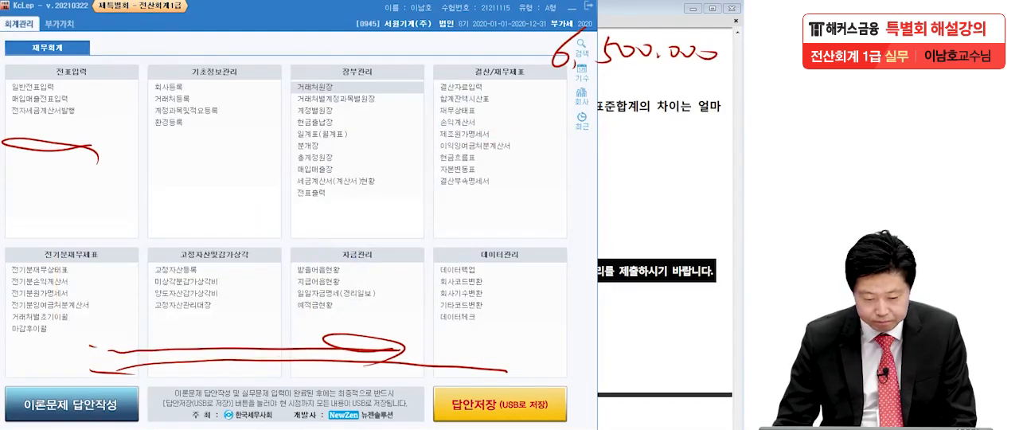
Step: Clear the handwritten notes, return to the exam PDF and underline the 1분기 and 2분기 과세표준합계 phrases in problem [3]
{"action": "key", "text": "Escape"}
{"action": "left_click", "coordinate": [629, 209]}
{"action": "scroll", "coordinate": [525, 245], "scroll_direction": "down", "scroll_amount": 3}
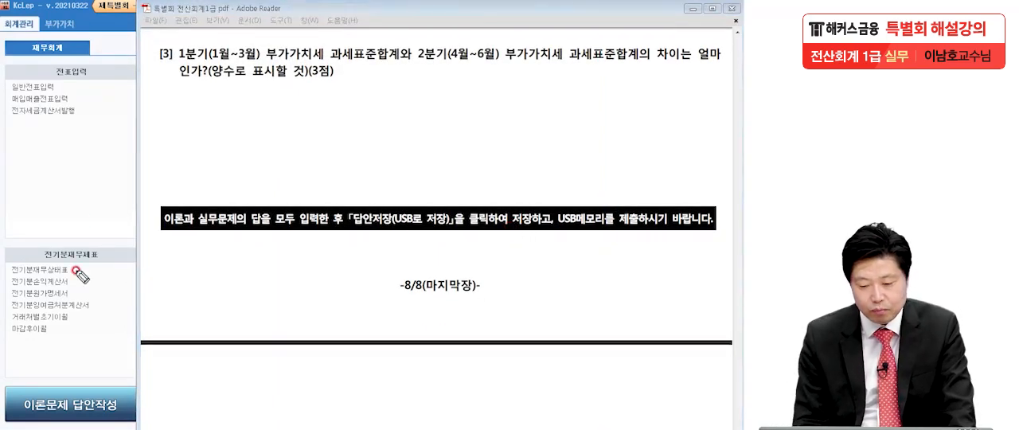
{"action": "mouse_move", "coordinate": [164, 64]}
{"action": "left_mouse_down"}
{"action": "mouse_move", "coordinate": [399, 53]}
{"action": "mouse_move", "coordinate": [508, 67]}
{"action": "mouse_move", "coordinate": [641, 65]}
{"action": "left_mouse_up"}
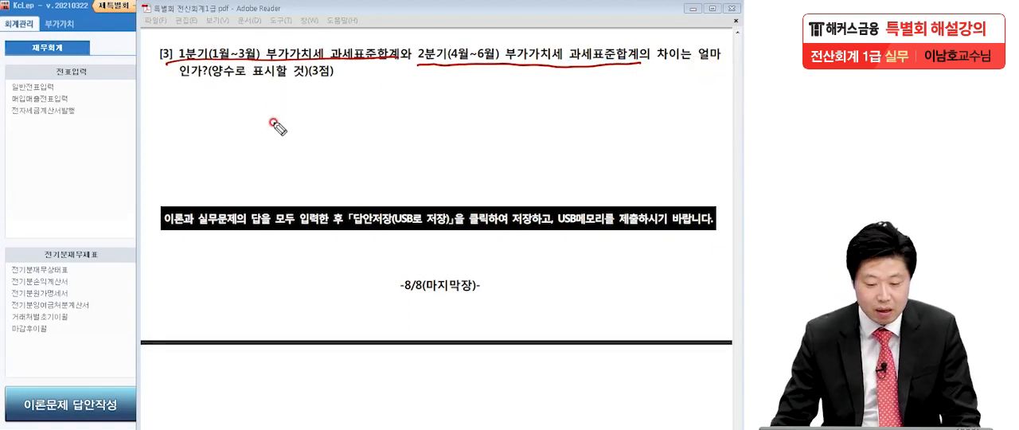
{"action": "key", "text": "Escape"}
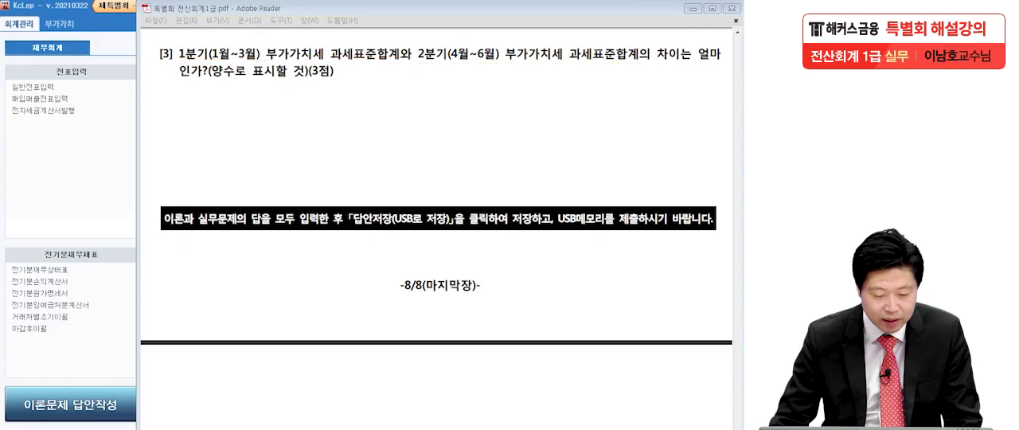
Step: Open the 부가가치세신고서 in KcLep and load the 정기신고 return for January 1 through March 31, 2020
{"action": "left_click", "coordinate": [124, 191]}
{"action": "left_click", "coordinate": [59, 24]}
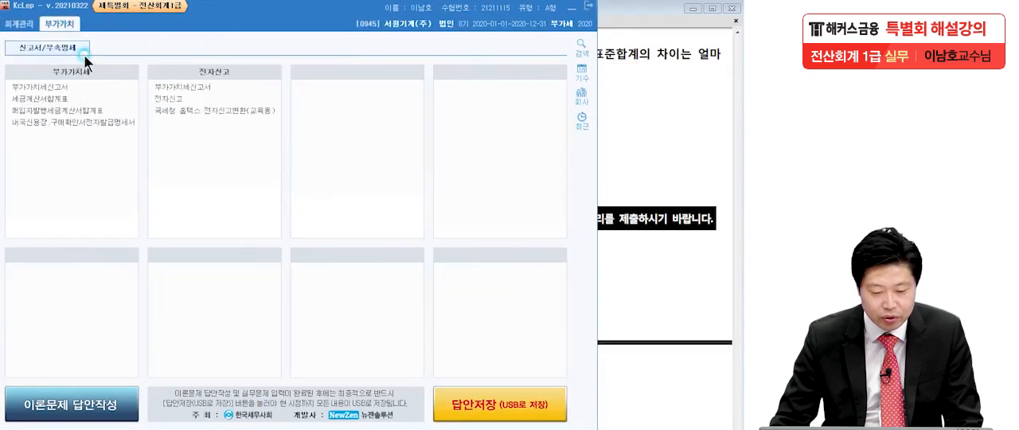
{"action": "left_click", "coordinate": [78, 89]}
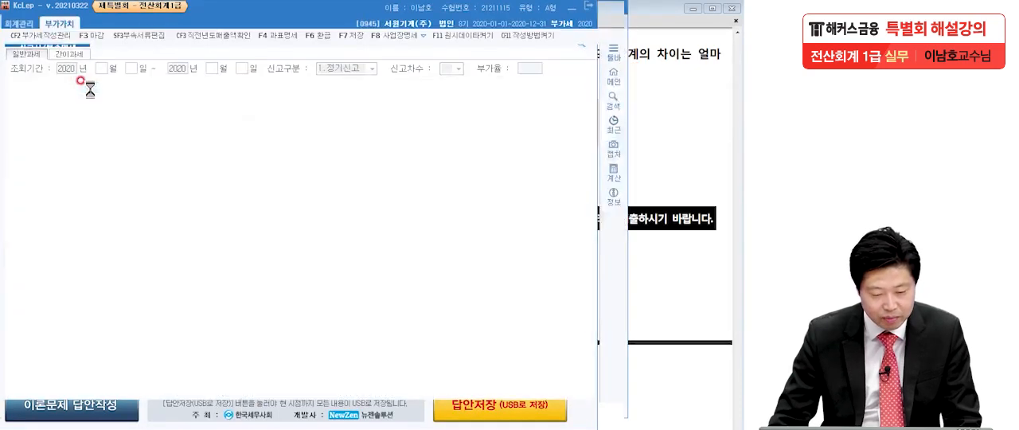
{"action": "type", "text": "1"}
{"action": "key", "text": "Return"}
{"action": "type", "text": "1"}
{"action": "key", "text": "Return"}
{"action": "type", "text": "3"}
{"action": "key", "text": "Return"}
{"action": "type", "text": "31"}
{"action": "key", "text": "Return"}
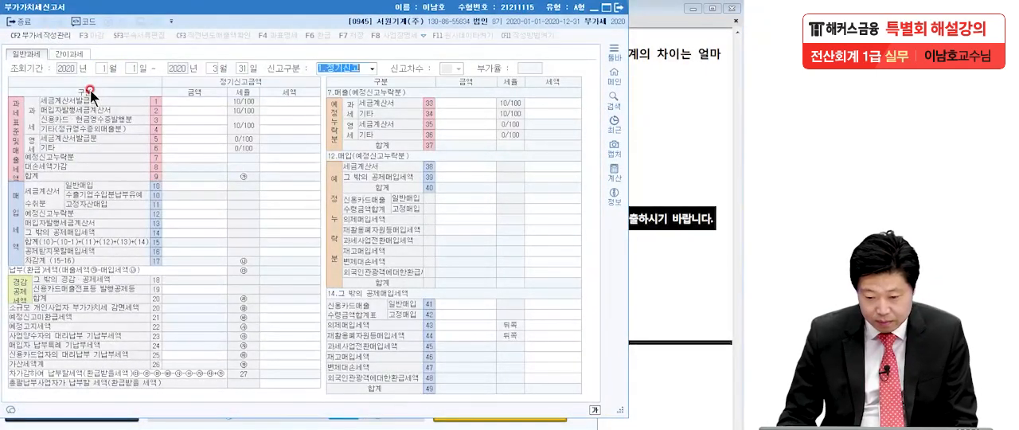
{"action": "key", "text": "Return"}
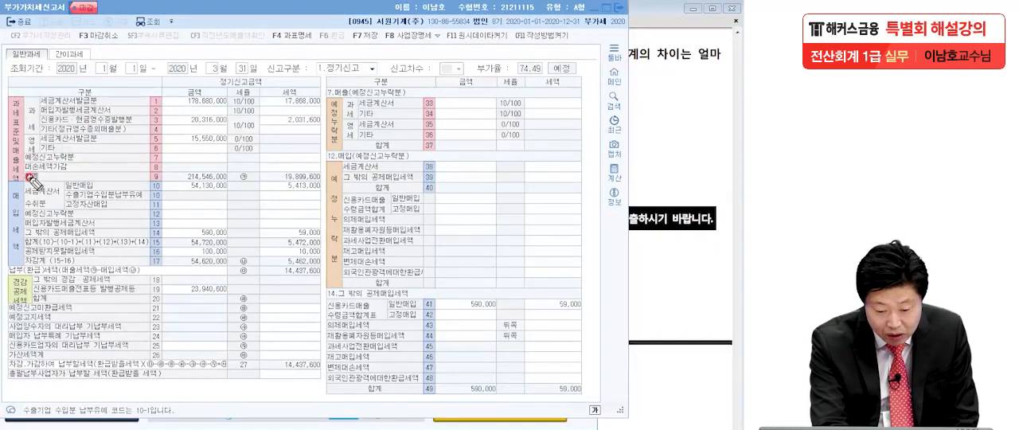
Step: Underline the 과세표준 합계 row, circle the 금액 heading and box the 합계 amount where they meet
{"action": "left_click_drag", "start_coordinate": [26, 181], "coordinate": [358, 179]}
{"action": "left_click_drag", "start_coordinate": [209, 86], "coordinate": [213, 98]}
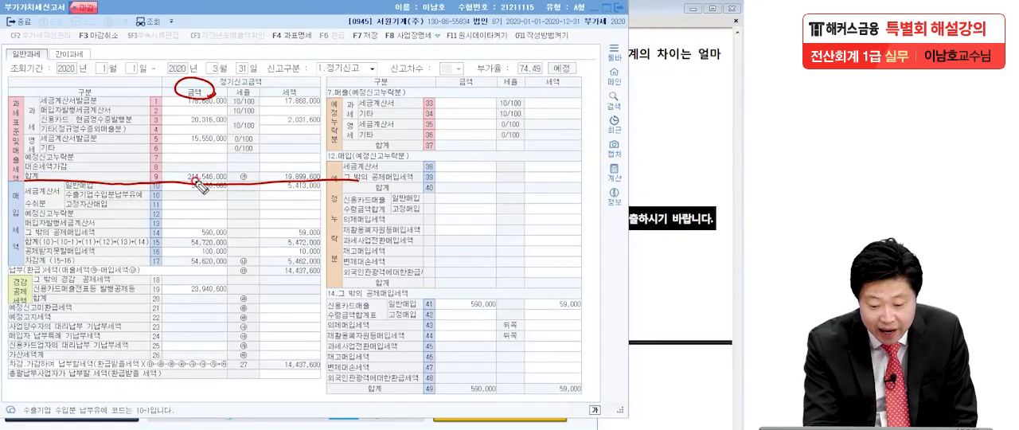
{"action": "mouse_move", "coordinate": [185, 182]}
{"action": "left_mouse_down"}
{"action": "mouse_move", "coordinate": [208, 168]}
{"action": "mouse_move", "coordinate": [229, 182]}
{"action": "mouse_move", "coordinate": [208, 184]}
{"action": "left_mouse_up"}
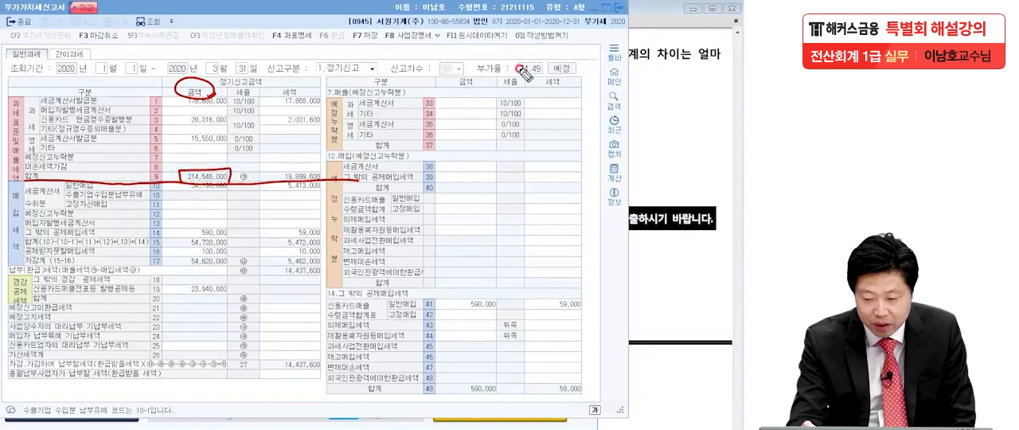
Step: Handwrite the first-quarter tax base total 214,546,000 above the return as a note
{"action": "mouse_move", "coordinate": [521, 44]}
{"action": "left_mouse_down"}
{"action": "mouse_move", "coordinate": [595, 62]}
{"action": "mouse_move", "coordinate": [597, 73]}
{"action": "left_mouse_up"}
{"action": "mouse_move", "coordinate": [627, 37]}
{"action": "left_mouse_down"}
{"action": "mouse_move", "coordinate": [623, 62]}
{"action": "mouse_move", "coordinate": [640, 35]}
{"action": "left_mouse_up"}
{"action": "mouse_move", "coordinate": [665, 36]}
{"action": "left_mouse_down"}
{"action": "mouse_move", "coordinate": [678, 55]}
{"action": "mouse_move", "coordinate": [662, 69]}
{"action": "left_mouse_up"}
{"action": "mouse_move", "coordinate": [701, 33]}
{"action": "left_mouse_down"}
{"action": "mouse_move", "coordinate": [688, 65]}
{"action": "mouse_move", "coordinate": [700, 78]}
{"action": "left_mouse_up"}
{"action": "left_click_drag", "start_coordinate": [711, 55], "coordinate": [733, 64]}
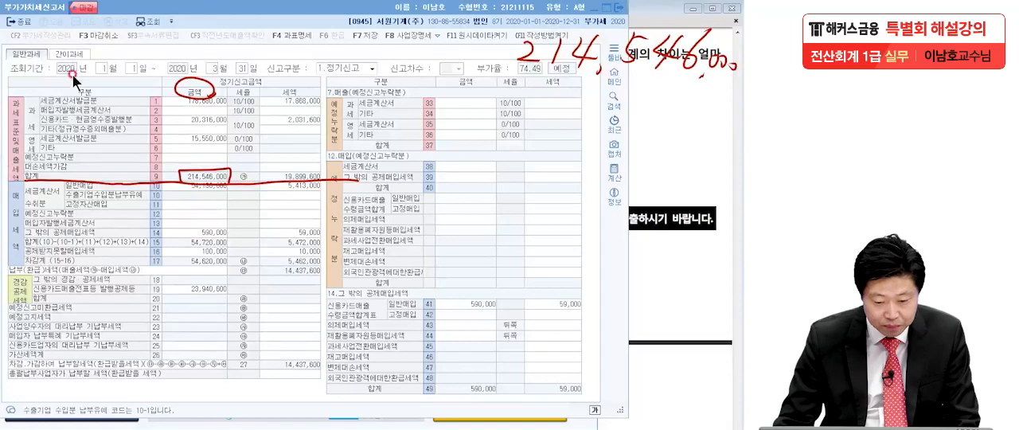
Step: Load the 정기신고 return for the second quarter, April 1 through June 30, 2020
{"action": "left_click", "coordinate": [98, 69]}
{"action": "type", "text": "4"}
{"action": "key", "text": "Return"}
{"action": "key", "text": "Return"}
{"action": "type", "text": "6"}
{"action": "key", "text": "Return"}
{"action": "key", "text": "Return"}
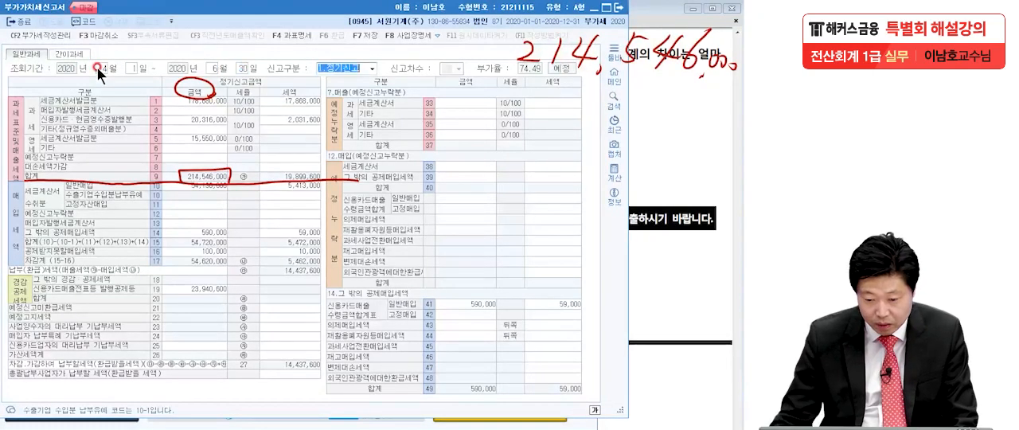
{"action": "key", "text": "Return"}
{"action": "mouse_move", "coordinate": [224, 191]}
{"action": "left_mouse_down"}
{"action": "mouse_move", "coordinate": [205, 173]}
{"action": "mouse_move", "coordinate": [183, 175]}
{"action": "mouse_move", "coordinate": [193, 179]}
{"action": "left_mouse_up"}
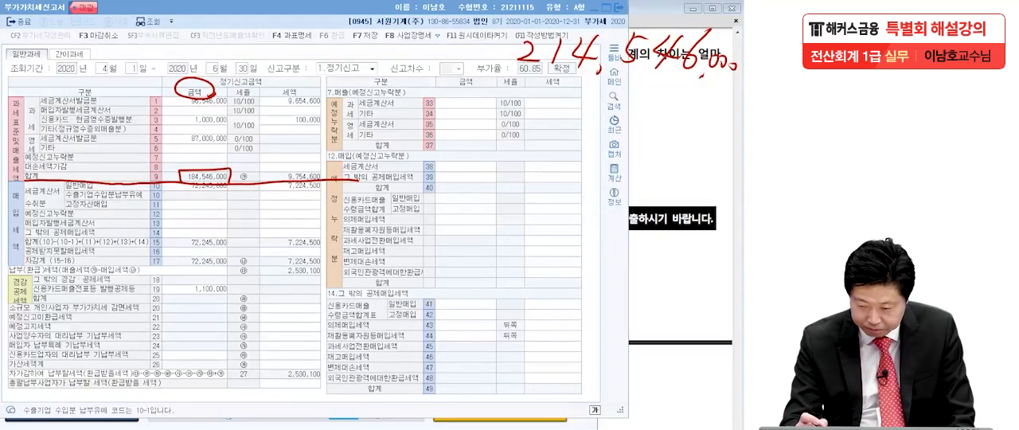
Step: Handwrite the second-quarter tax base total 184,546,000 beneath the first-quarter figure and rule a subtraction line under both
{"action": "left_click_drag", "start_coordinate": [551, 82], "coordinate": [546, 116]}
{"action": "mouse_move", "coordinate": [573, 81]}
{"action": "left_mouse_down"}
{"action": "mouse_move", "coordinate": [566, 111]}
{"action": "mouse_move", "coordinate": [590, 110]}
{"action": "left_mouse_up"}
{"action": "mouse_move", "coordinate": [624, 88]}
{"action": "left_mouse_down"}
{"action": "mouse_move", "coordinate": [664, 118]}
{"action": "mouse_move", "coordinate": [700, 80]}
{"action": "mouse_move", "coordinate": [693, 129]}
{"action": "left_mouse_up"}
{"action": "left_click_drag", "start_coordinate": [705, 111], "coordinate": [723, 121]}
{"action": "left_click_drag", "start_coordinate": [731, 111], "coordinate": [733, 121]}
{"action": "left_click_drag", "start_coordinate": [462, 158], "coordinate": [743, 149]}
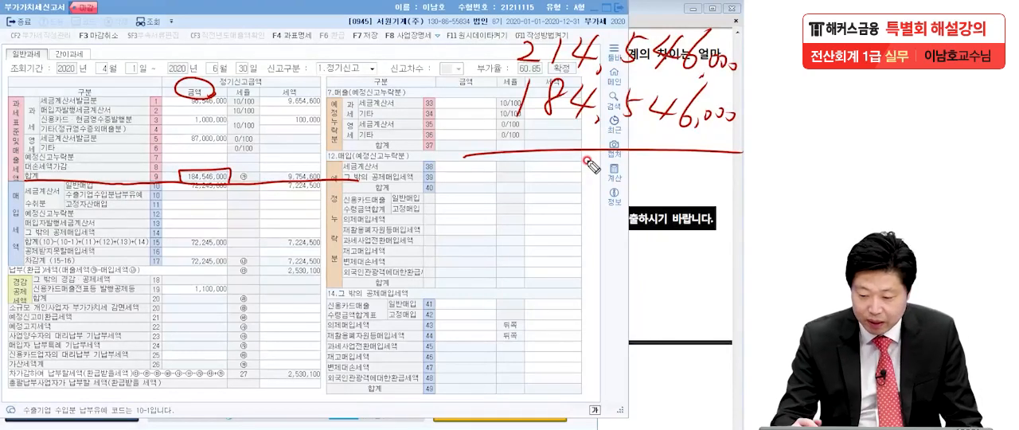
Step: Handwrite the difference 30,000,000 below the subtraction line
{"action": "left_click_drag", "start_coordinate": [548, 167], "coordinate": [549, 198]}
{"action": "left_click_drag", "start_coordinate": [578, 172], "coordinate": [593, 193]}
{"action": "left_click_drag", "start_coordinate": [612, 177], "coordinate": [612, 178]}
{"action": "left_click_drag", "start_coordinate": [627, 179], "coordinate": [721, 181]}
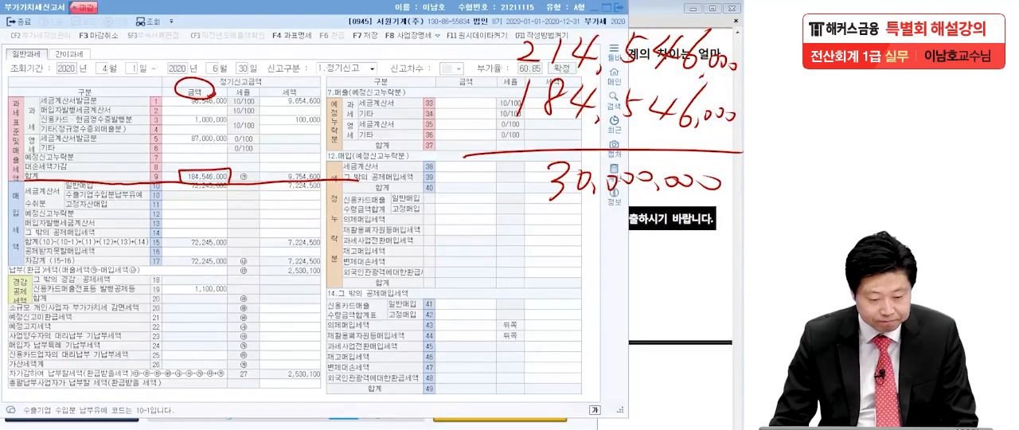
Step: Close the return, enter 30,000,000 as the practical exam answer [3] in 이론답안작성, and close the answer form
{"action": "left_click", "coordinate": [618, 8]}
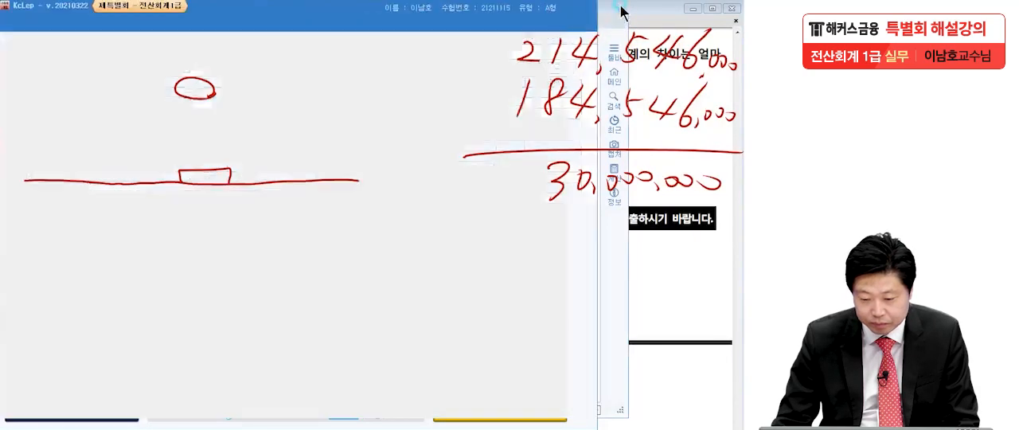
{"action": "left_click", "coordinate": [108, 401]}
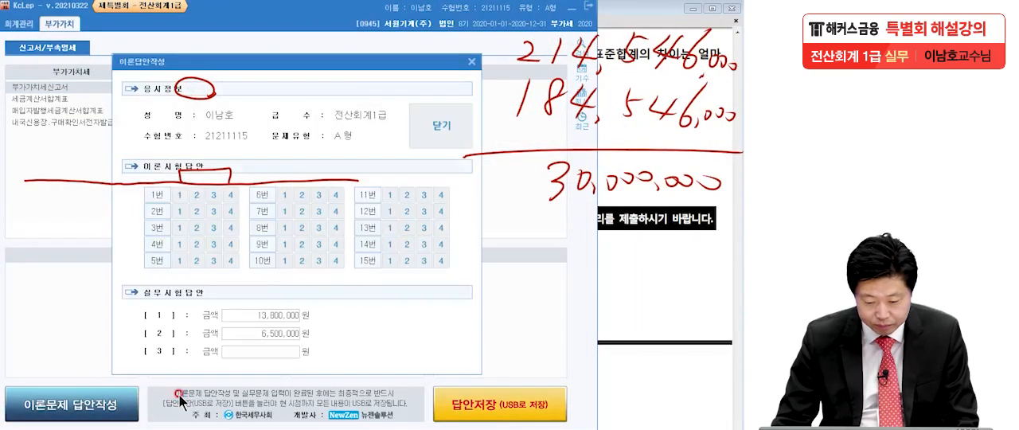
{"action": "left_click", "coordinate": [257, 350]}
{"action": "type", "text": "300"}
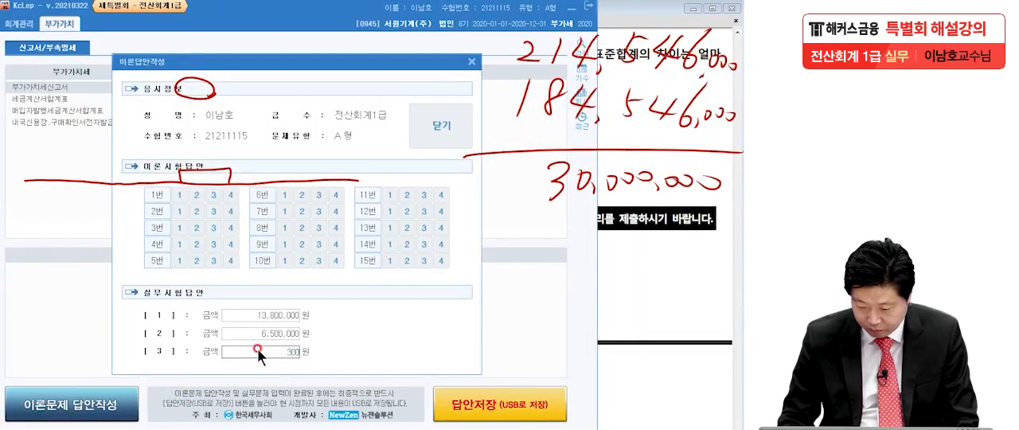
{"action": "key", "text": "Return"}
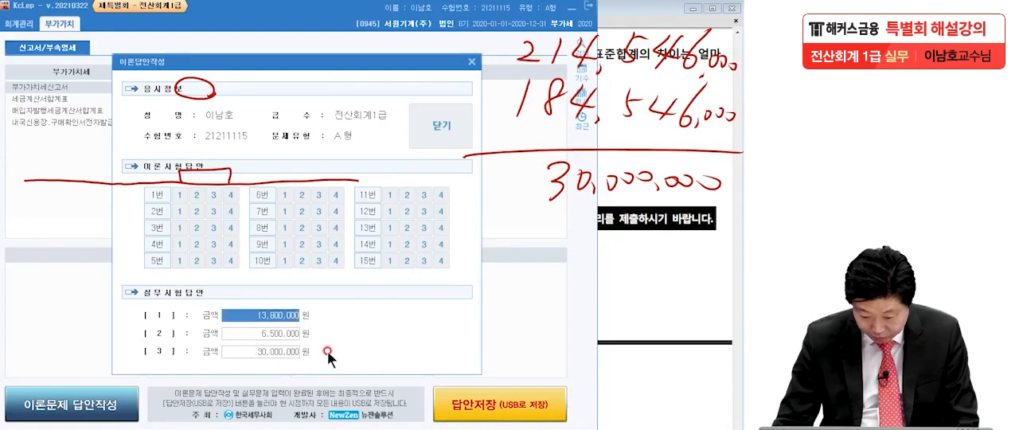
{"action": "left_click", "coordinate": [442, 124]}
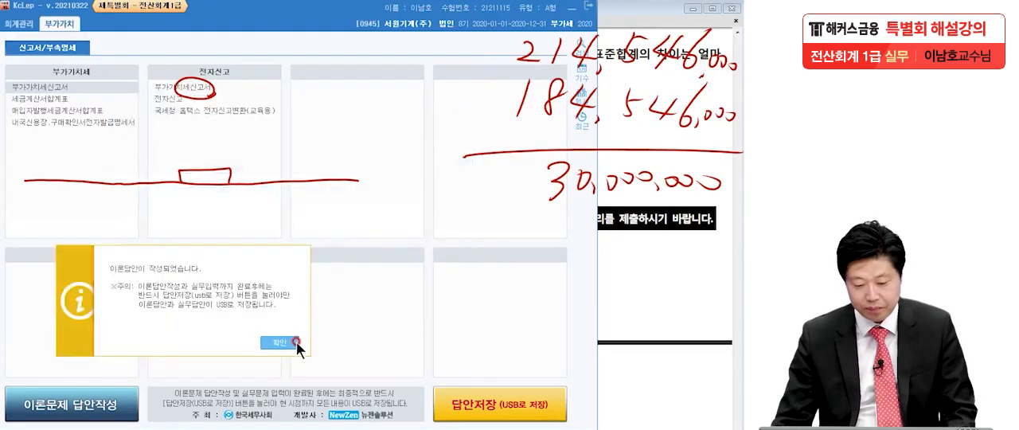
{"action": "left_click", "coordinate": [351, 276]}
Step: Return to problem [3] in the exam PDF in Adobe Reader and clear all the handwritten notes
{"action": "left_click", "coordinate": [606, 279]}
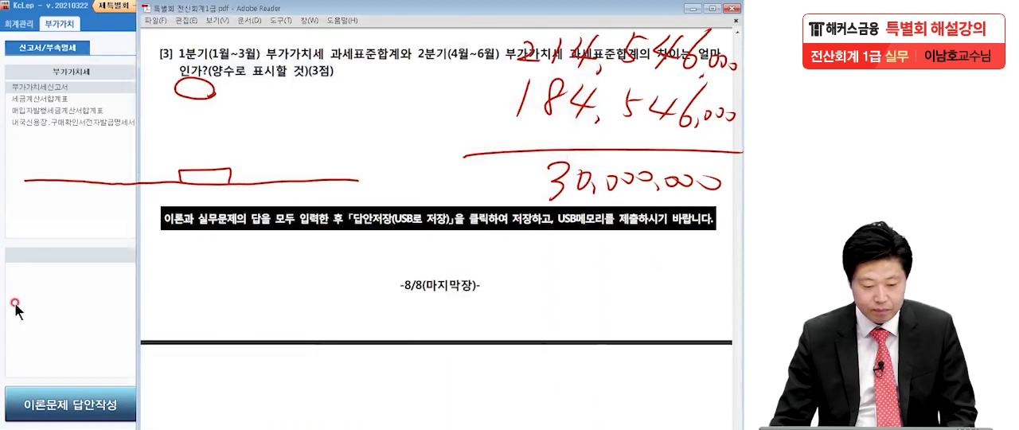
{"action": "key", "text": "Escape"}
{"action": "left_click", "coordinate": [195, 266]}
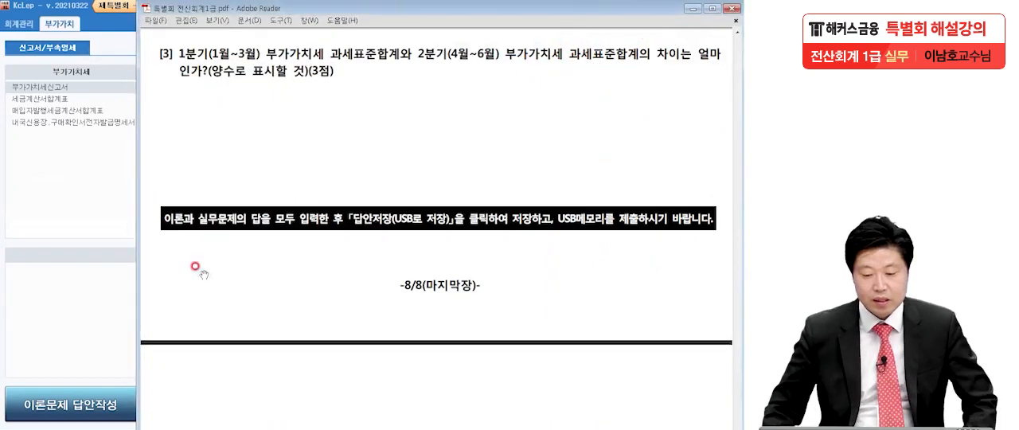